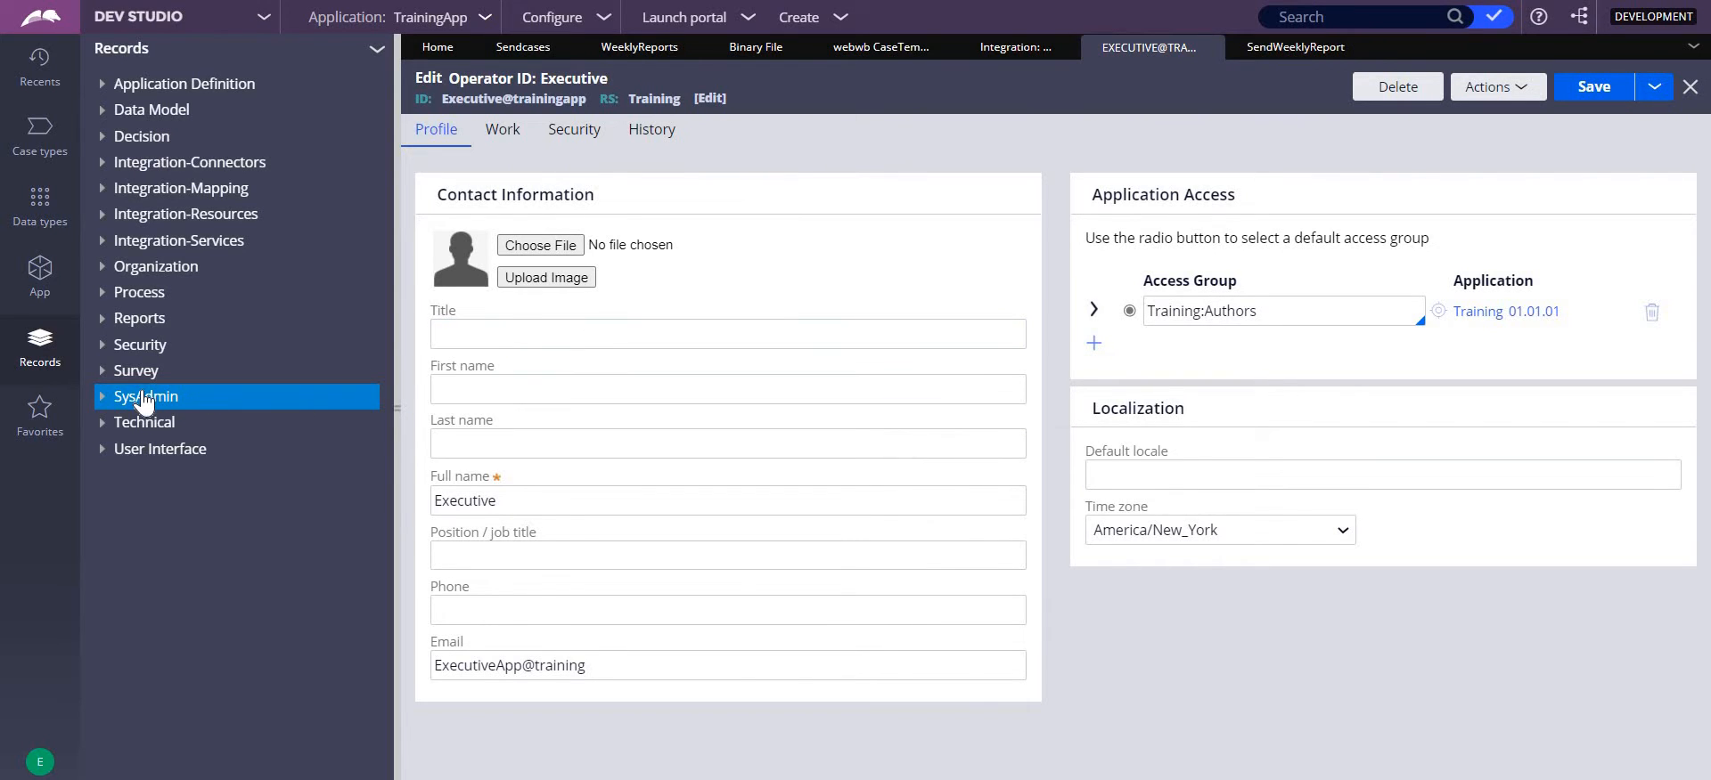
- Open the SendWeeklyReport job scheduler and toggle its Enable Job Scheduler setting off and back on
{"action": "left_click", "coordinate": [1299, 53]}
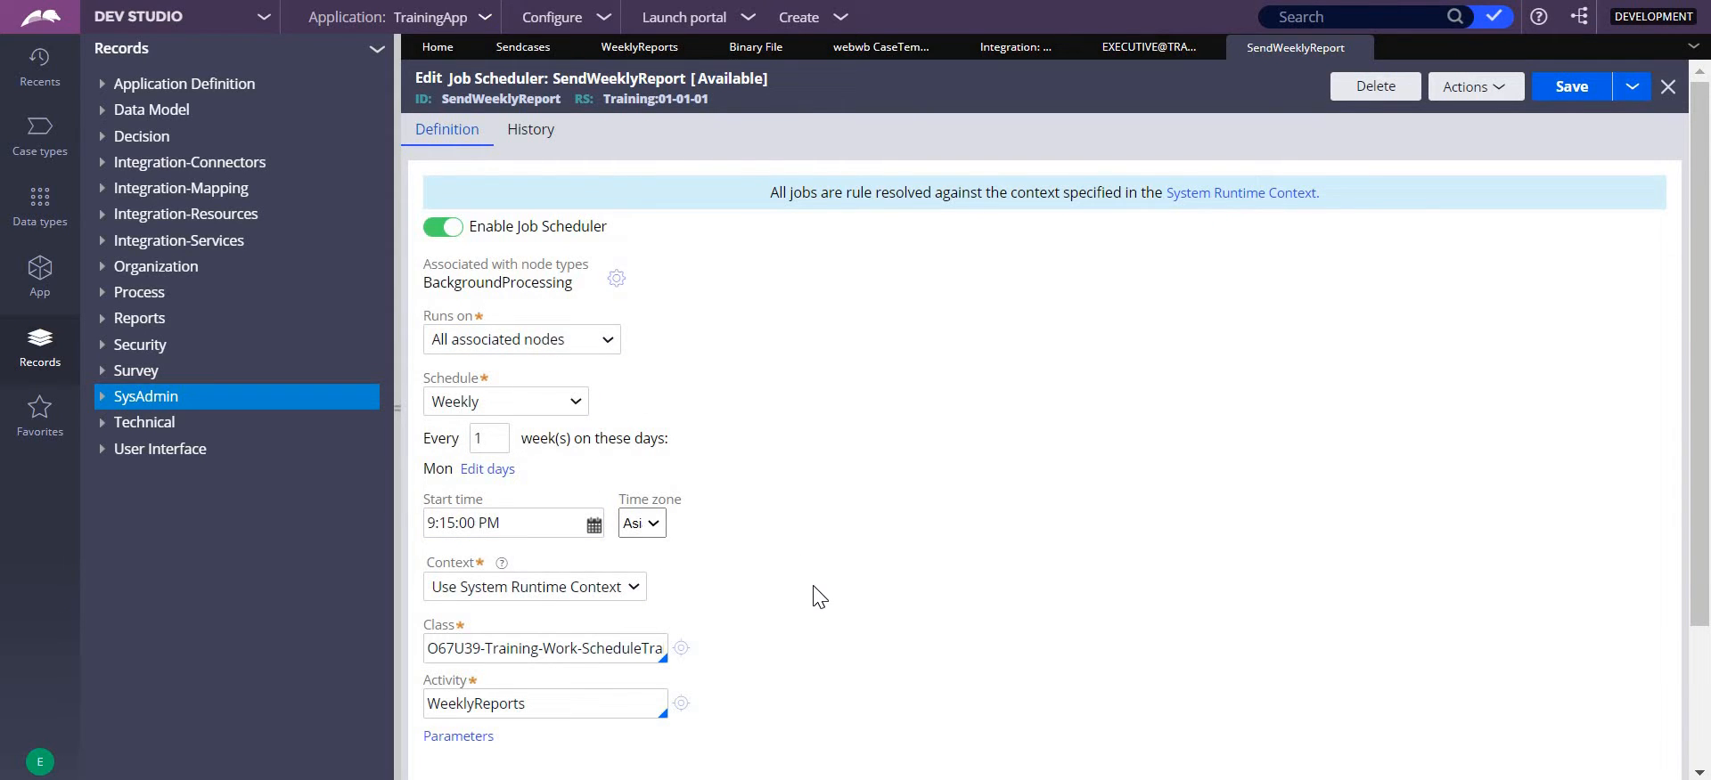
{"action": "left_click", "coordinate": [436, 236]}
{"action": "left_click", "coordinate": [438, 233]}
- Review the available node types for the job scheduler and submit the selection with only BackgroundProcessing chosen
{"action": "left_click", "coordinate": [615, 280]}
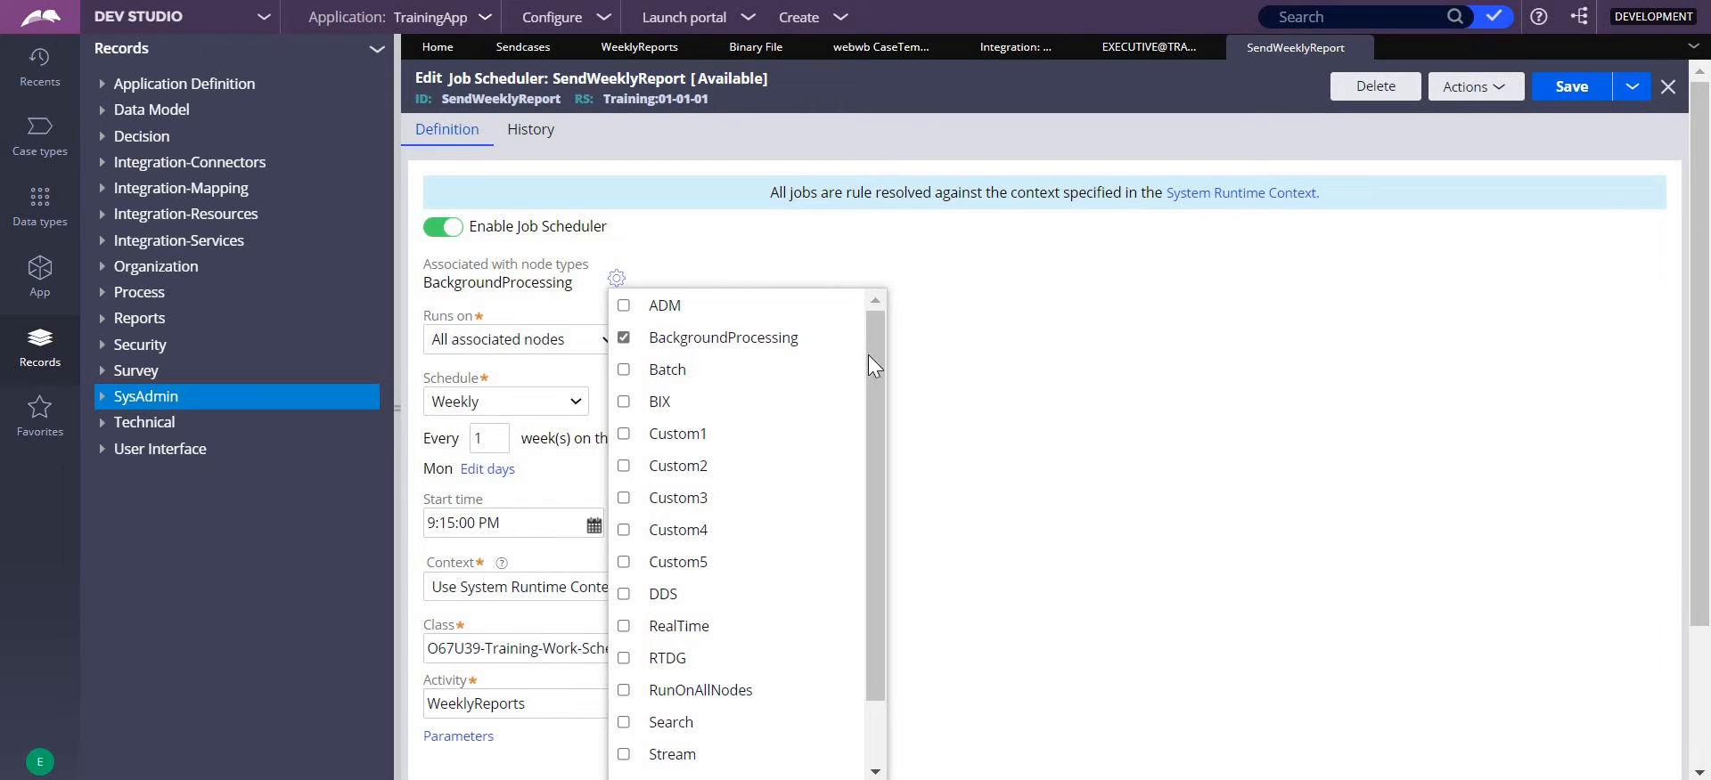
{"action": "scroll", "coordinate": [869, 499], "scroll_direction": "down", "scroll_amount": 2}
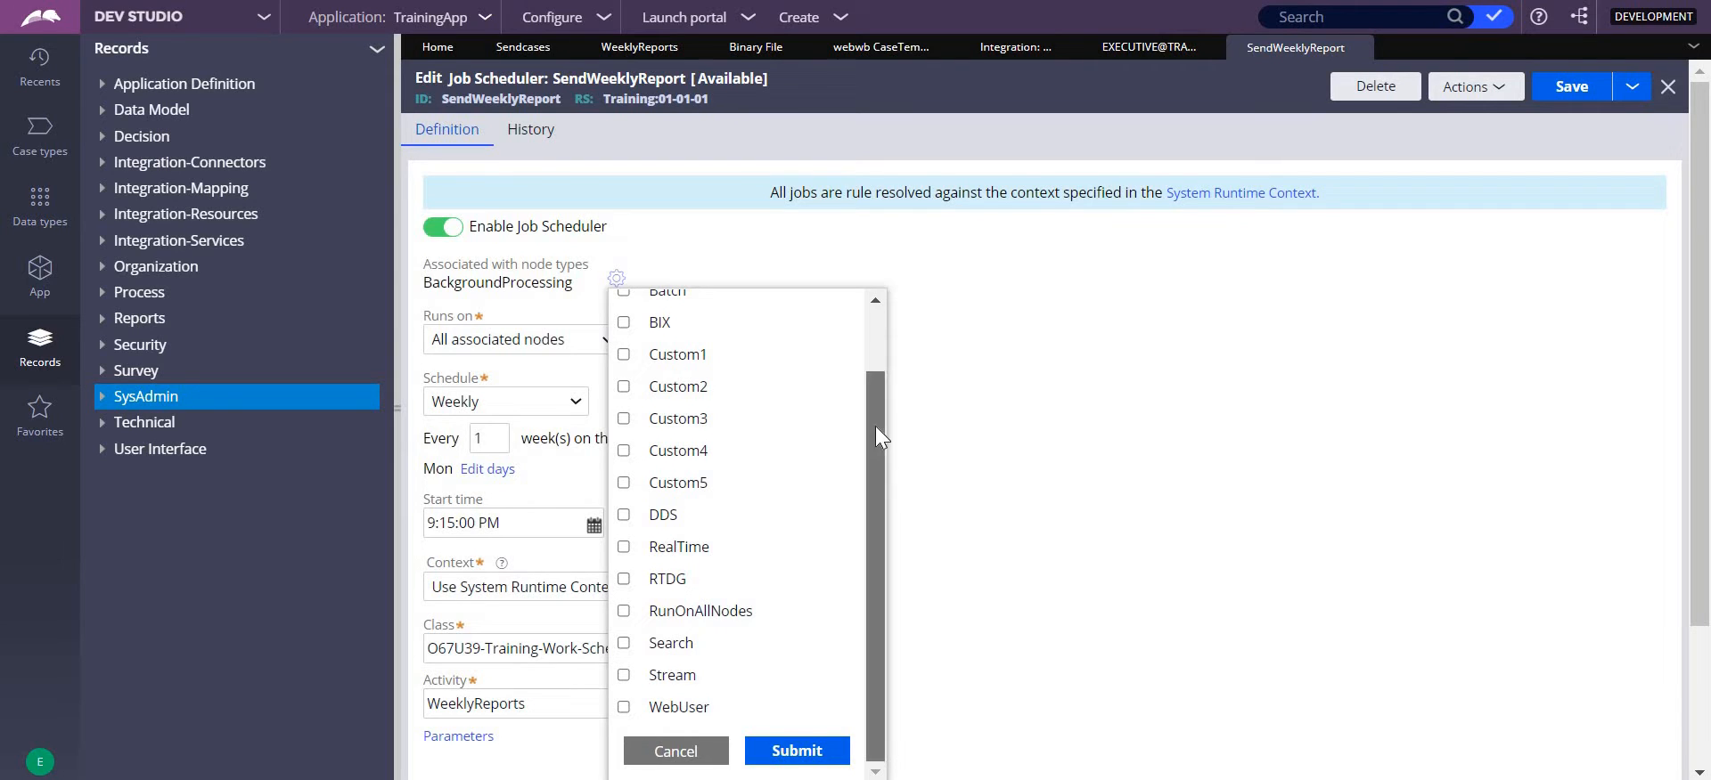
{"action": "scroll", "coordinate": [874, 423], "scroll_direction": "up", "scroll_amount": 2}
{"action": "scroll", "coordinate": [882, 547], "scroll_direction": "down", "scroll_amount": 2}
{"action": "left_click", "coordinate": [800, 760]}
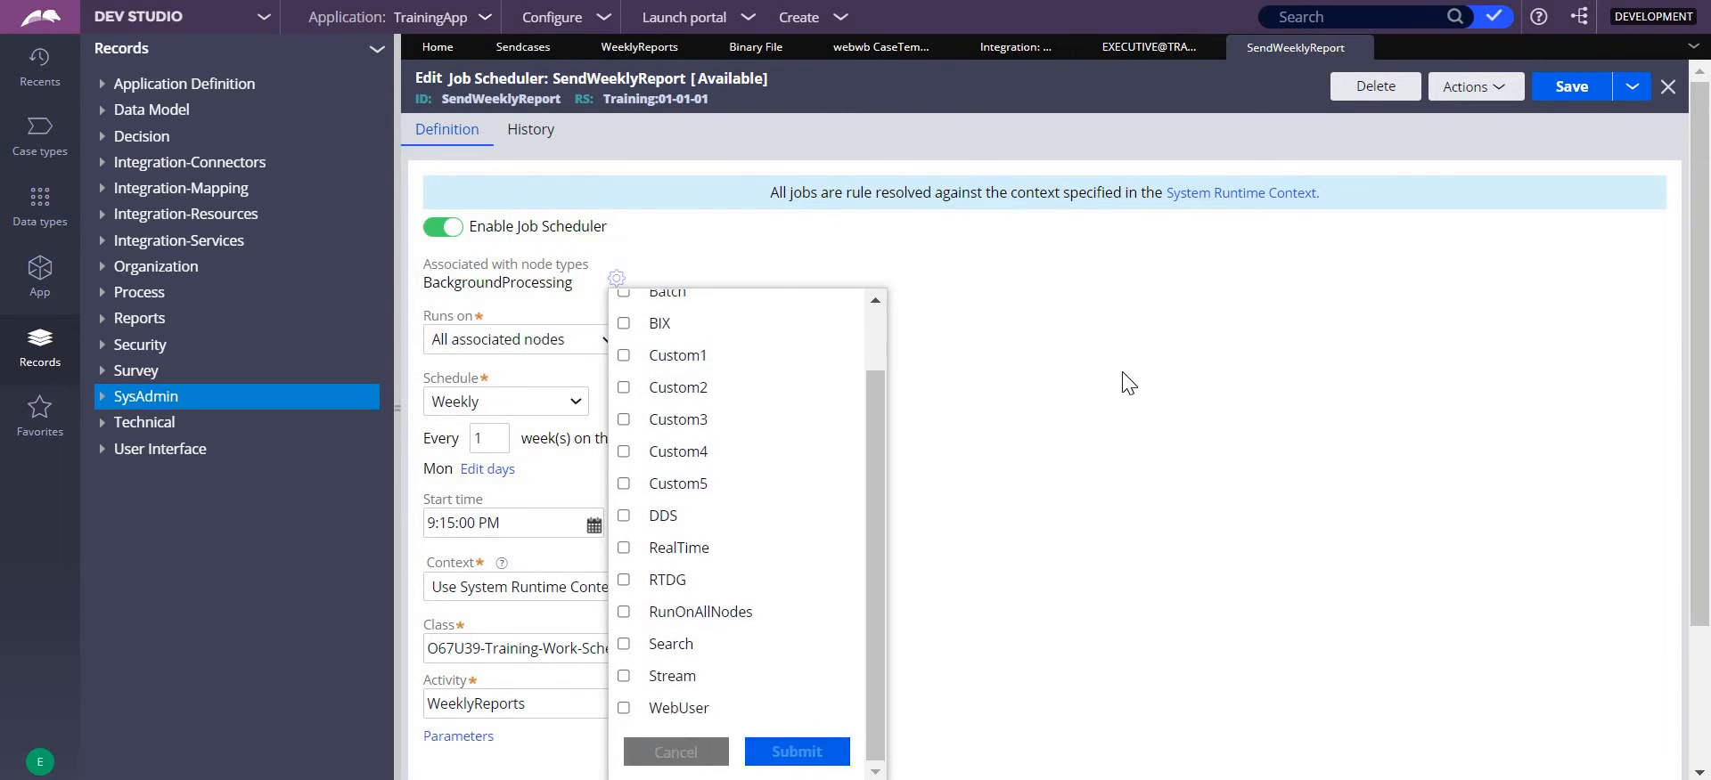
- Compare the Runs on options with the node types associated with the job scheduler, leaving both settings as they are
{"action": "left_click", "coordinate": [538, 352]}
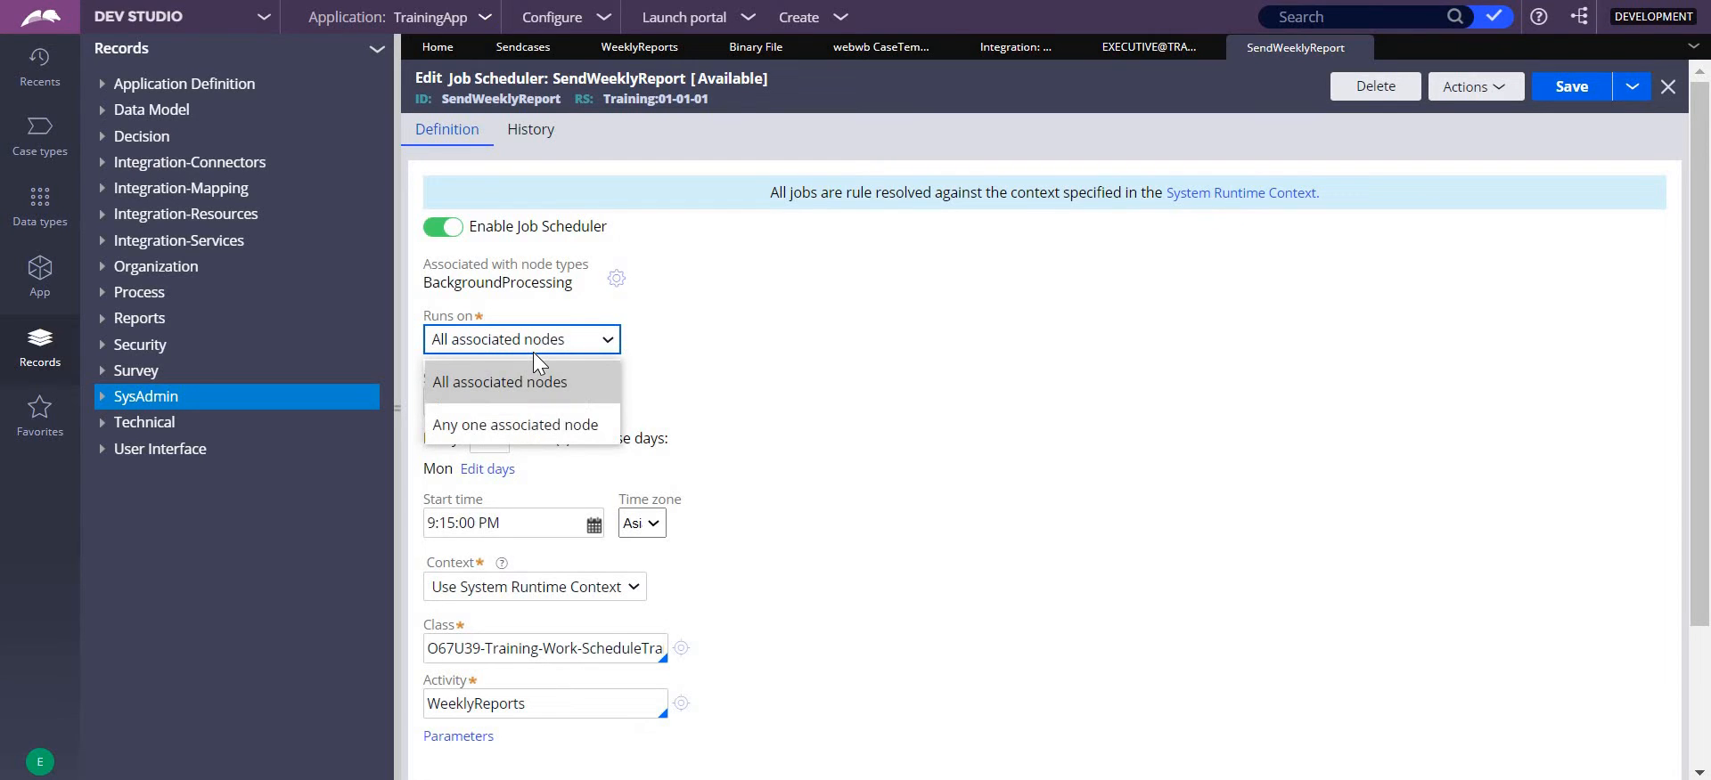
{"action": "left_click", "coordinate": [629, 261]}
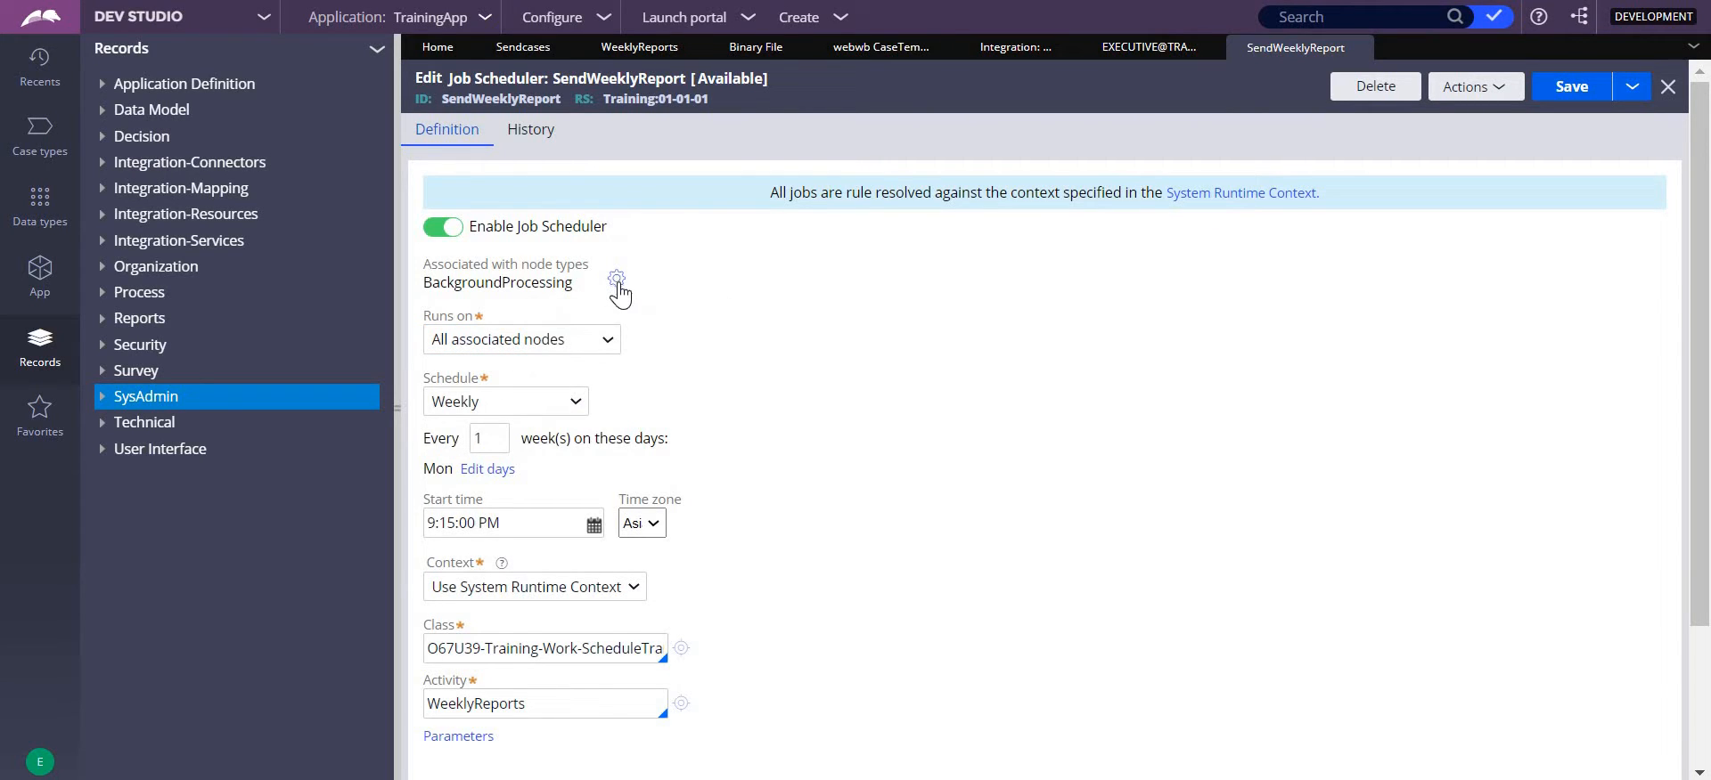
{"action": "left_click", "coordinate": [617, 280]}
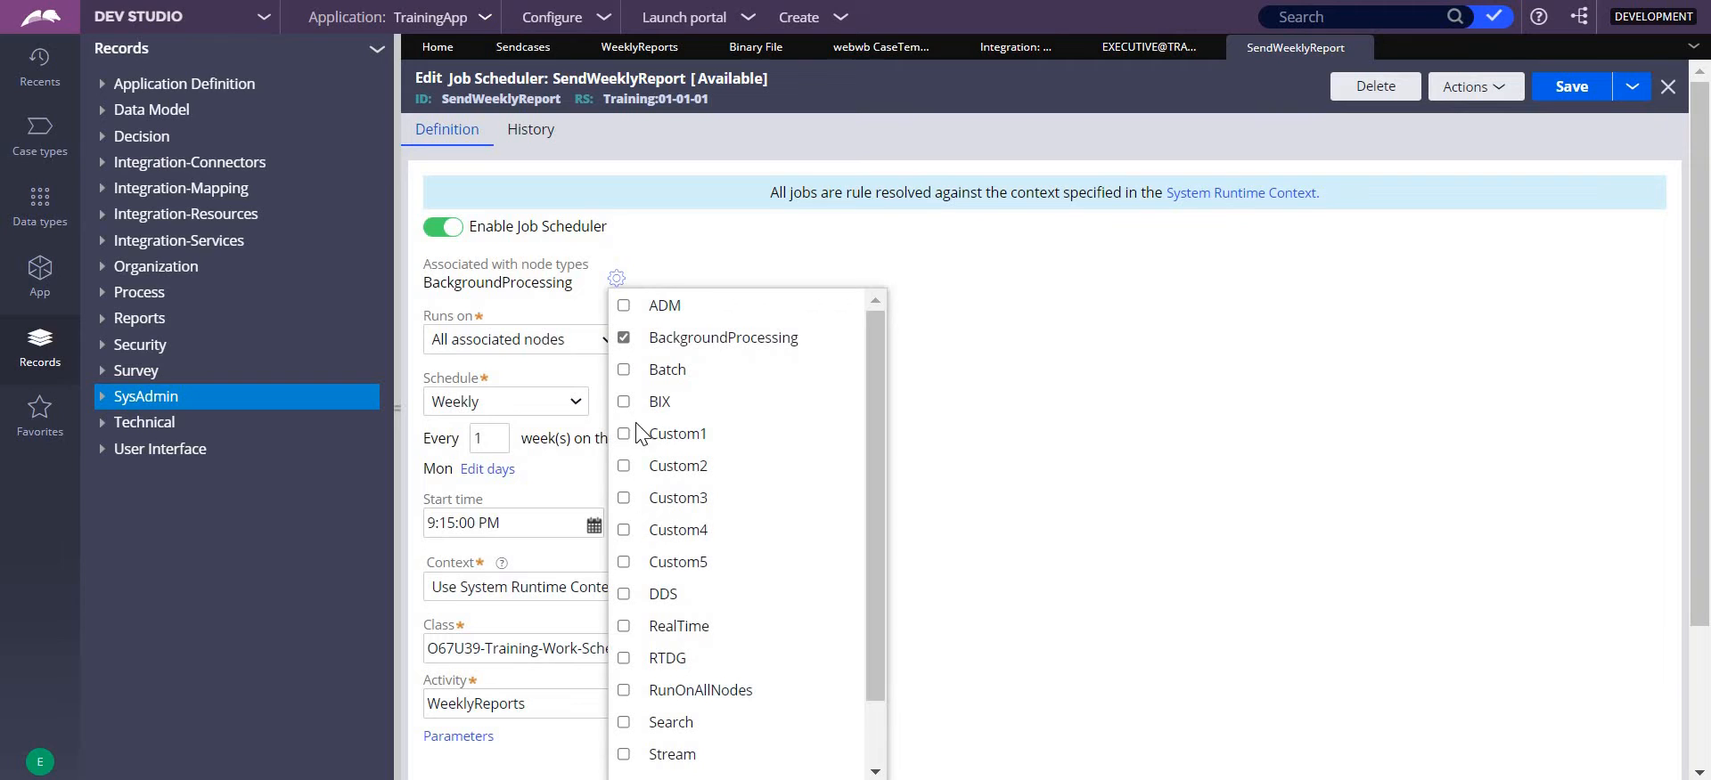
{"action": "left_click", "coordinate": [498, 342]}
{"action": "left_click", "coordinate": [531, 339]}
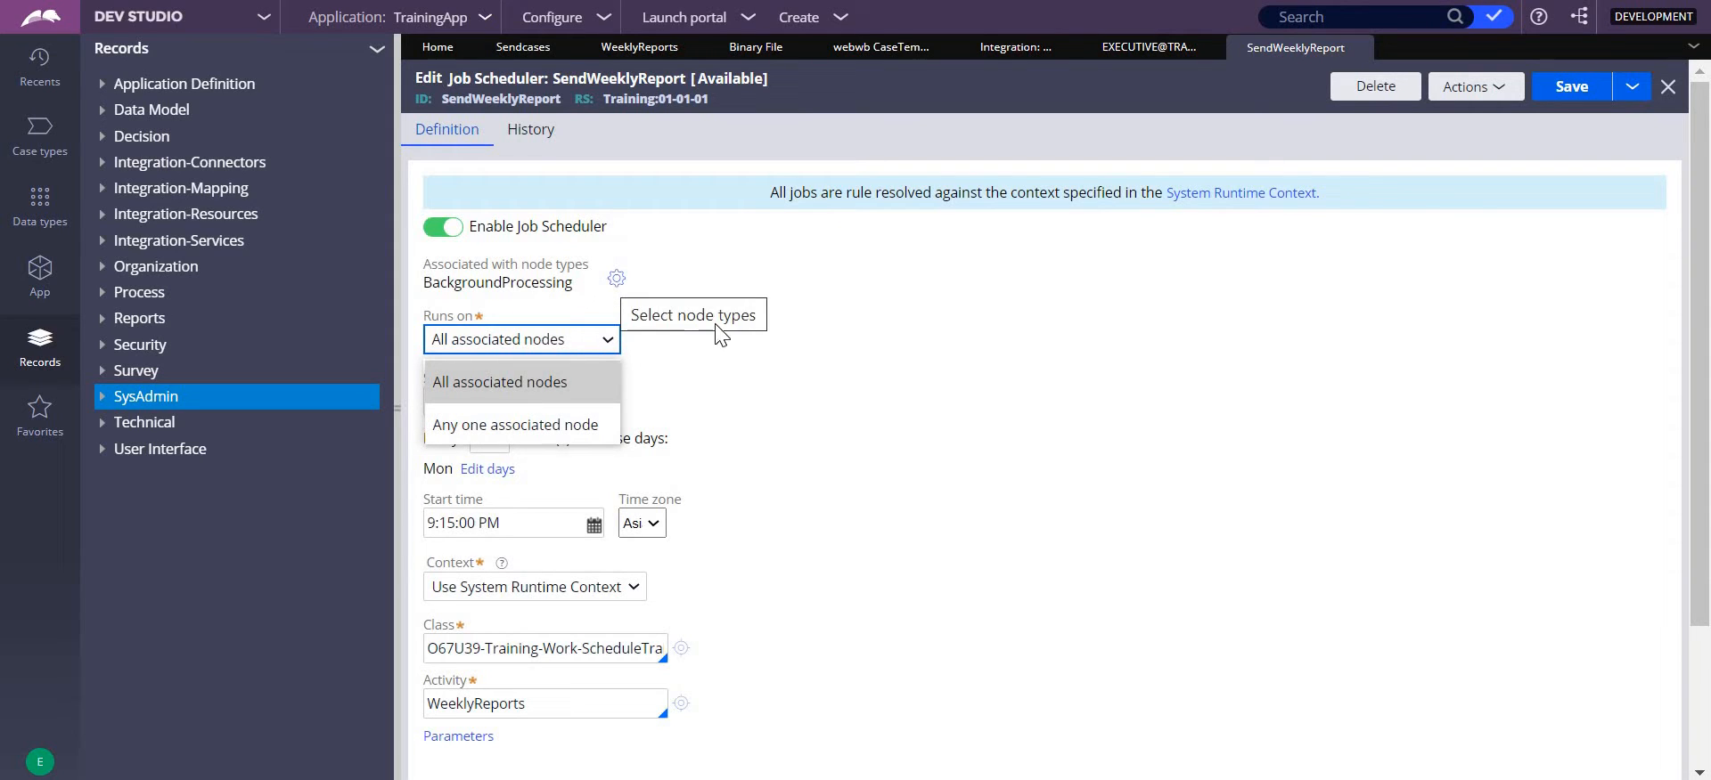
{"action": "left_click", "coordinate": [800, 369]}
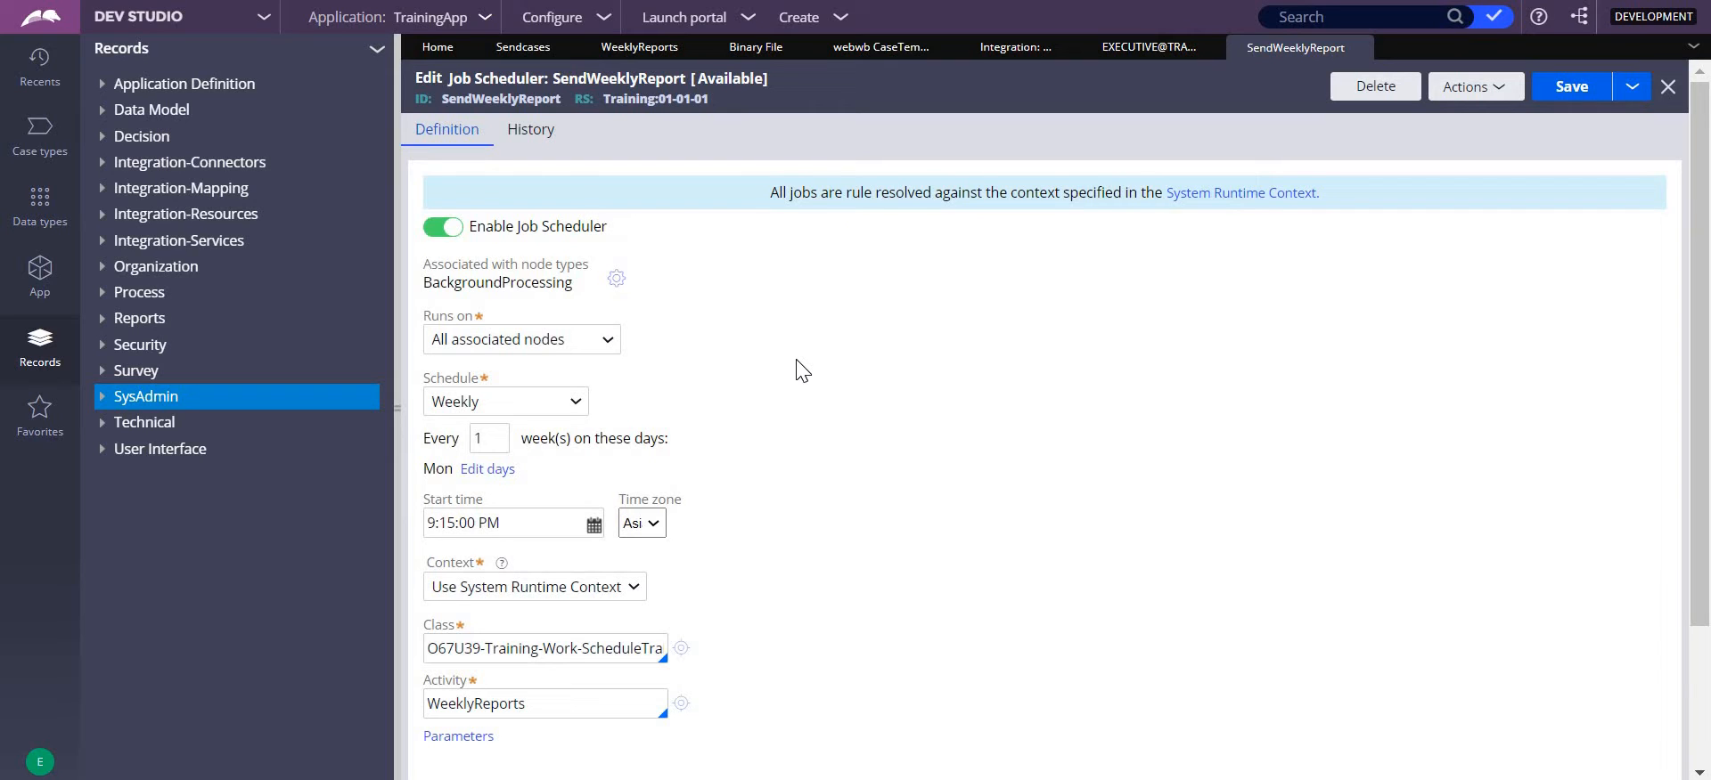
- Review the schedule frequency options and the weekday choices, keeping a weekly run on Monday
{"action": "left_click", "coordinate": [579, 404]}
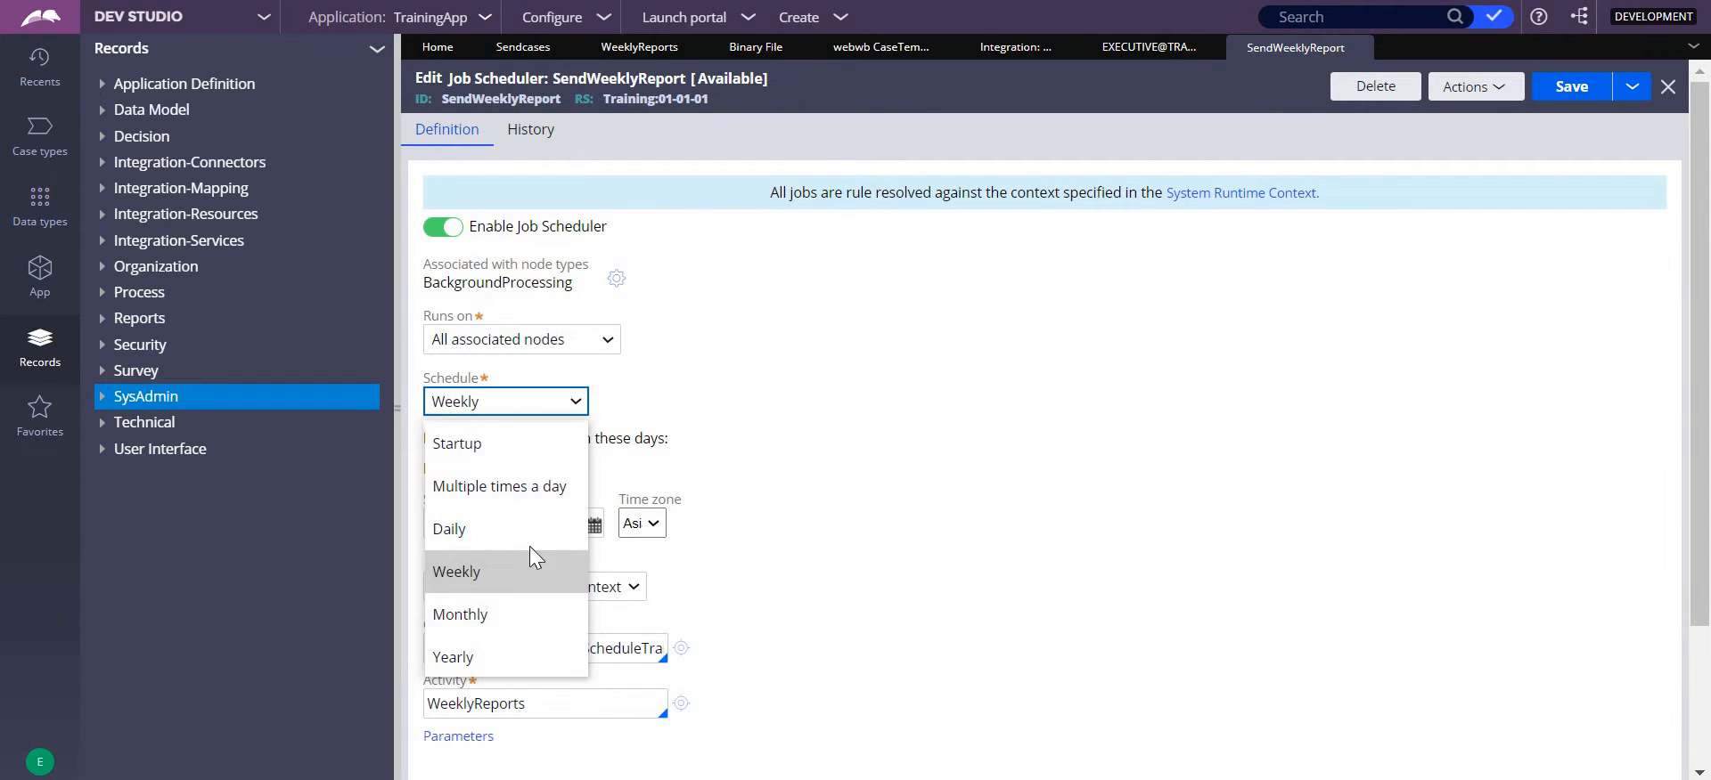
{"action": "left_click", "coordinate": [894, 381]}
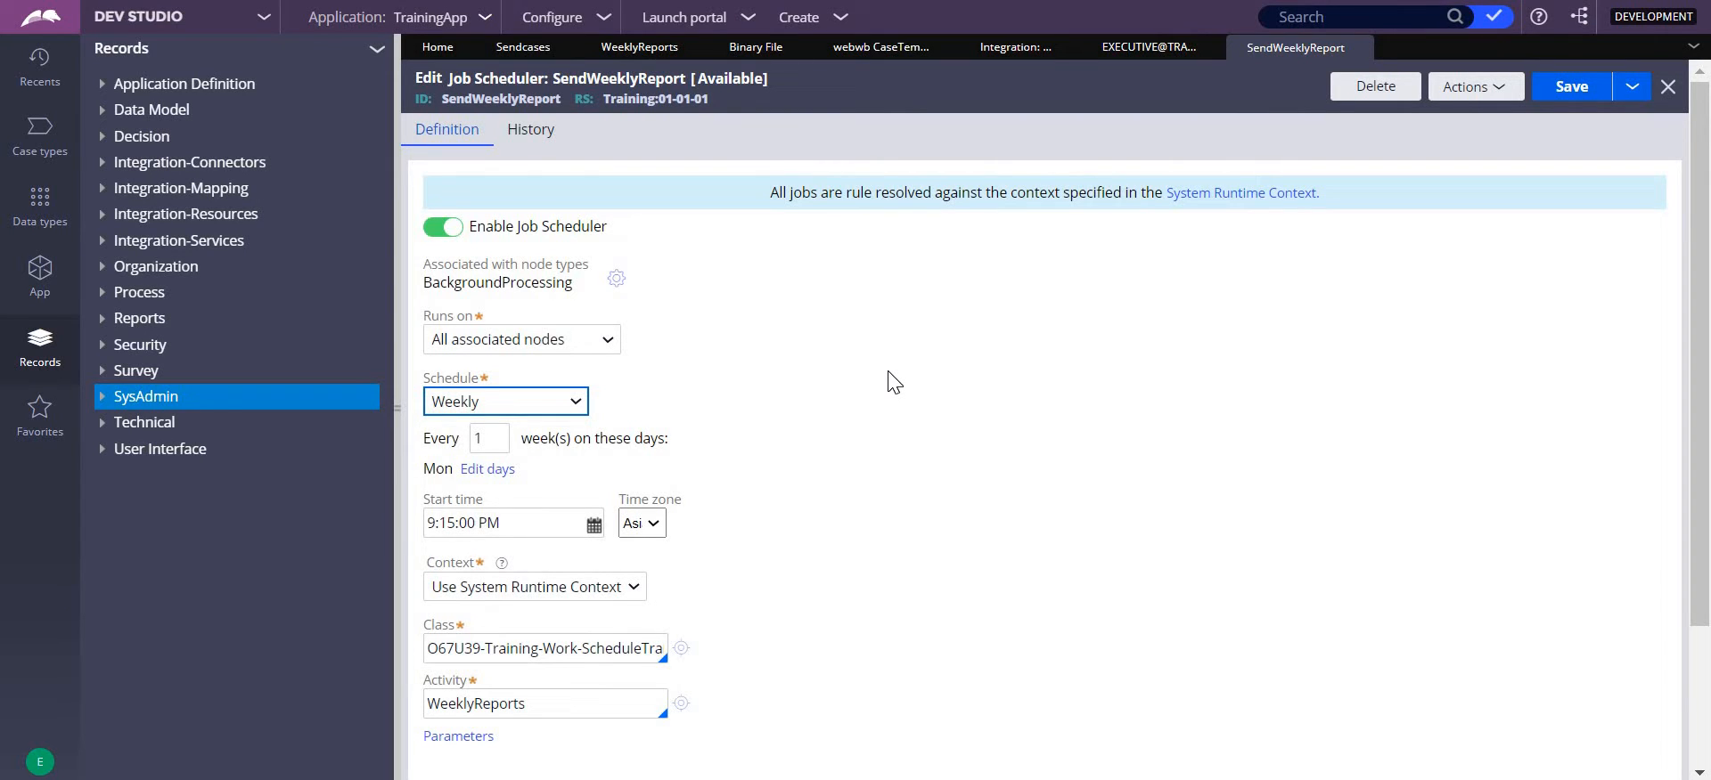
{"action": "left_click", "coordinate": [501, 475]}
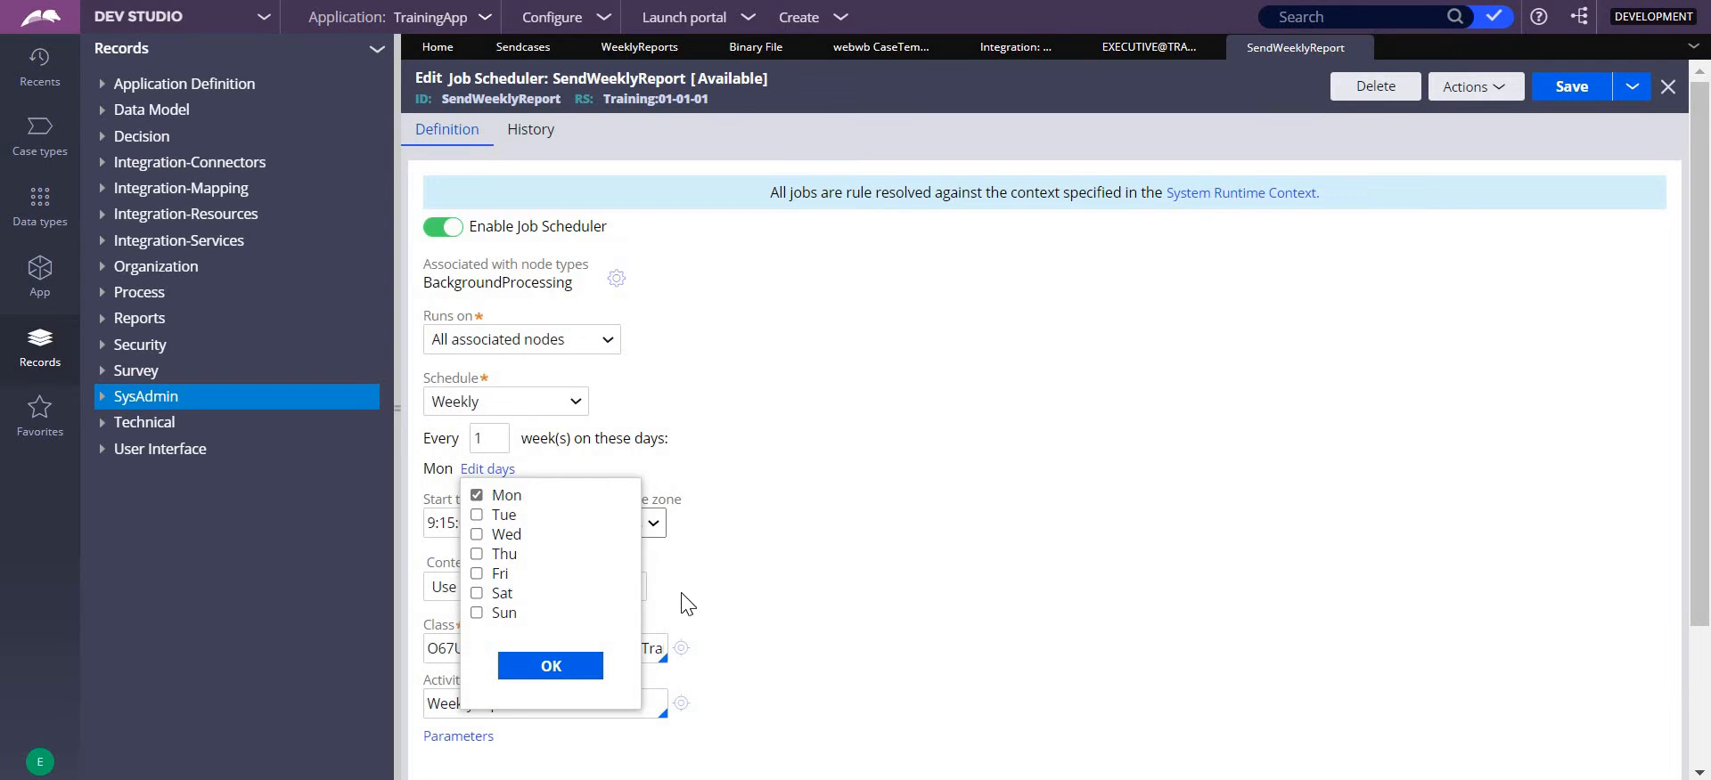
{"action": "left_click", "coordinate": [584, 677]}
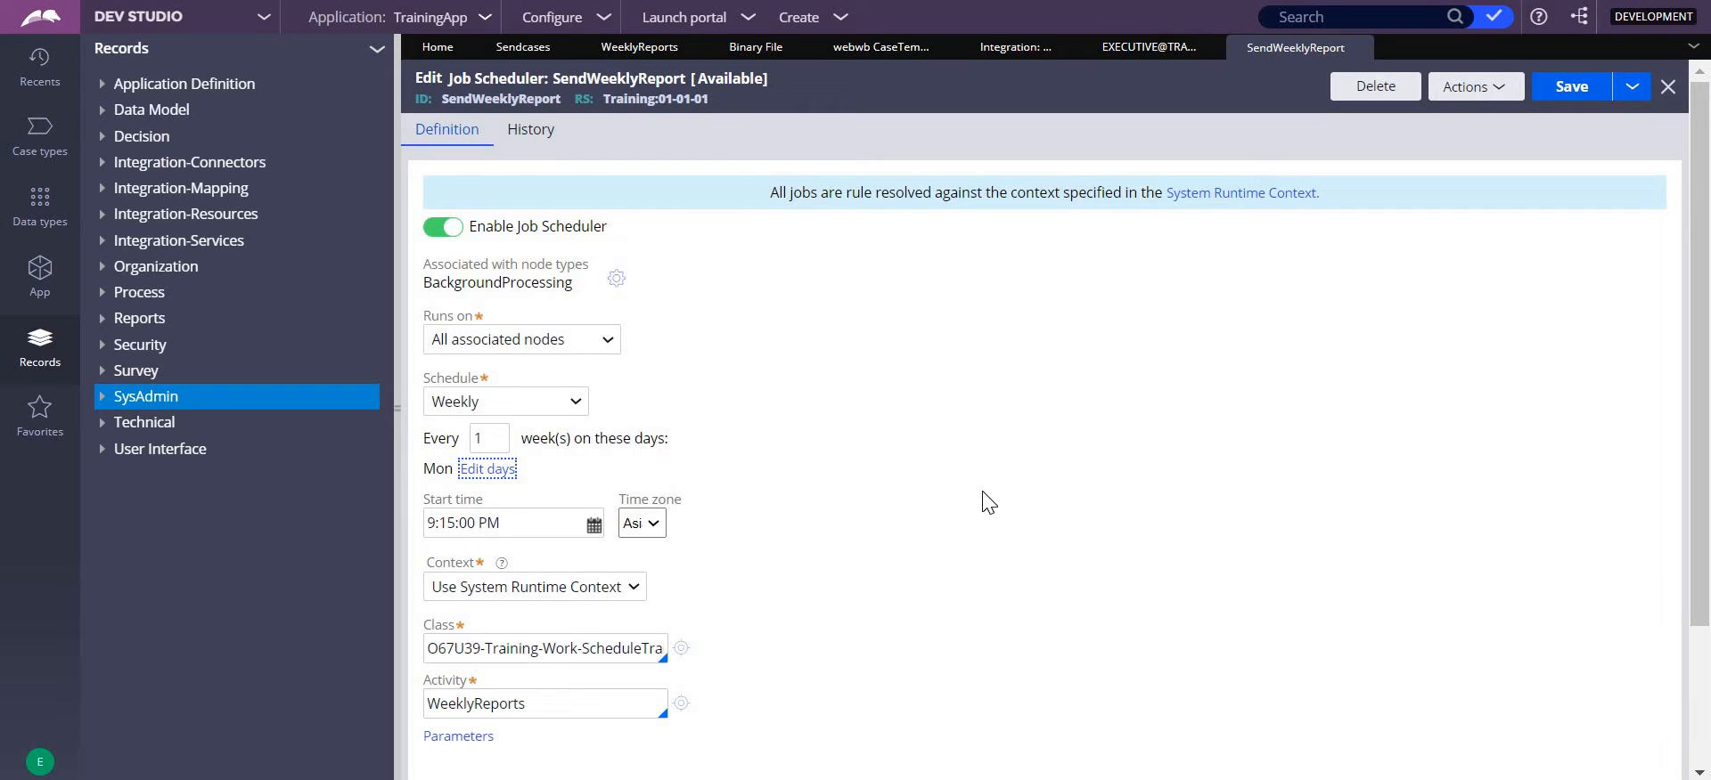
- Set the weekly job's start time to 9:25:00 PM and save the job scheduler
{"action": "left_click", "coordinate": [455, 530]}
{"action": "key", "text": "BackSpace"}
{"action": "key", "text": "BackSpace"}
{"action": "type", "text": "25"}
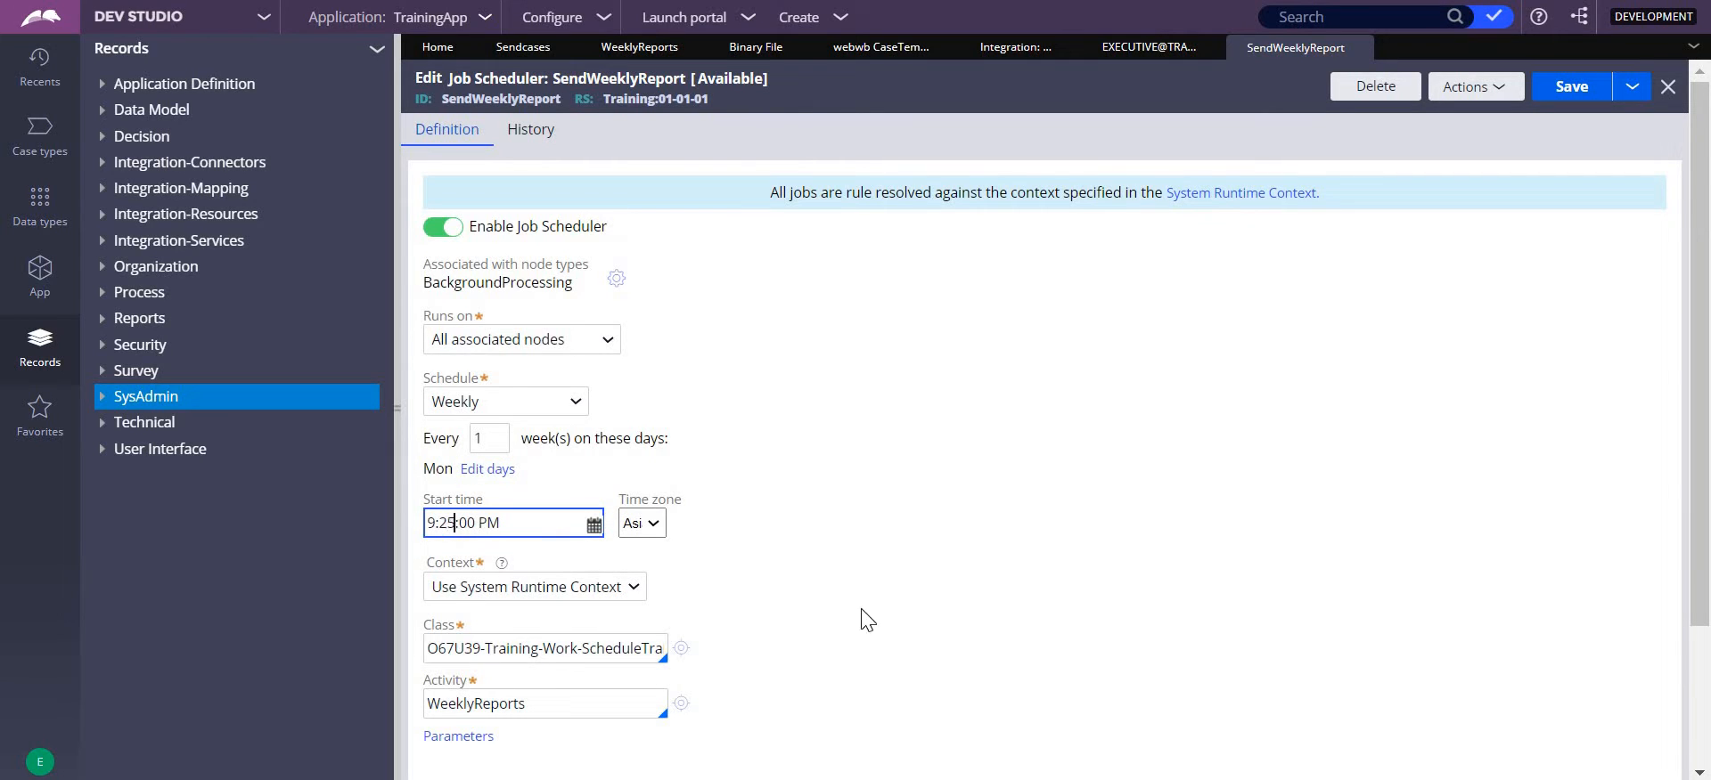
{"action": "left_click", "coordinate": [1564, 105]}
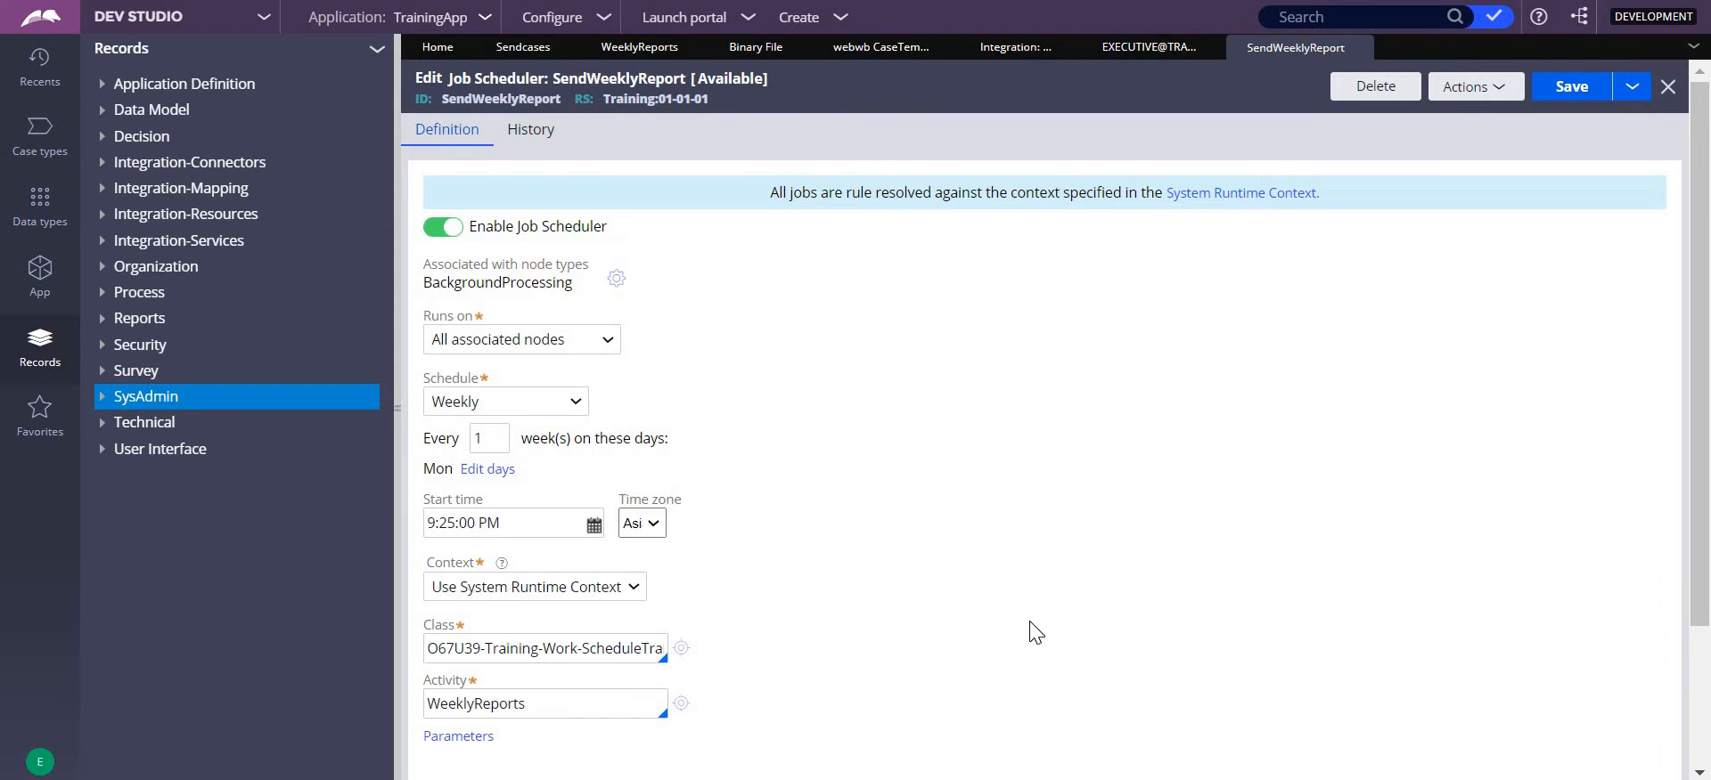
- Review the job's start time, context options, class and WeeklyReports activity, and save the job scheduler
{"action": "left_click", "coordinate": [494, 524]}
{"action": "left_click", "coordinate": [595, 590]}
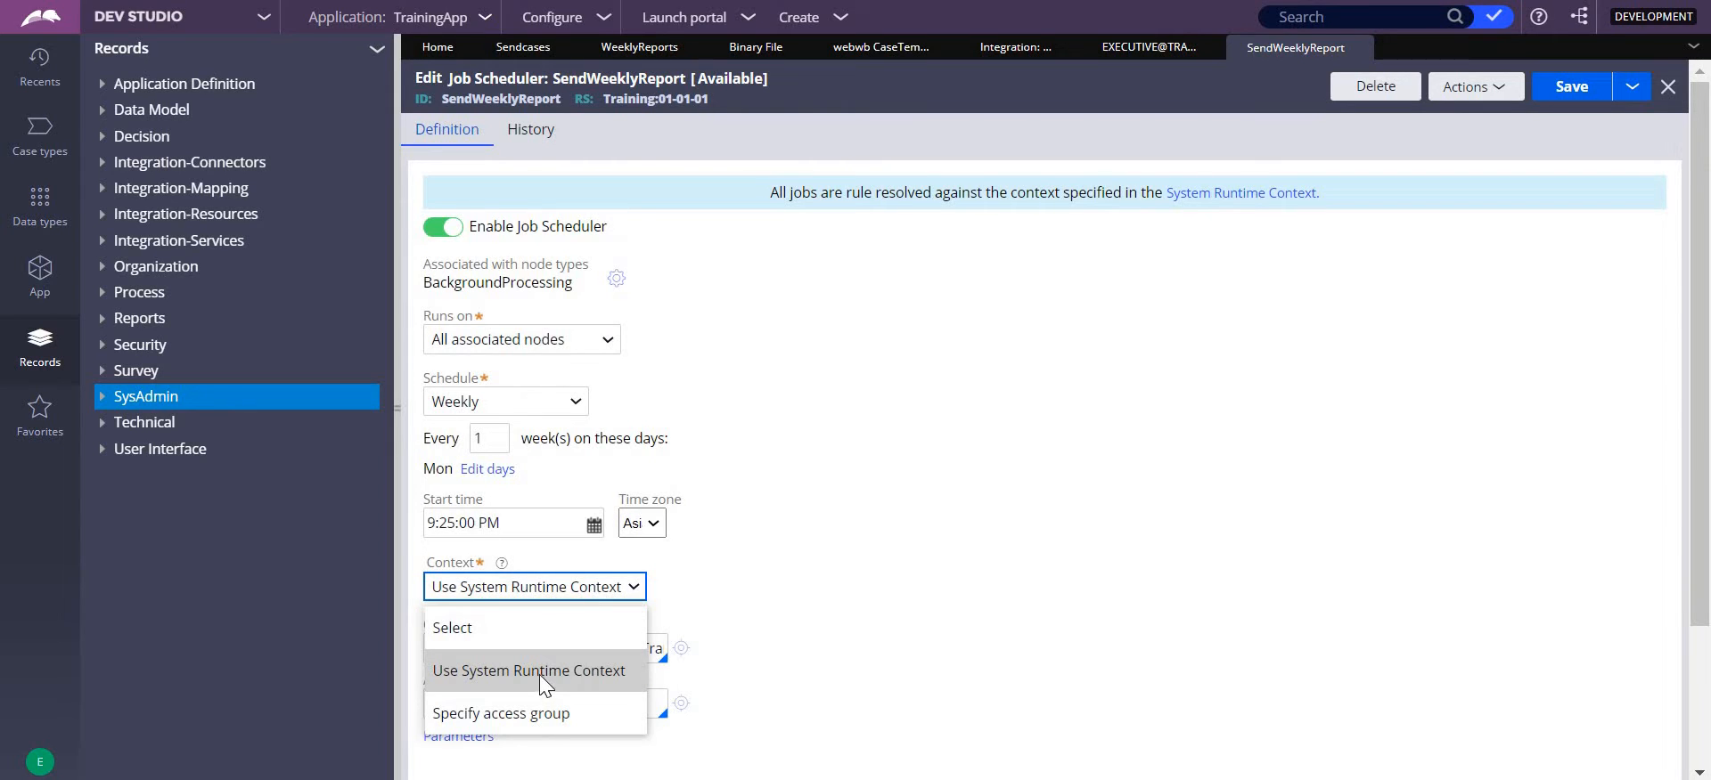
{"action": "left_click", "coordinate": [905, 588]}
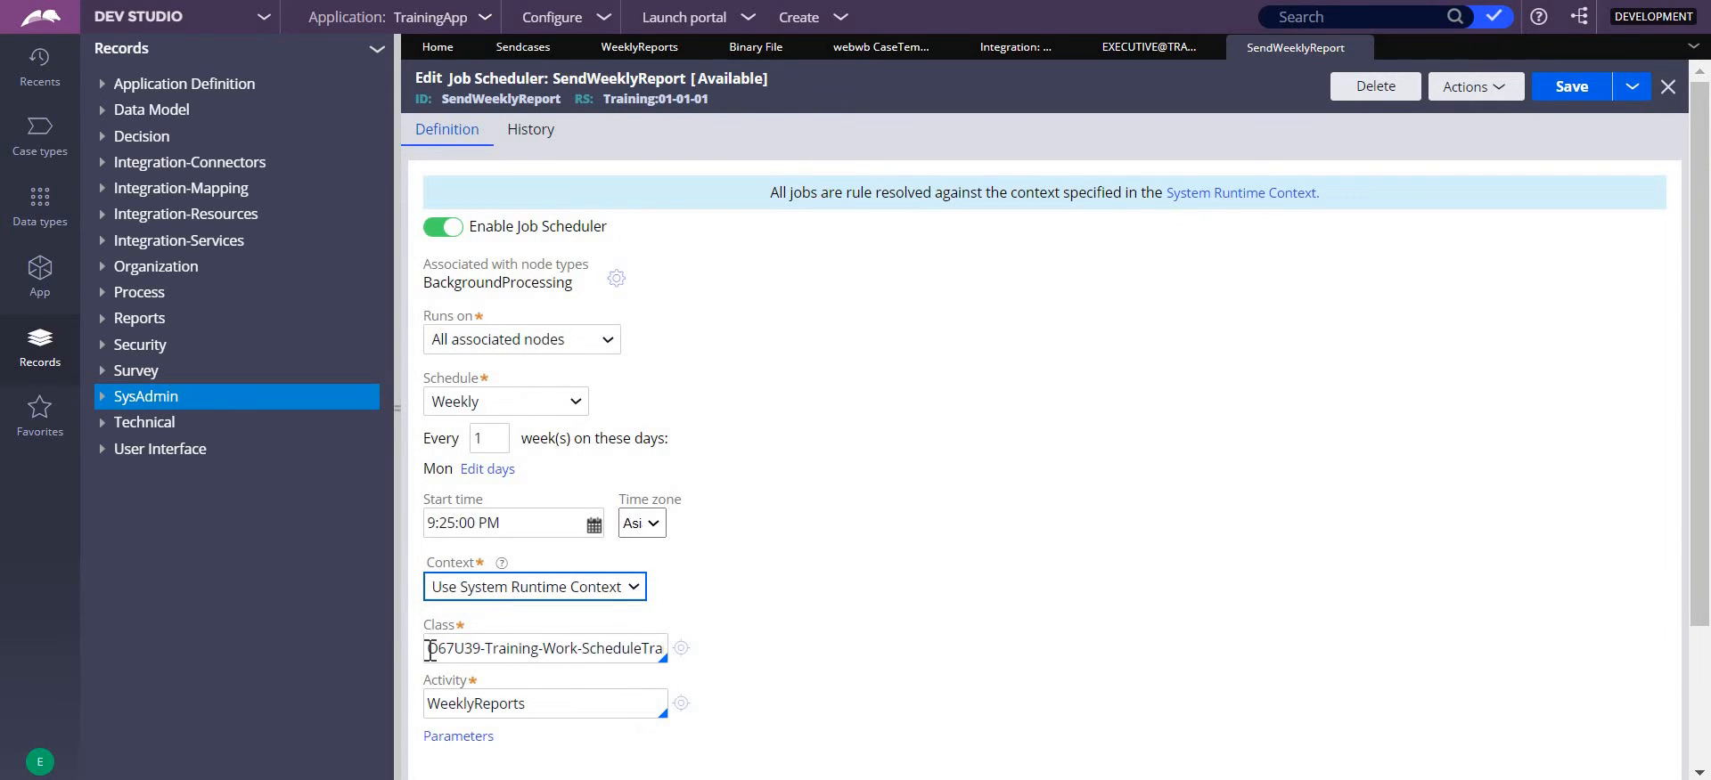
{"action": "left_click_drag", "start_coordinate": [430, 650], "coordinate": [826, 657]}
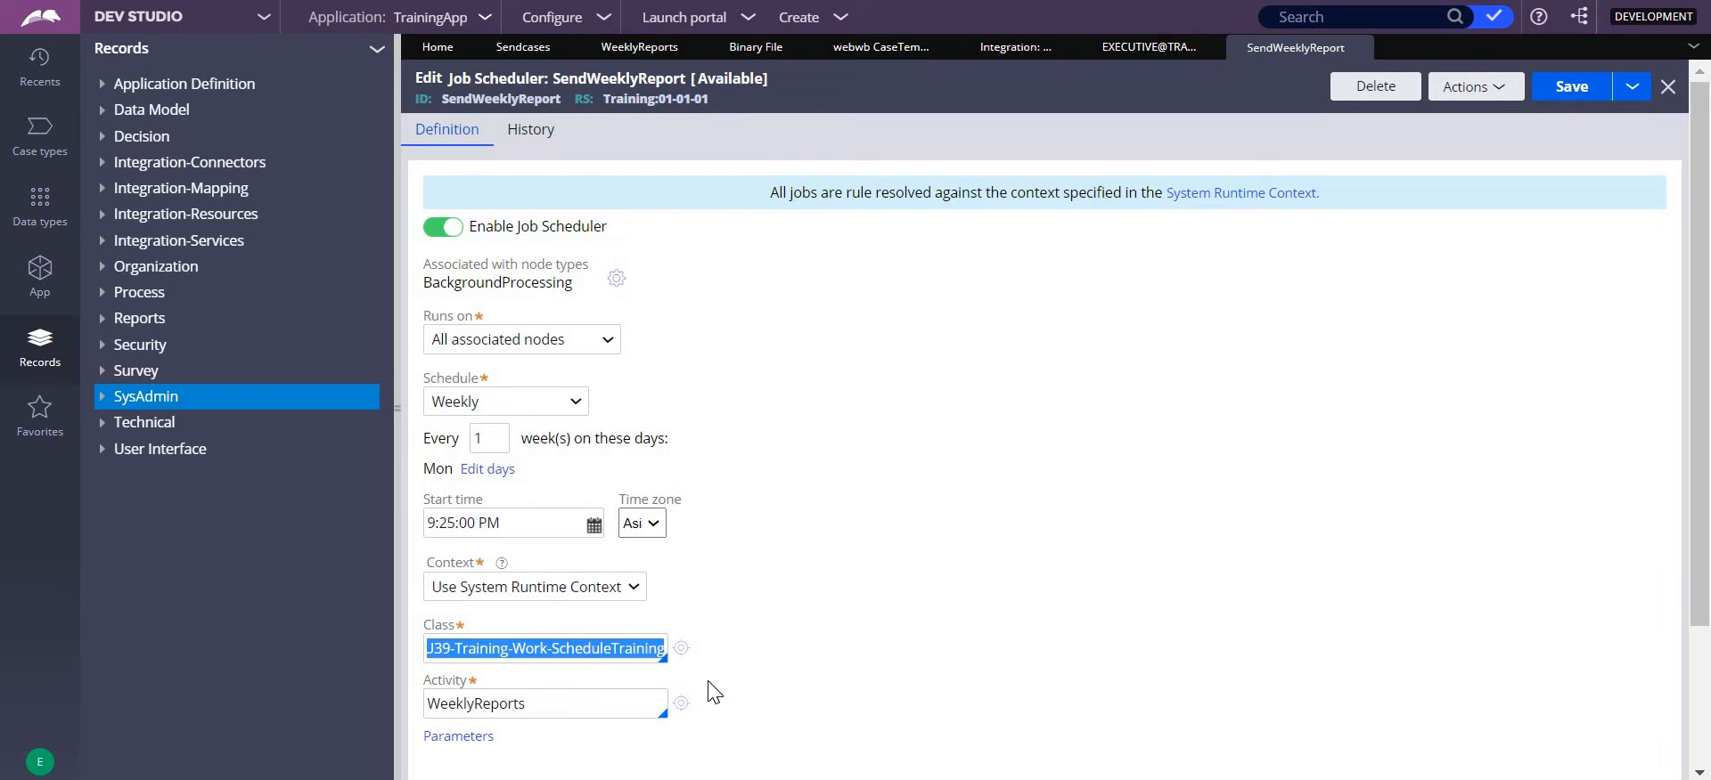
{"action": "left_click_drag", "start_coordinate": [607, 719], "coordinate": [405, 721]}
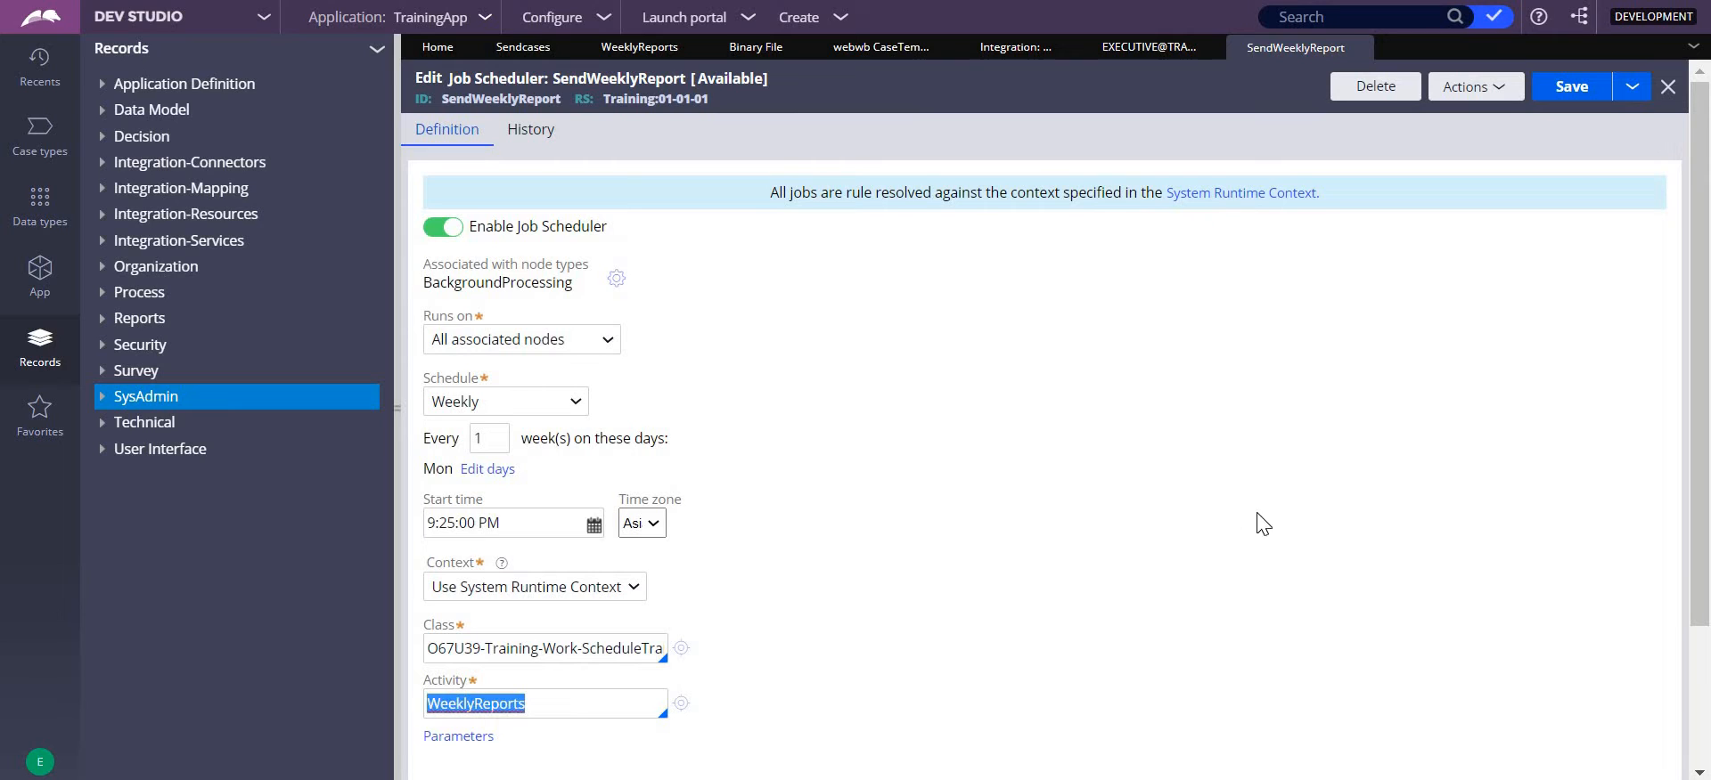
{"action": "left_click", "coordinate": [1568, 92]}
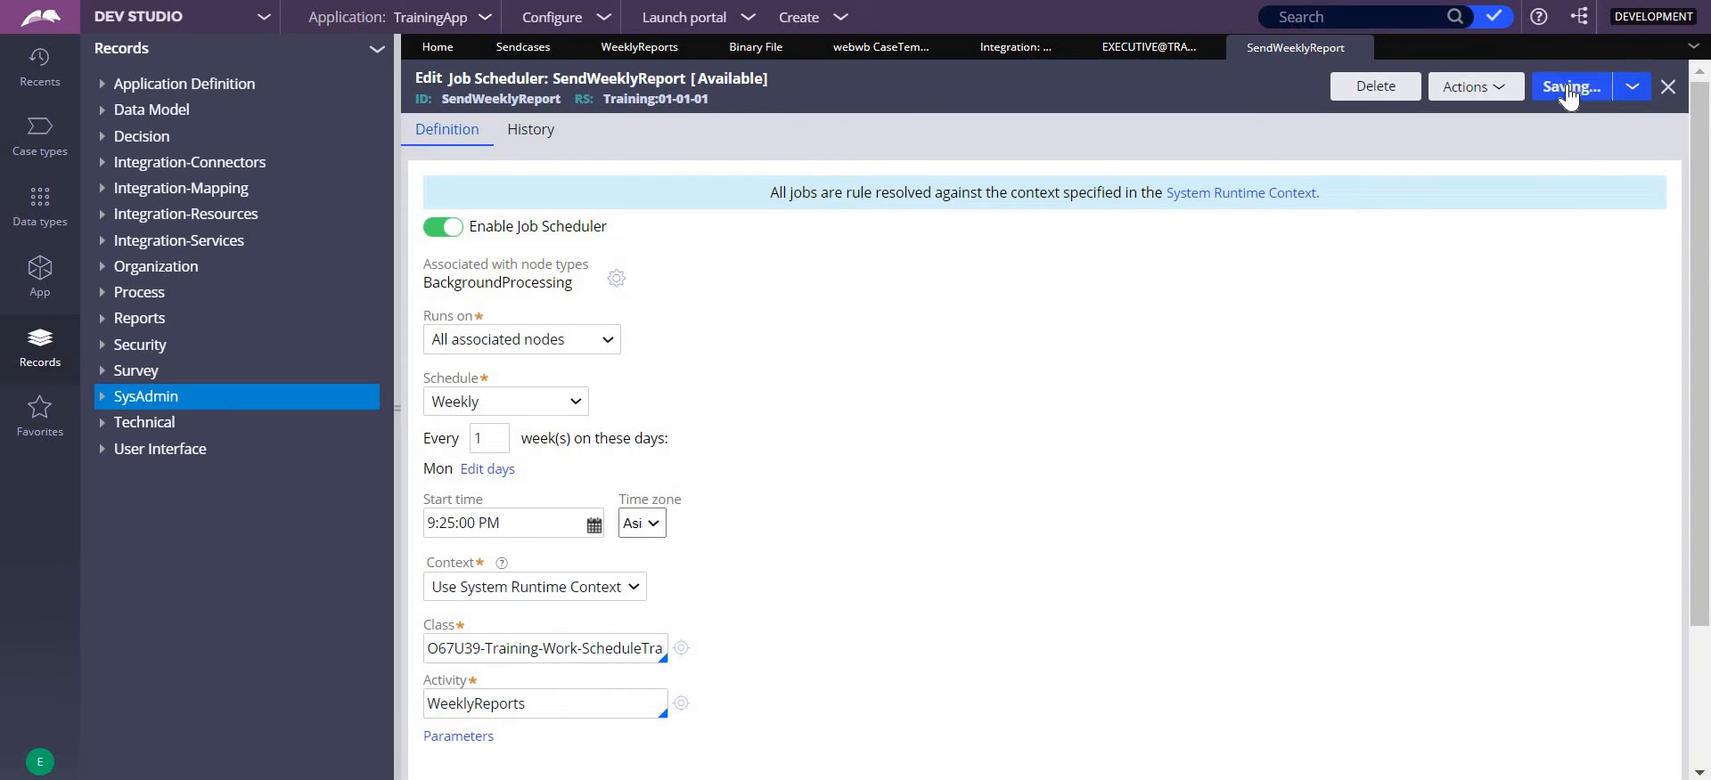
- Set the weekly job's start time to 9:14:00 PM and save the job scheduler
{"action": "left_click", "coordinate": [458, 524]}
{"action": "key", "text": "BackSpace"}
{"action": "key", "text": "BackSpace"}
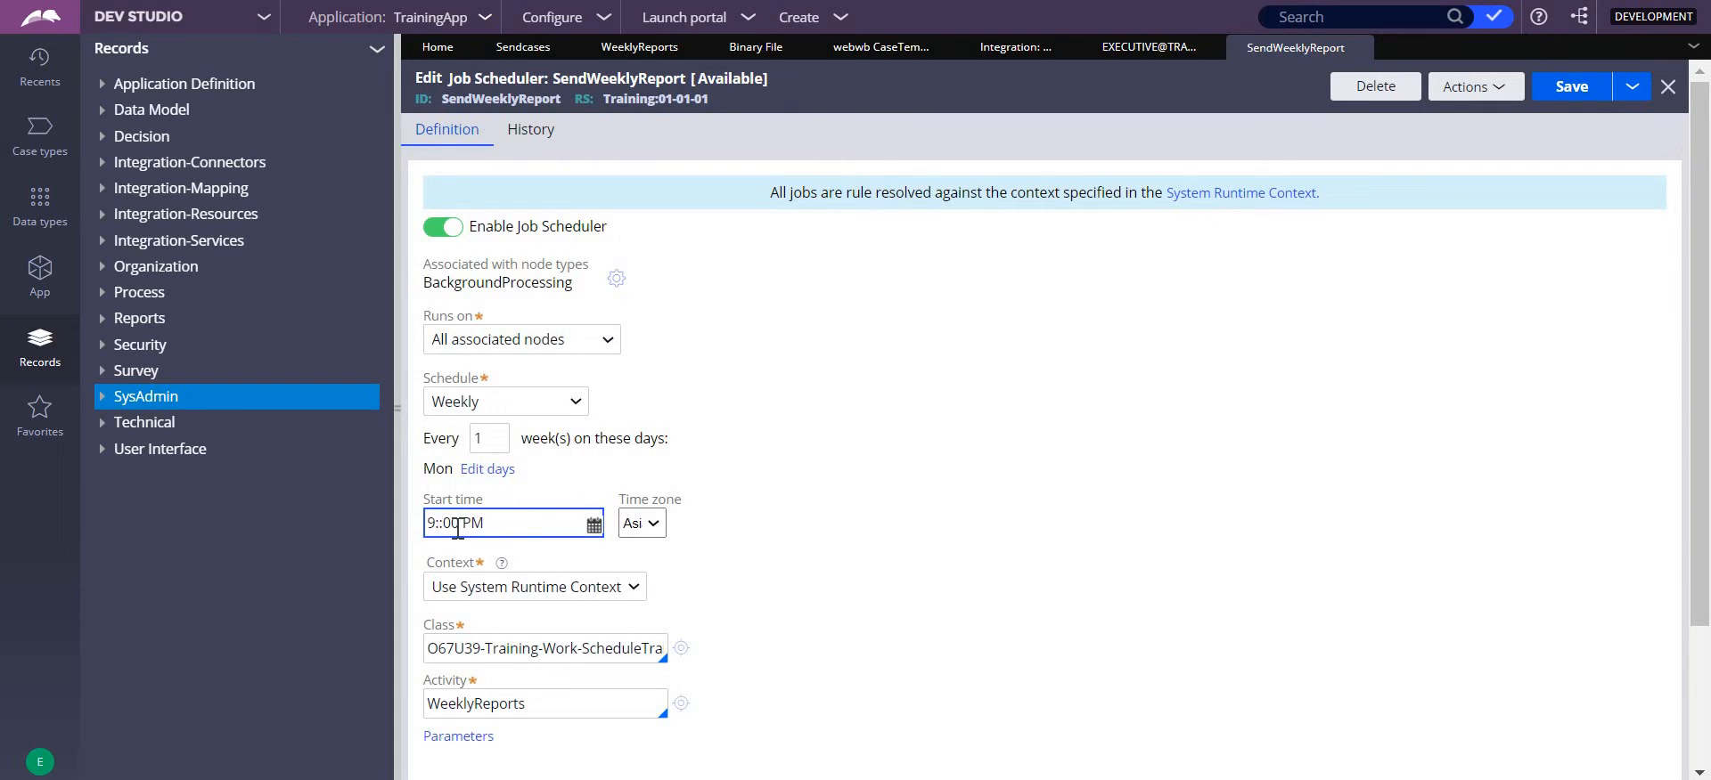
{"action": "type", "text": "14"}
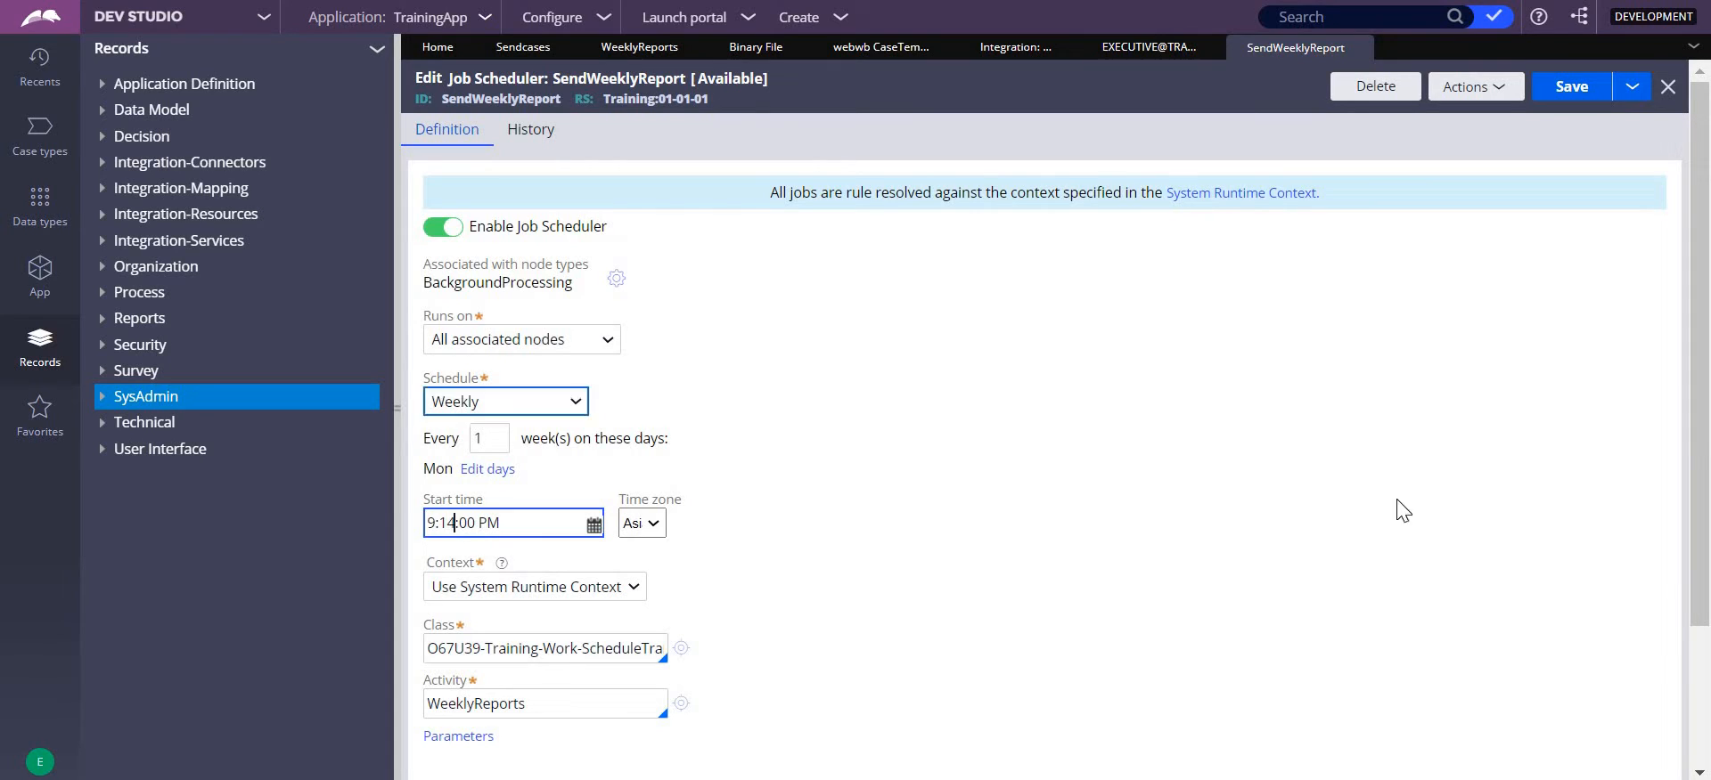
{"action": "left_click", "coordinate": [1559, 85]}
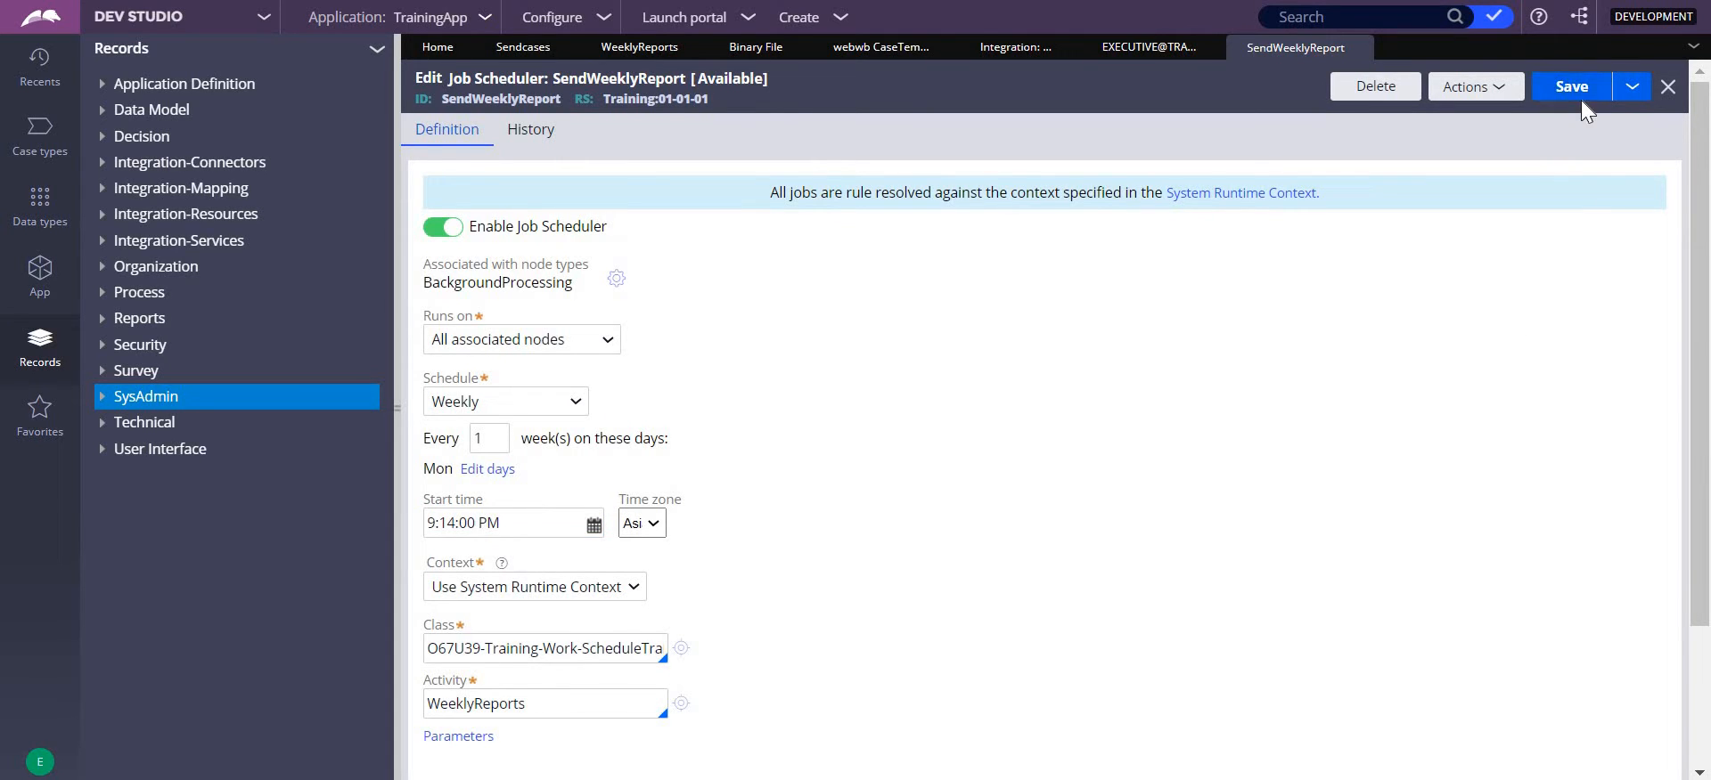
{"action": "left_click", "coordinate": [1580, 98]}
- Open the job's WeeklyReports activity, and refresh the Gmail inbox to check for the report email
{"action": "left_click", "coordinate": [680, 704]}
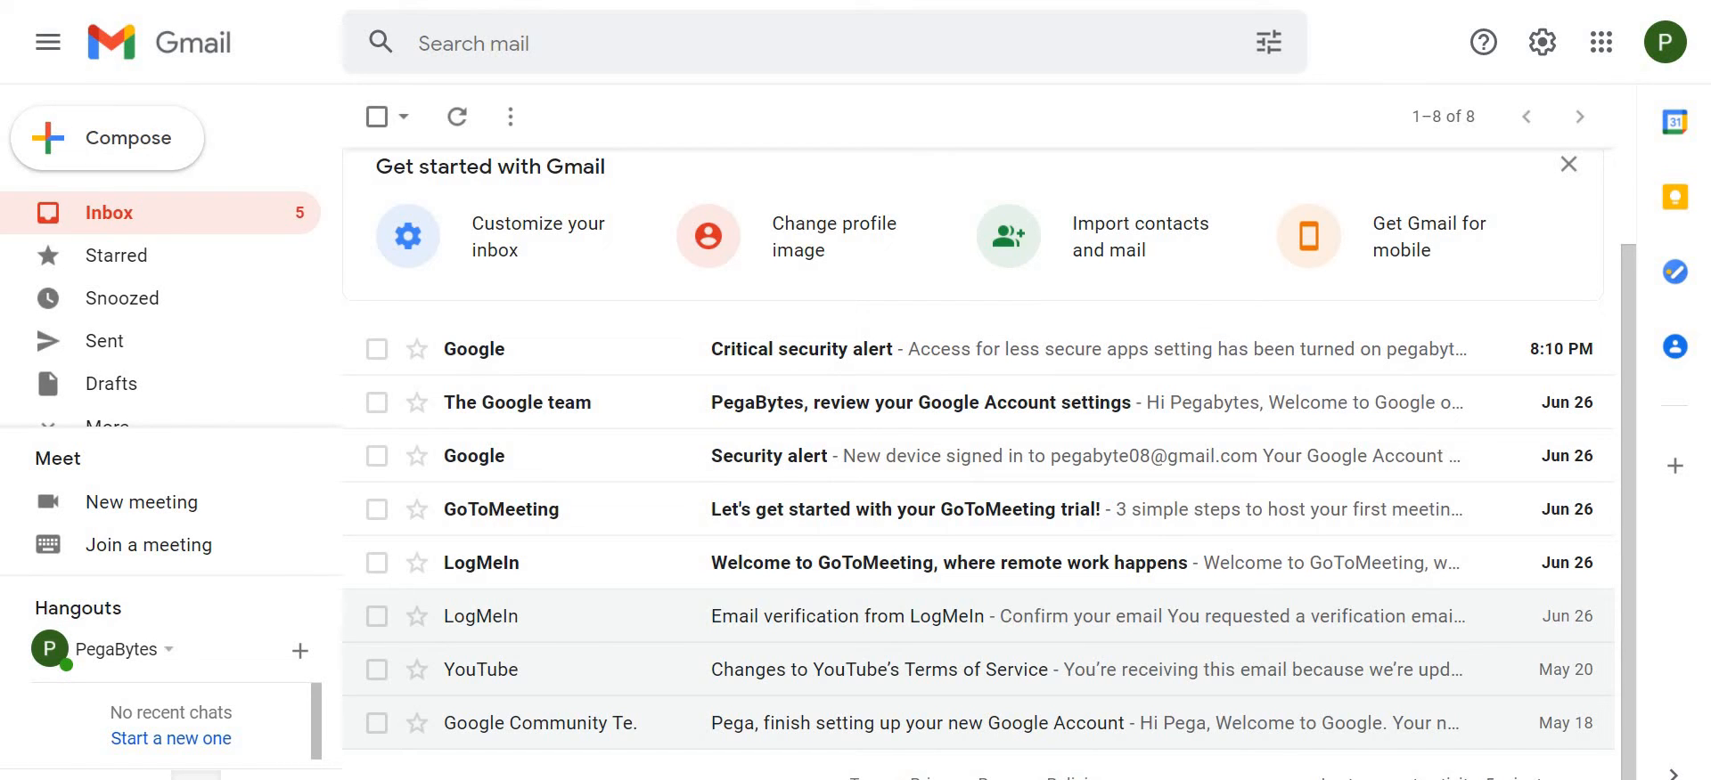
{"action": "key", "text": "F5"}
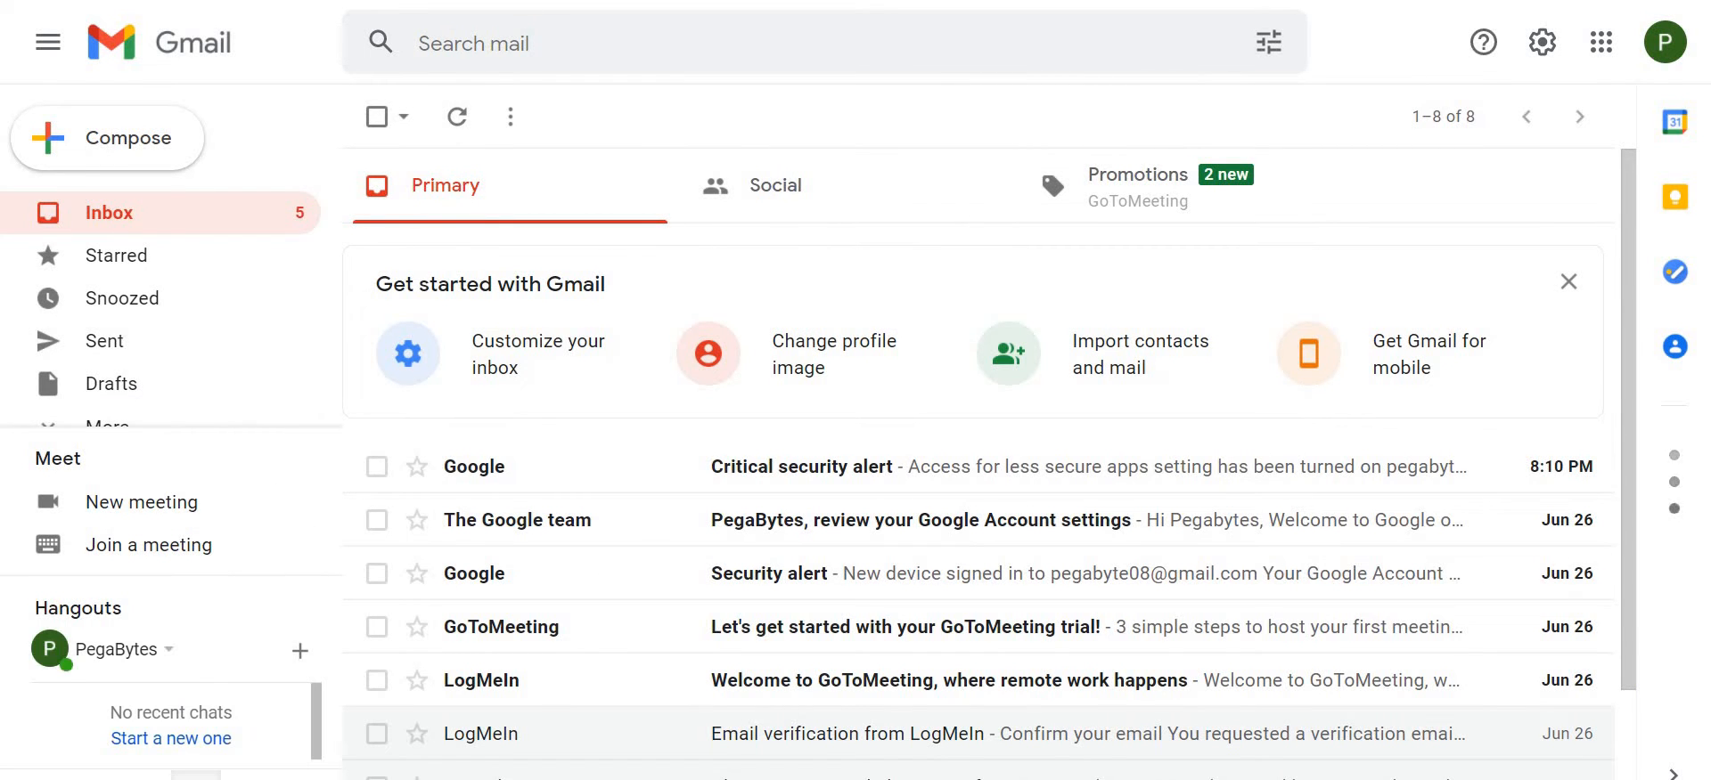
{"action": "key", "text": "F5"}
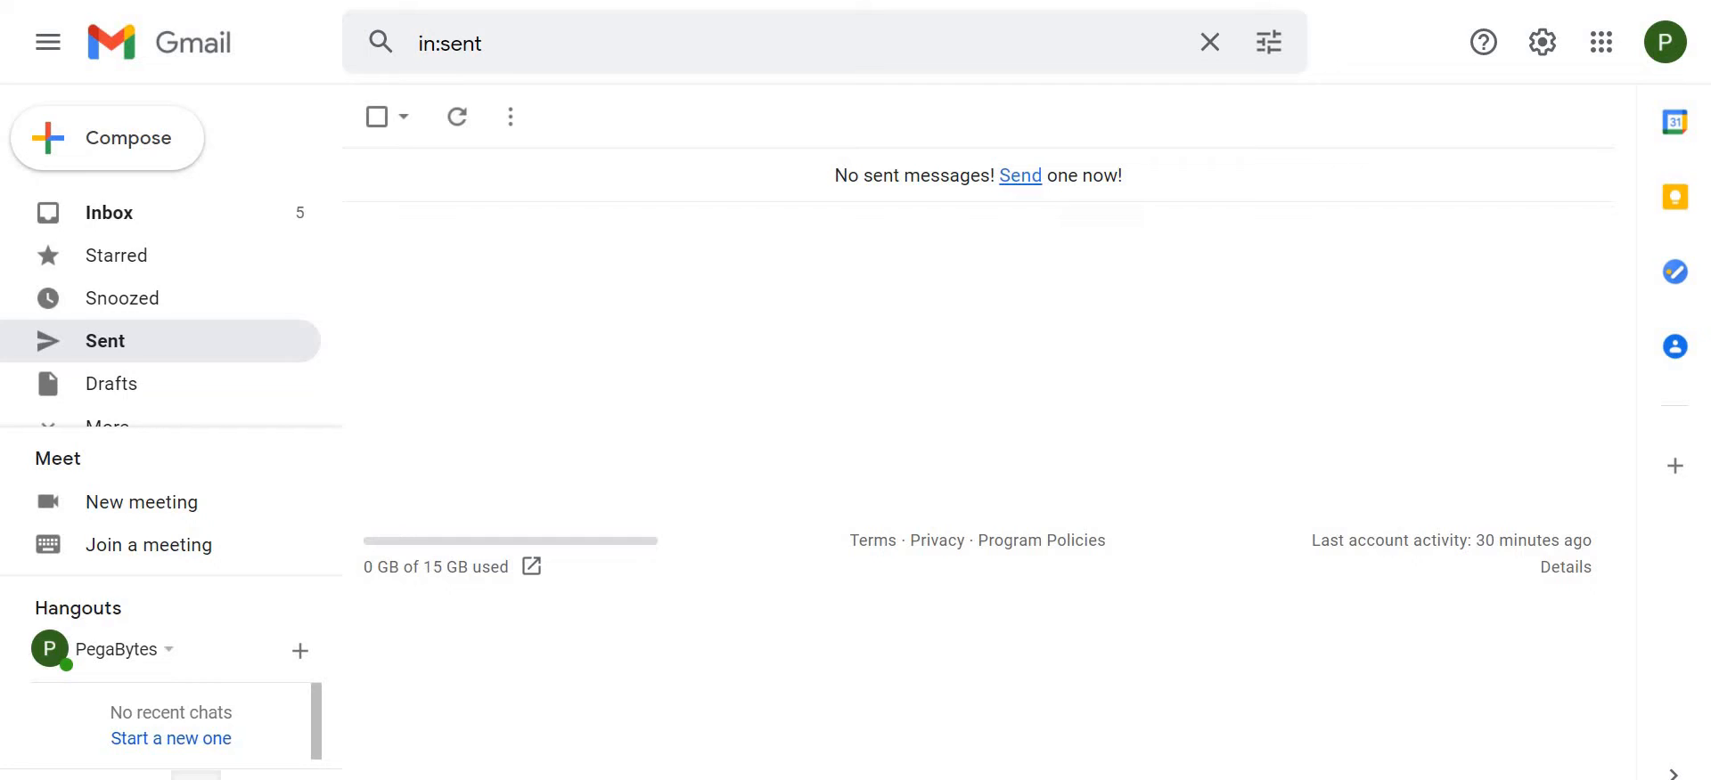
{"action": "left_click", "coordinate": [458, 123]}
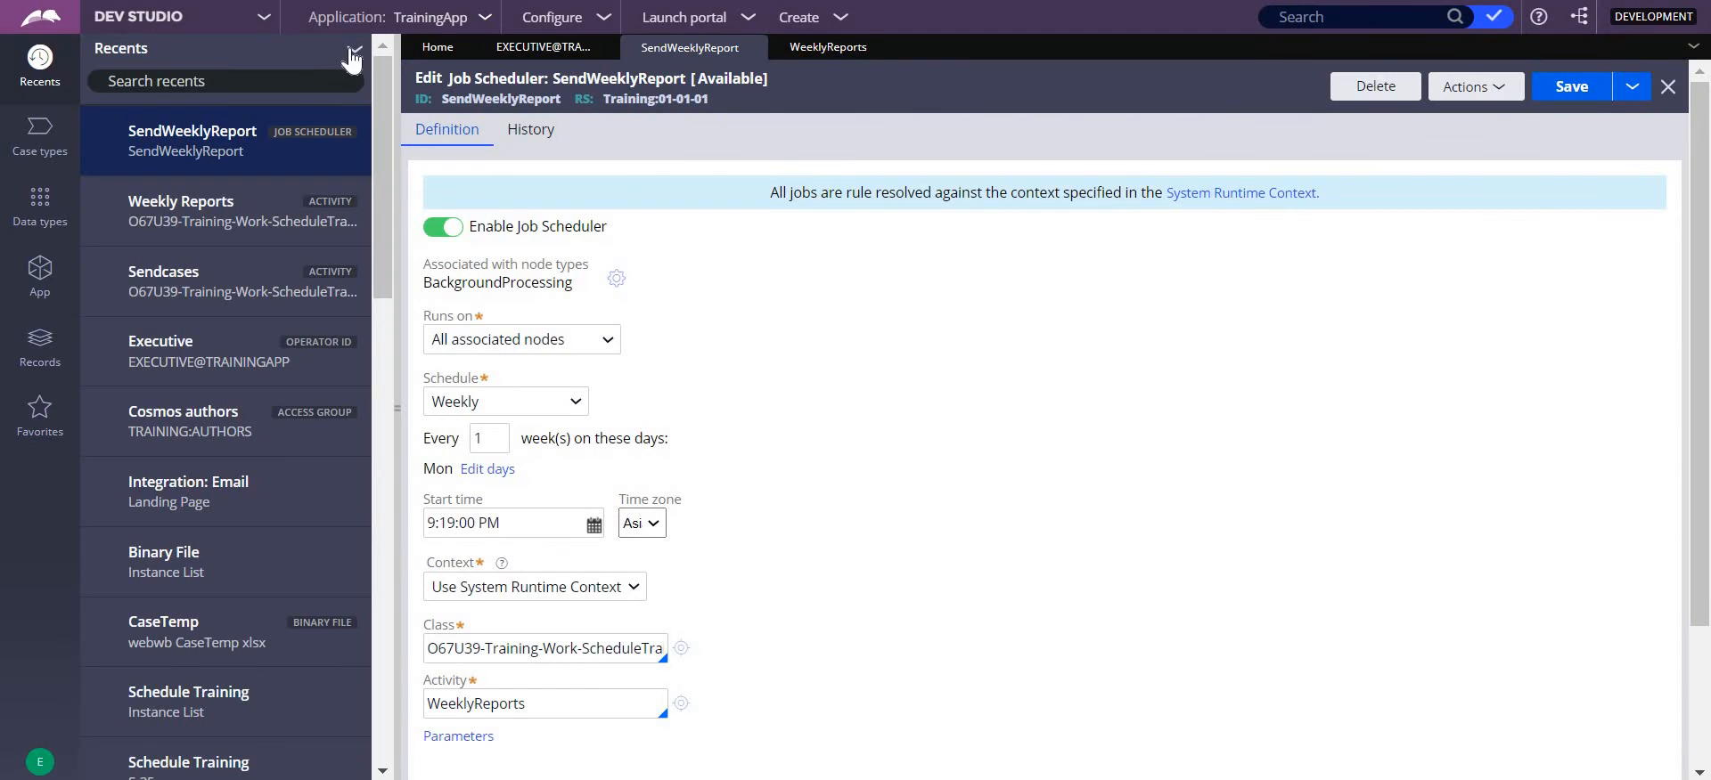
- Switch to Admin Studio and open the execution history of the SendWeeklyReport job from the refreshed jobs list
{"action": "left_click", "coordinate": [353, 53]}
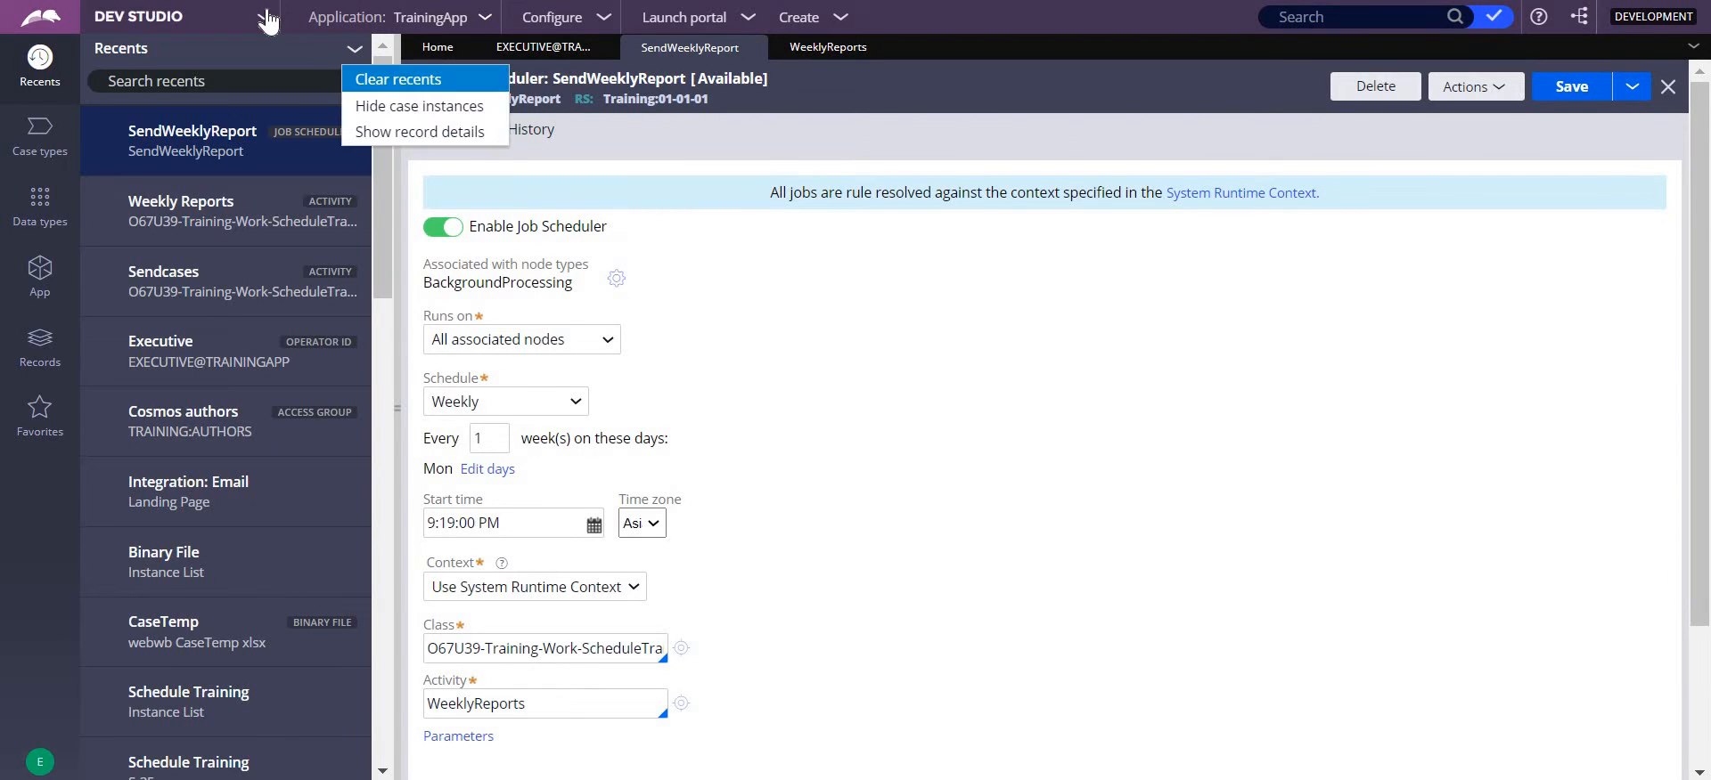
{"action": "left_click", "coordinate": [259, 19]}
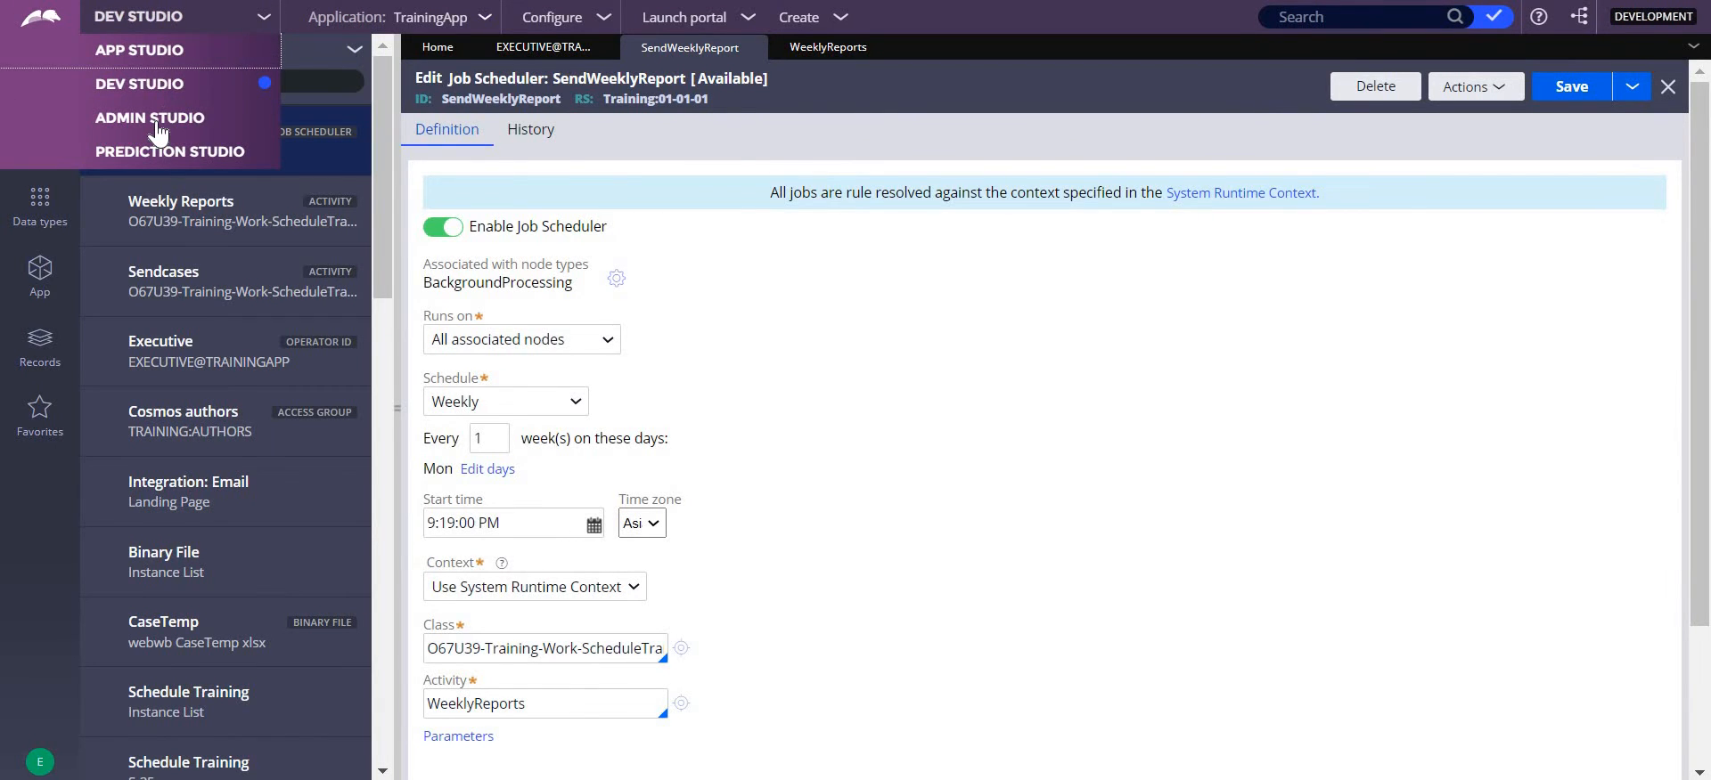
{"action": "left_click", "coordinate": [156, 123]}
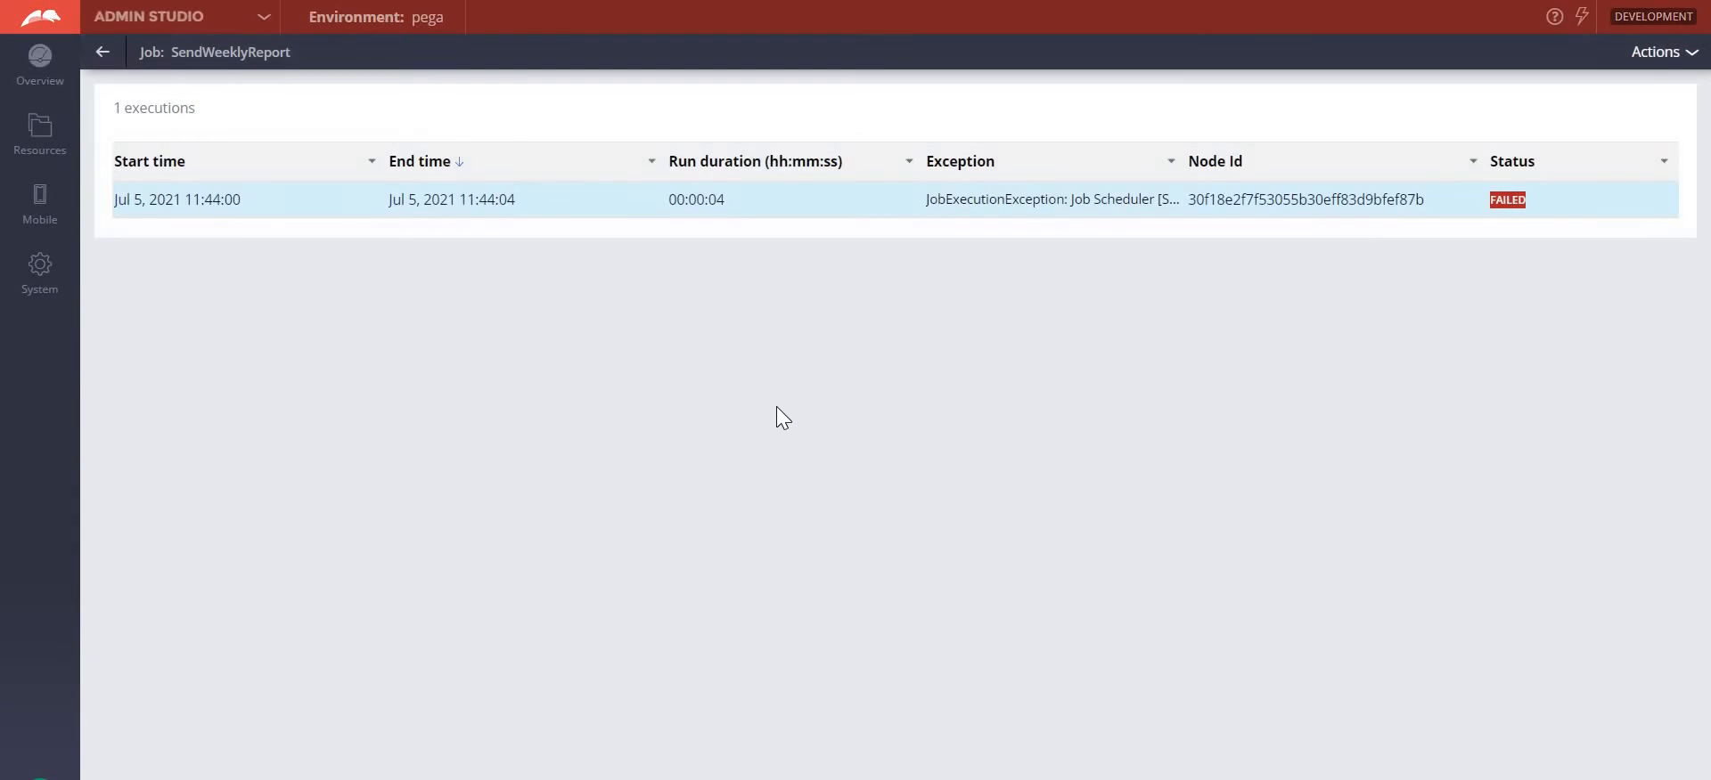
{"action": "left_click", "coordinate": [114, 54]}
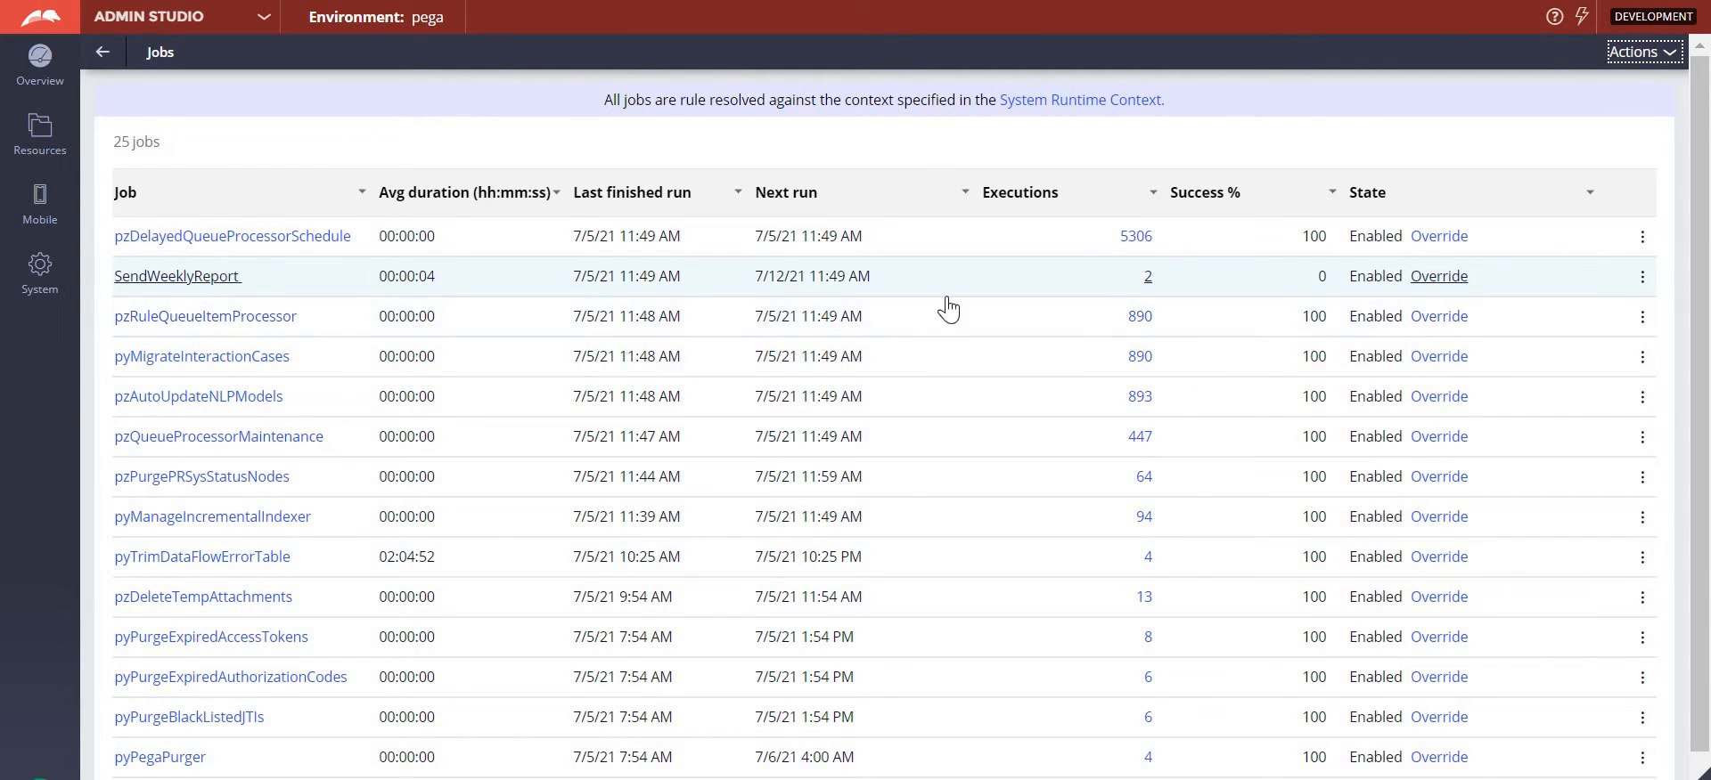
{"action": "left_click", "coordinate": [1148, 276]}
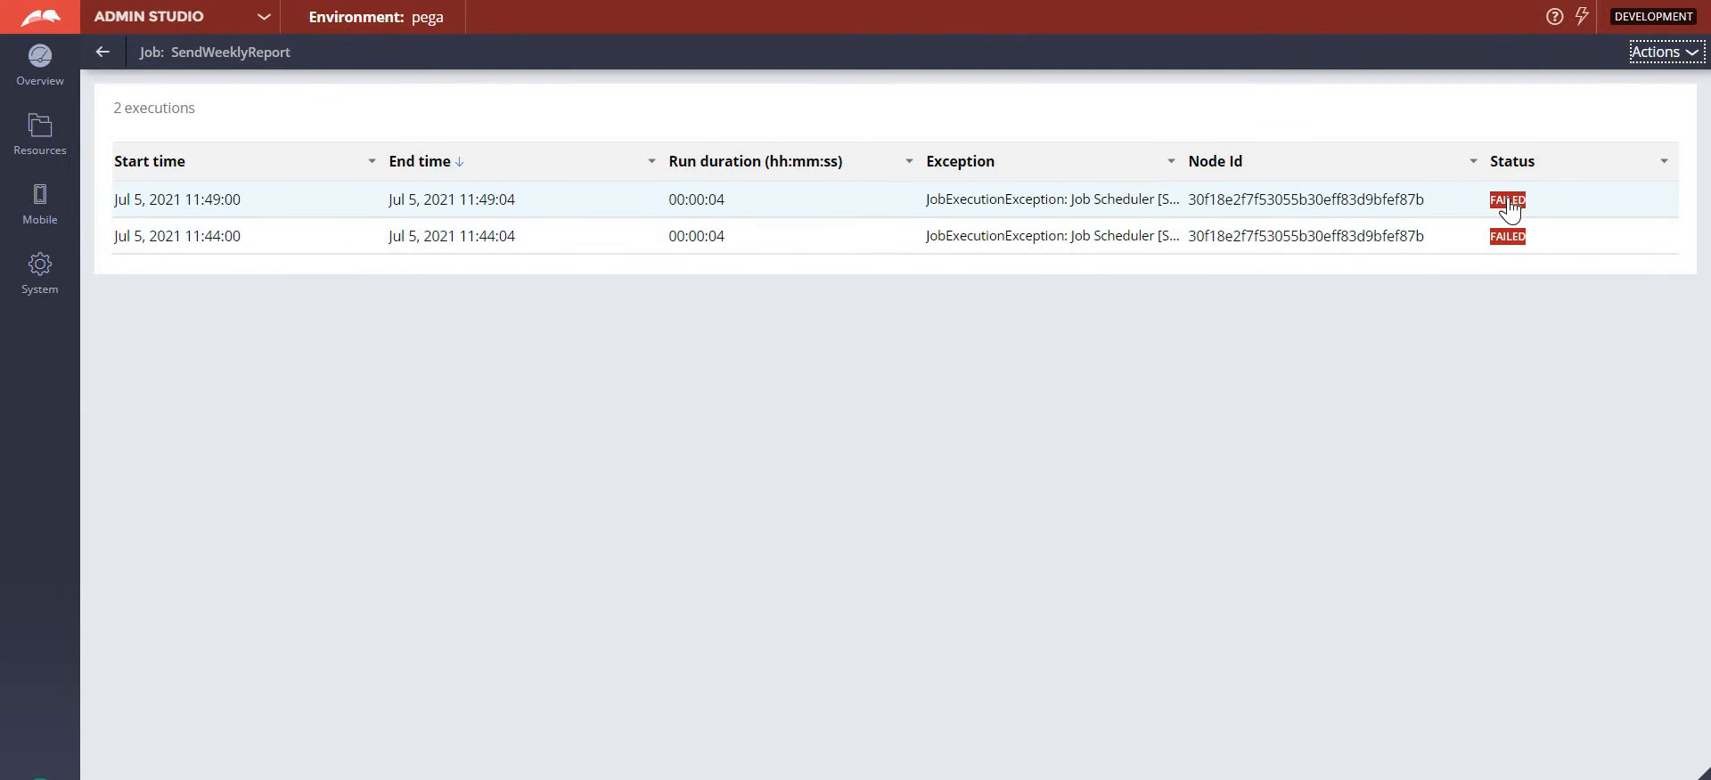
- Examine the exception details of the latest SendWeeklyReport execution and return to the jobs list
{"action": "double_click", "coordinate": [1508, 201]}
{"action": "left_click", "coordinate": [1129, 205]}
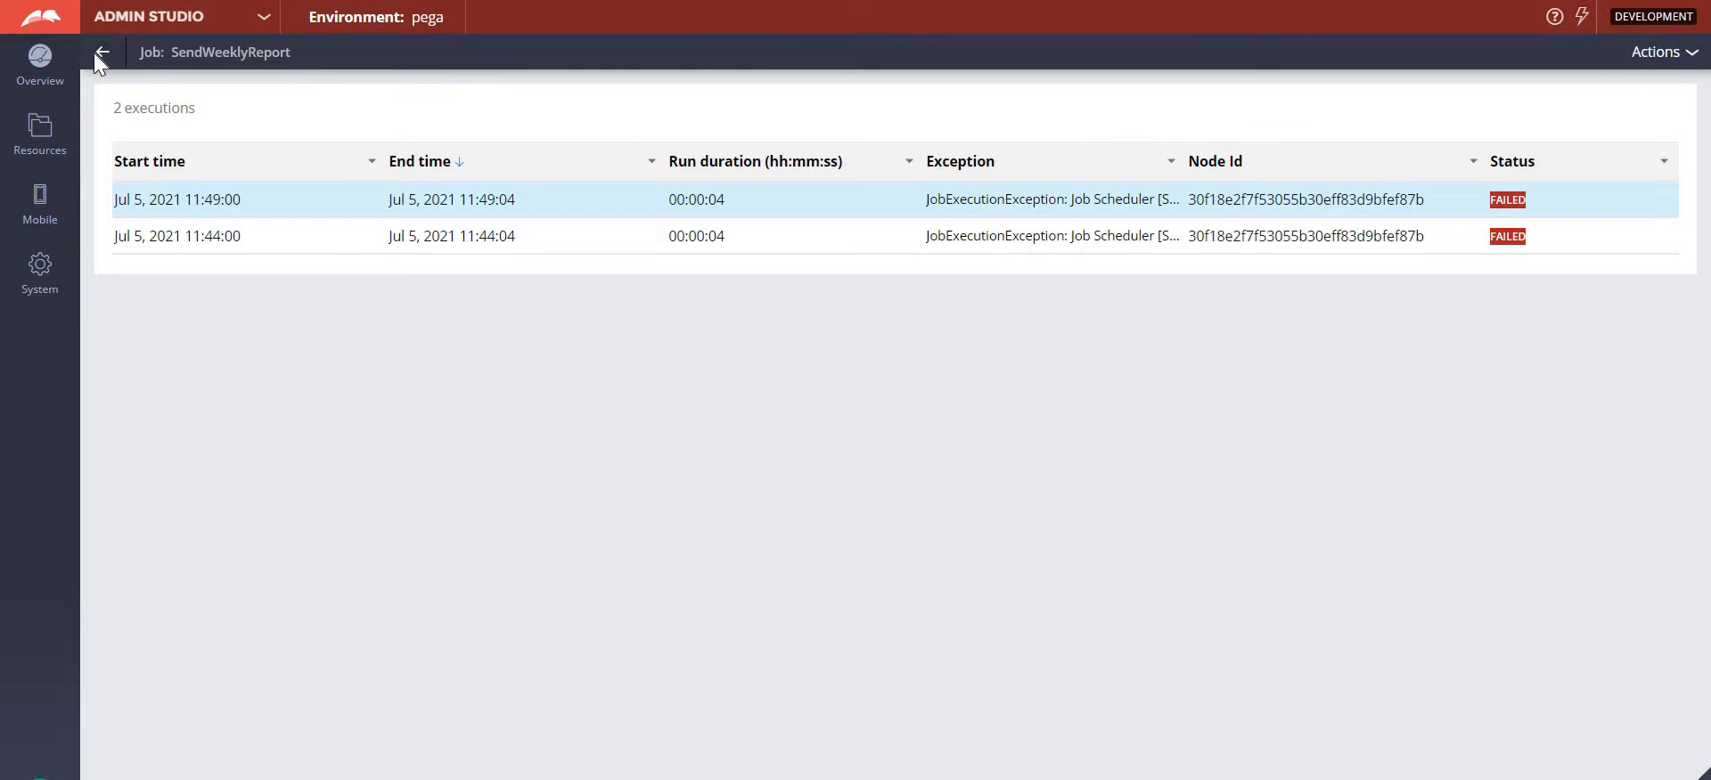
{"action": "left_click", "coordinate": [95, 54]}
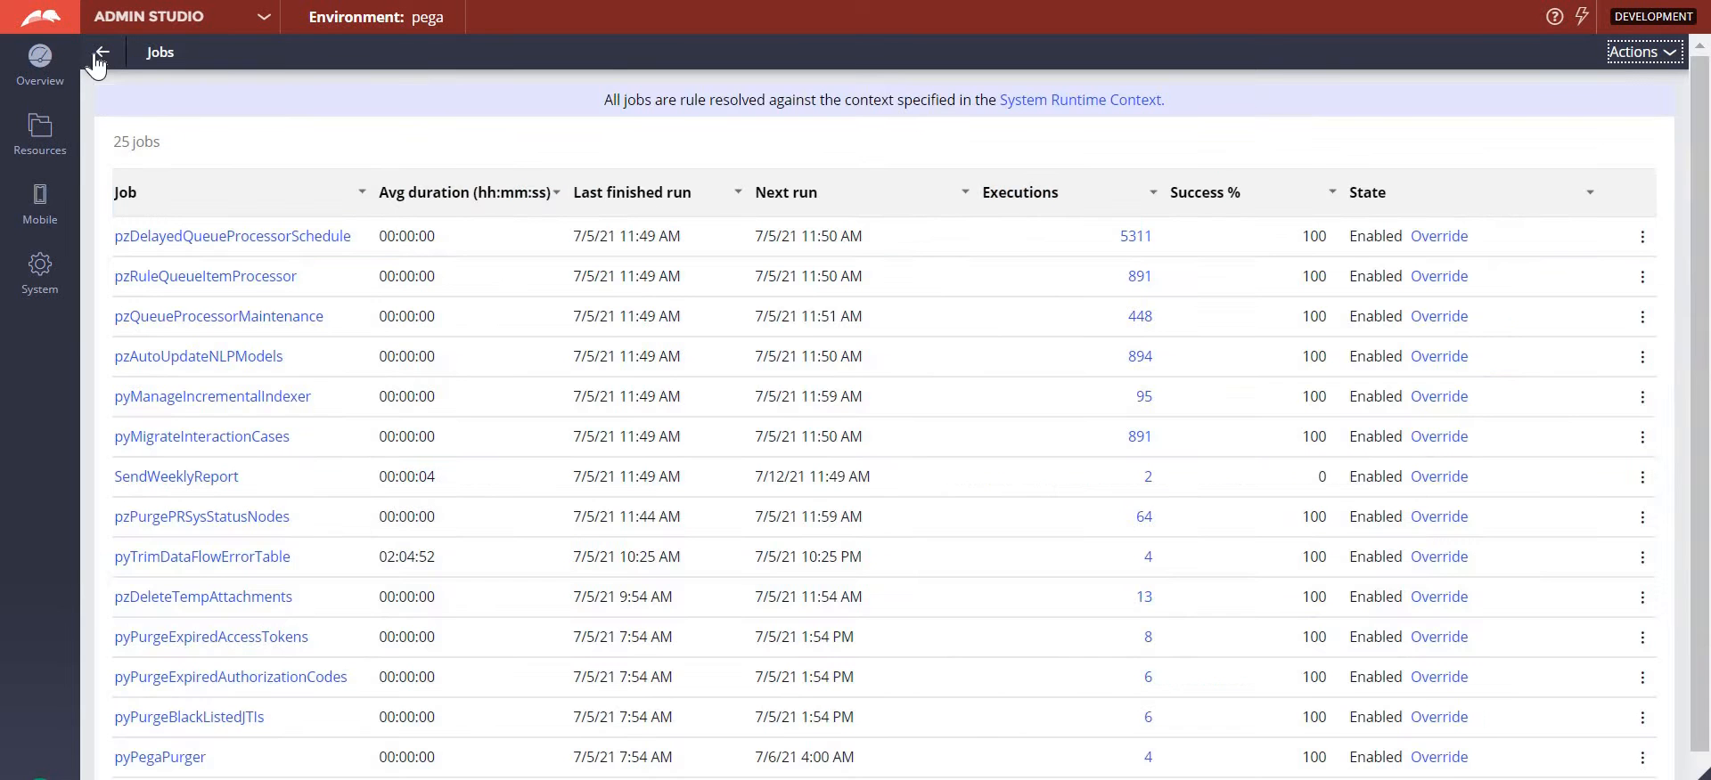
- Switch to Dev Studio, run the WeeklyReports activity manually on an empty test page, and close its status page
{"action": "left_click", "coordinate": [249, 18]}
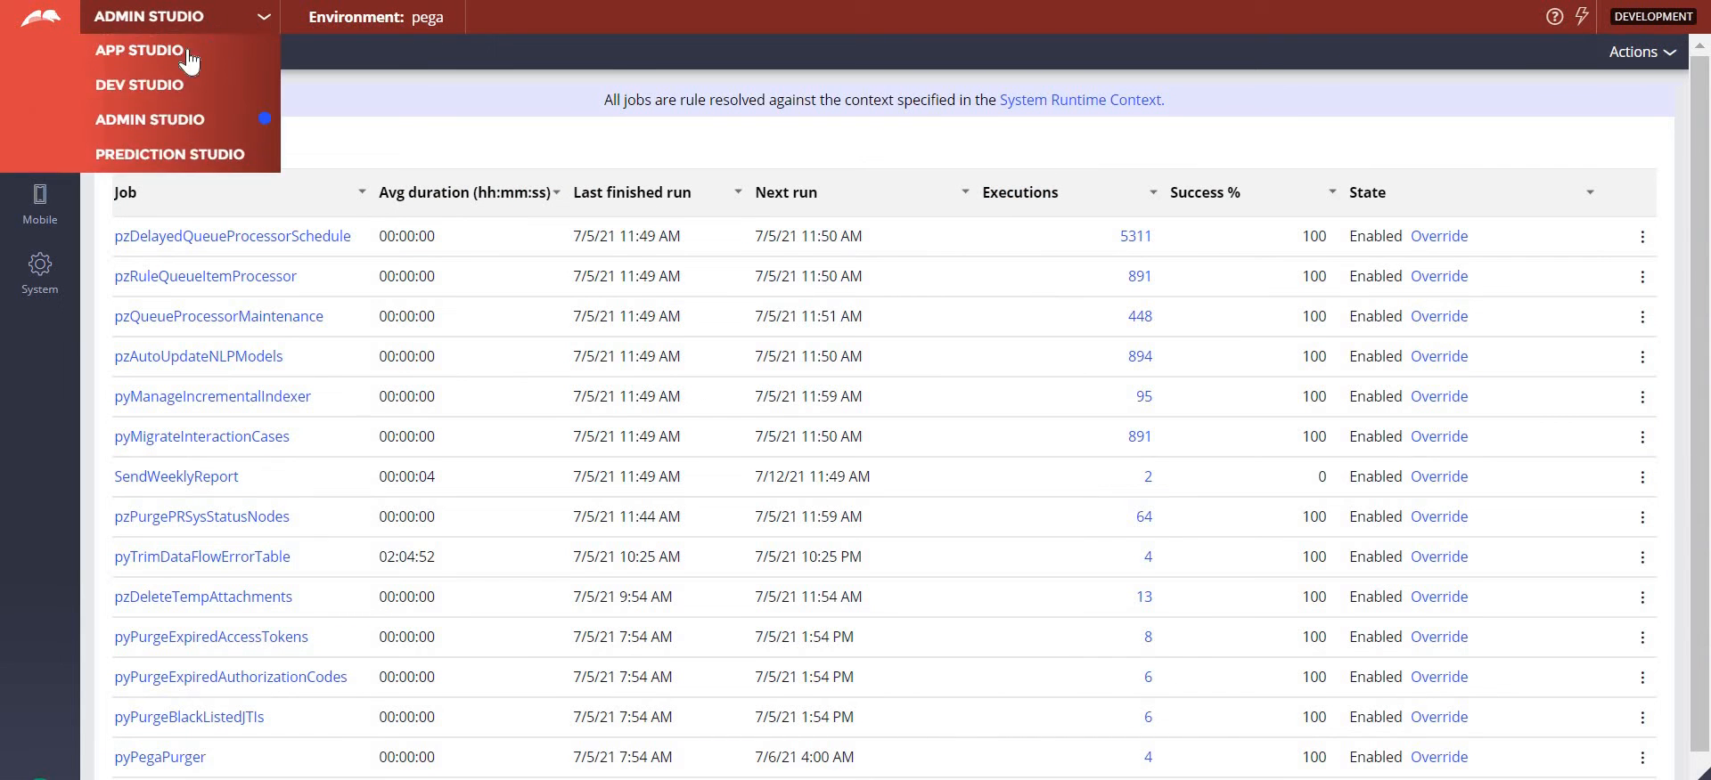
{"action": "left_click", "coordinate": [160, 84]}
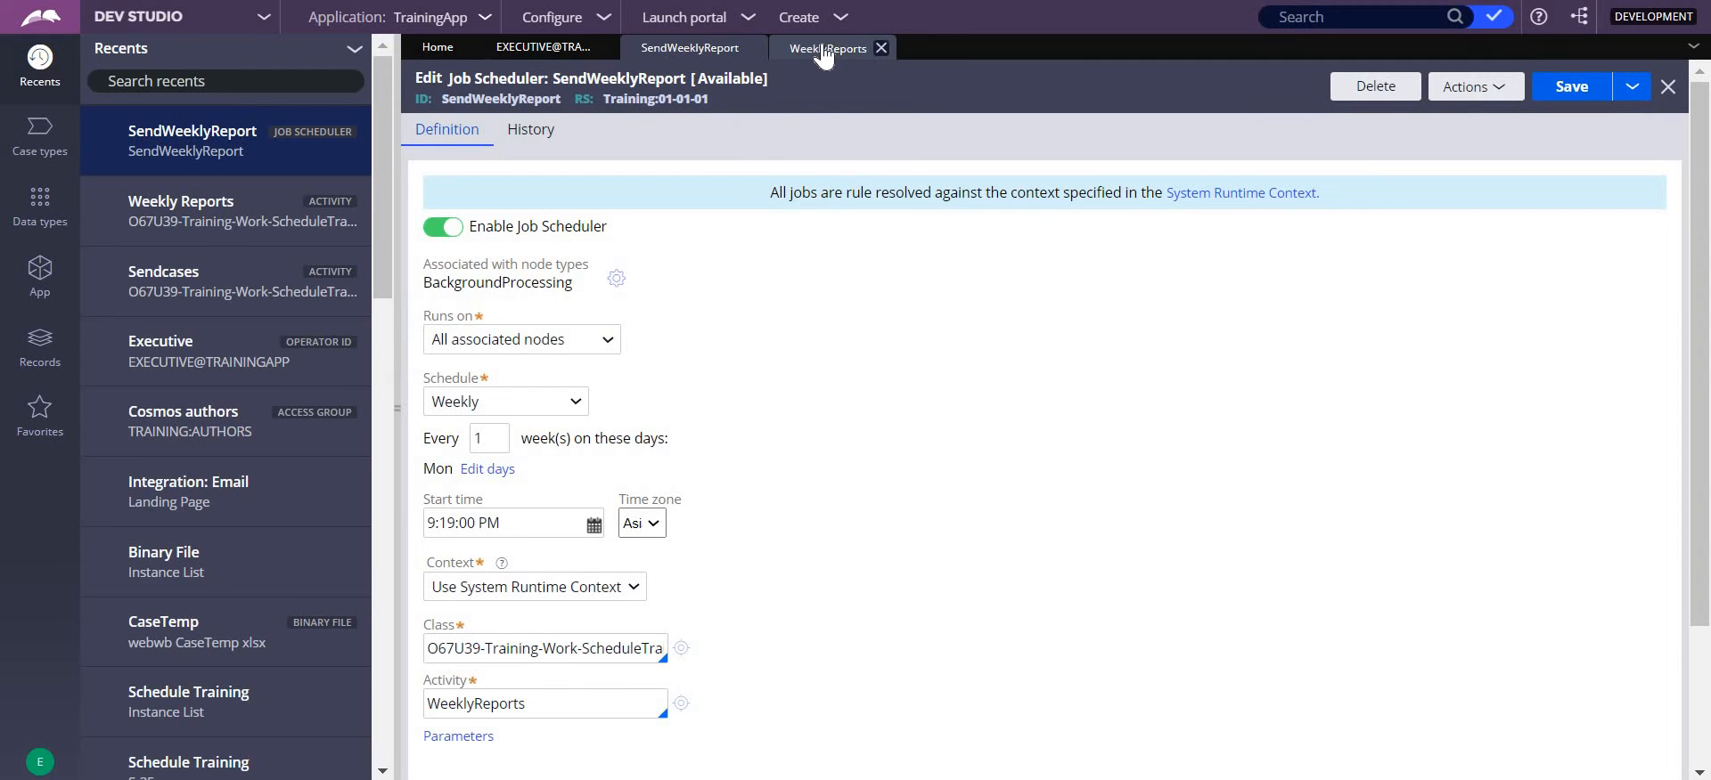
{"action": "left_click", "coordinate": [858, 50]}
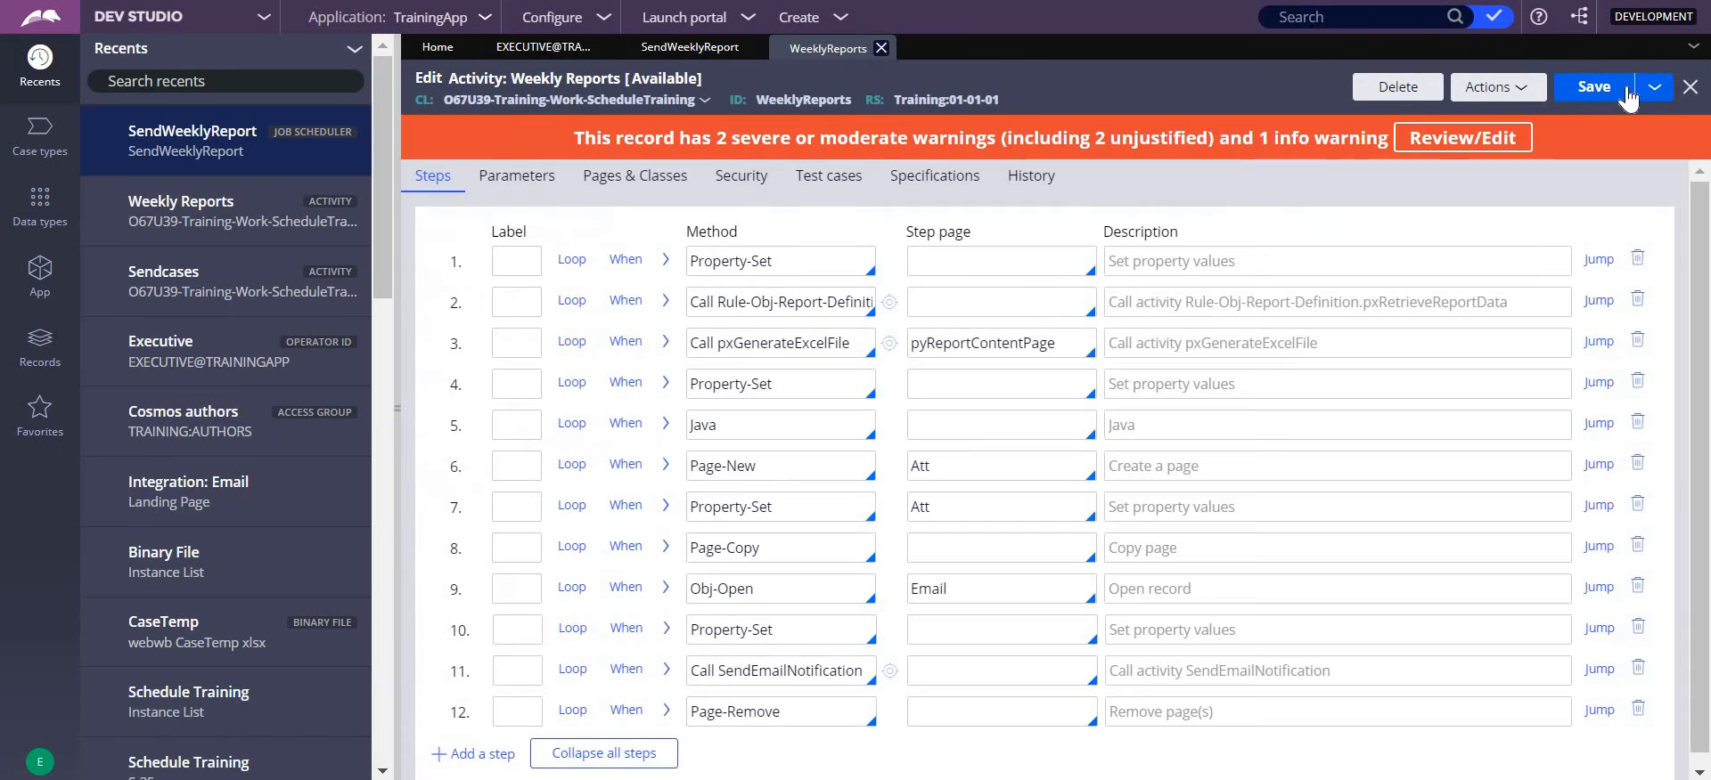
{"action": "left_click", "coordinate": [1515, 89]}
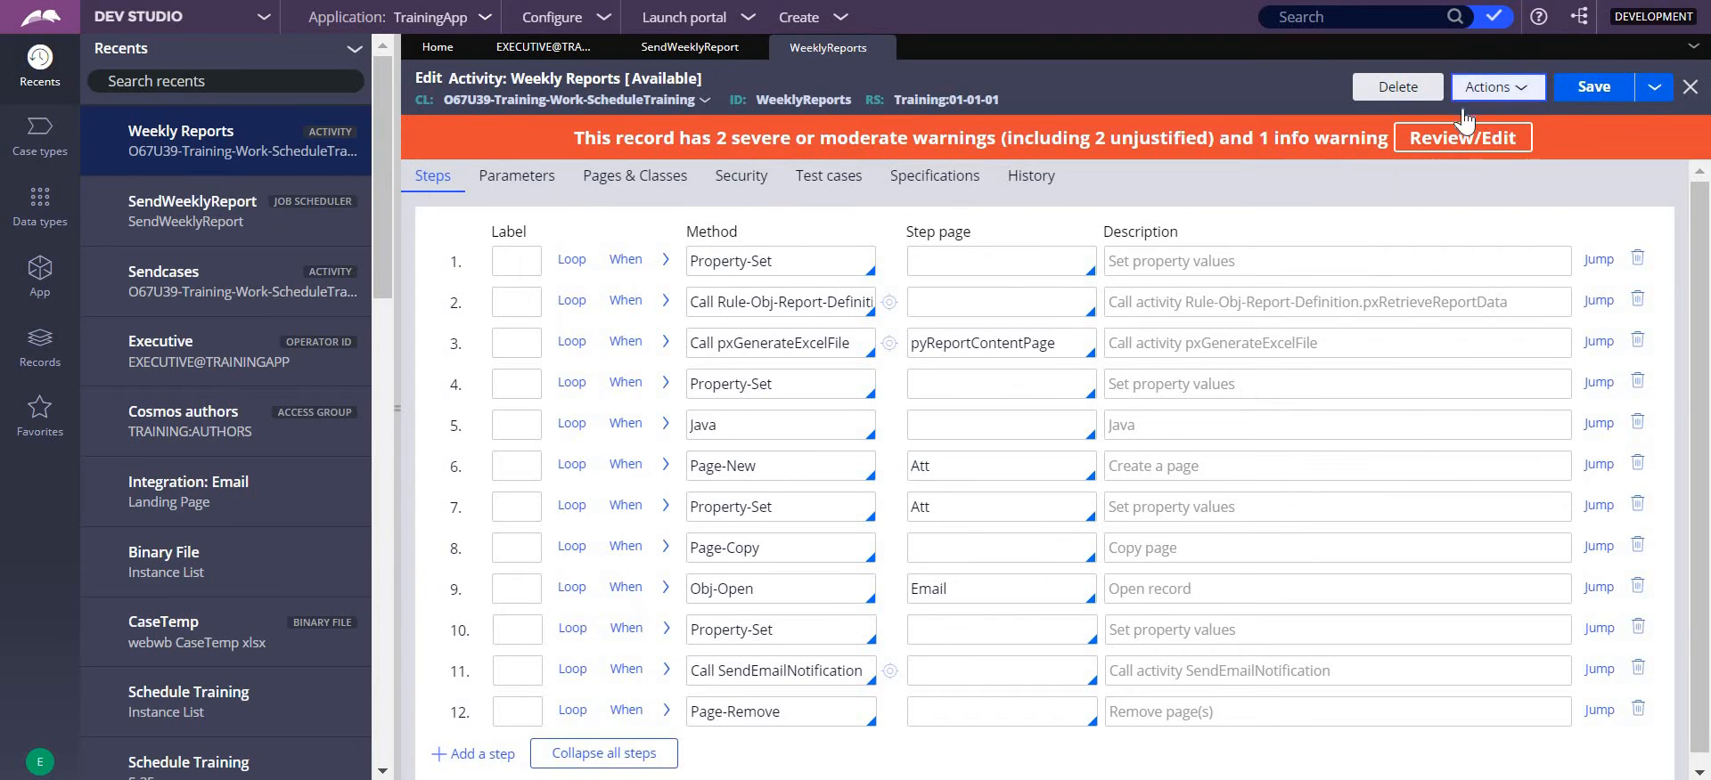
{"action": "left_click", "coordinate": [1452, 111]}
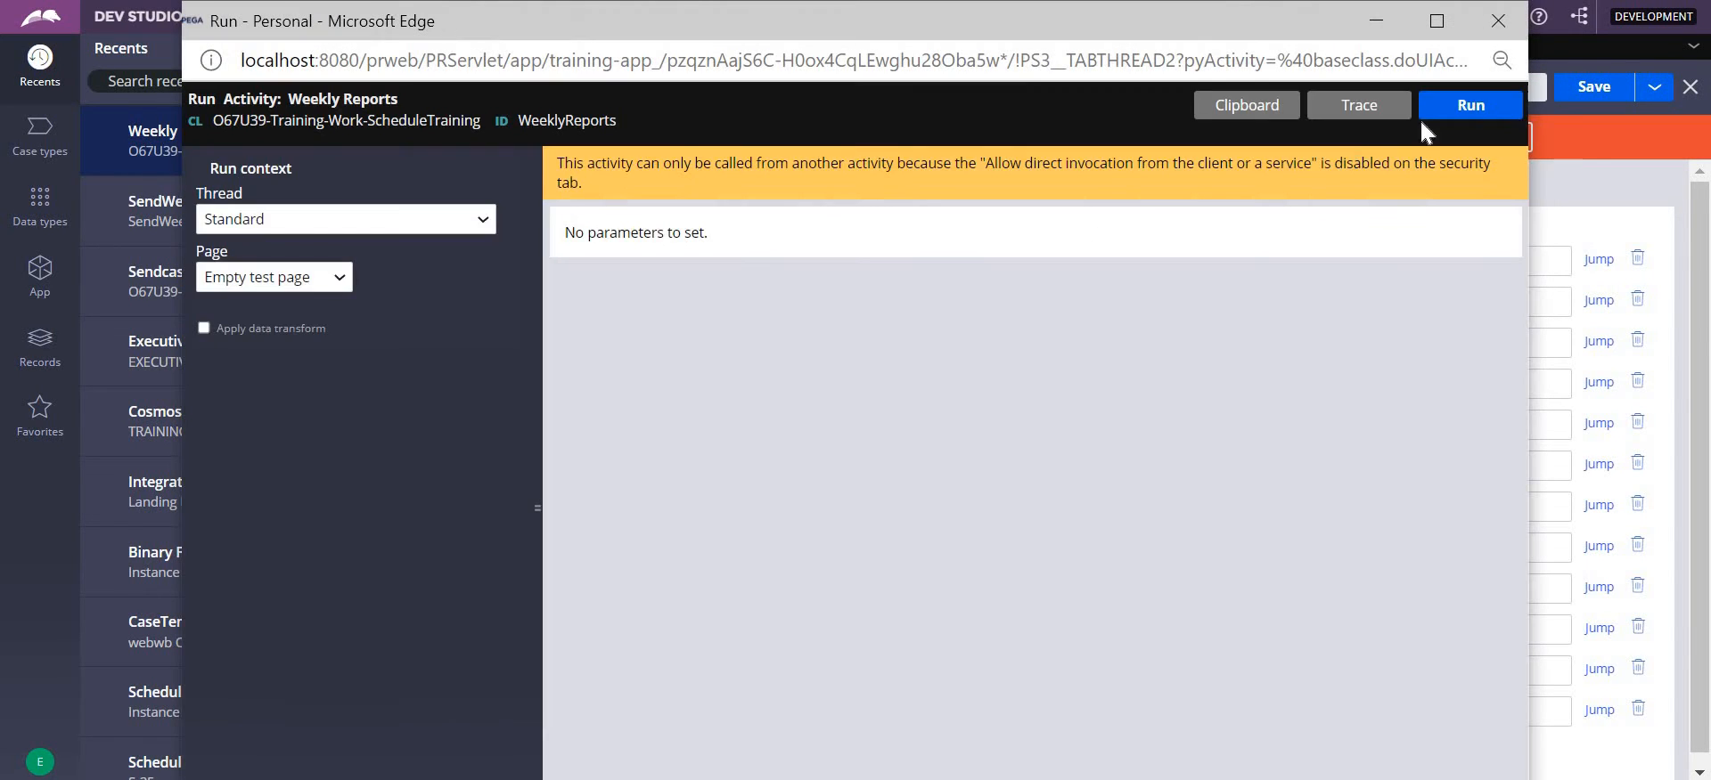
{"action": "left_click", "coordinate": [1470, 106]}
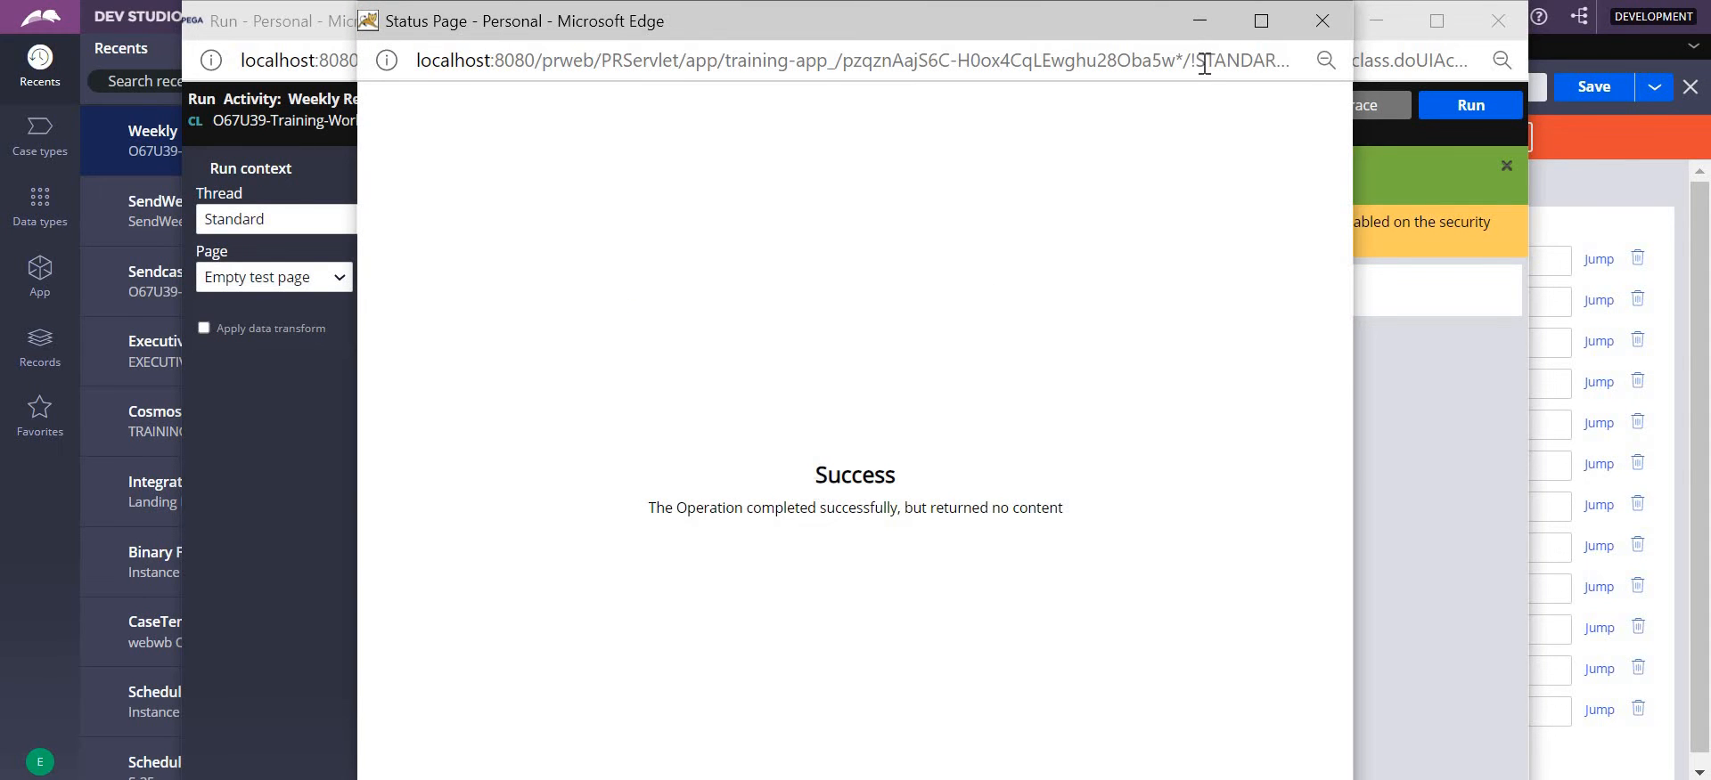
{"action": "left_click", "coordinate": [1318, 23]}
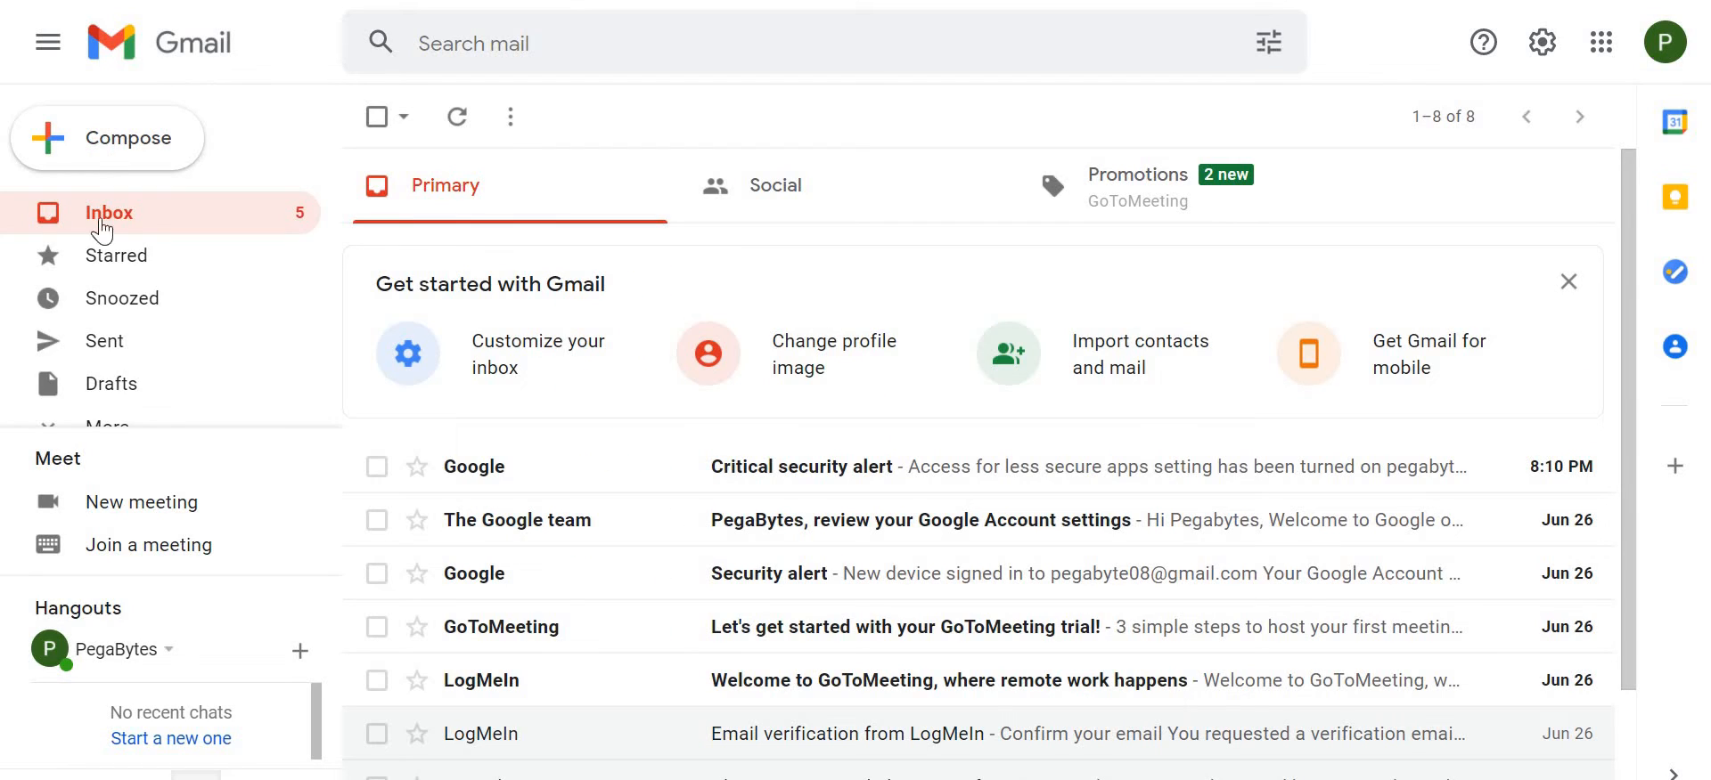
- Check Gmail's sent mail and inbox, then read the delivery notice in the Weekly Case Reoprts conversation
{"action": "left_click", "coordinate": [119, 357]}
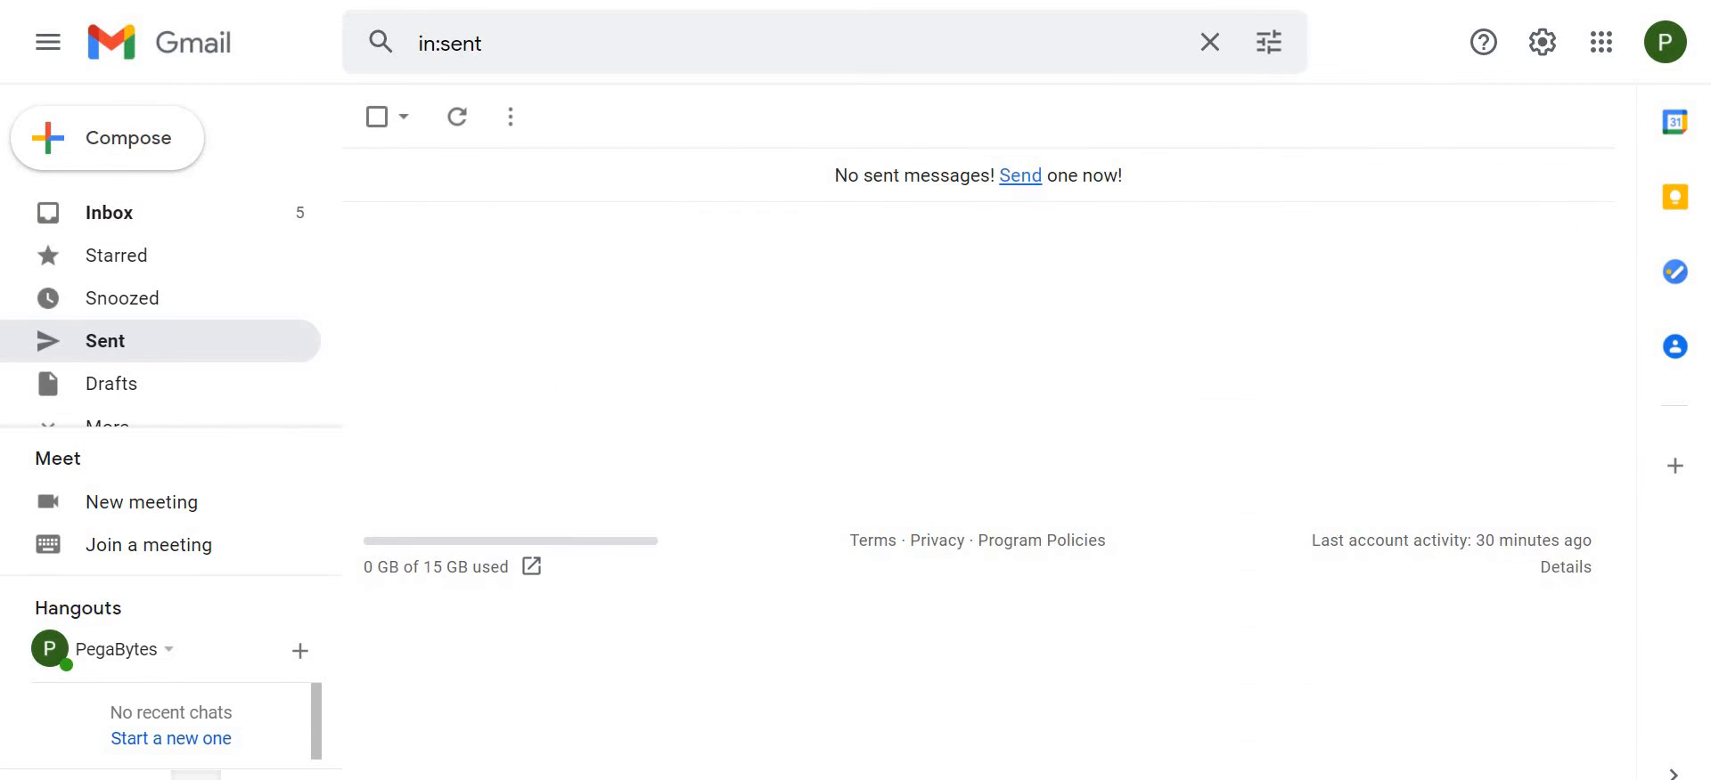
{"action": "left_click", "coordinate": [146, 212]}
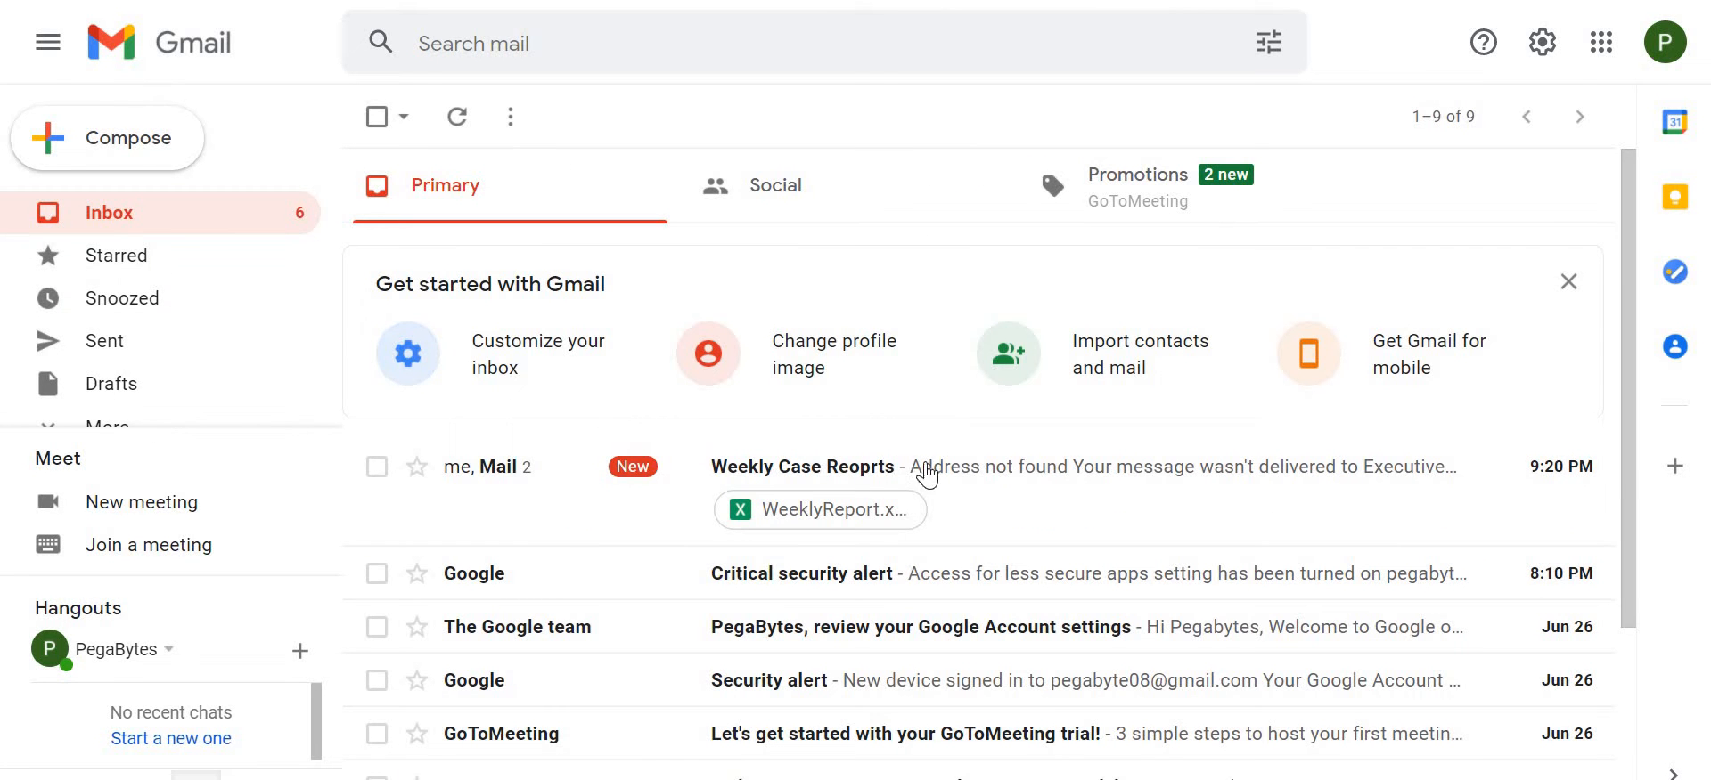
{"action": "left_click", "coordinate": [992, 479]}
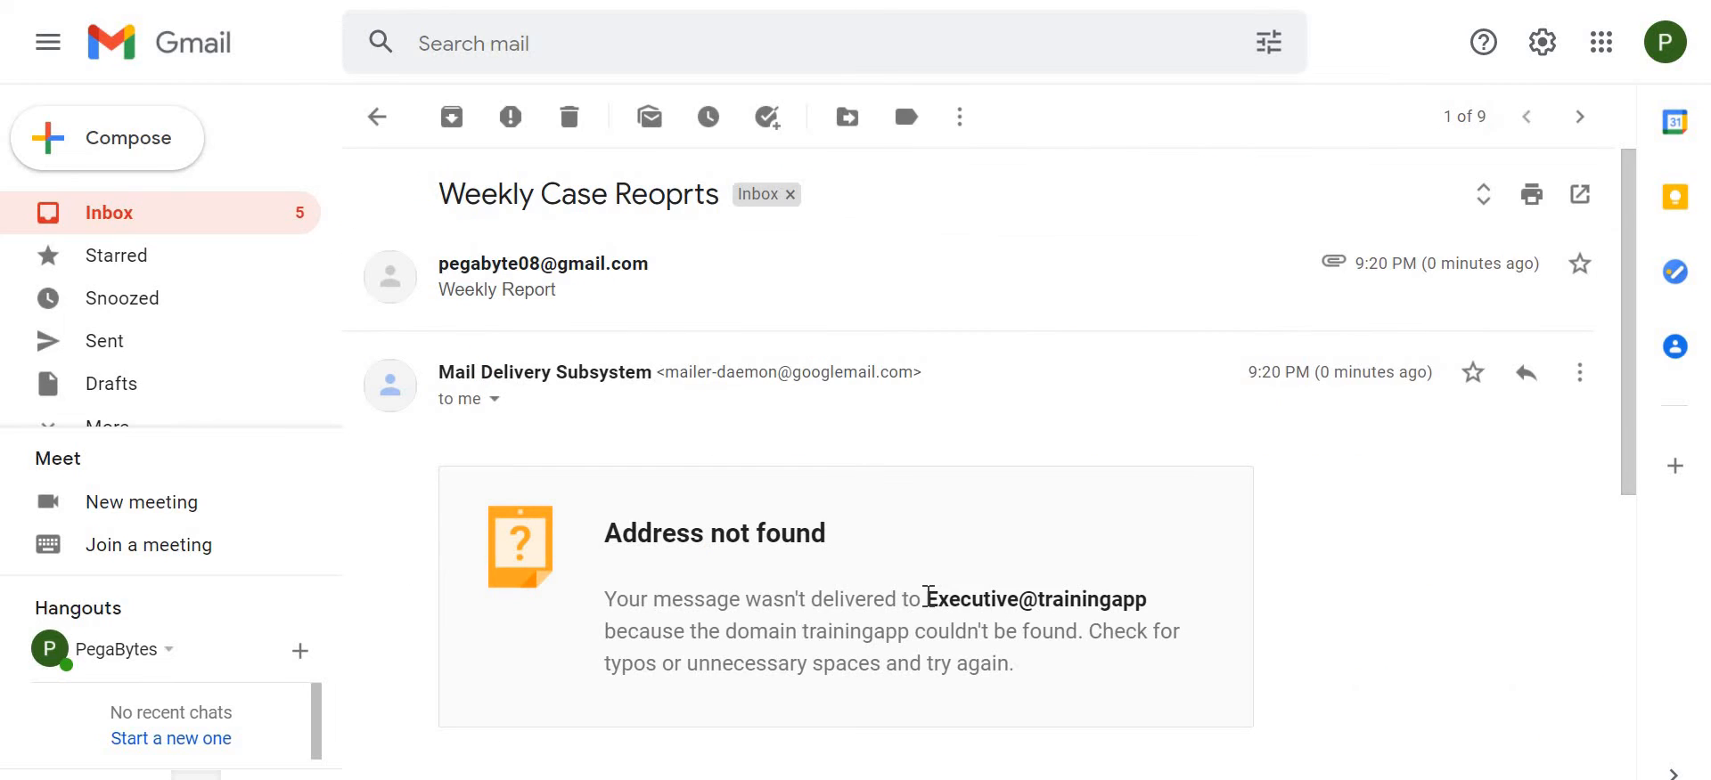
{"action": "left_click_drag", "start_coordinate": [928, 595], "coordinate": [1169, 621]}
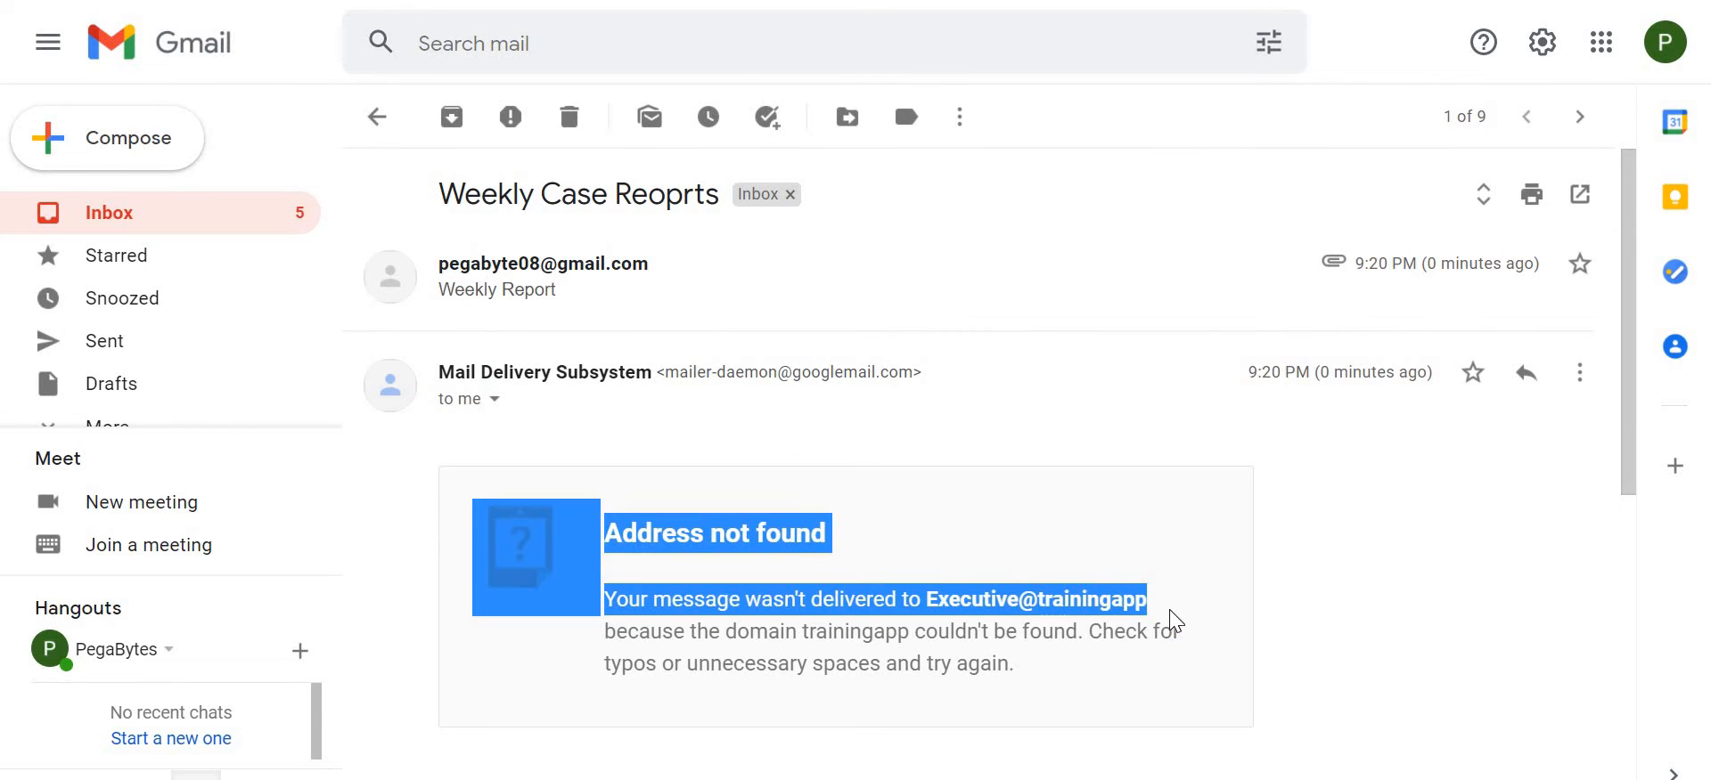
- Expand the original report message, preview its WeeklyReport.xlsx attachment, and return to the inbox
{"action": "left_click", "coordinate": [752, 310]}
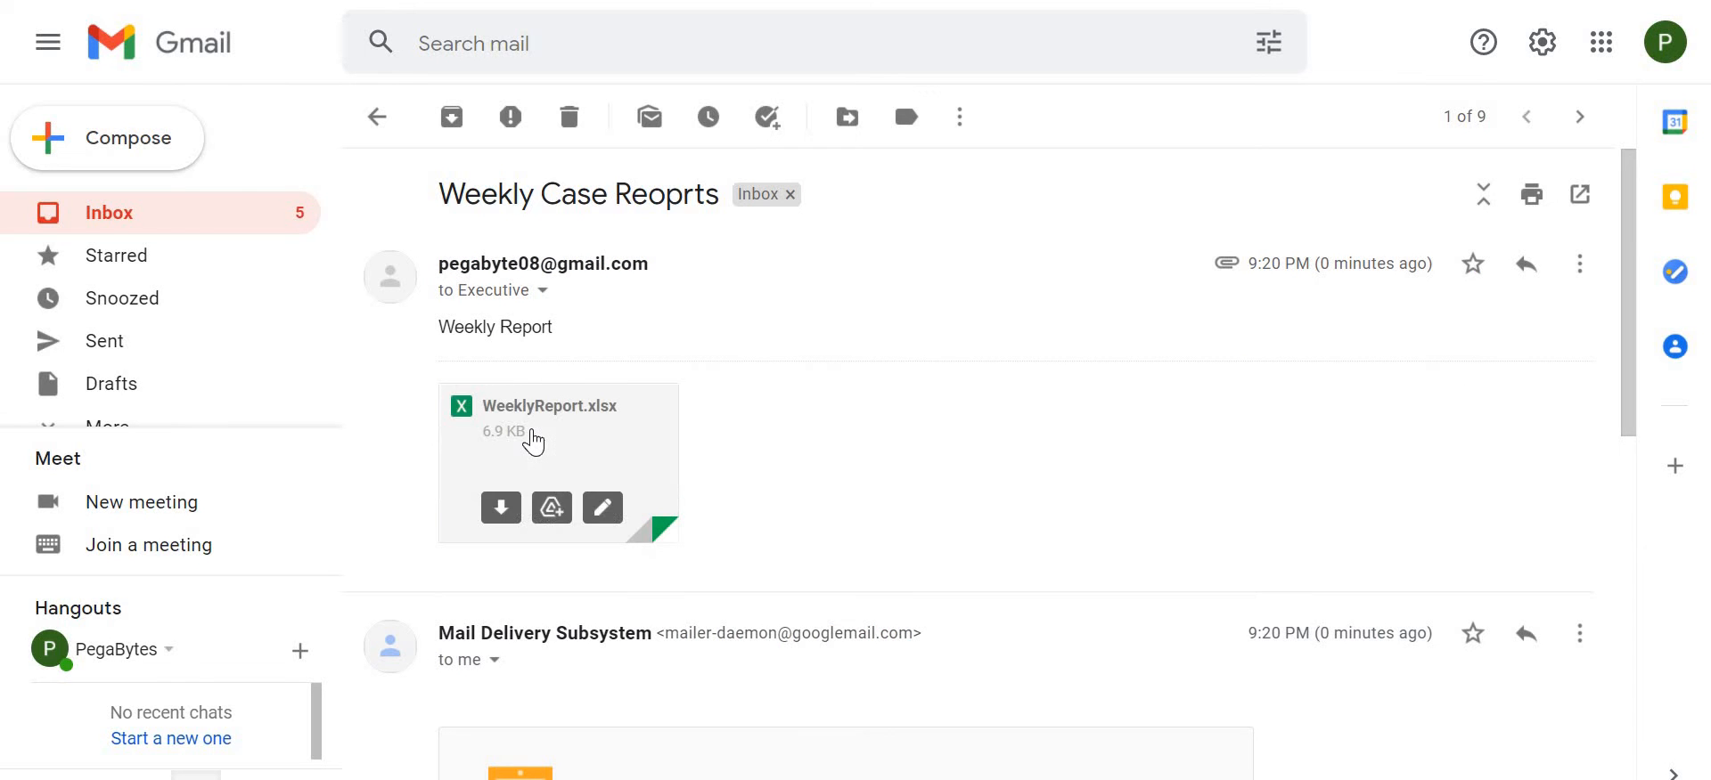
{"action": "left_click", "coordinate": [533, 439]}
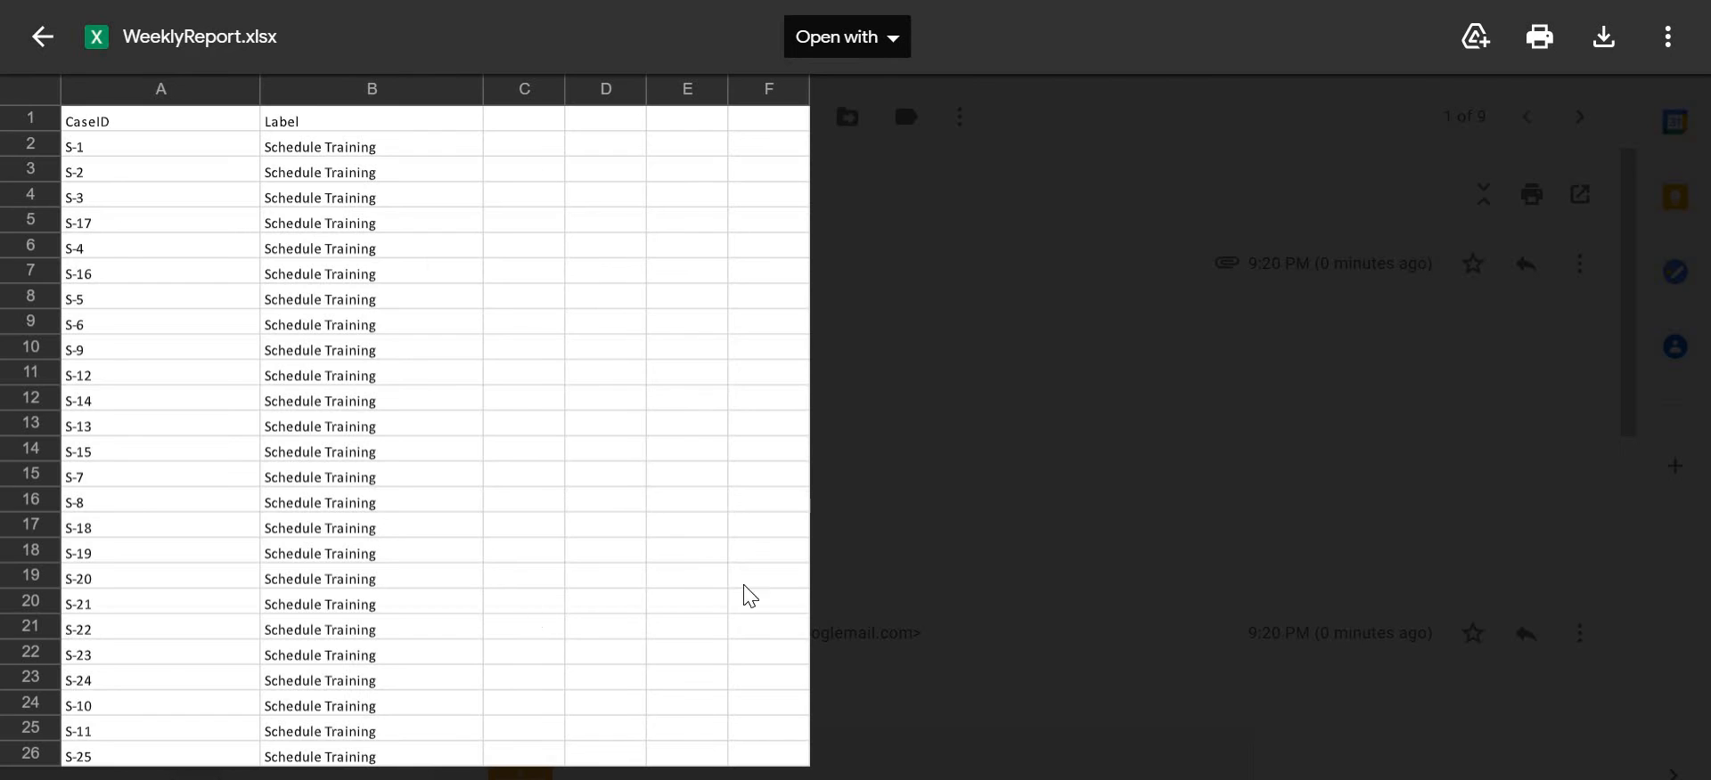
{"action": "left_click", "coordinate": [42, 37]}
{"action": "left_click", "coordinate": [49, 37]}
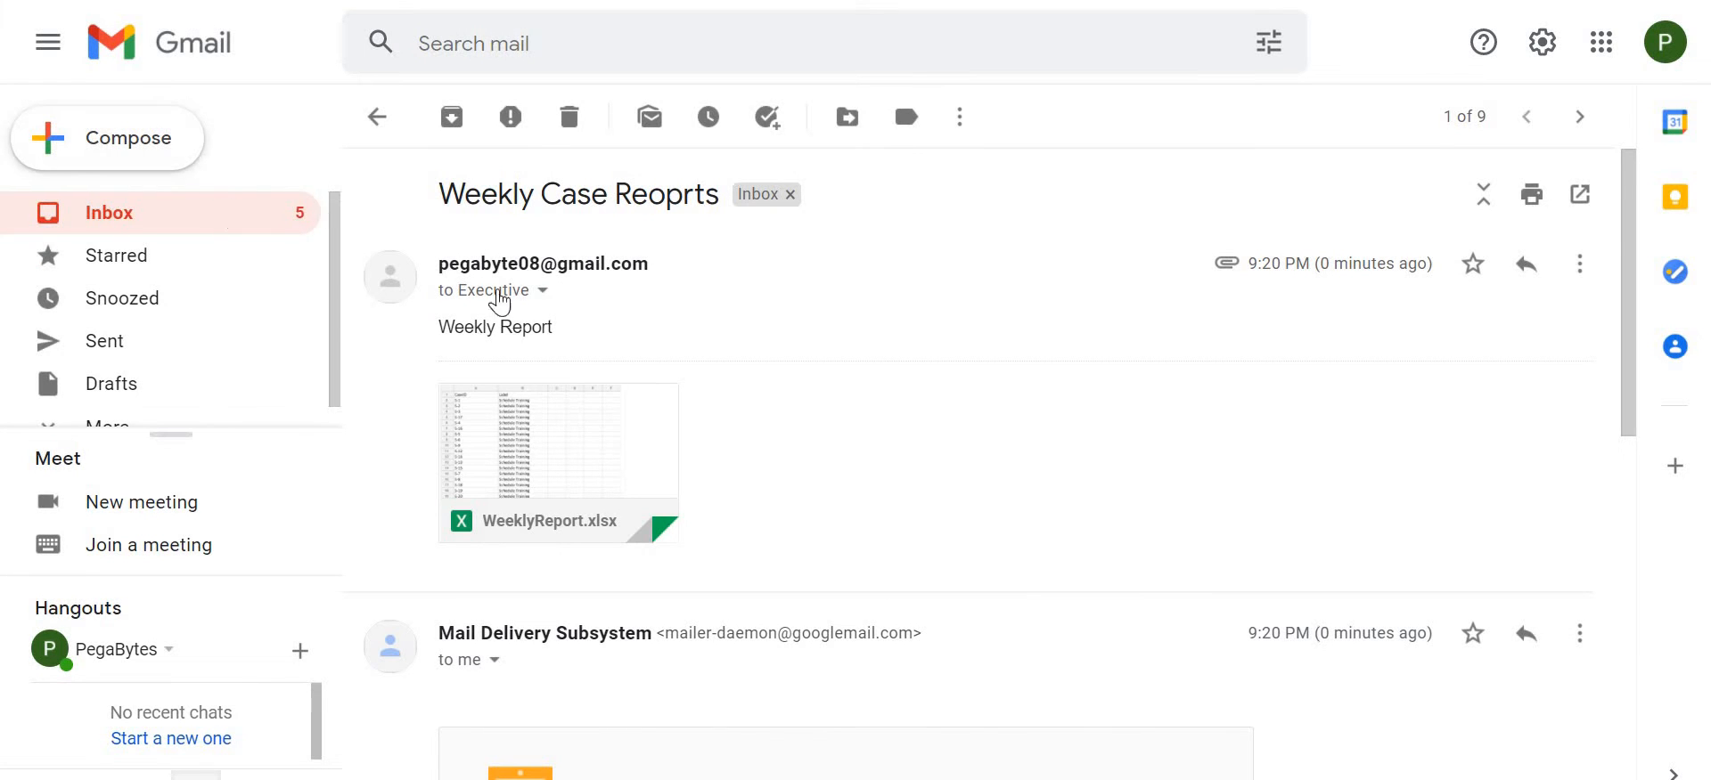
{"action": "left_click", "coordinate": [380, 119]}
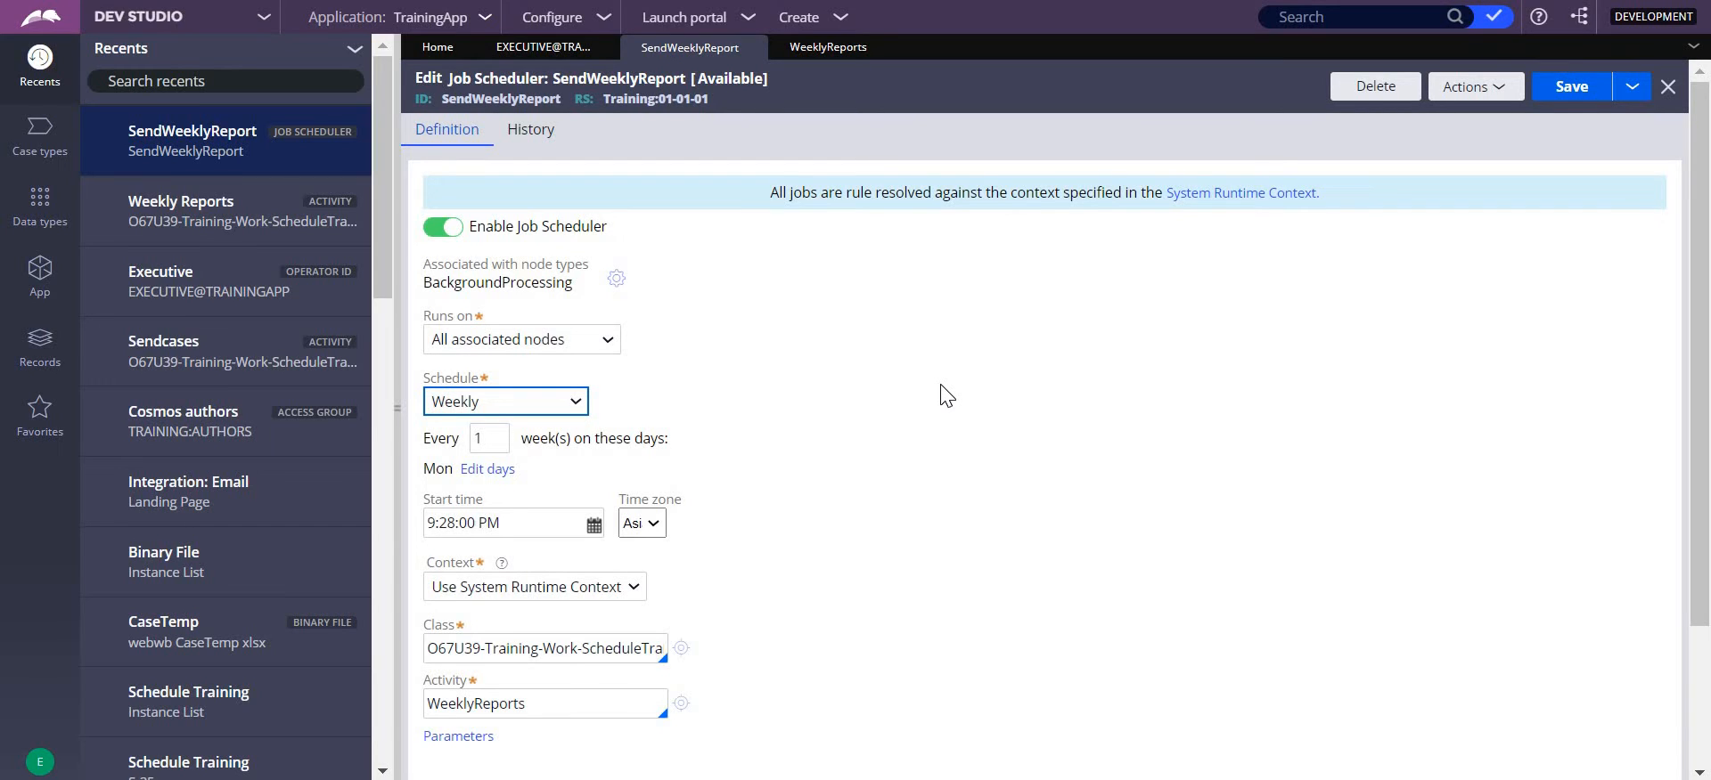
- Set the SendWeeklyReport job's start time to 9:27:00 PM and save the job scheduler
{"action": "left_click", "coordinate": [453, 523]}
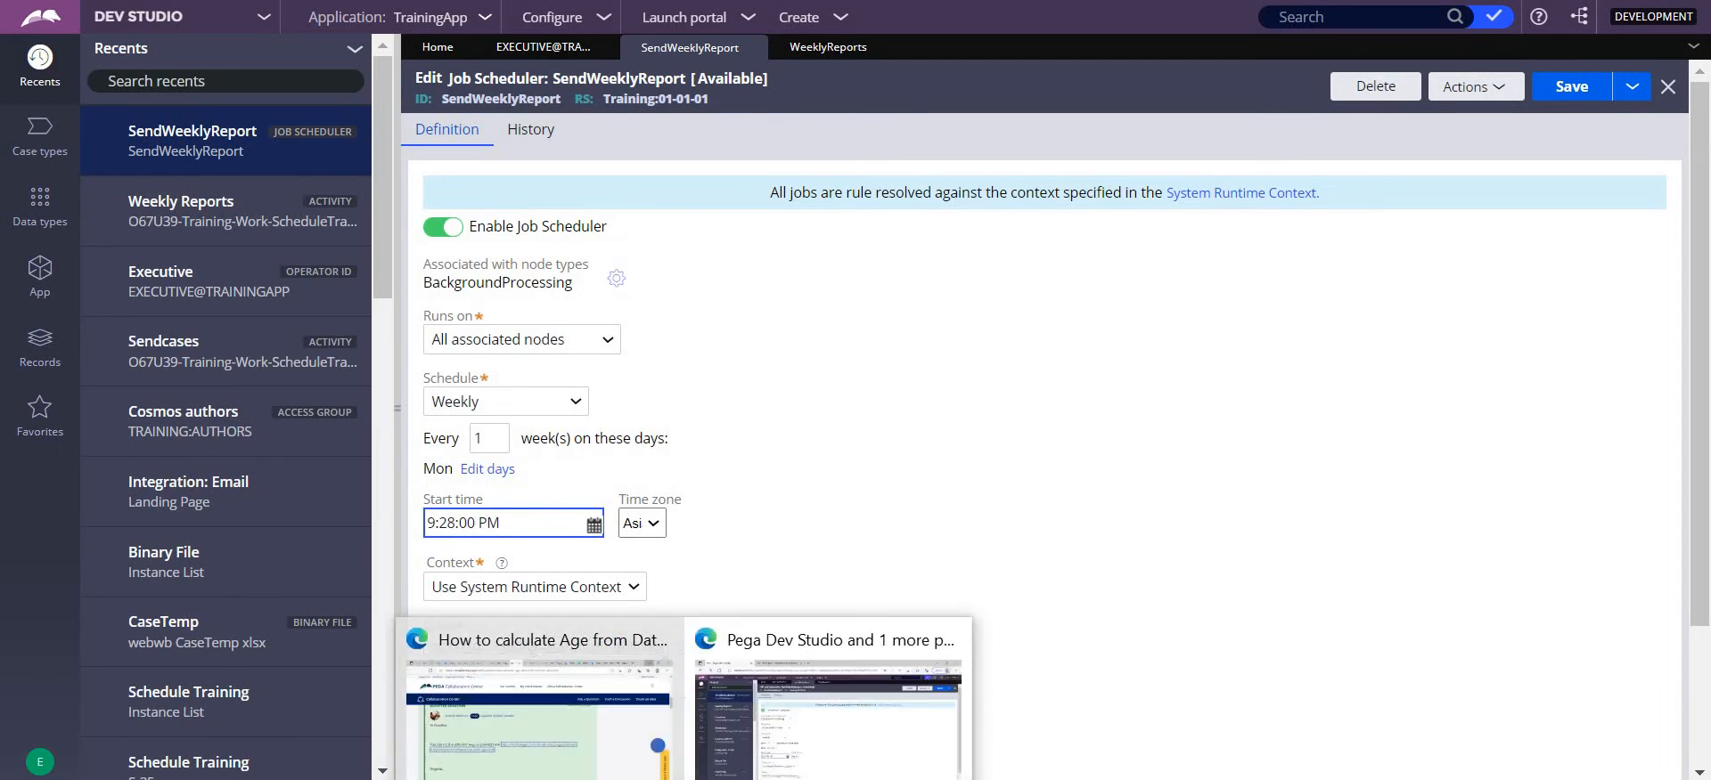
{"action": "key", "text": "BackSpace"}
{"action": "type", "text": "7"}
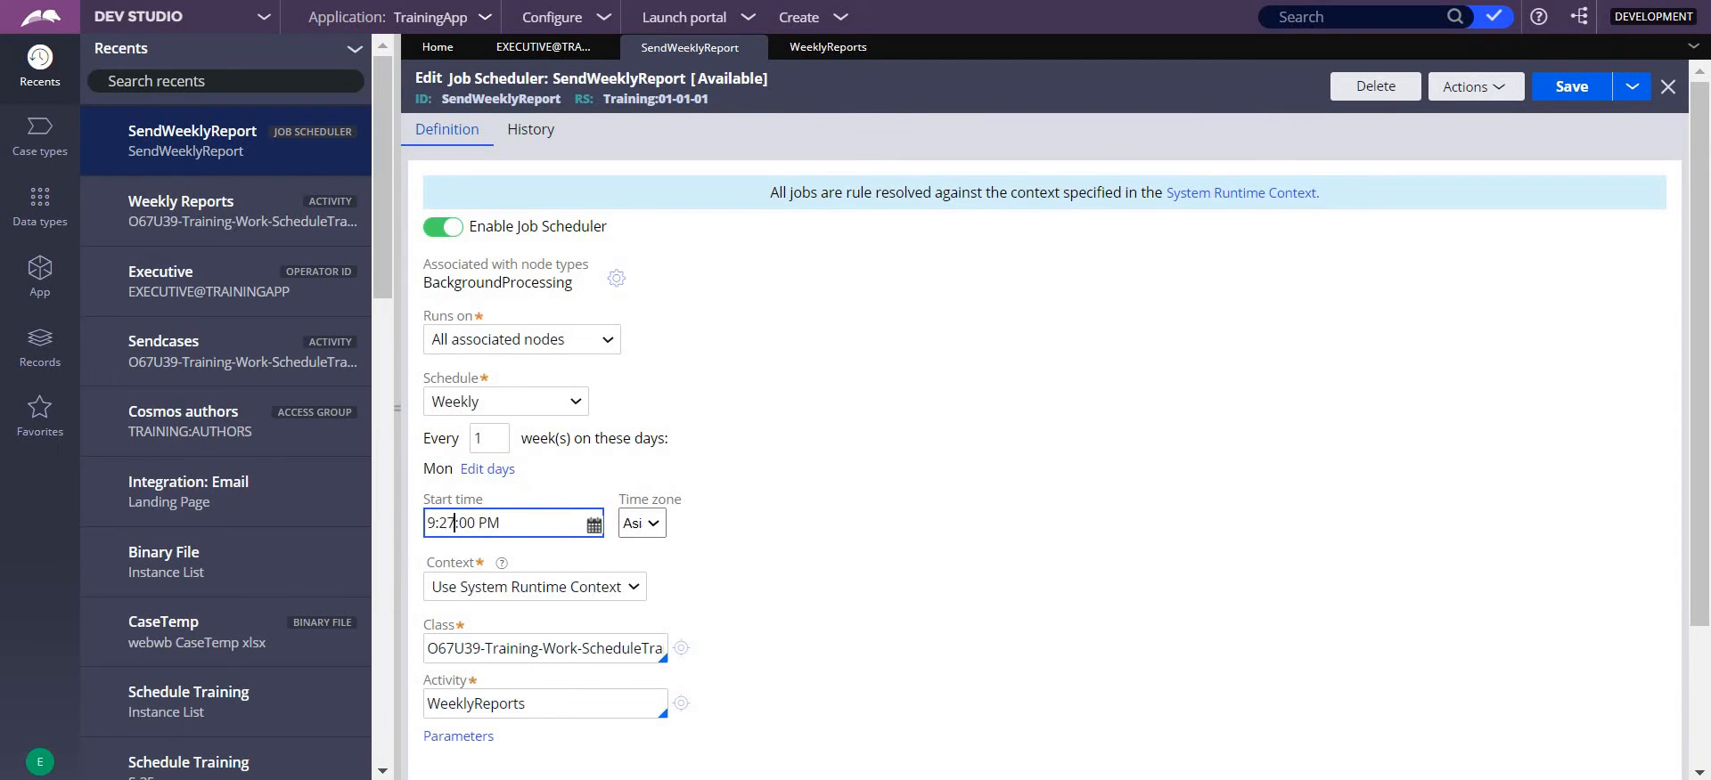
{"action": "left_click", "coordinate": [1559, 89]}
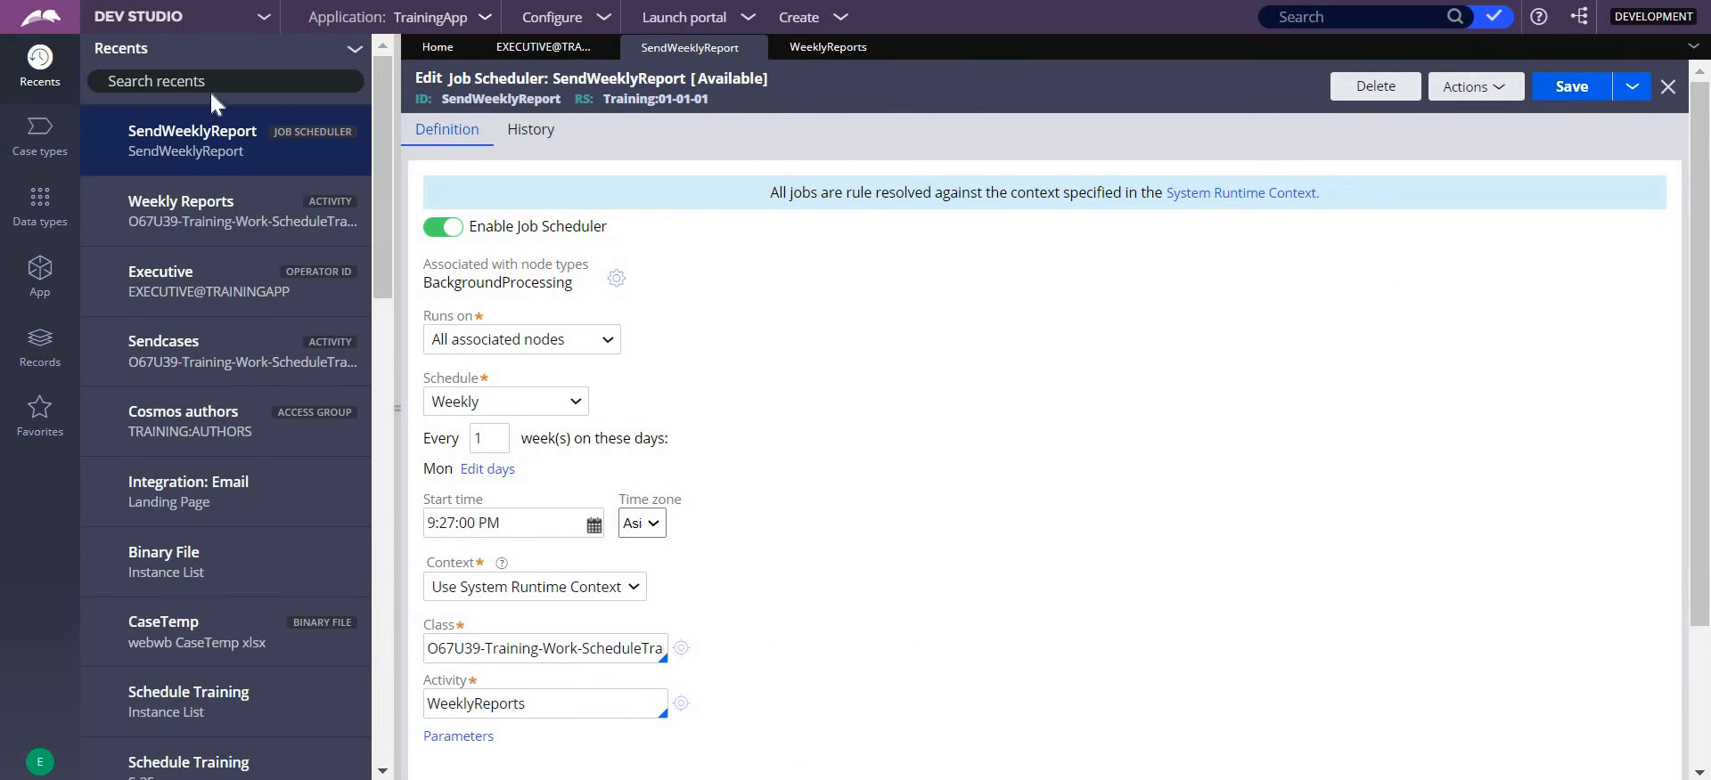
- Switch to Admin Studio, refresh the jobs list, and inspect the exception of the latest SendWeeklyReport execution
{"action": "left_click", "coordinate": [265, 27]}
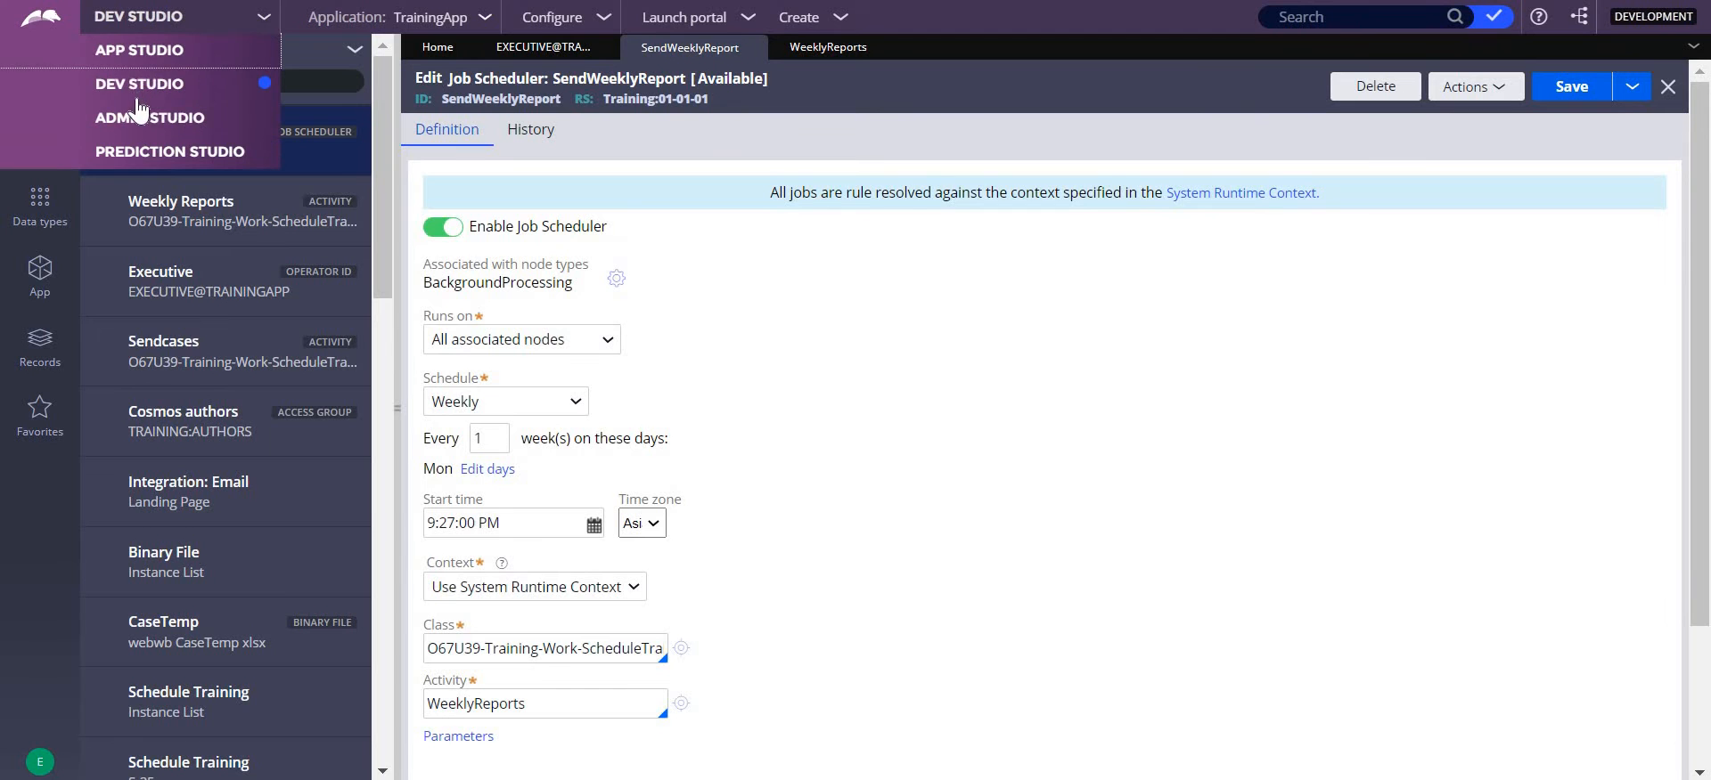
{"action": "left_click", "coordinate": [143, 116]}
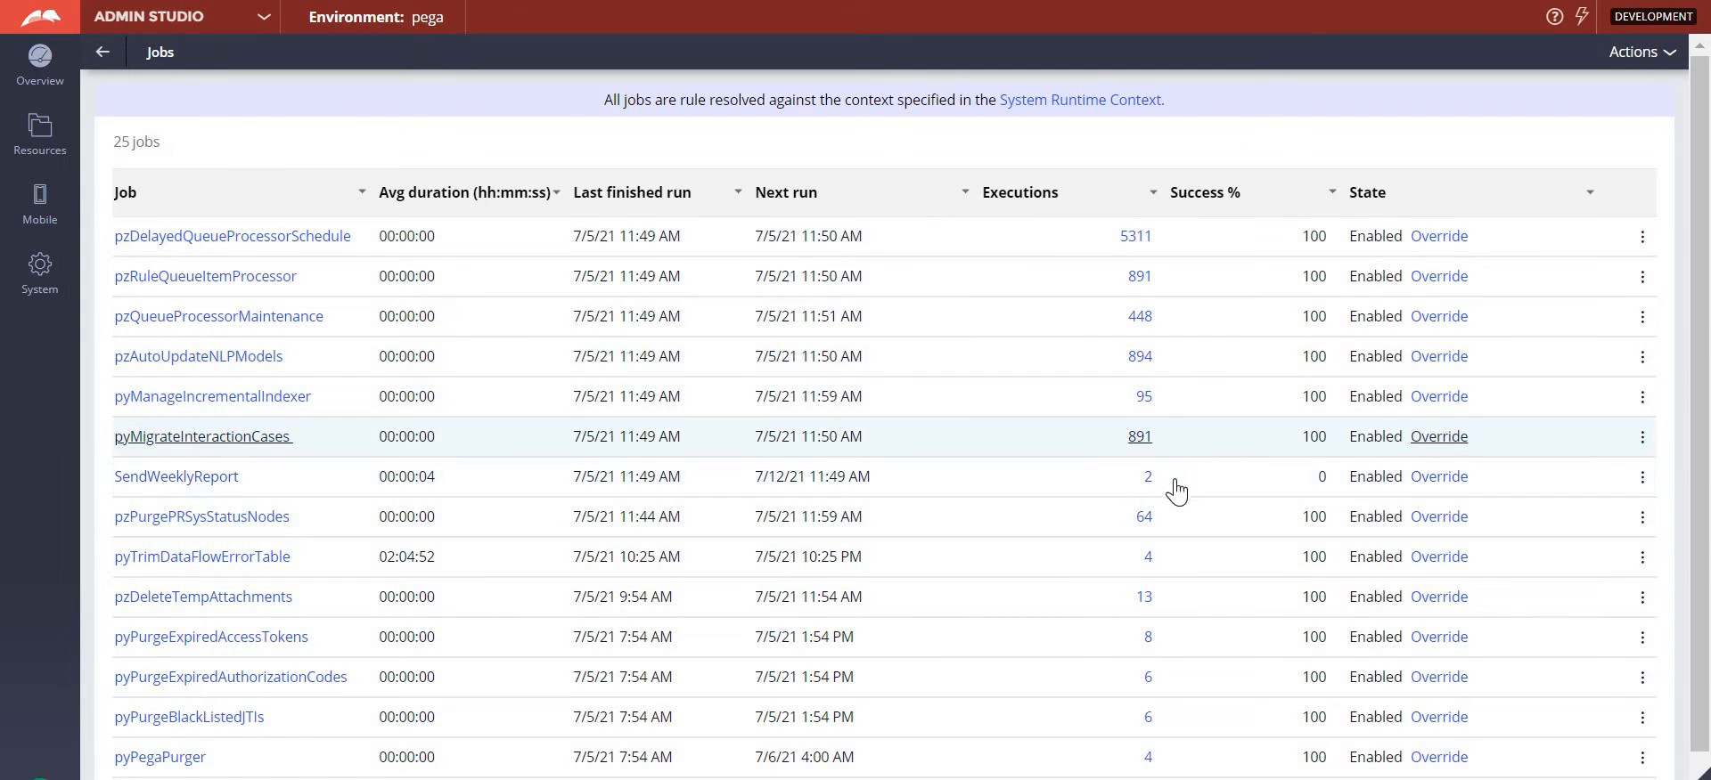
{"action": "left_click", "coordinate": [1668, 52]}
{"action": "left_click", "coordinate": [1638, 80]}
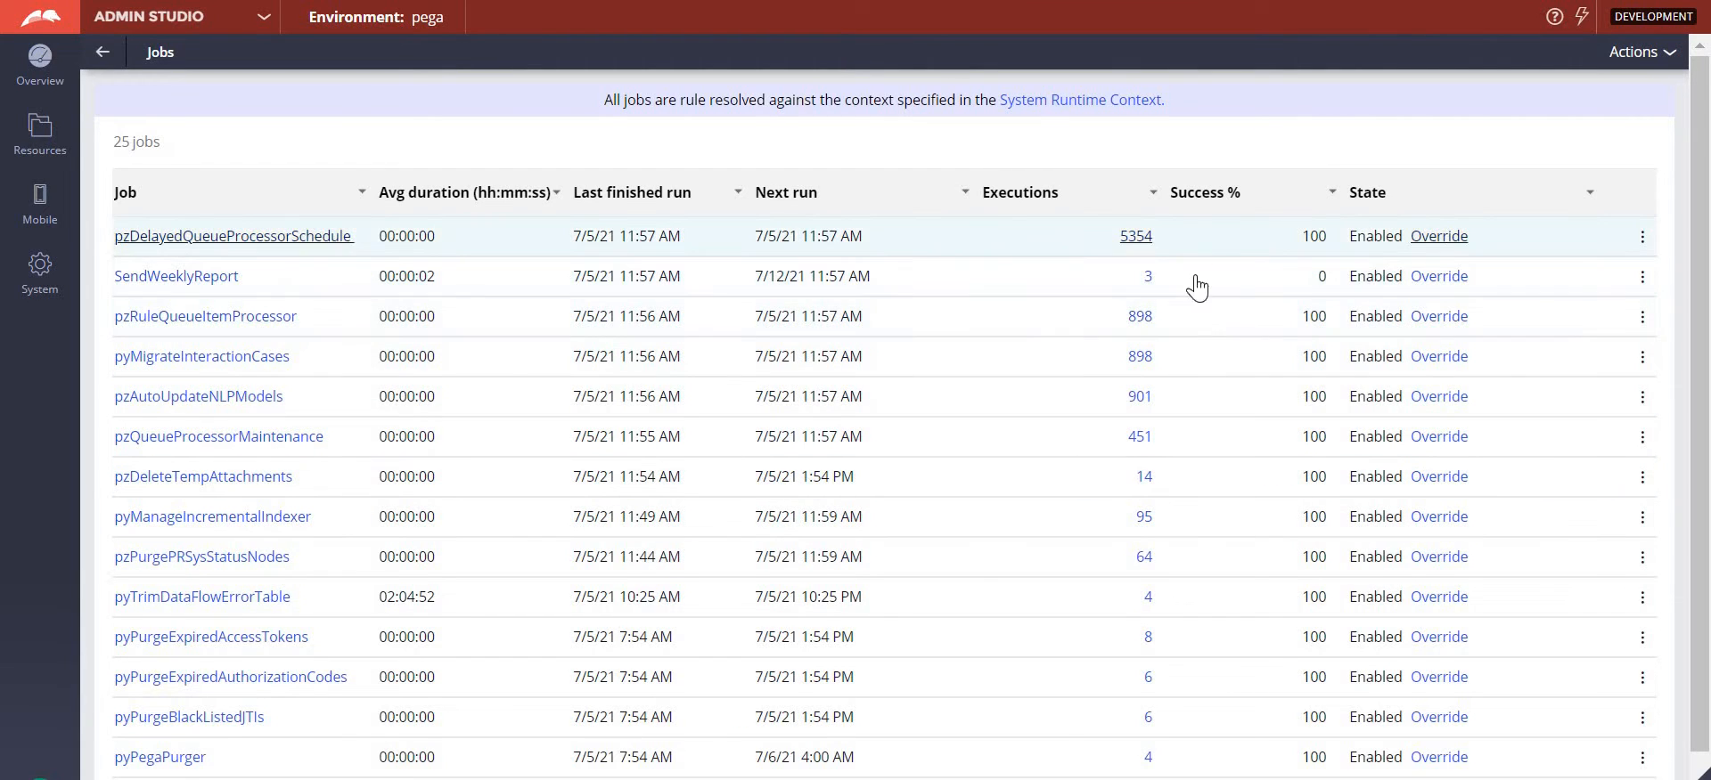
{"action": "left_click", "coordinate": [1147, 278]}
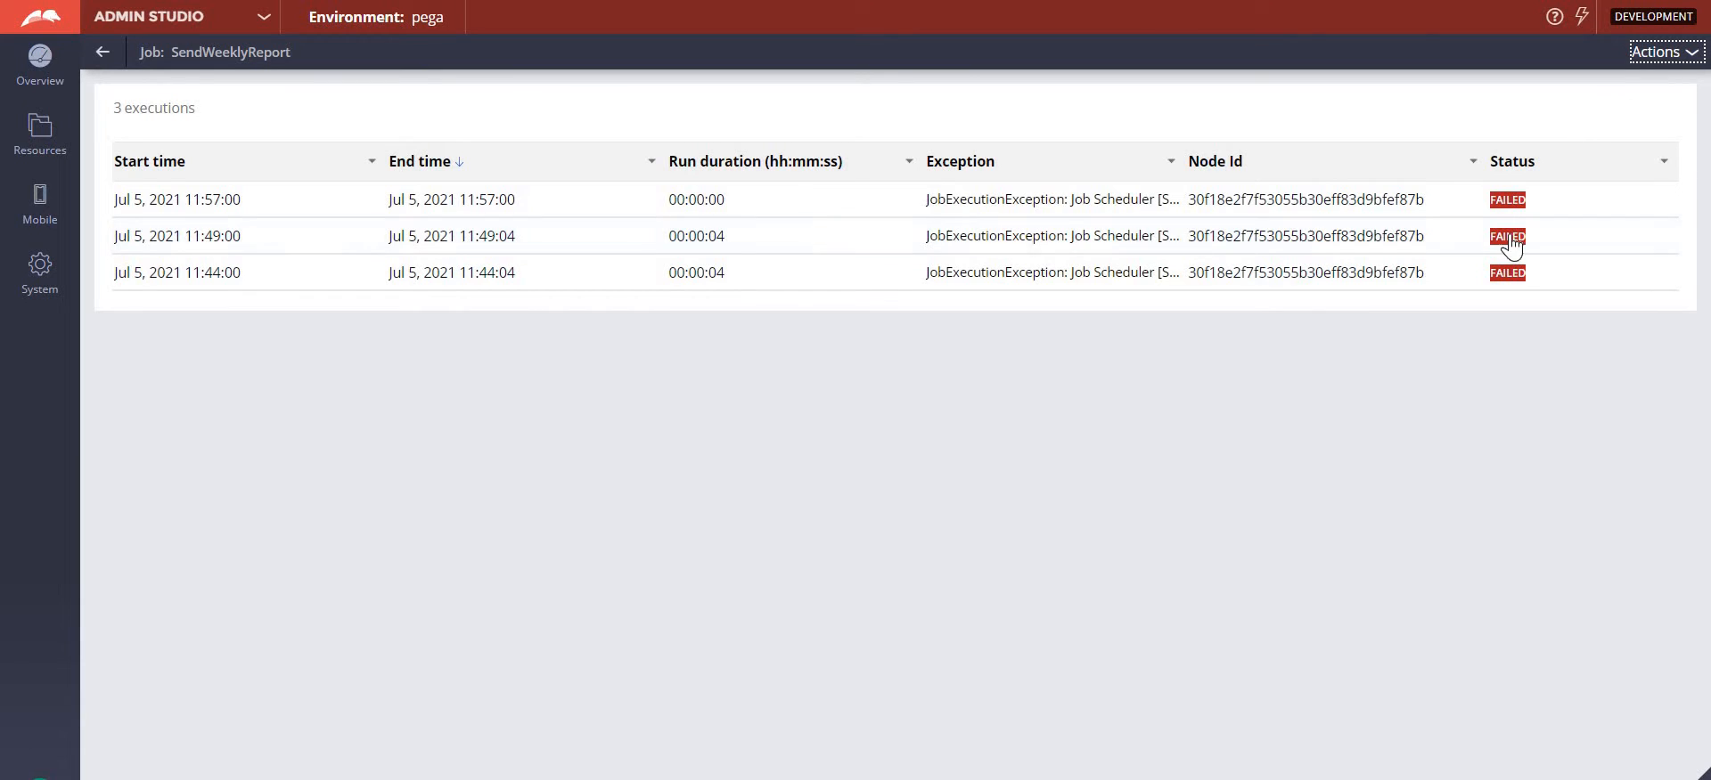
{"action": "left_click", "coordinate": [1102, 209]}
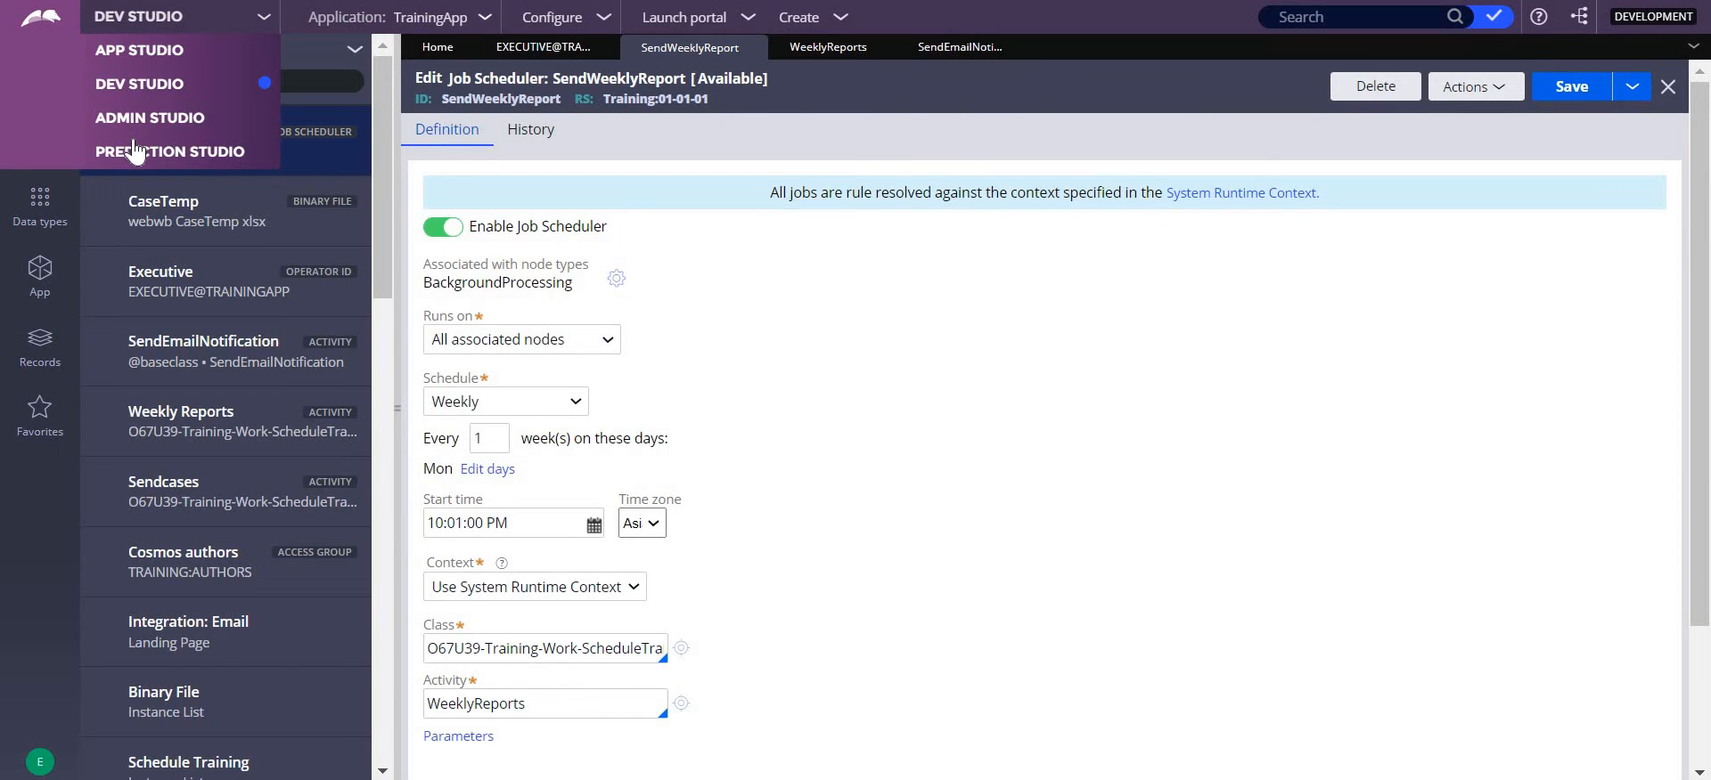
- Return to Admin Studio, review the status of all SendWeeklyReport executions, and go back to the jobs list
{"action": "left_click", "coordinate": [147, 119]}
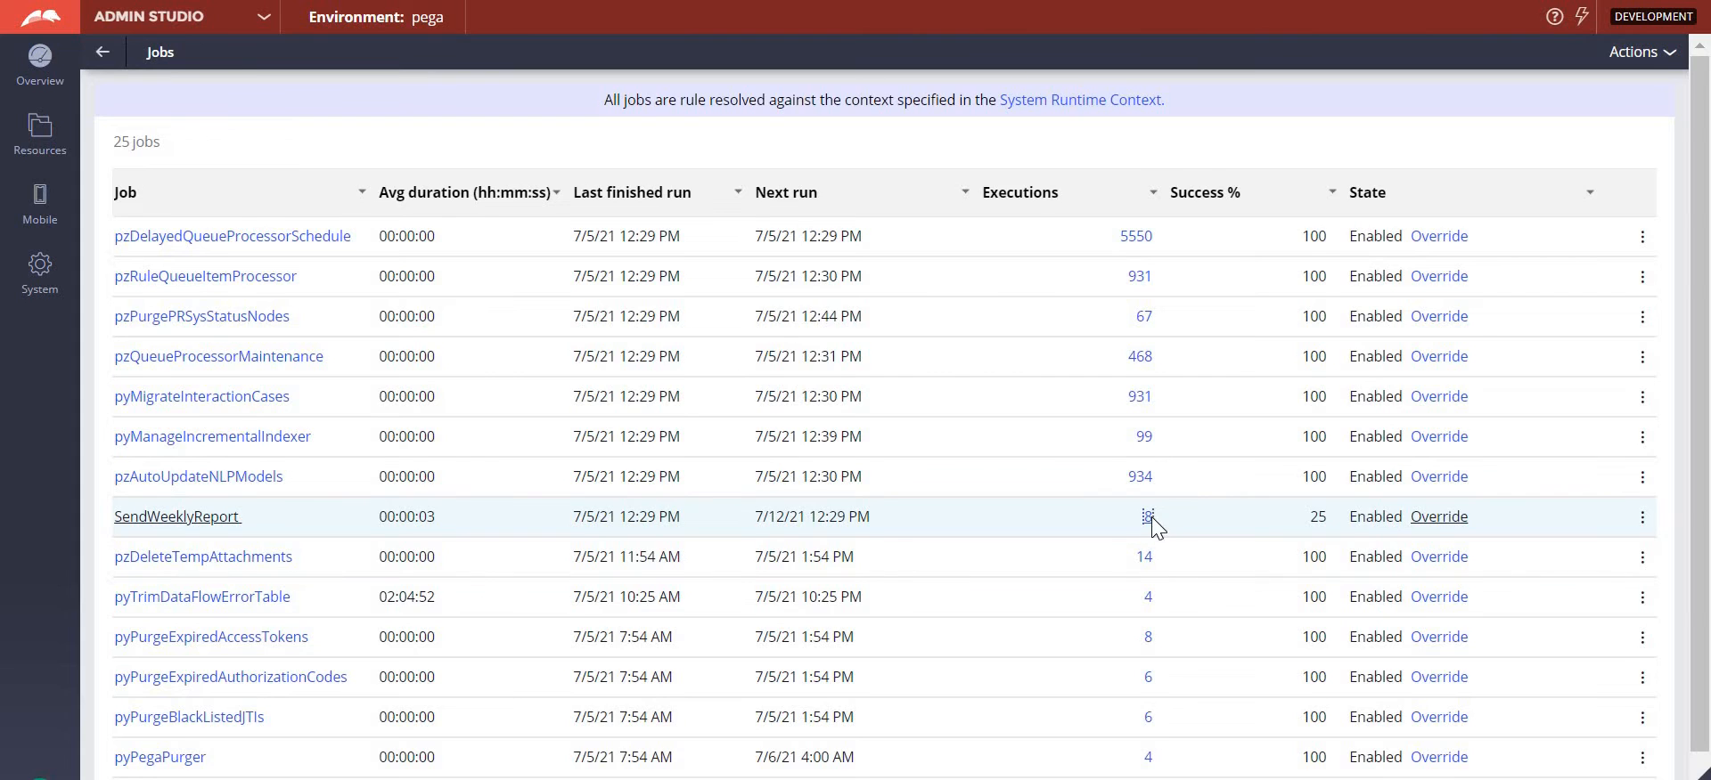
{"action": "left_click", "coordinate": [1148, 517]}
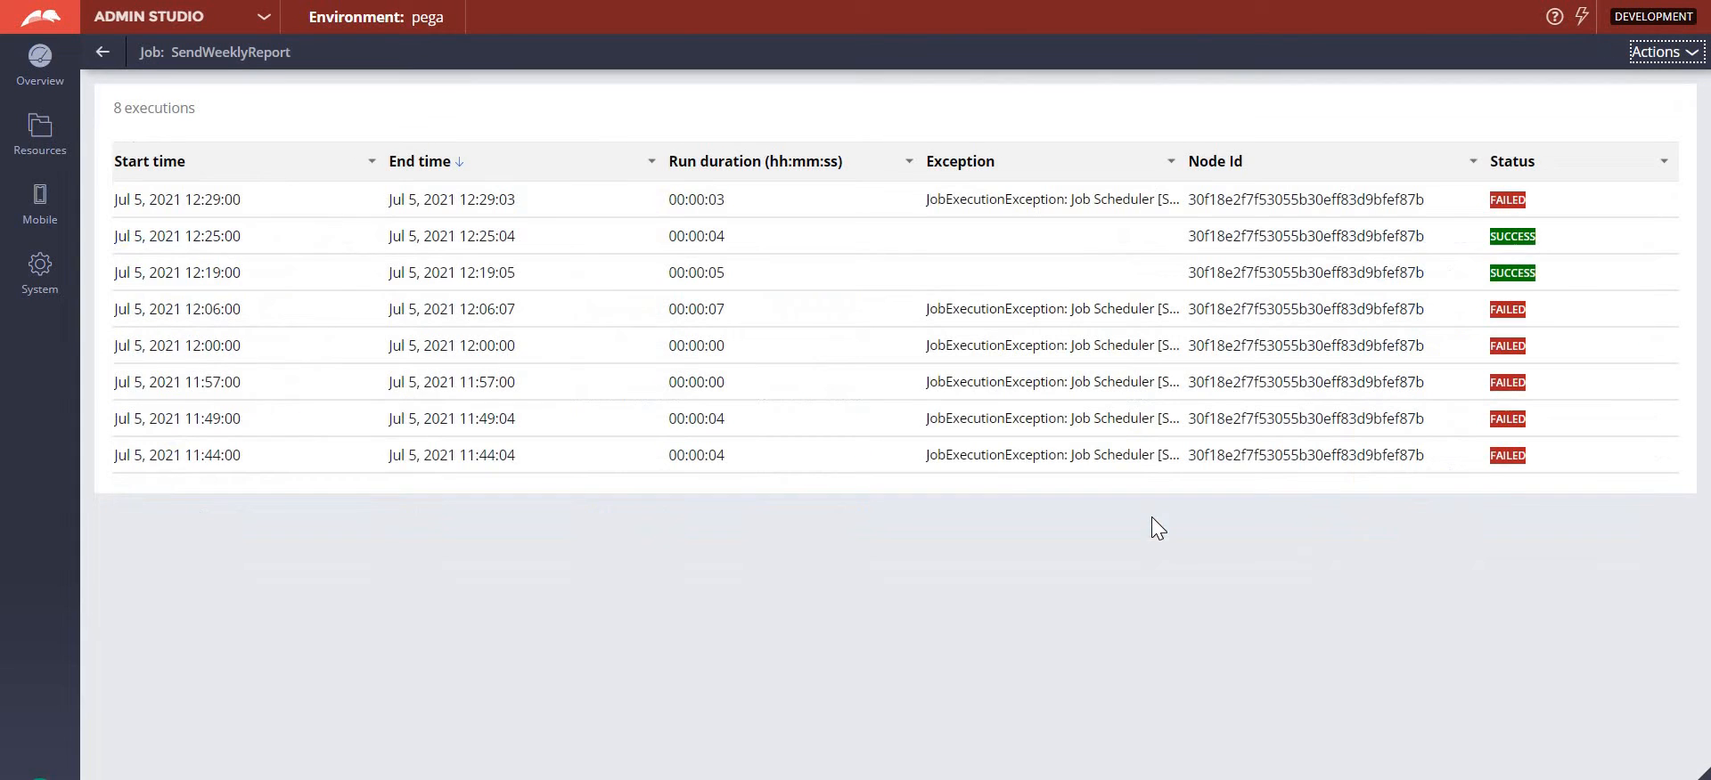
{"action": "left_click", "coordinate": [102, 53]}
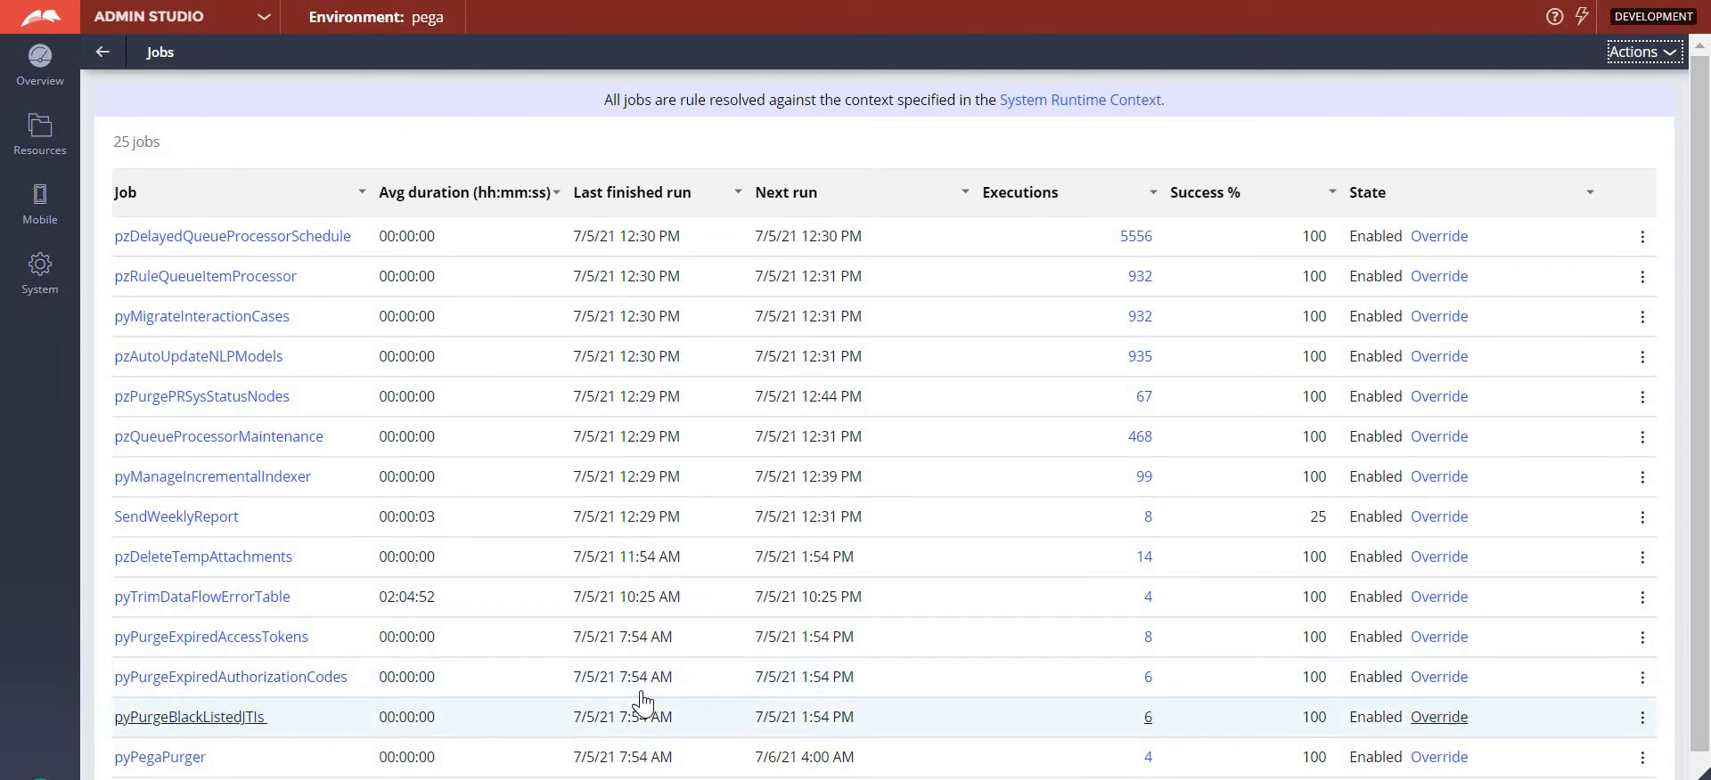
- Start a trace of the SendWeeklyReport job on a specific node
{"action": "left_click", "coordinate": [1643, 522]}
{"action": "left_click", "coordinate": [1627, 538]}
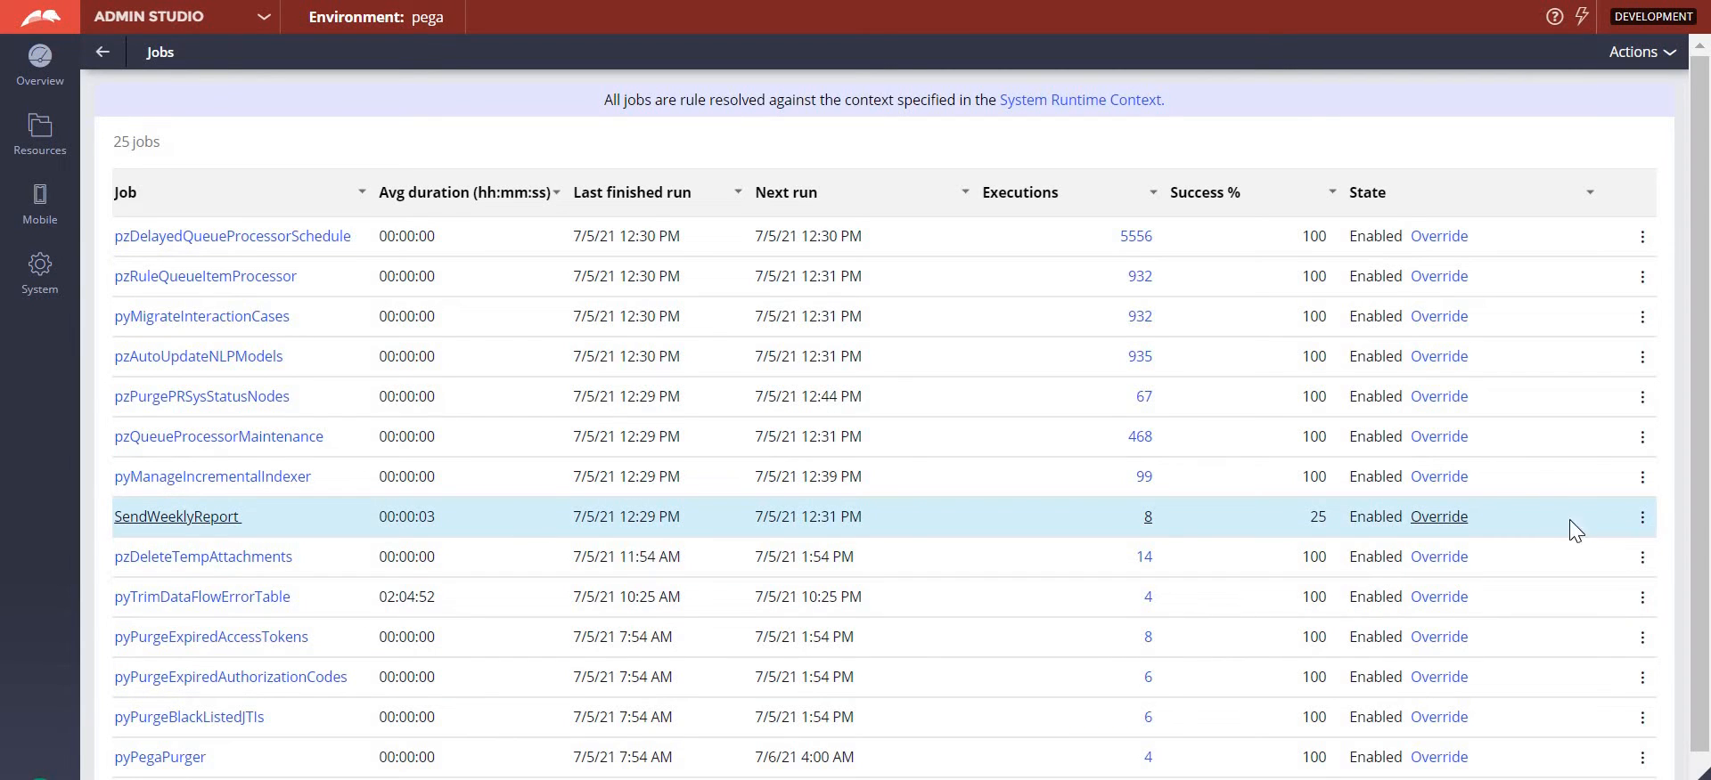
{"action": "left_click", "coordinate": [747, 364]}
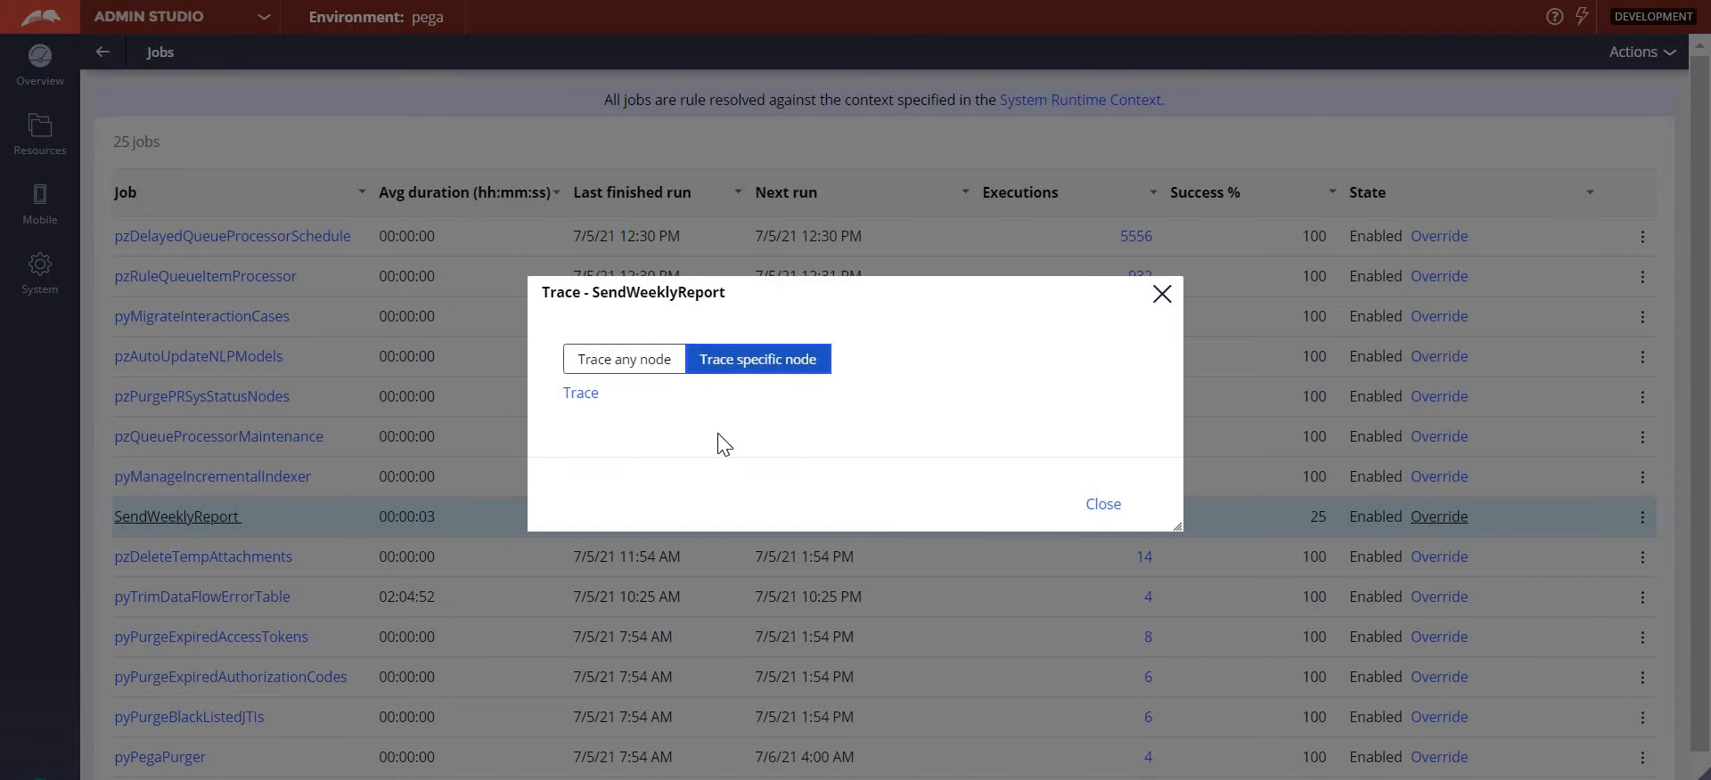
{"action": "left_click", "coordinate": [821, 416]}
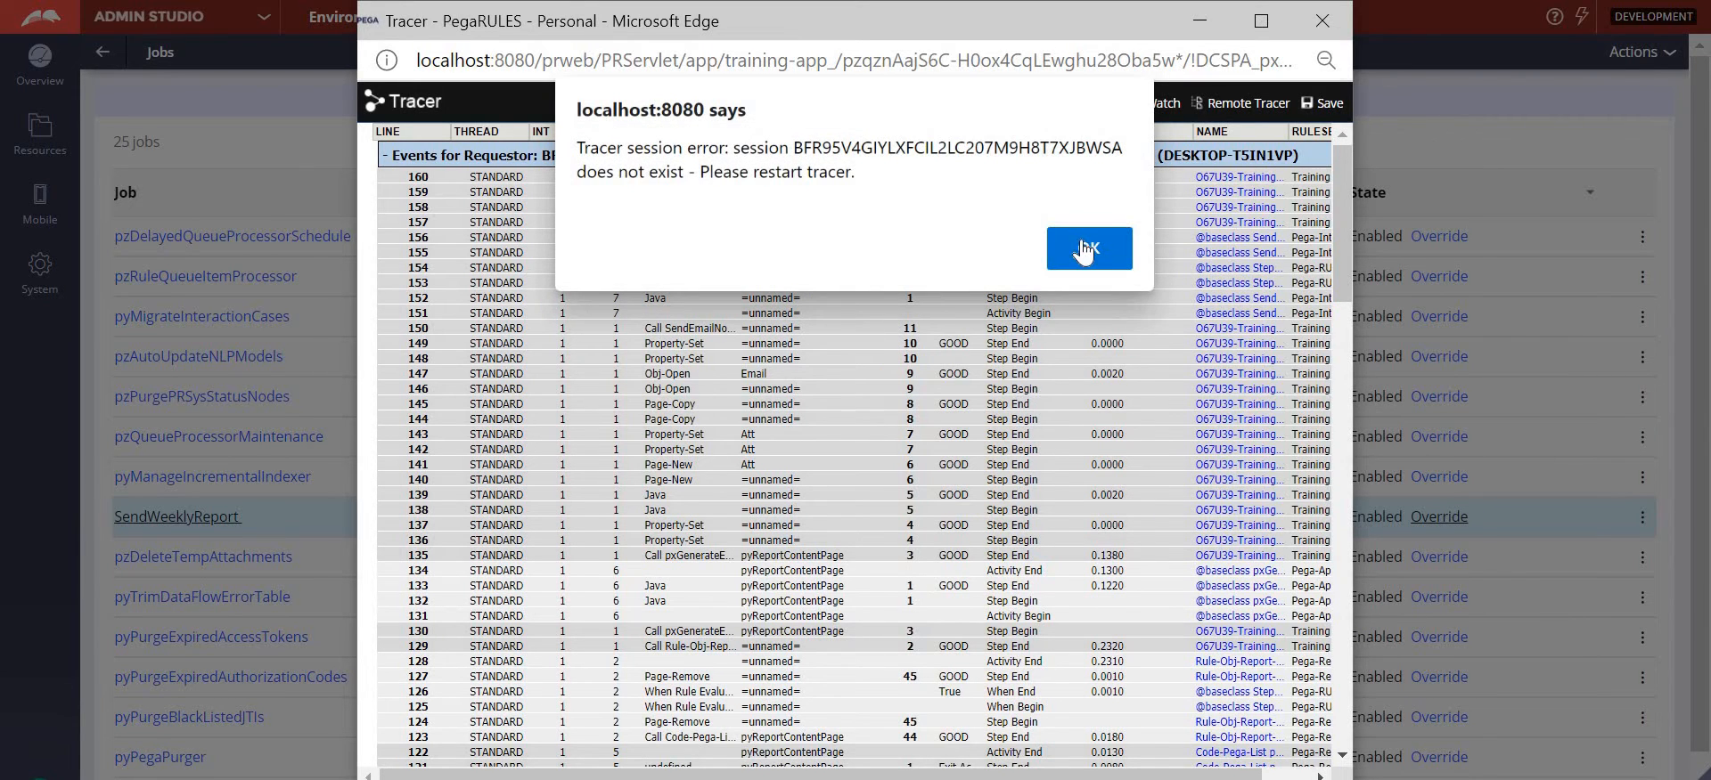
- Dismiss the tracer session error and examine the step status info of the Java step event on line 155
{"action": "left_click", "coordinate": [1085, 251]}
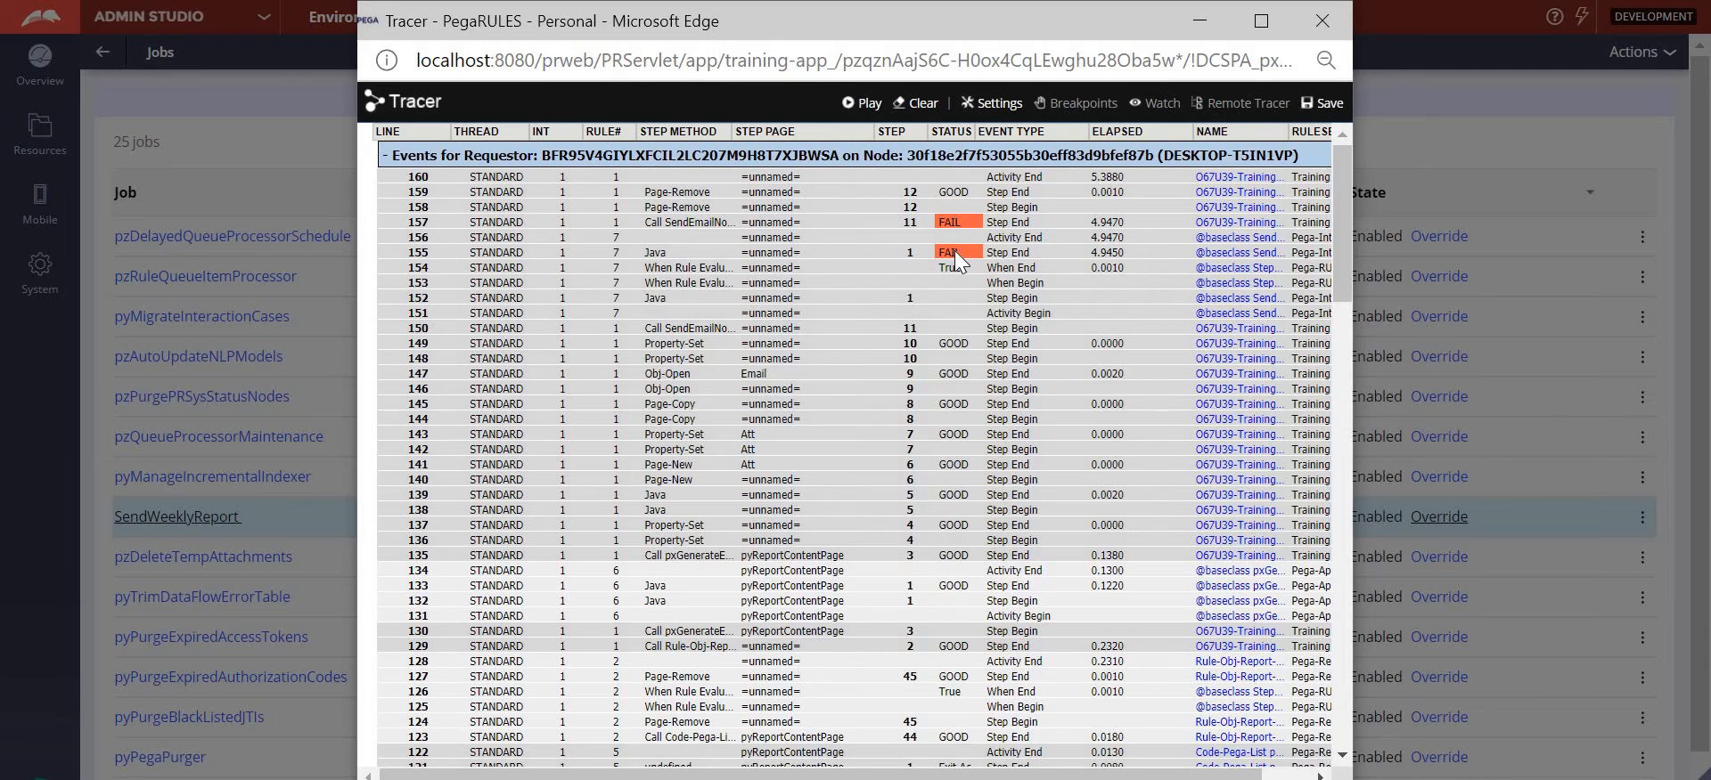
{"action": "left_click", "coordinate": [955, 252]}
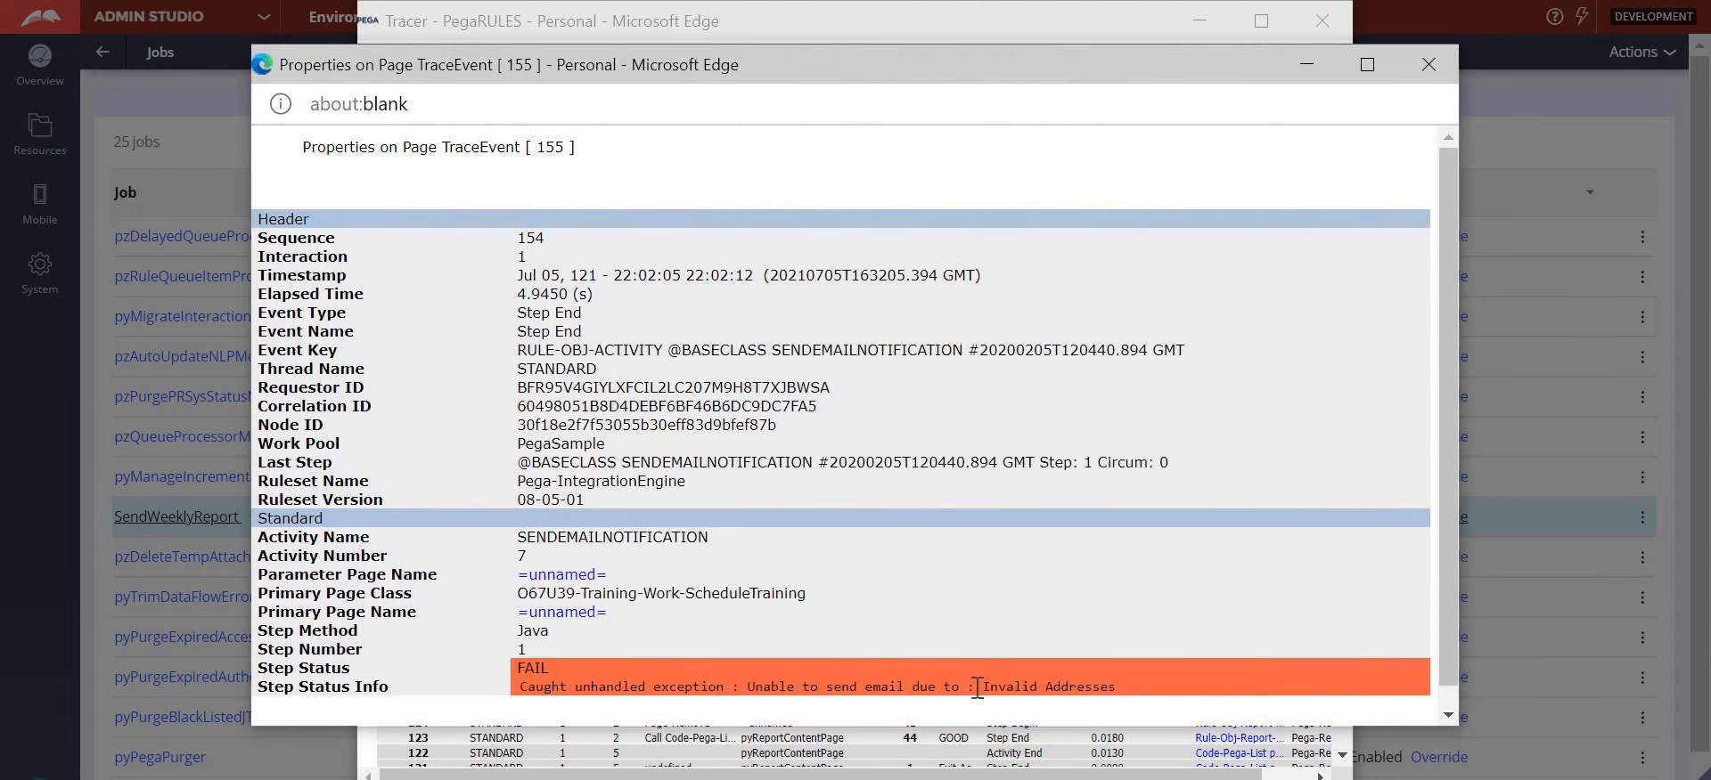
{"action": "left_click_drag", "start_coordinate": [982, 686], "coordinate": [1115, 691]}
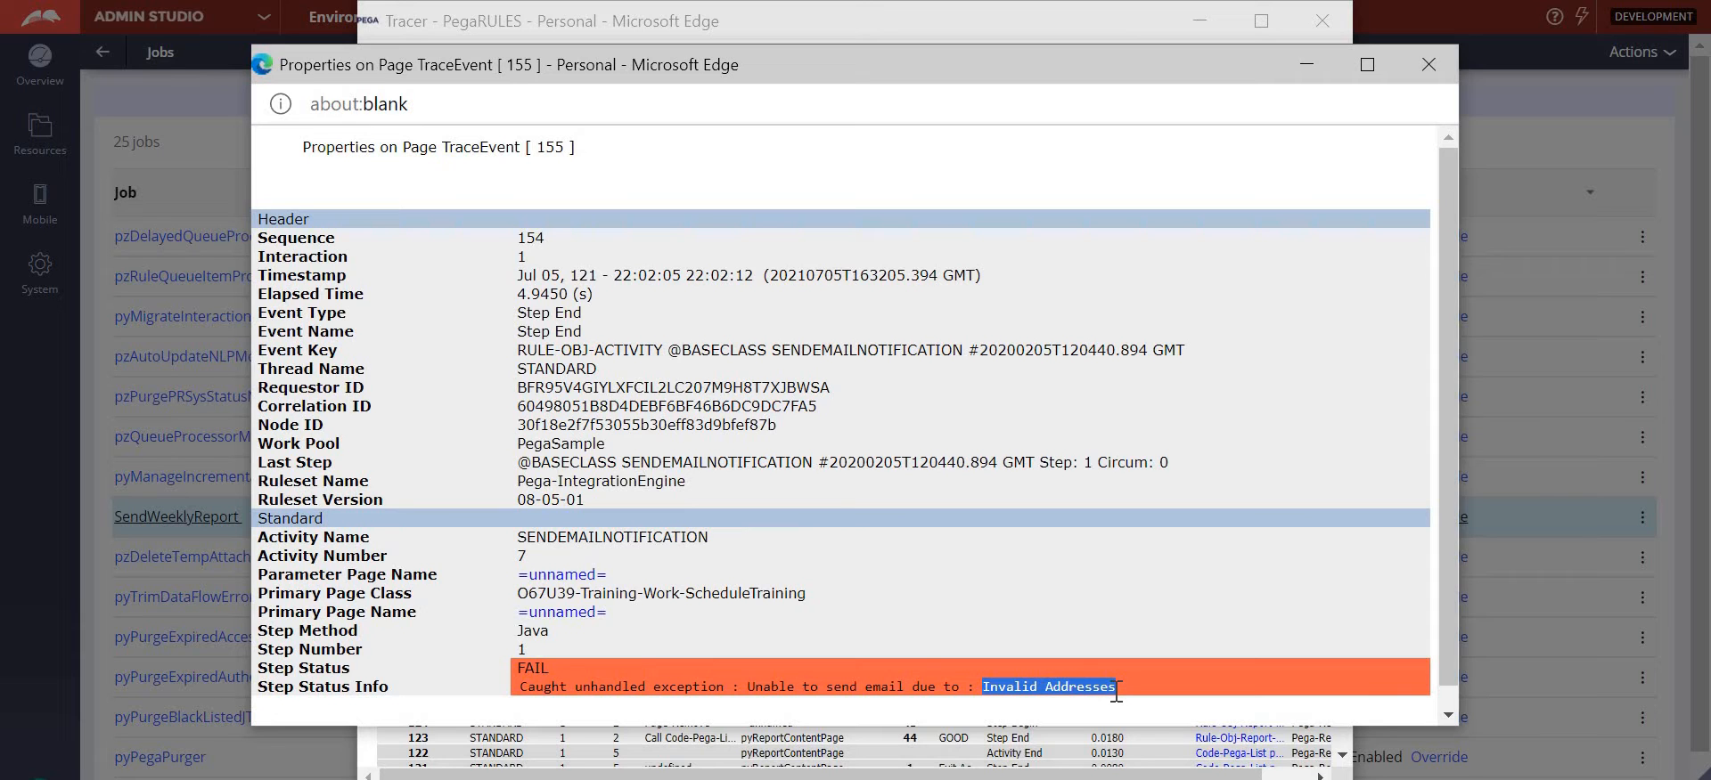
- Open the trace event's parameter page, examine the To recipient value, and close the page properties
{"action": "left_click", "coordinate": [536, 575]}
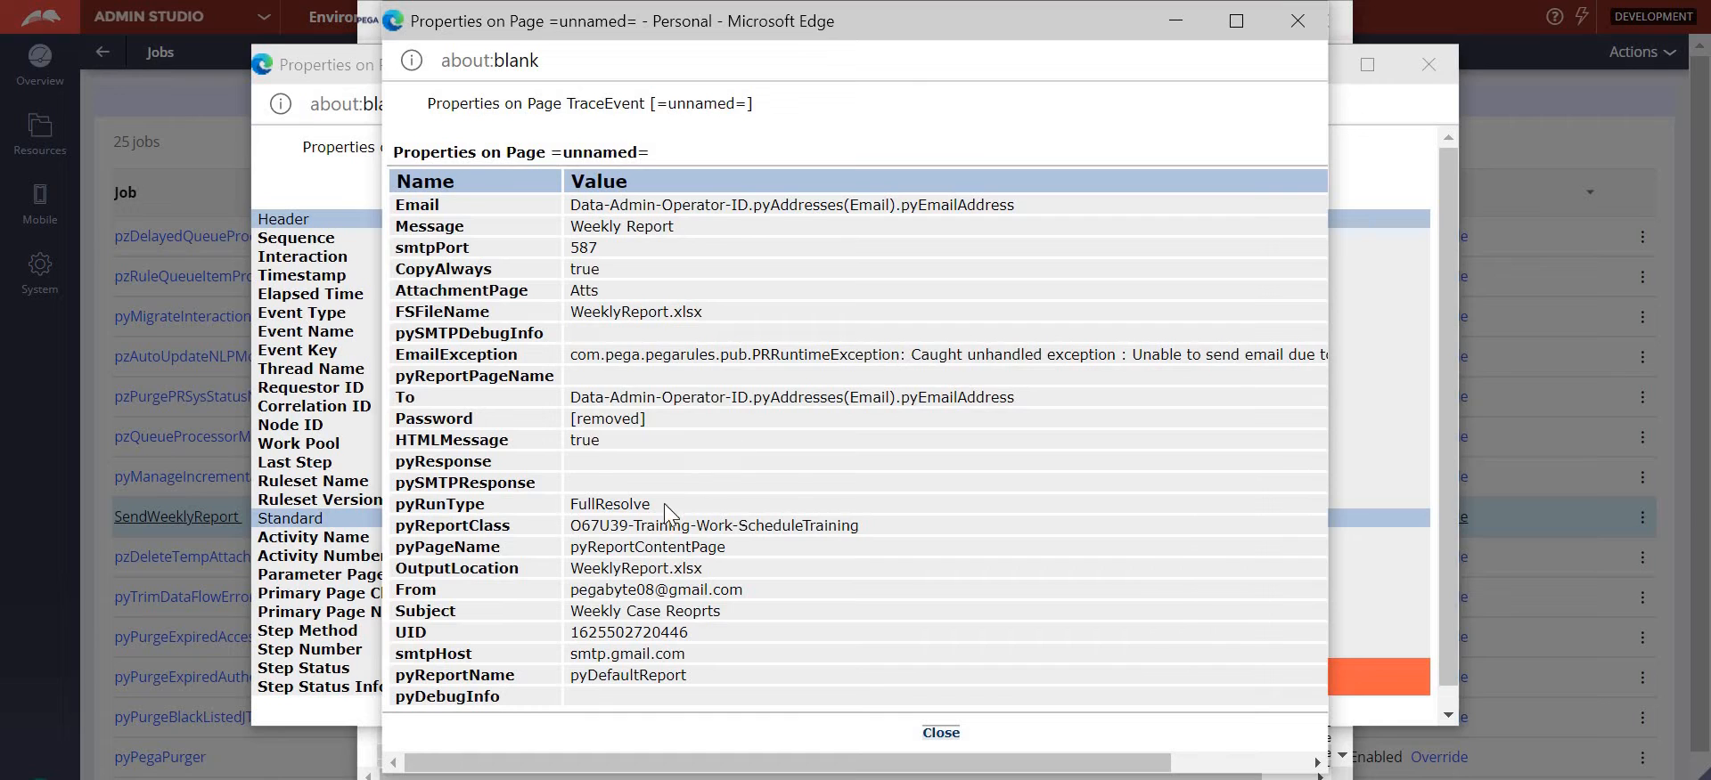
{"action": "left_click_drag", "start_coordinate": [568, 397], "coordinate": [1026, 403]}
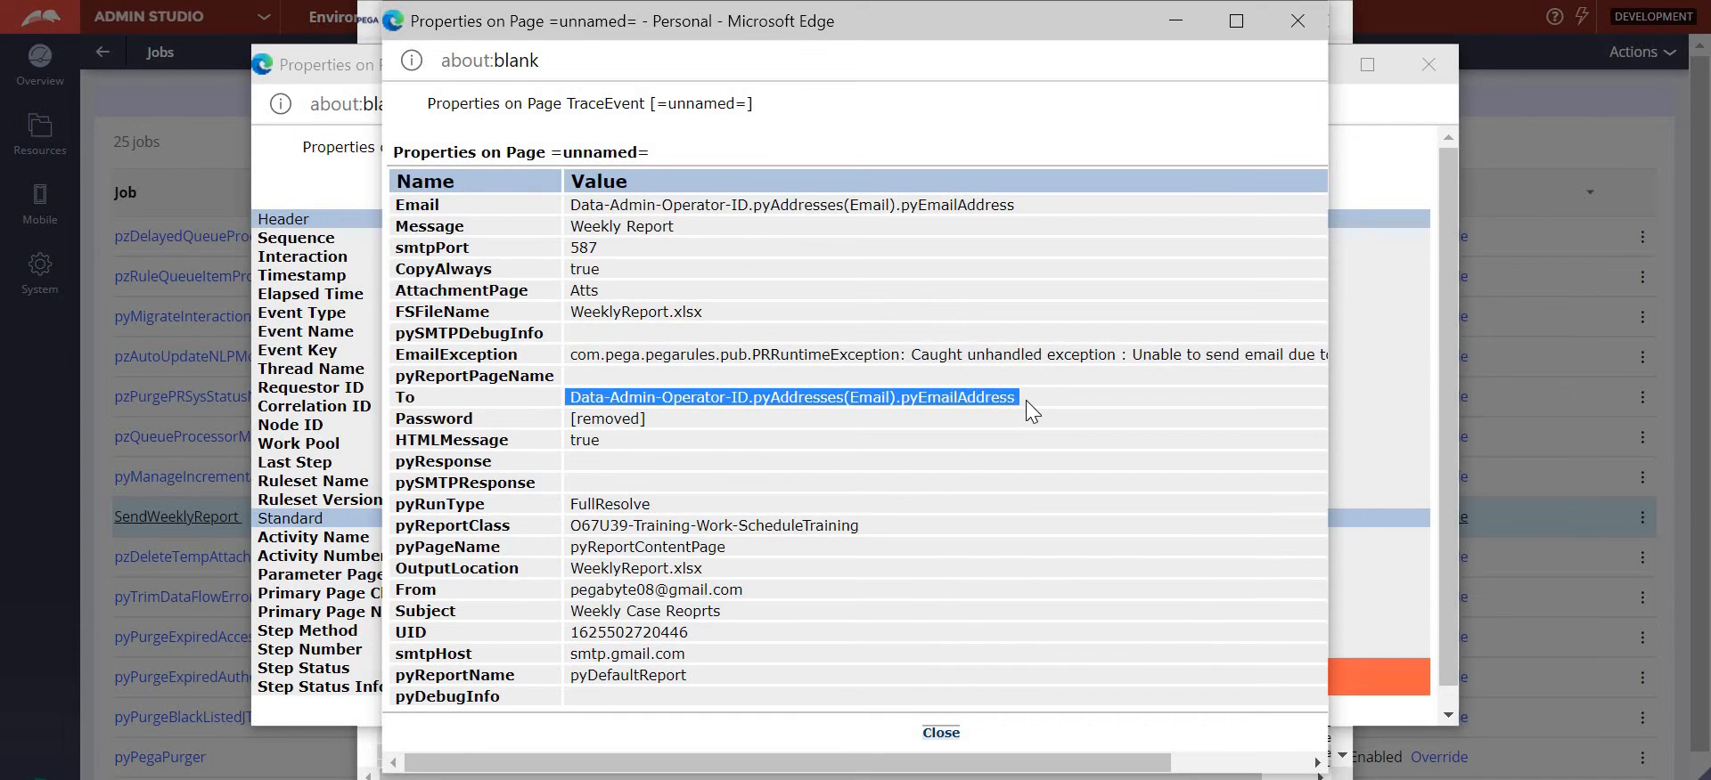
{"action": "left_click", "coordinate": [574, 403]}
{"action": "left_click_drag", "start_coordinate": [799, 397], "coordinate": [1034, 399]}
{"action": "left_click", "coordinate": [575, 398]}
{"action": "left_click_drag", "start_coordinate": [948, 408], "coordinate": [1043, 403]}
{"action": "left_click", "coordinate": [941, 734]}
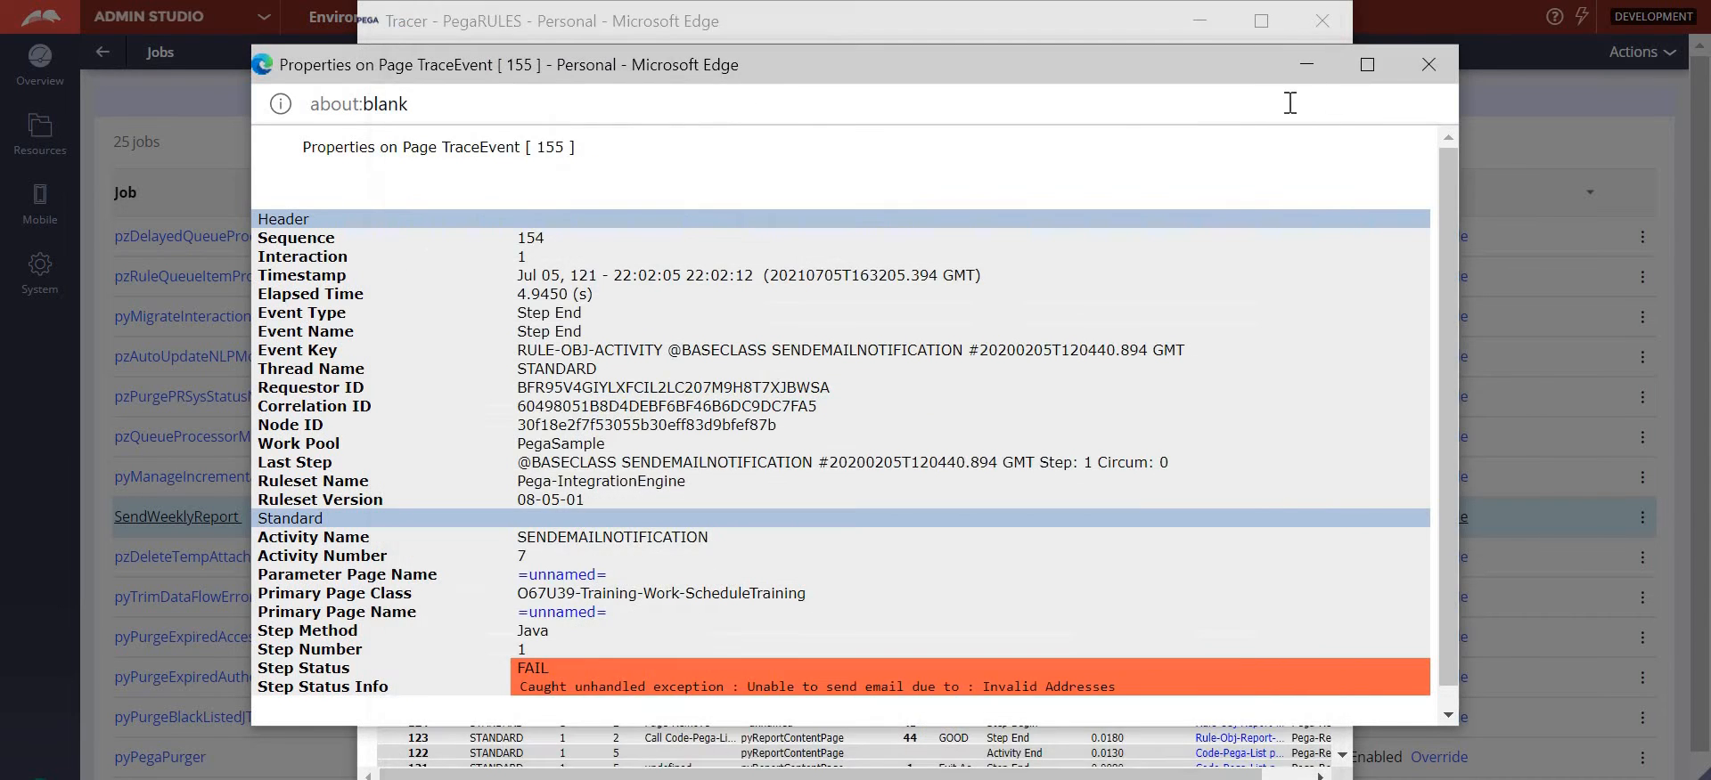
- Examine the To recipient value on the parameter page of the failed trace event on line 157, and close the tracer
{"action": "left_click", "coordinate": [1429, 64]}
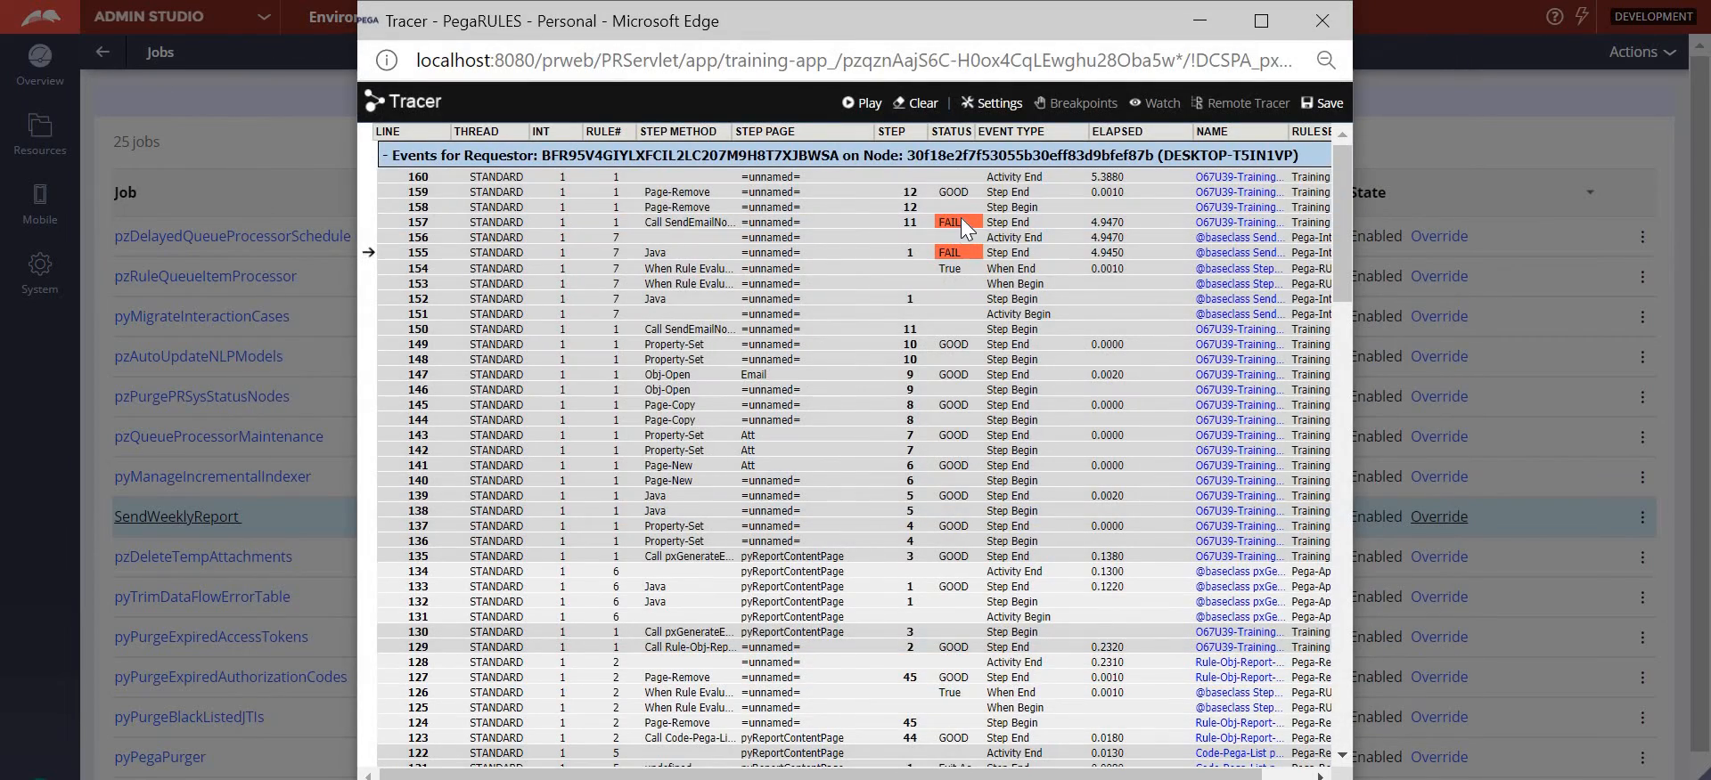
{"action": "left_click", "coordinate": [958, 219]}
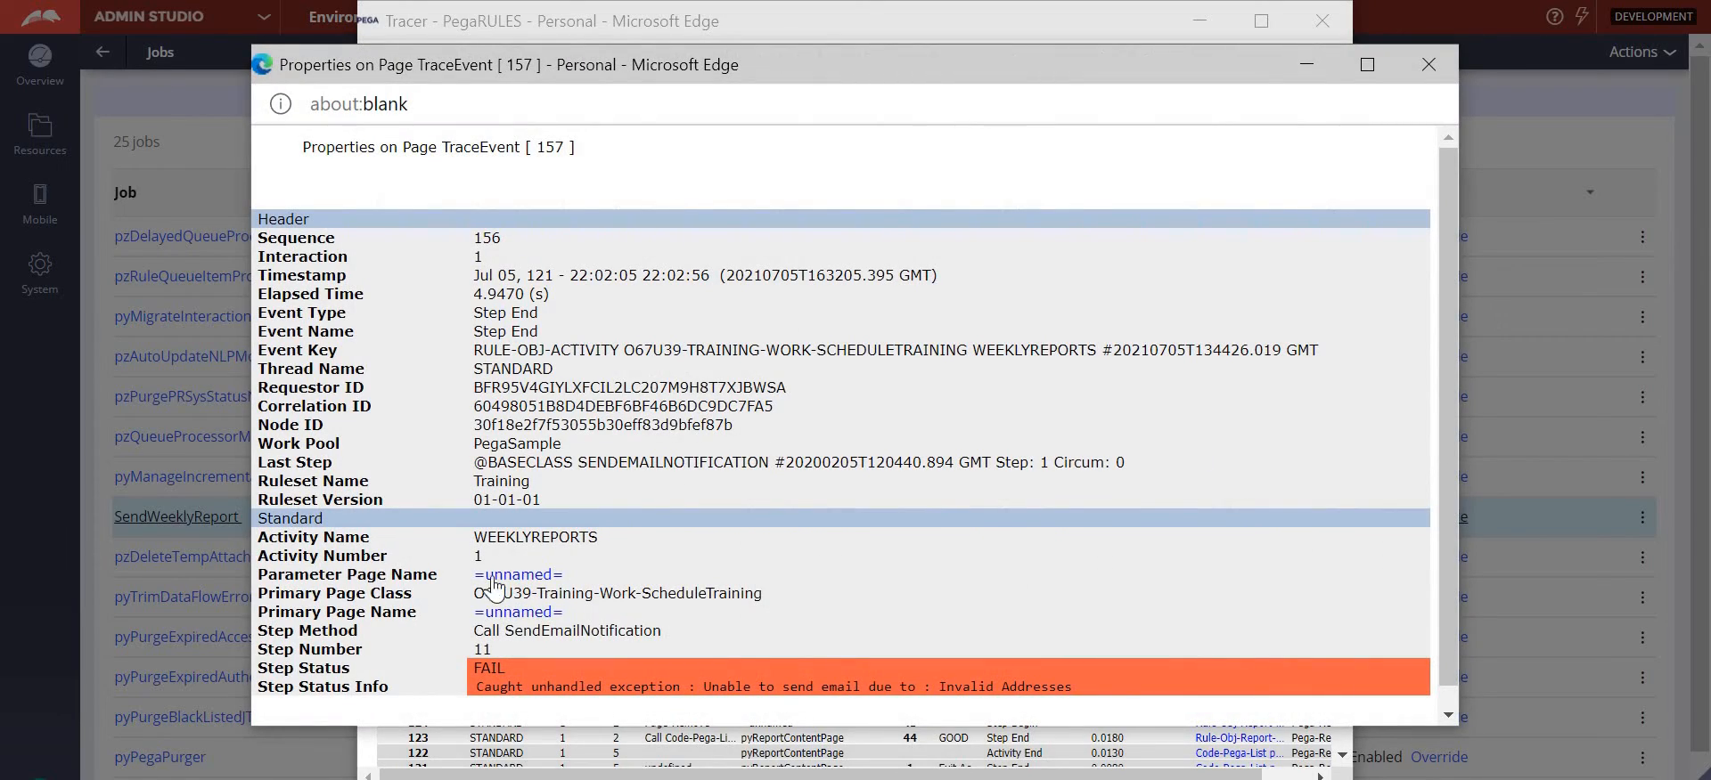
{"action": "left_click", "coordinate": [518, 576]}
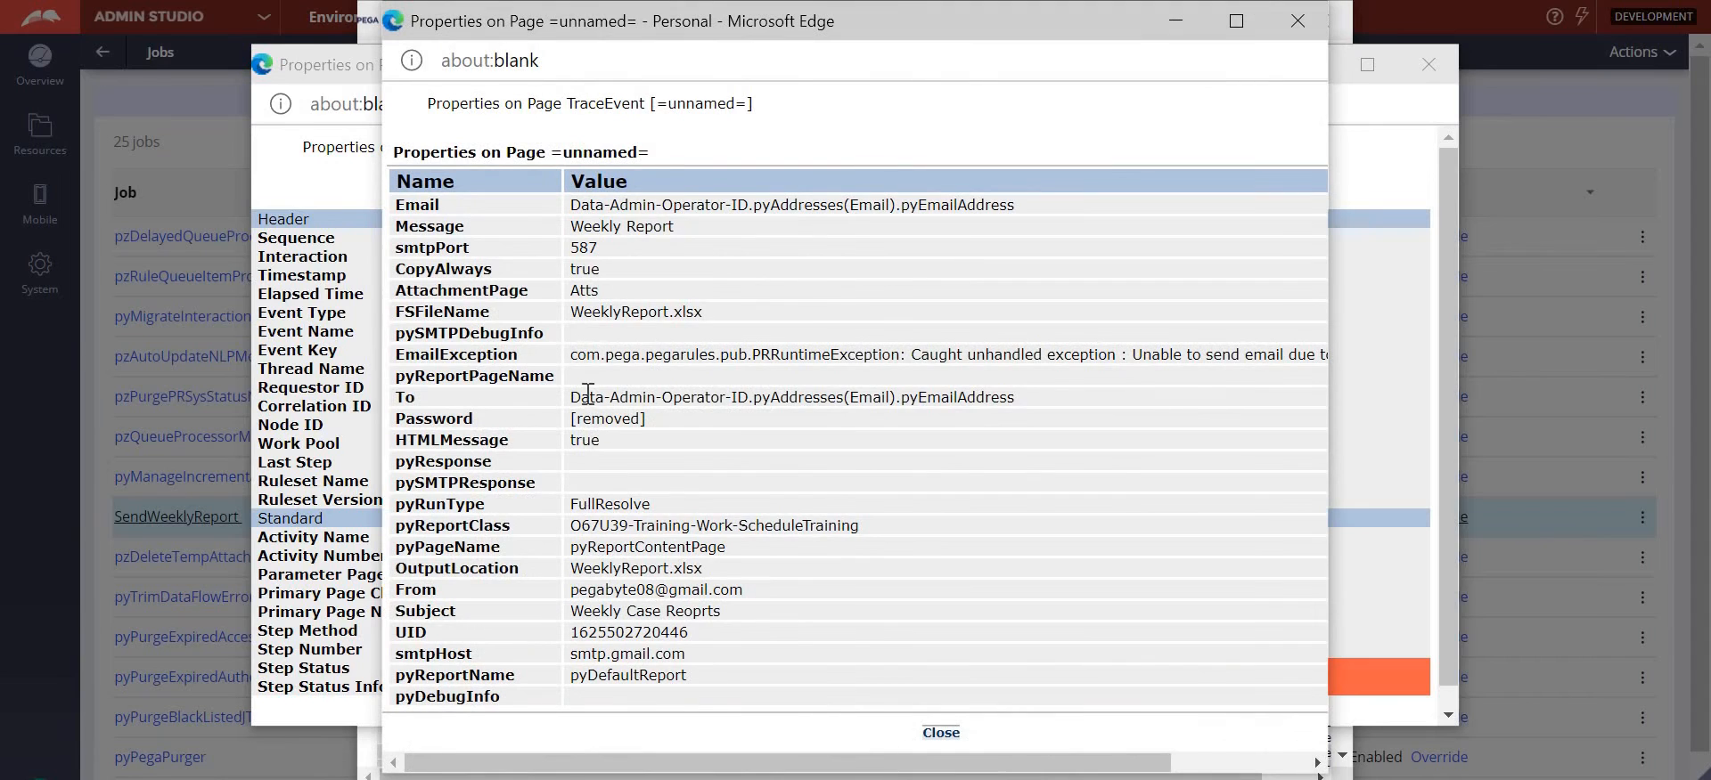
{"action": "left_click_drag", "start_coordinate": [570, 398], "coordinate": [1037, 400]}
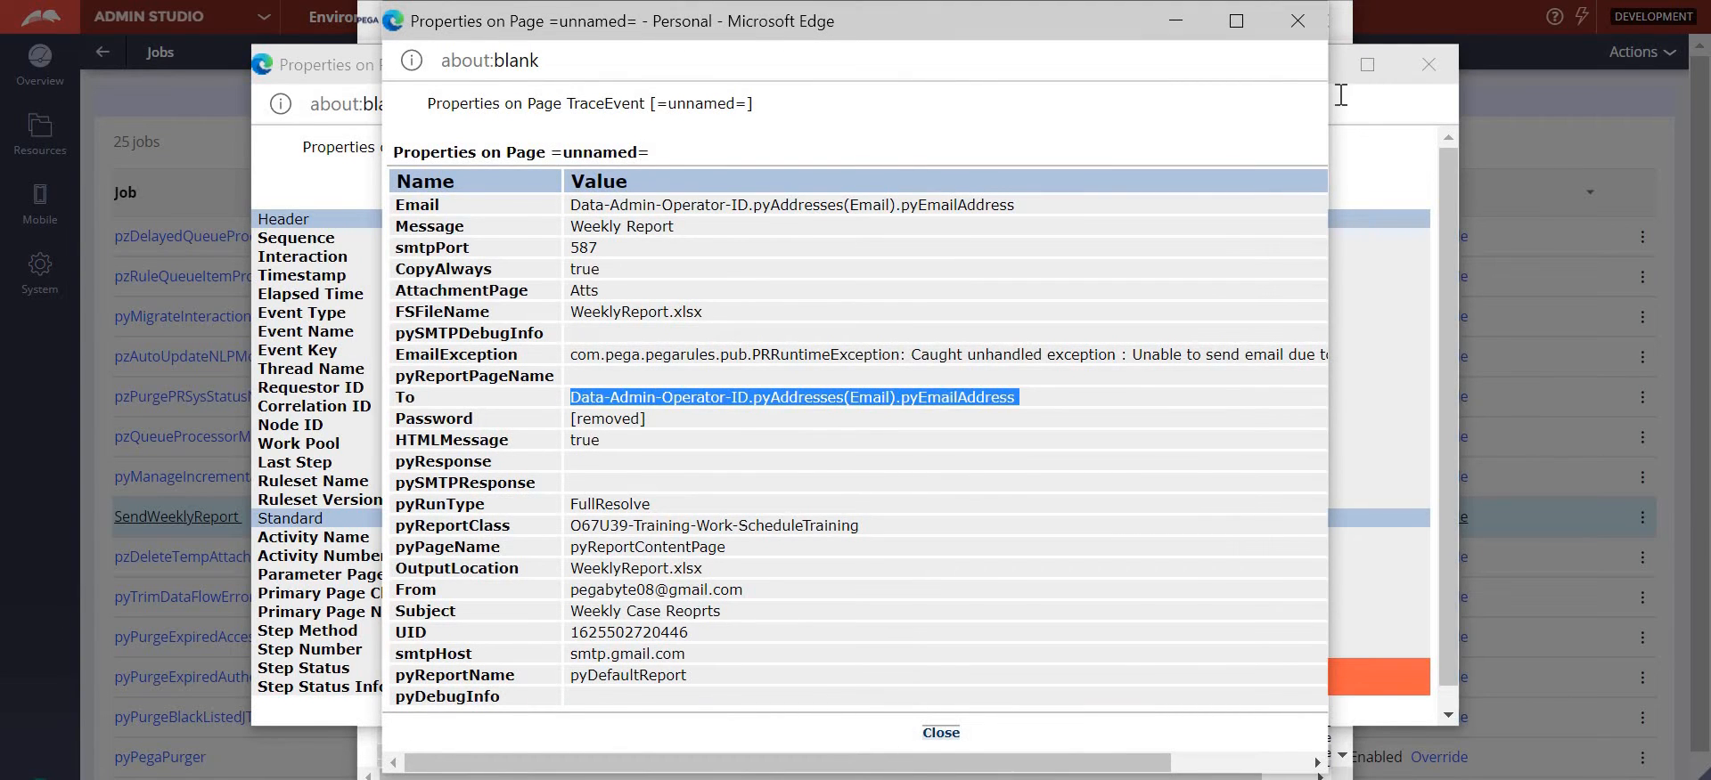
{"action": "left_click", "coordinate": [1297, 21]}
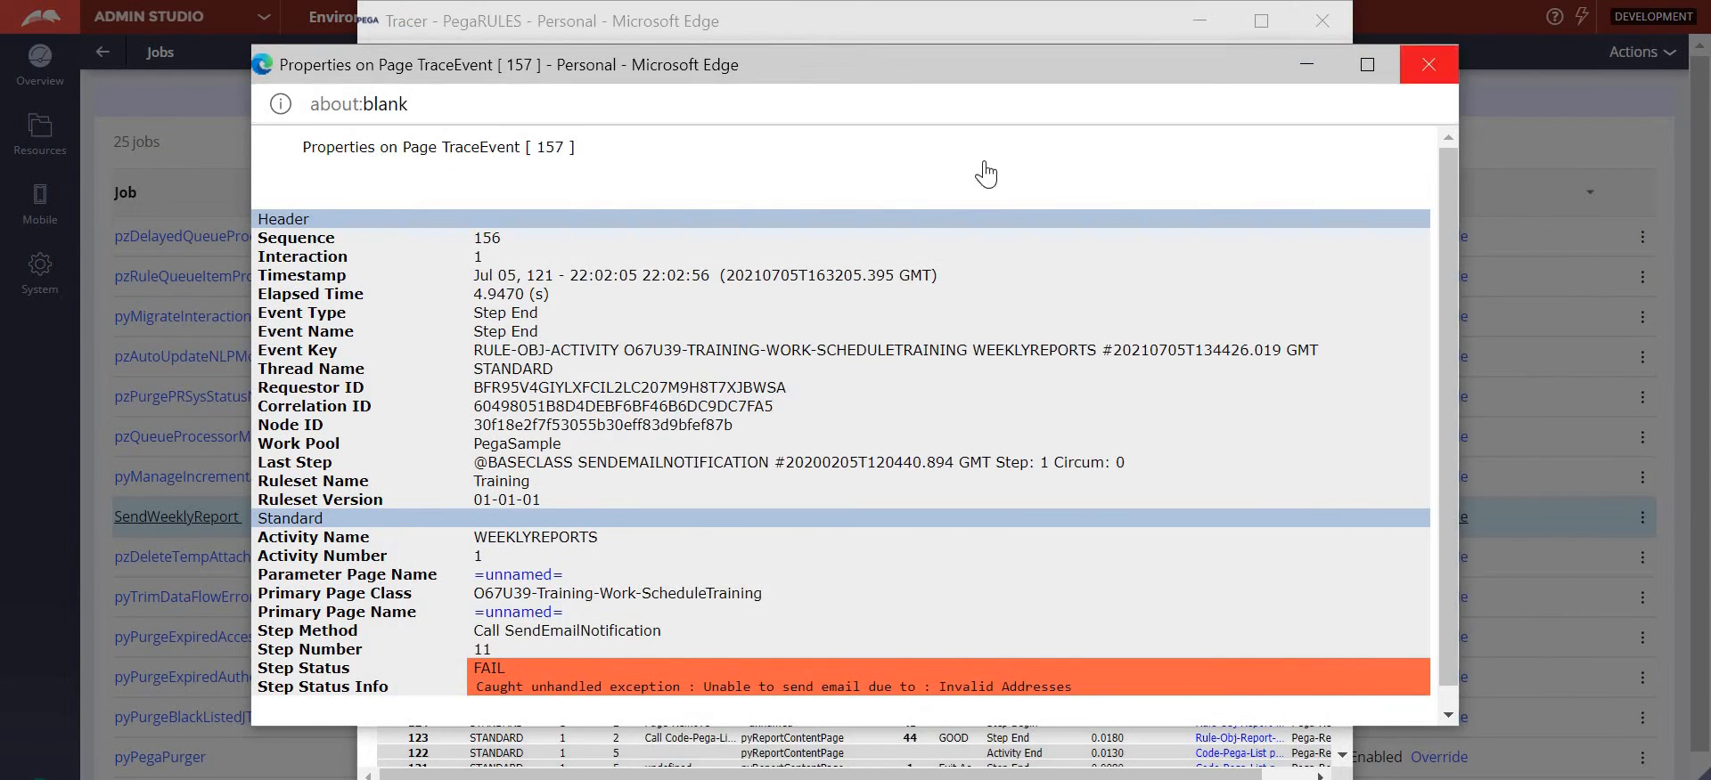
{"action": "left_click", "coordinate": [1428, 64]}
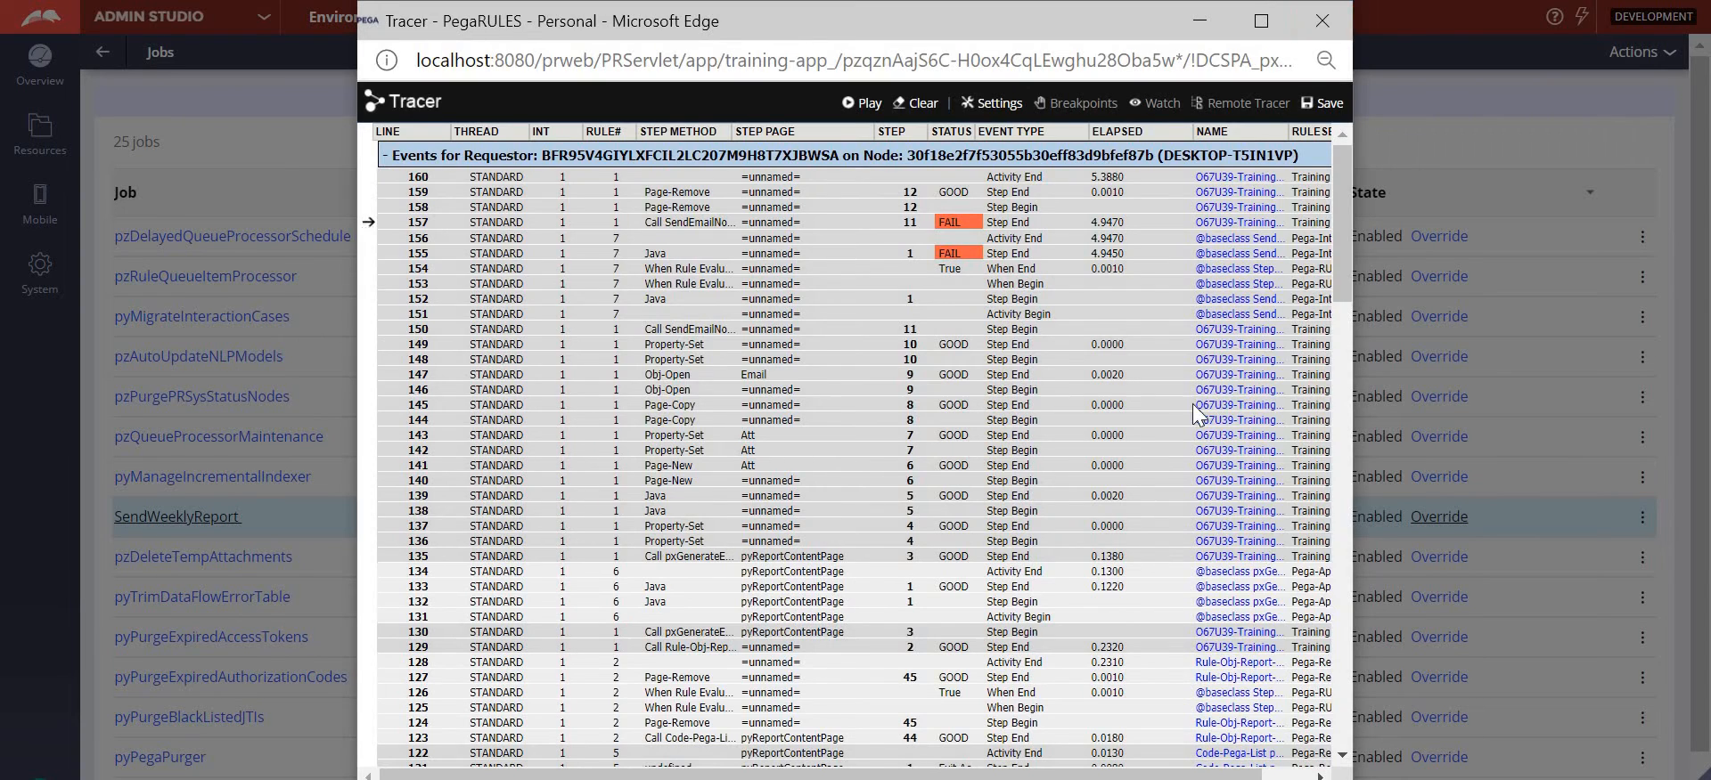
{"action": "left_click", "coordinate": [1328, 29]}
{"action": "left_click", "coordinate": [1186, 517]}
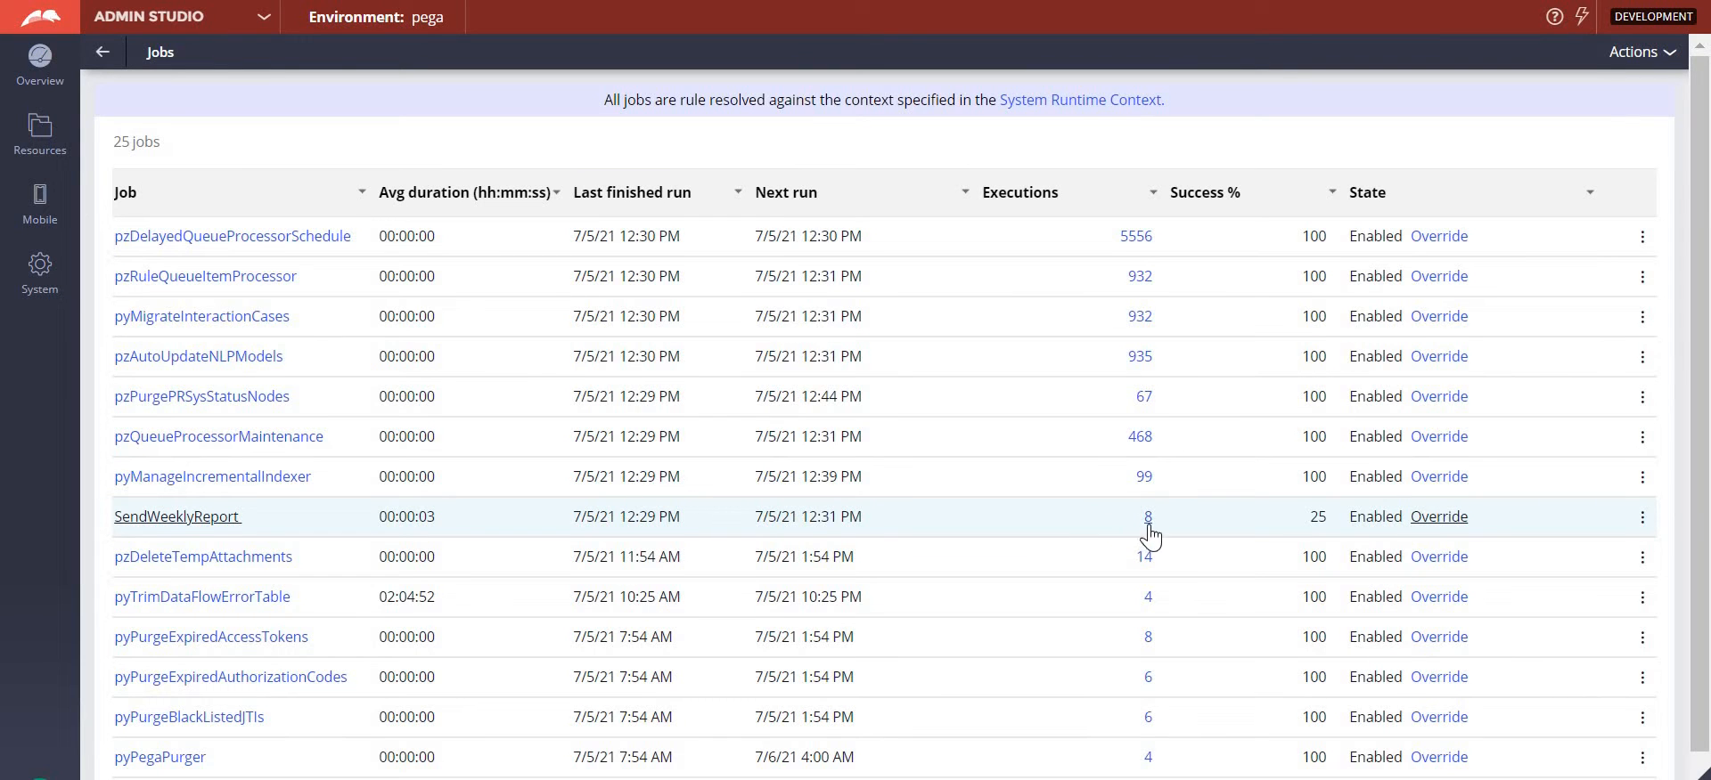
- Open the SendWeeklyReport executions and examine the exception detail of the failed run started at 11:44:00
{"action": "left_click", "coordinate": [1148, 521]}
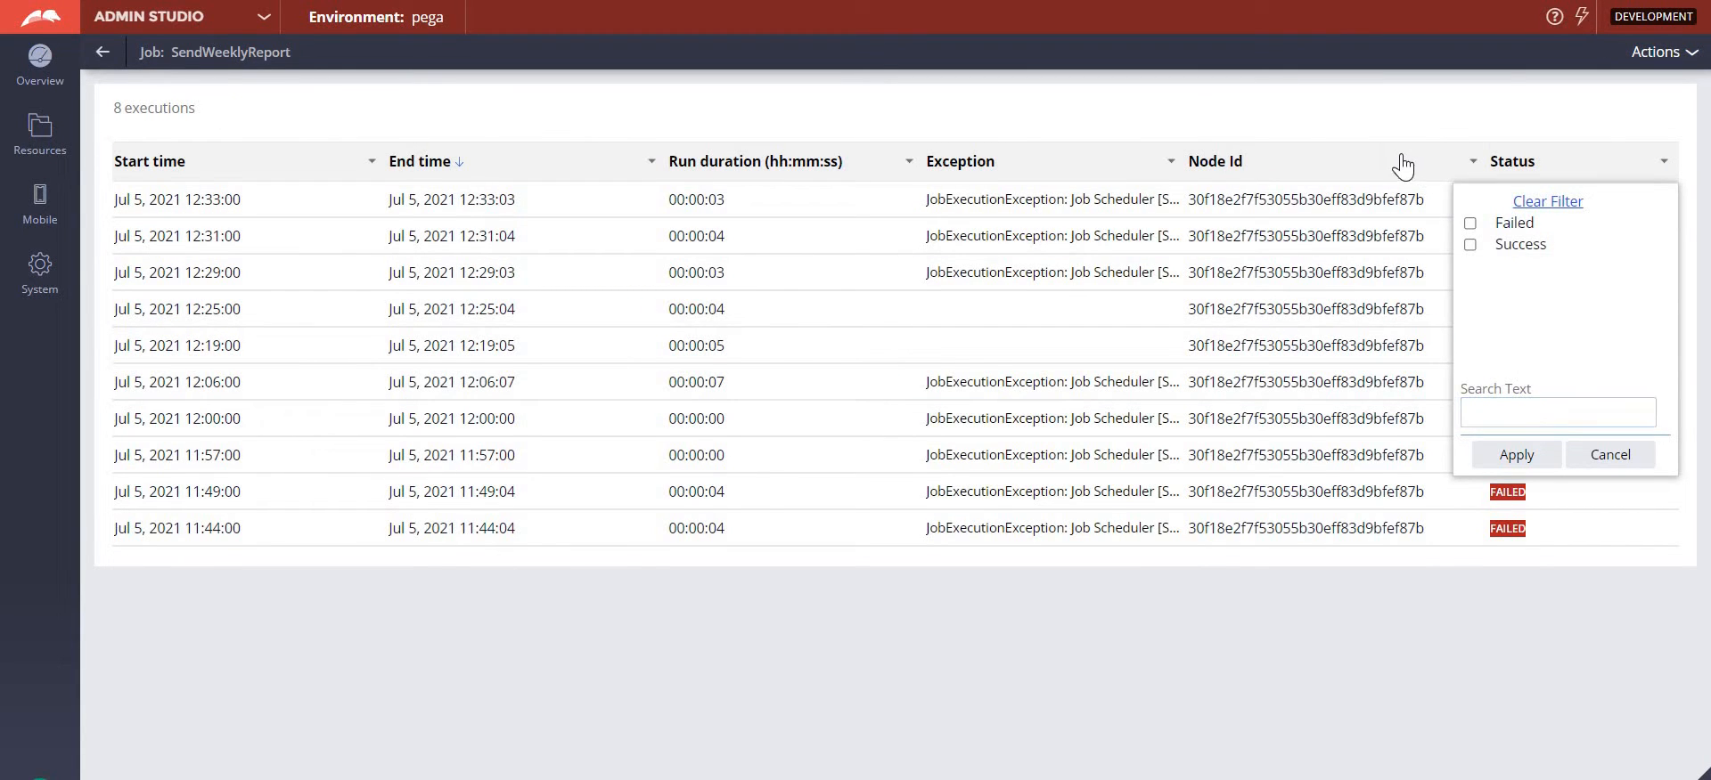
{"action": "left_click", "coordinate": [1334, 163]}
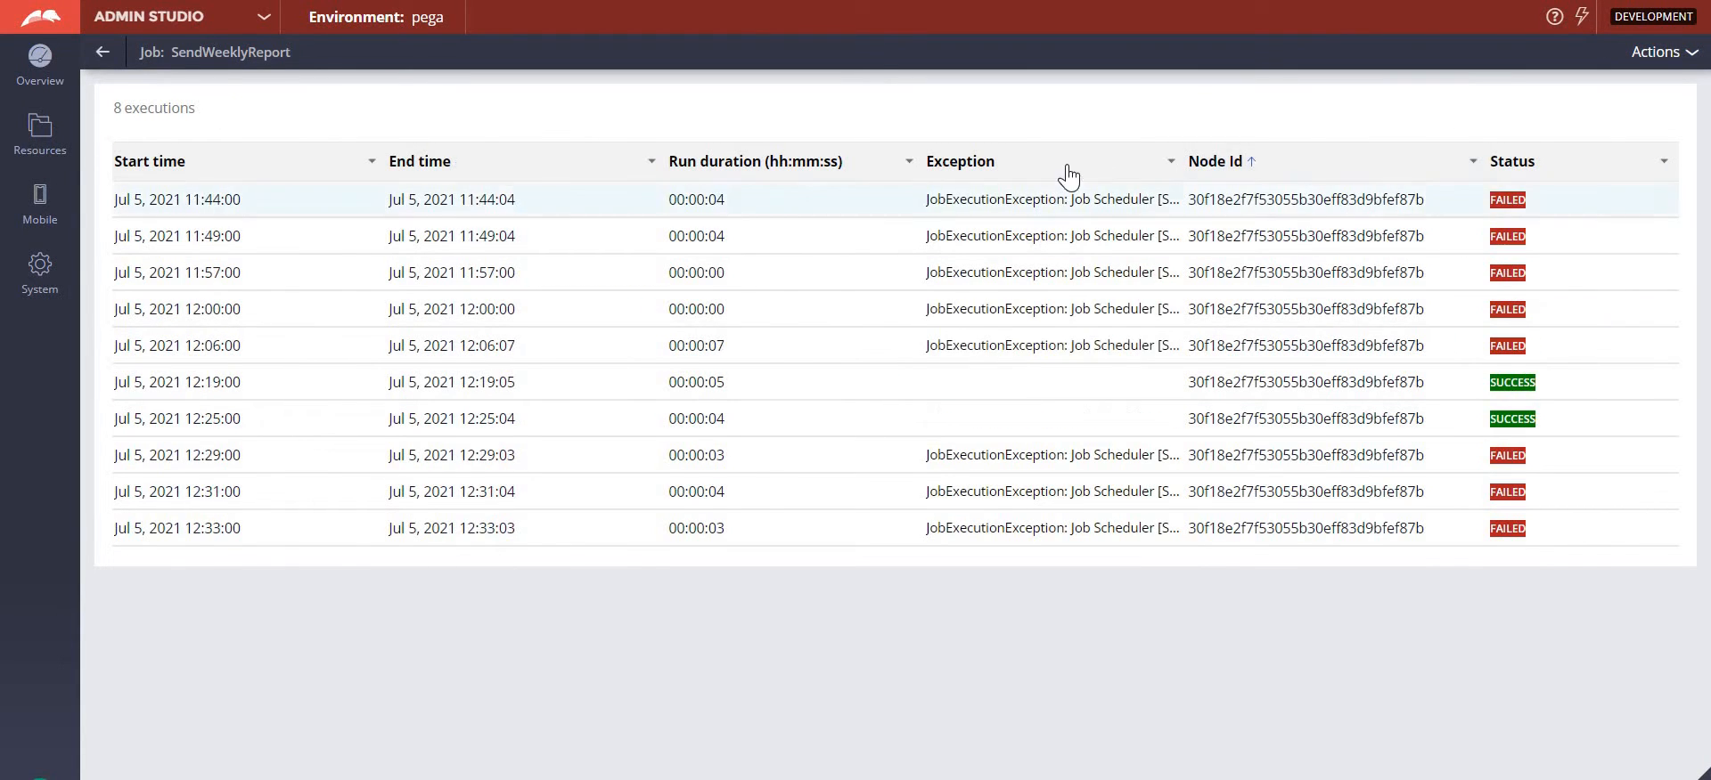
{"action": "left_click", "coordinate": [1003, 197]}
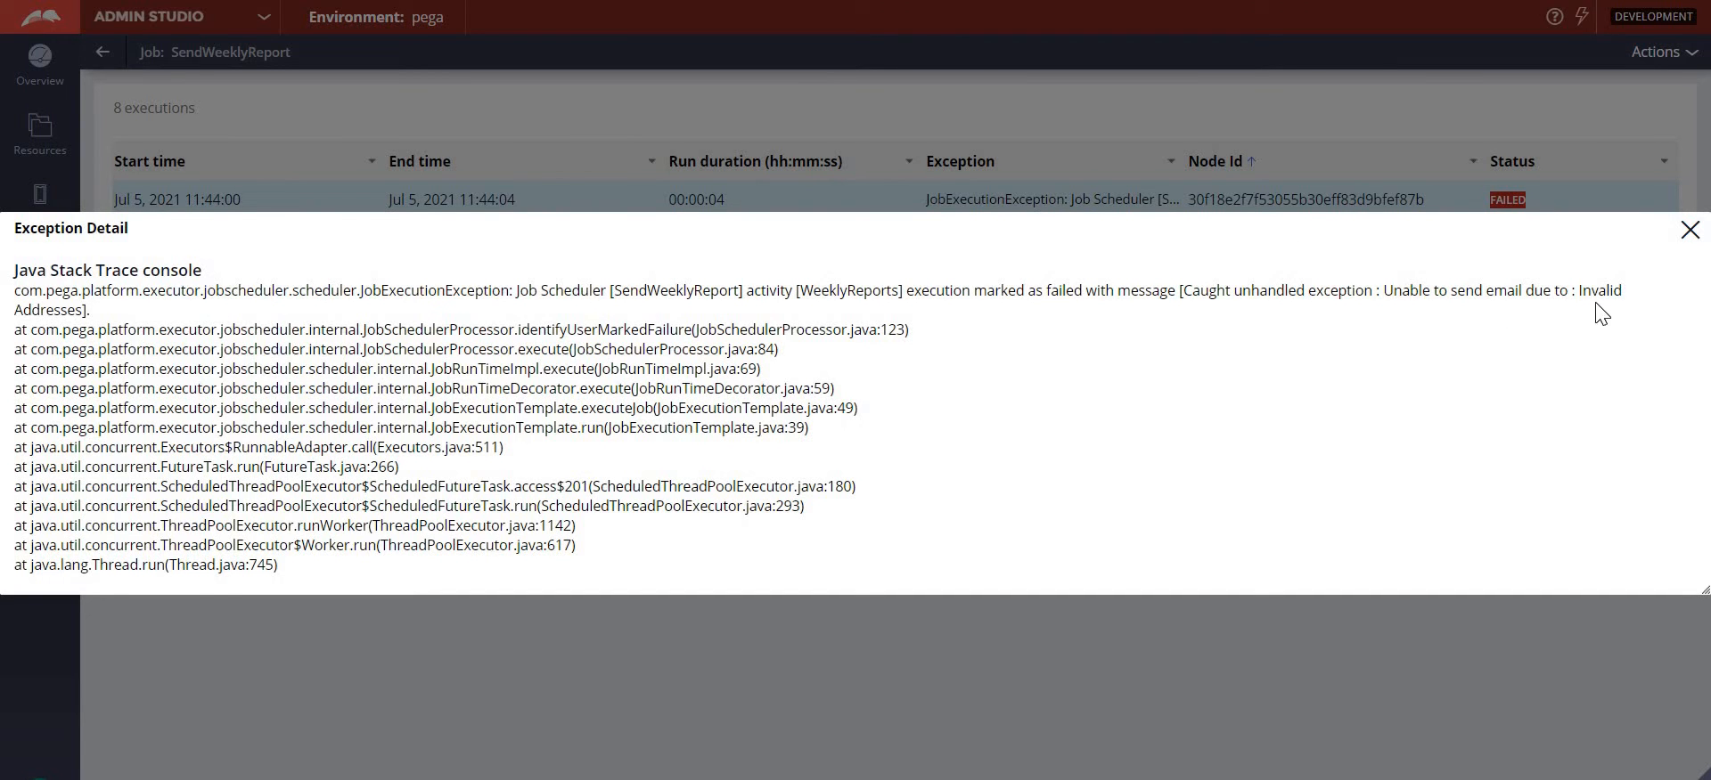
{"action": "left_click_drag", "start_coordinate": [1601, 313], "coordinate": [1393, 290]}
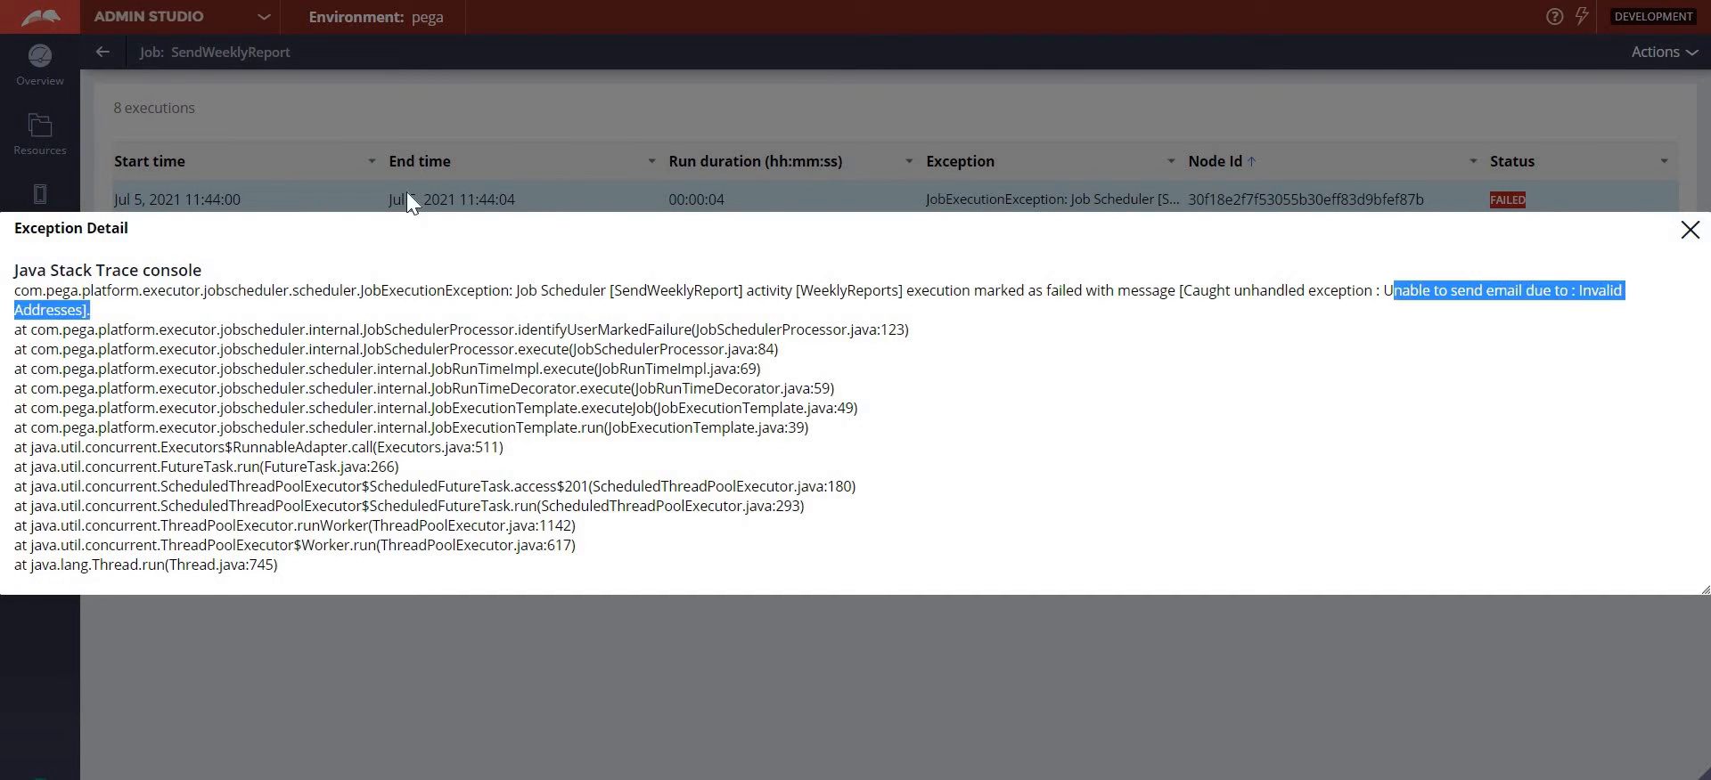
{"action": "left_click", "coordinate": [1687, 234]}
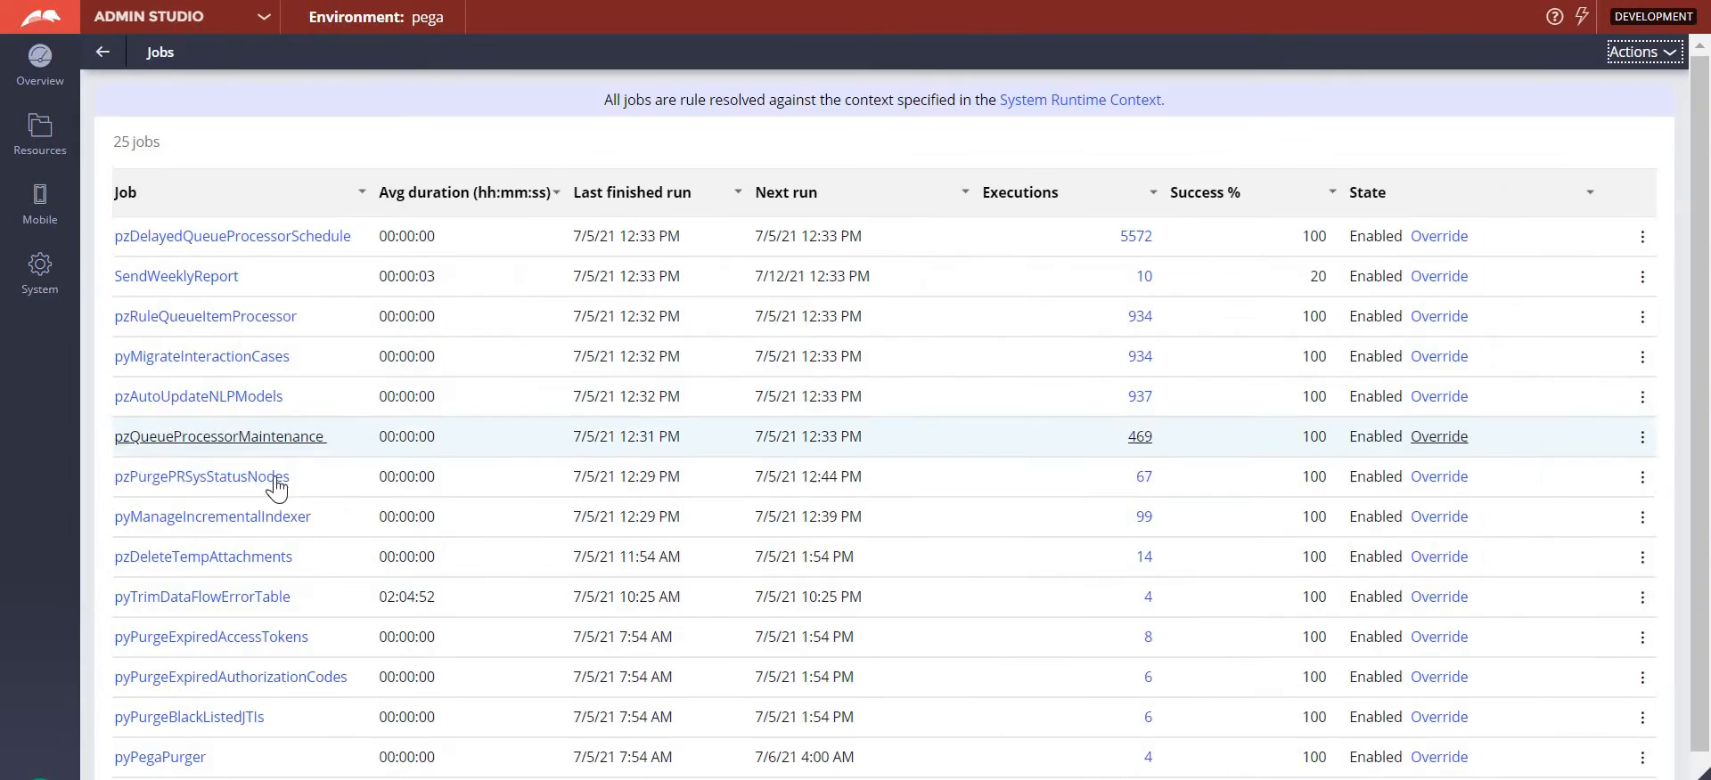
- Open the SendWeeklyReport job scheduler rule and set the activity's Email parameter to the recipient's e-mail address
{"action": "left_click", "coordinate": [178, 277]}
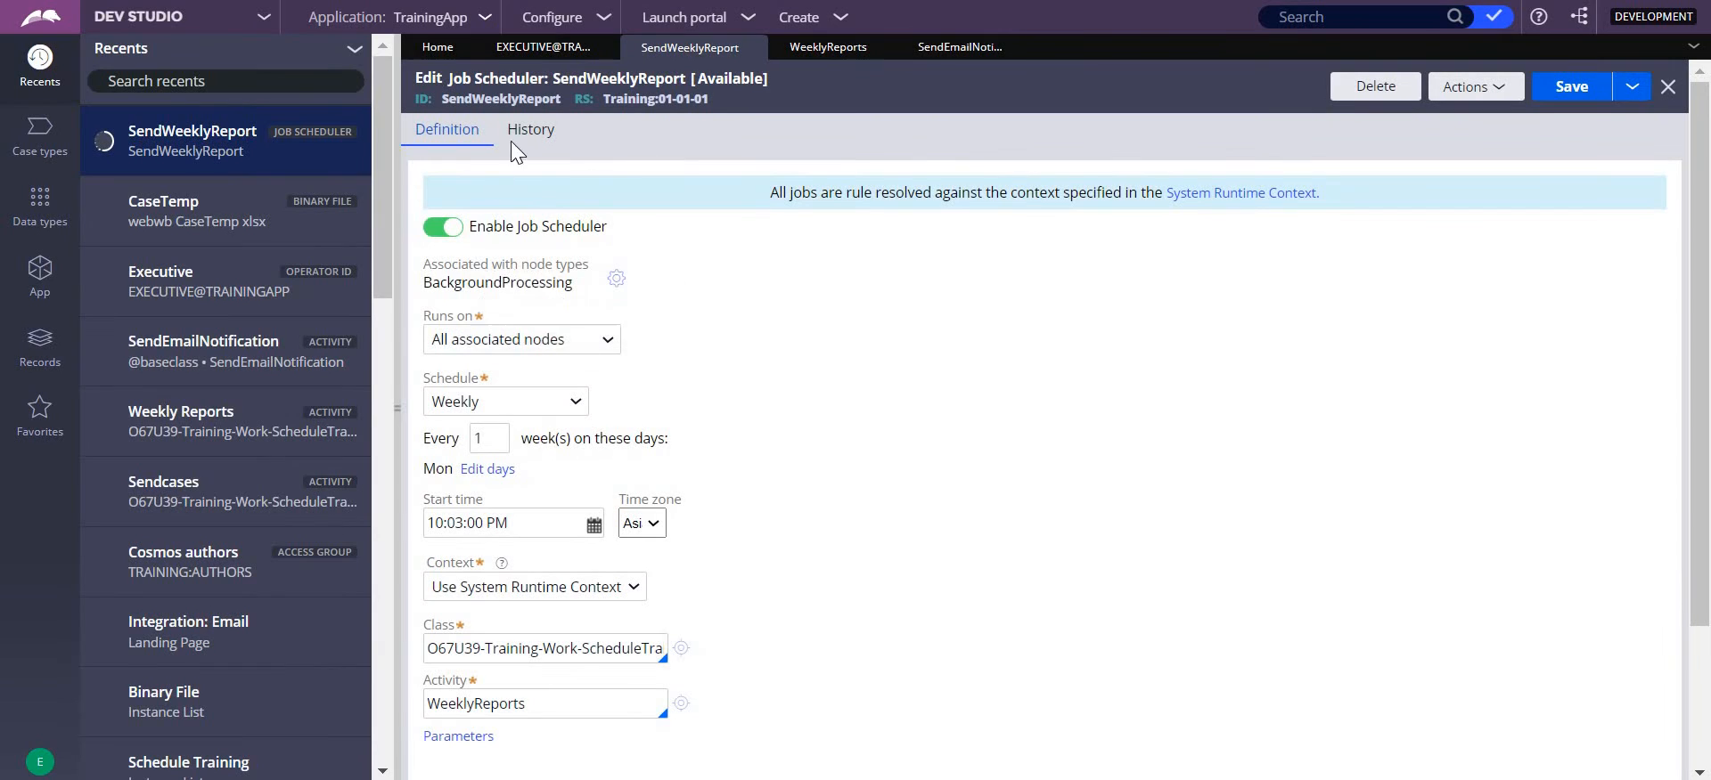
{"action": "left_click", "coordinate": [466, 739]}
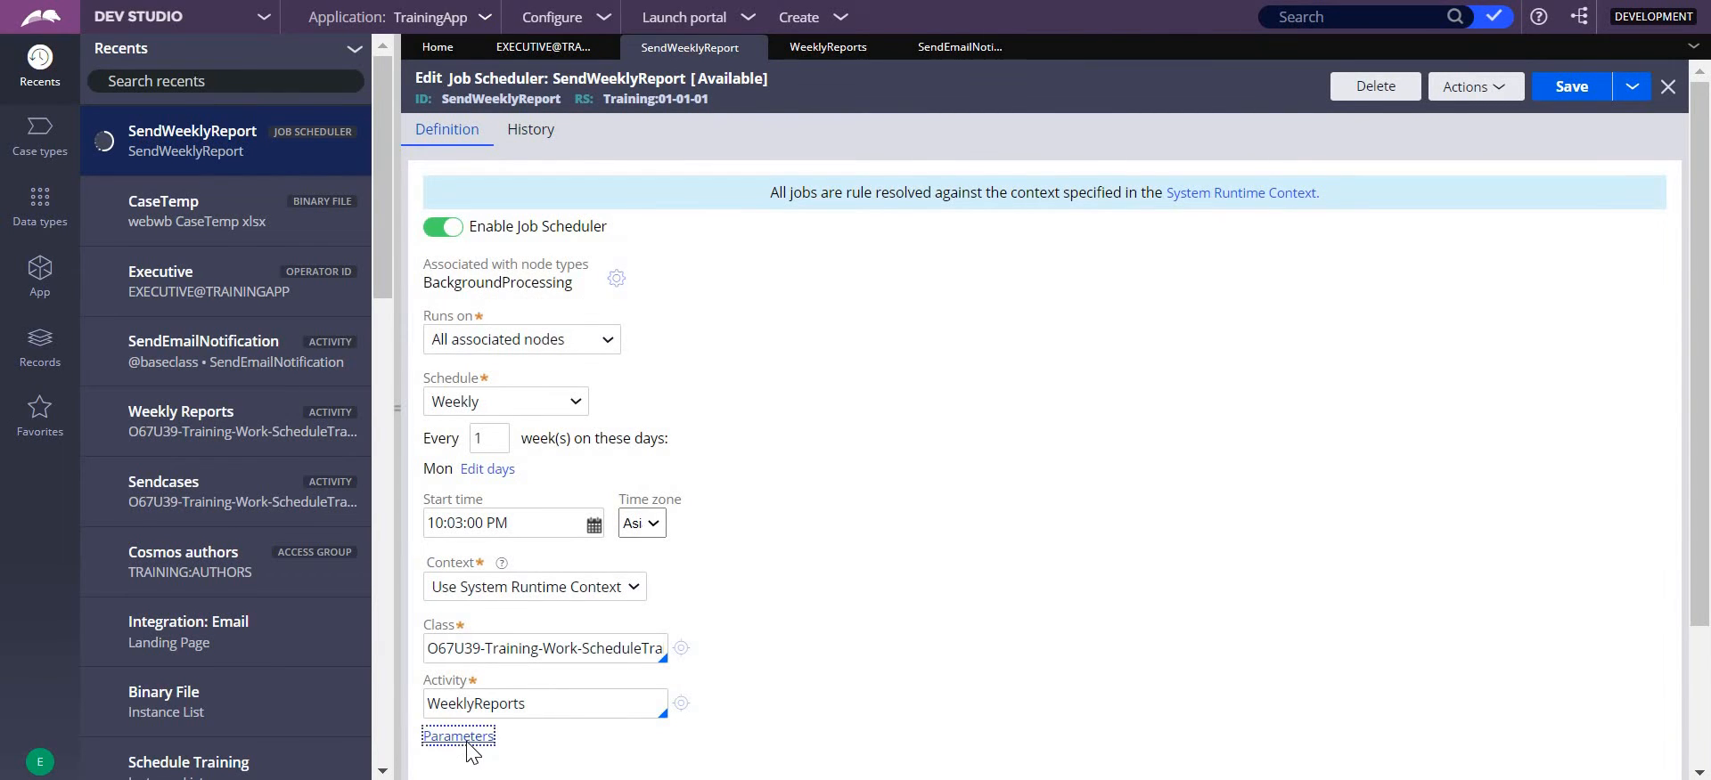
{"action": "left_click", "coordinate": [1034, 467]}
{"action": "key", "text": "ctrl+a"}
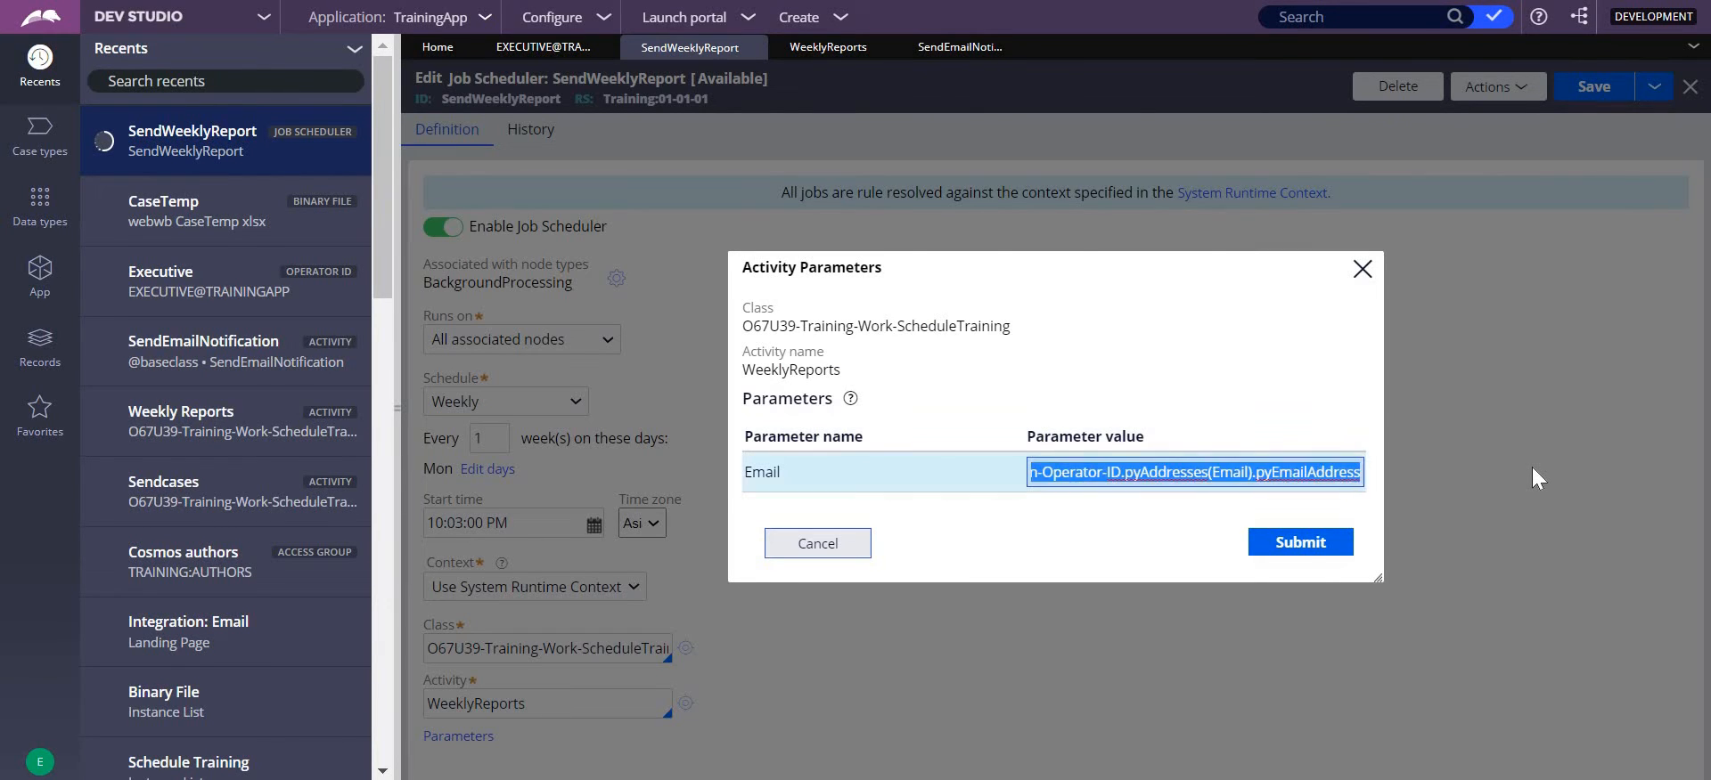
{"action": "key", "text": "BackSpace"}
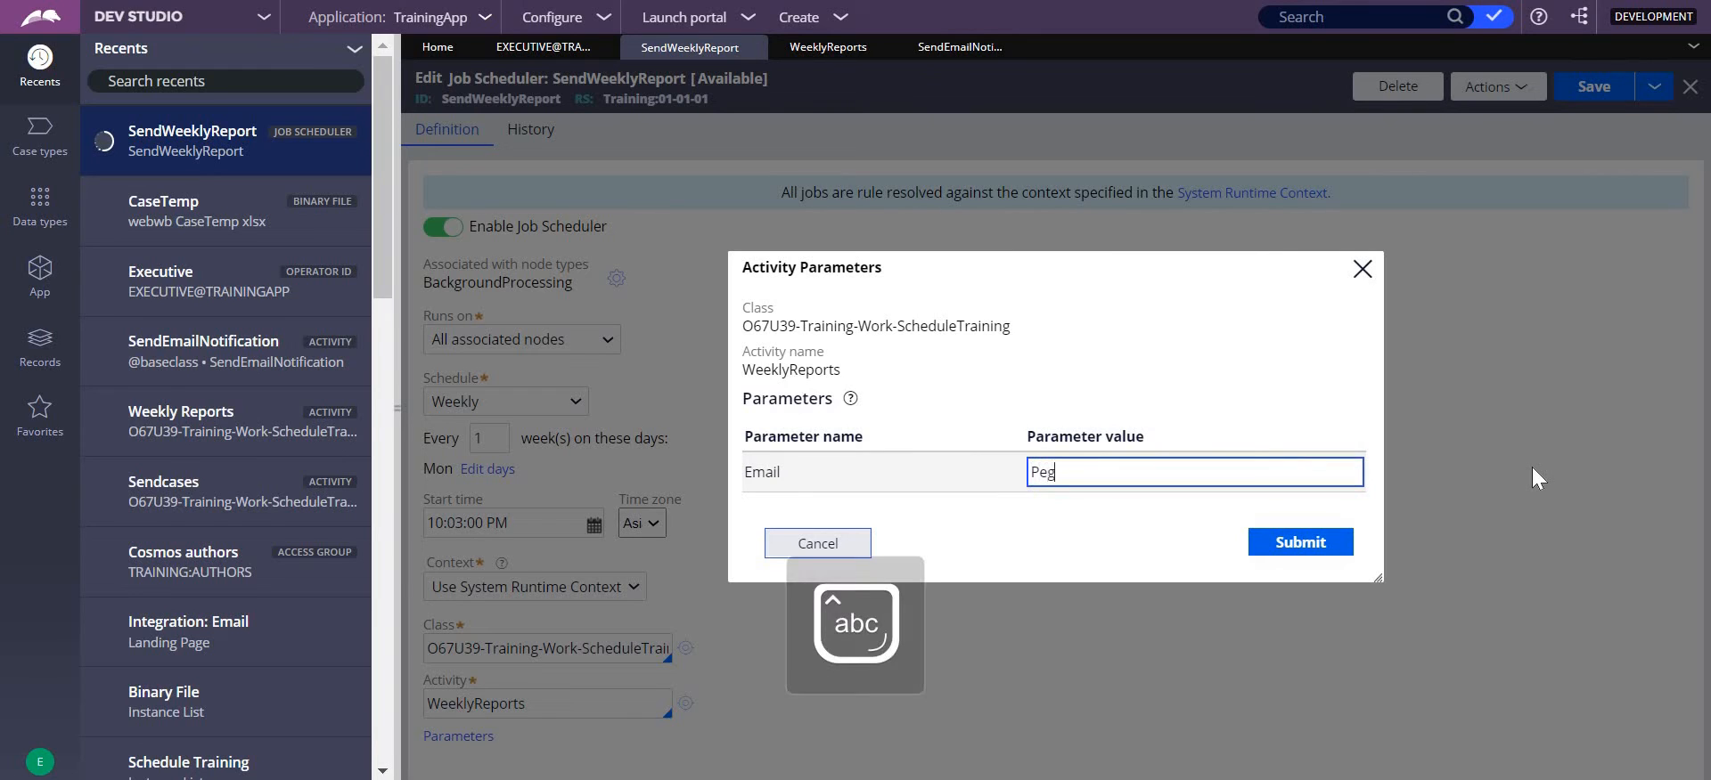
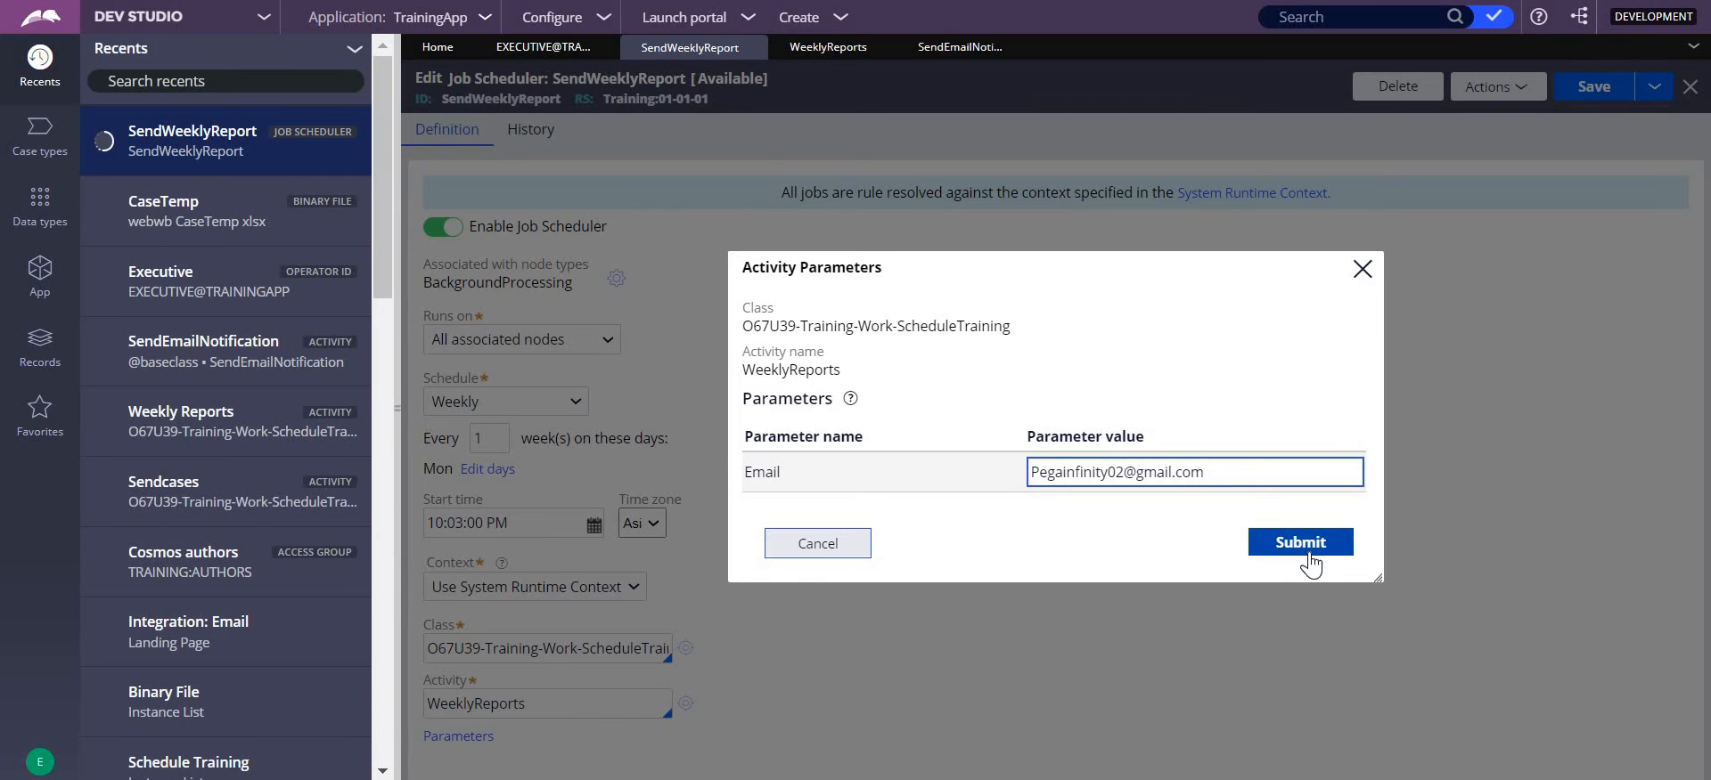
{"action": "left_click", "coordinate": [1302, 542]}
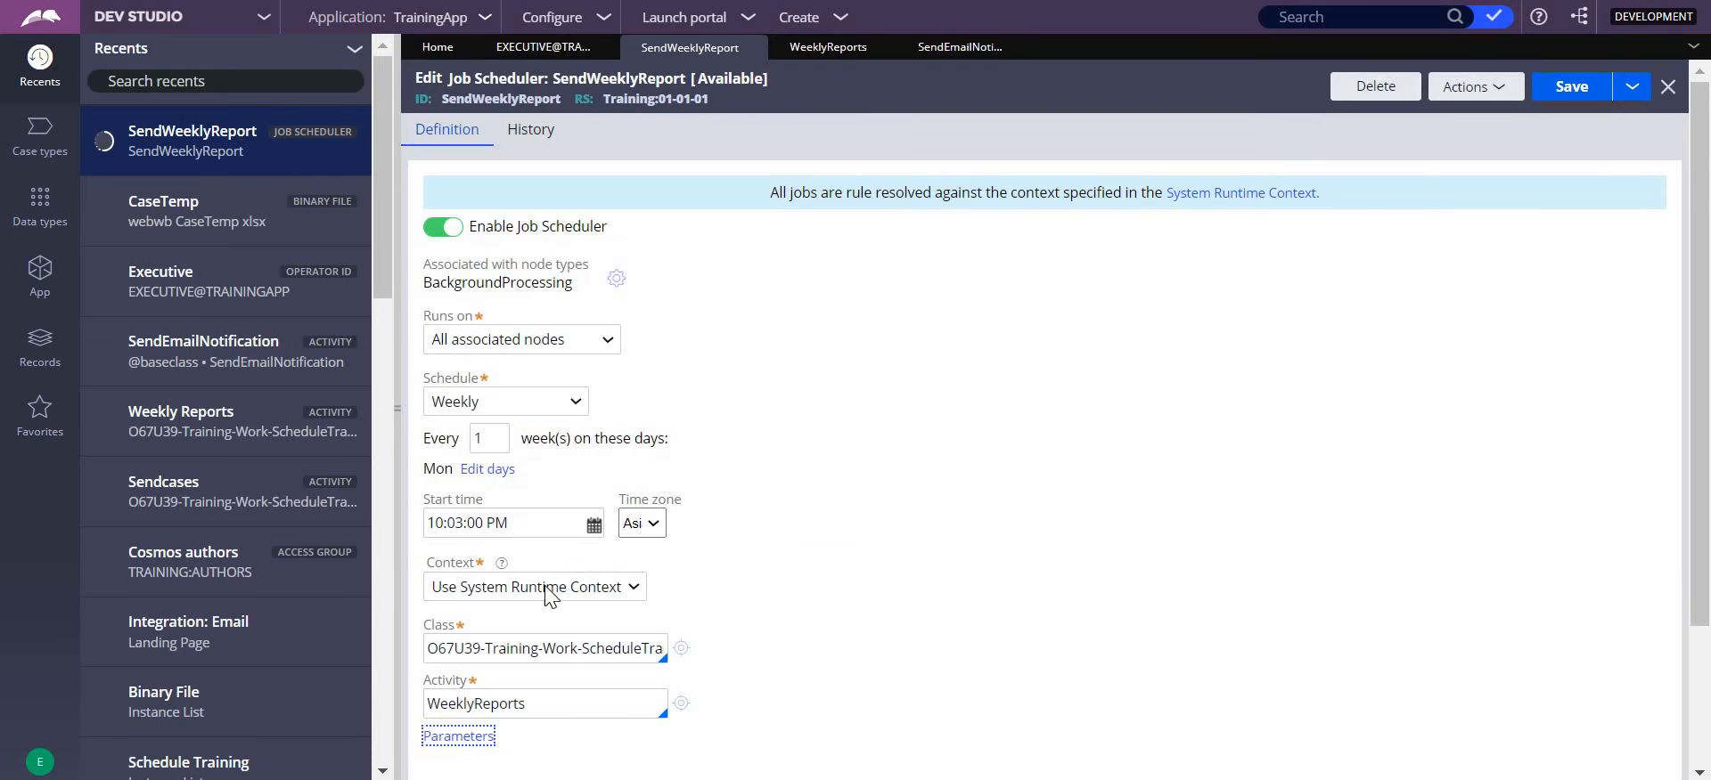
- Set the job scheduler's start time to 10:04:00 PM and save the rule
{"action": "left_click", "coordinate": [463, 525]}
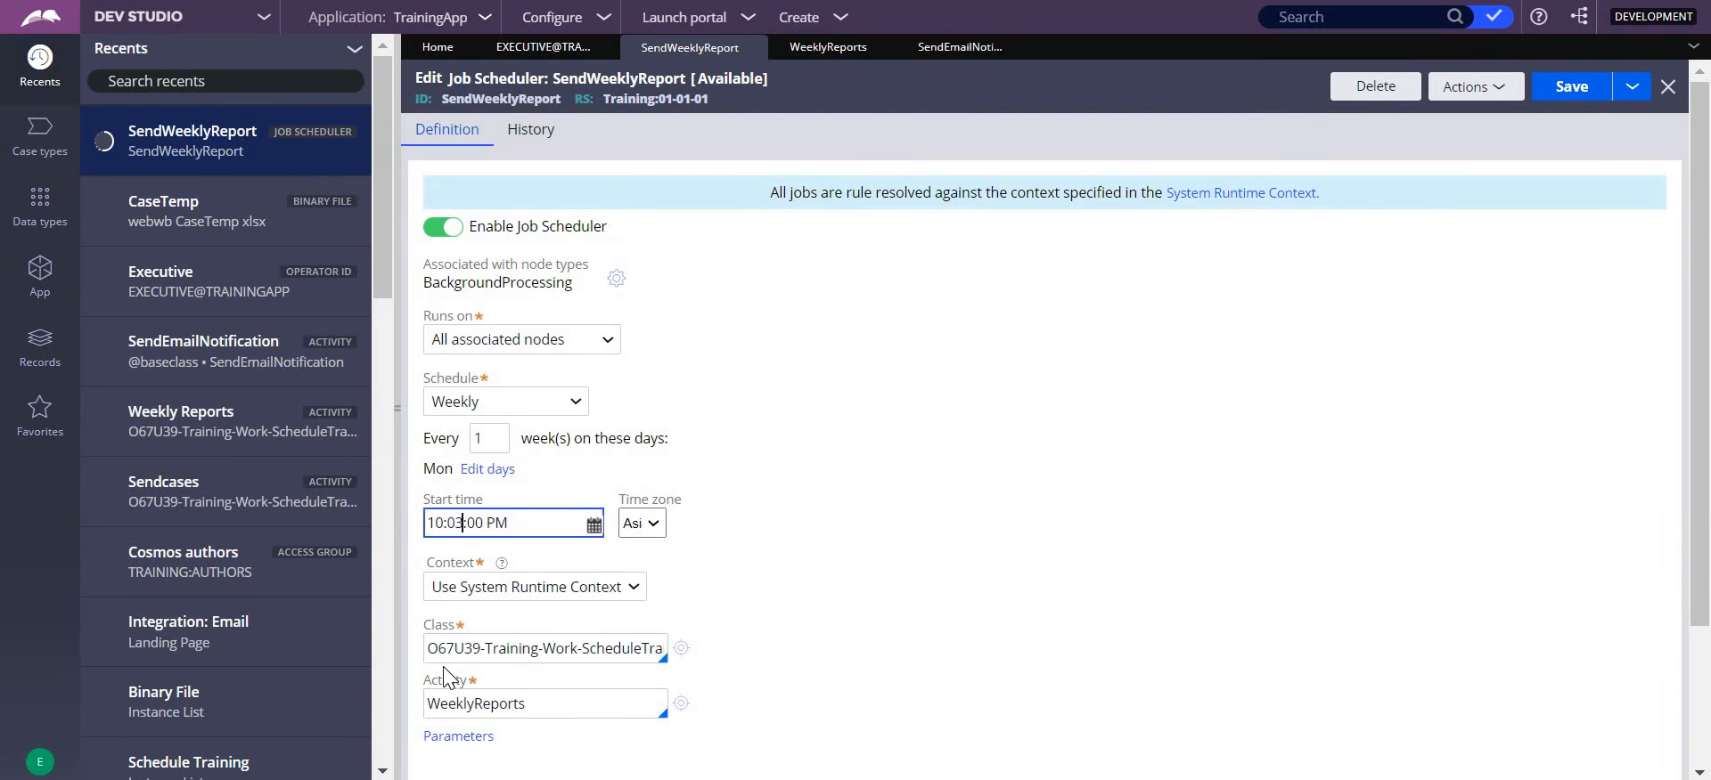
{"action": "key", "text": "BackSpace"}
{"action": "type", "text": "4"}
{"action": "left_click", "coordinate": [1572, 89]}
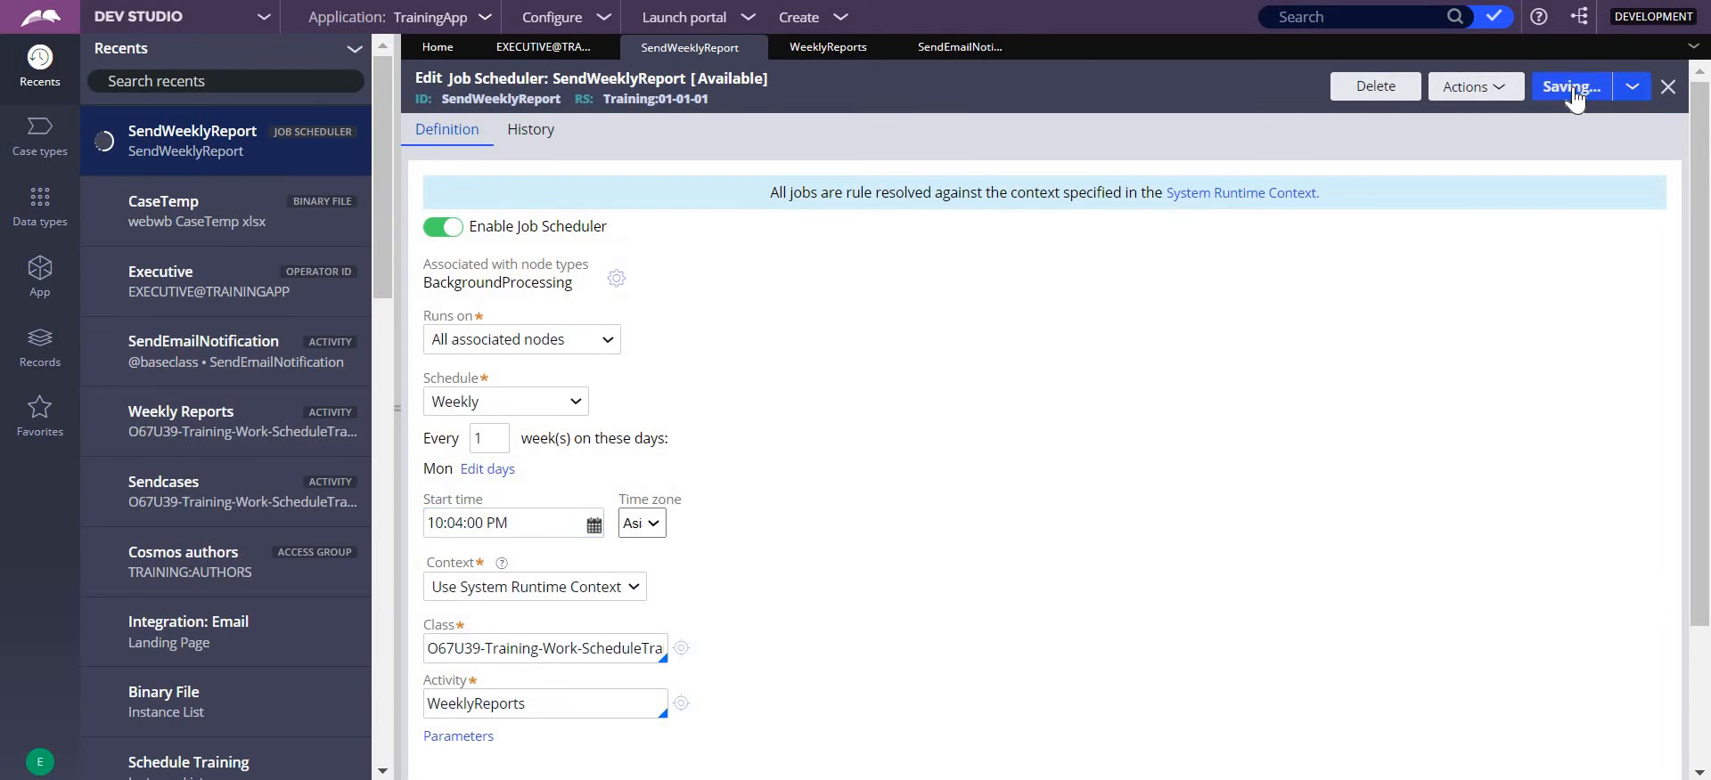
- Return to Admin Studio and check the status of the latest SendWeeklyReport execution
{"action": "left_click", "coordinate": [261, 25]}
{"action": "left_click", "coordinate": [153, 116]}
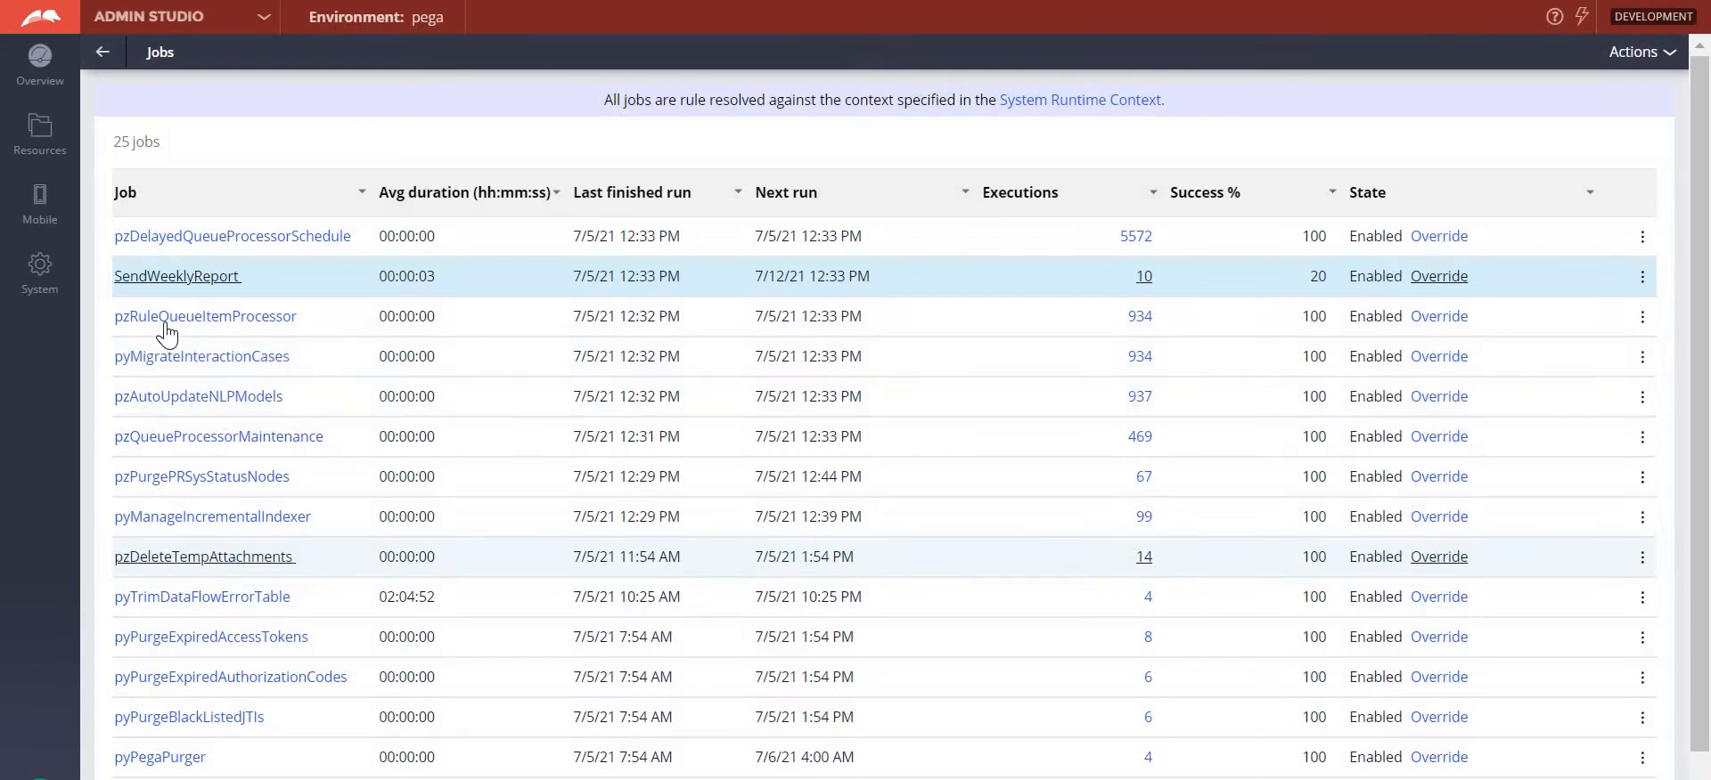
{"action": "left_click", "coordinate": [1143, 277]}
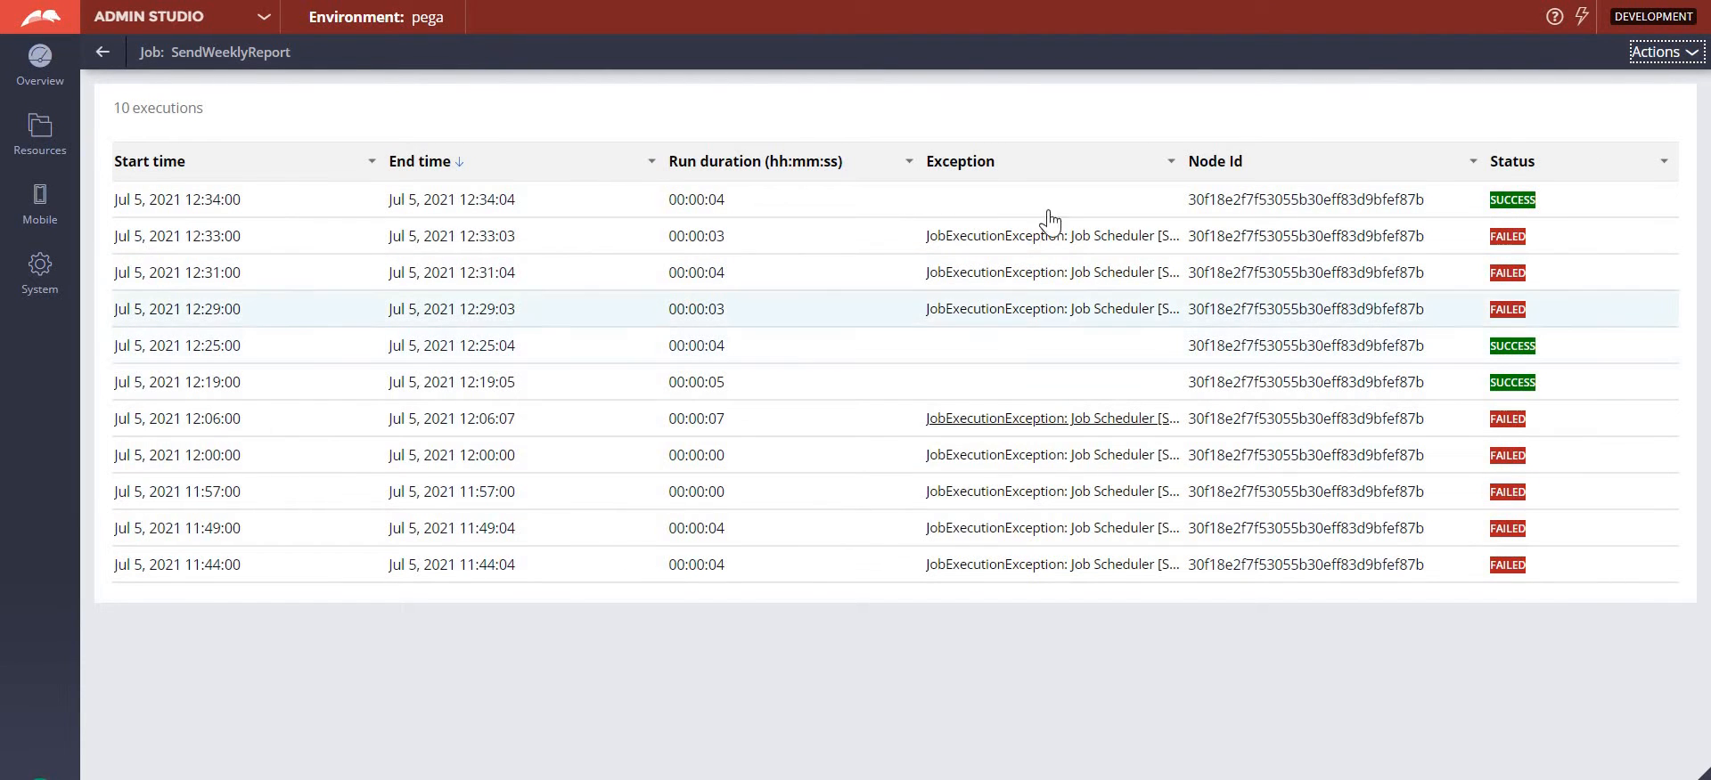
{"action": "double_click", "coordinate": [1504, 201]}
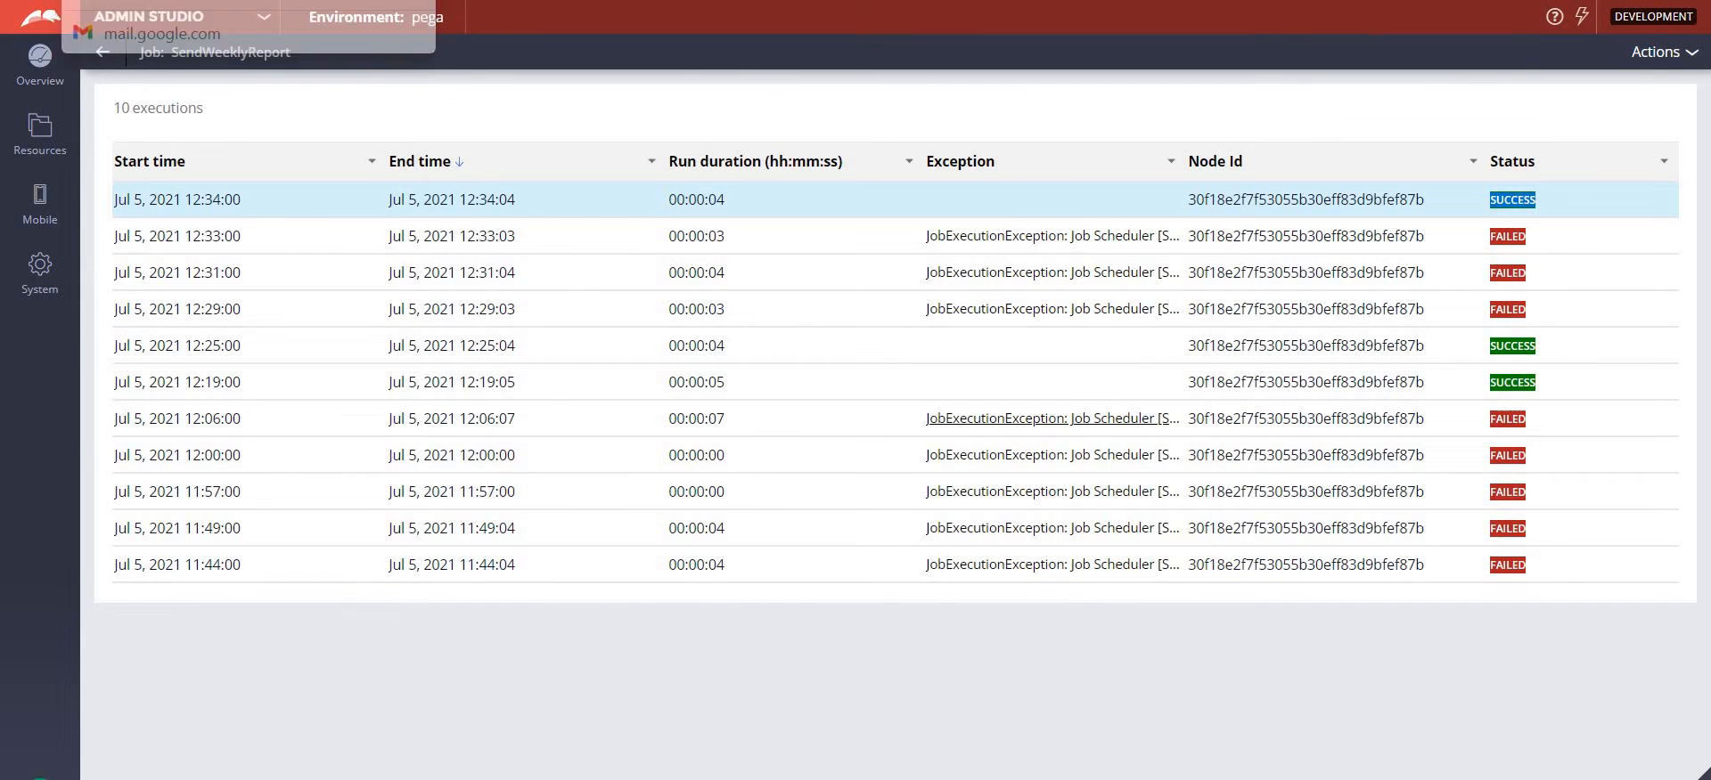
- Switch to Gmail, refresh the sent mail, and check the sending time of the newest message in the Weekly Case Reoprts conversation
{"action": "left_click", "coordinate": [178, 2]}
{"action": "left_click", "coordinate": [153, 342]}
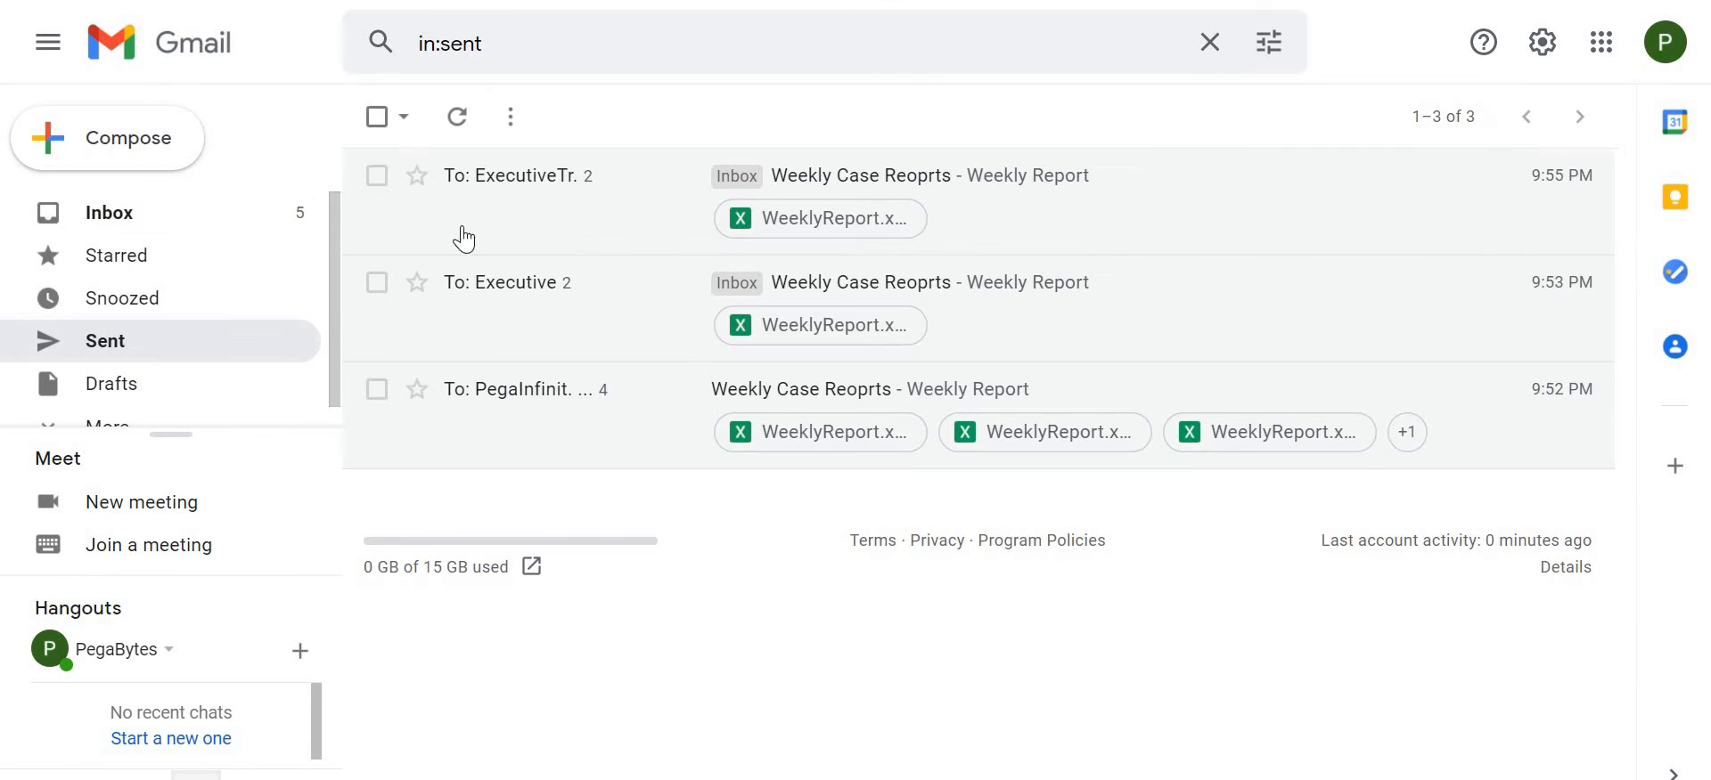
{"action": "left_click", "coordinate": [457, 124]}
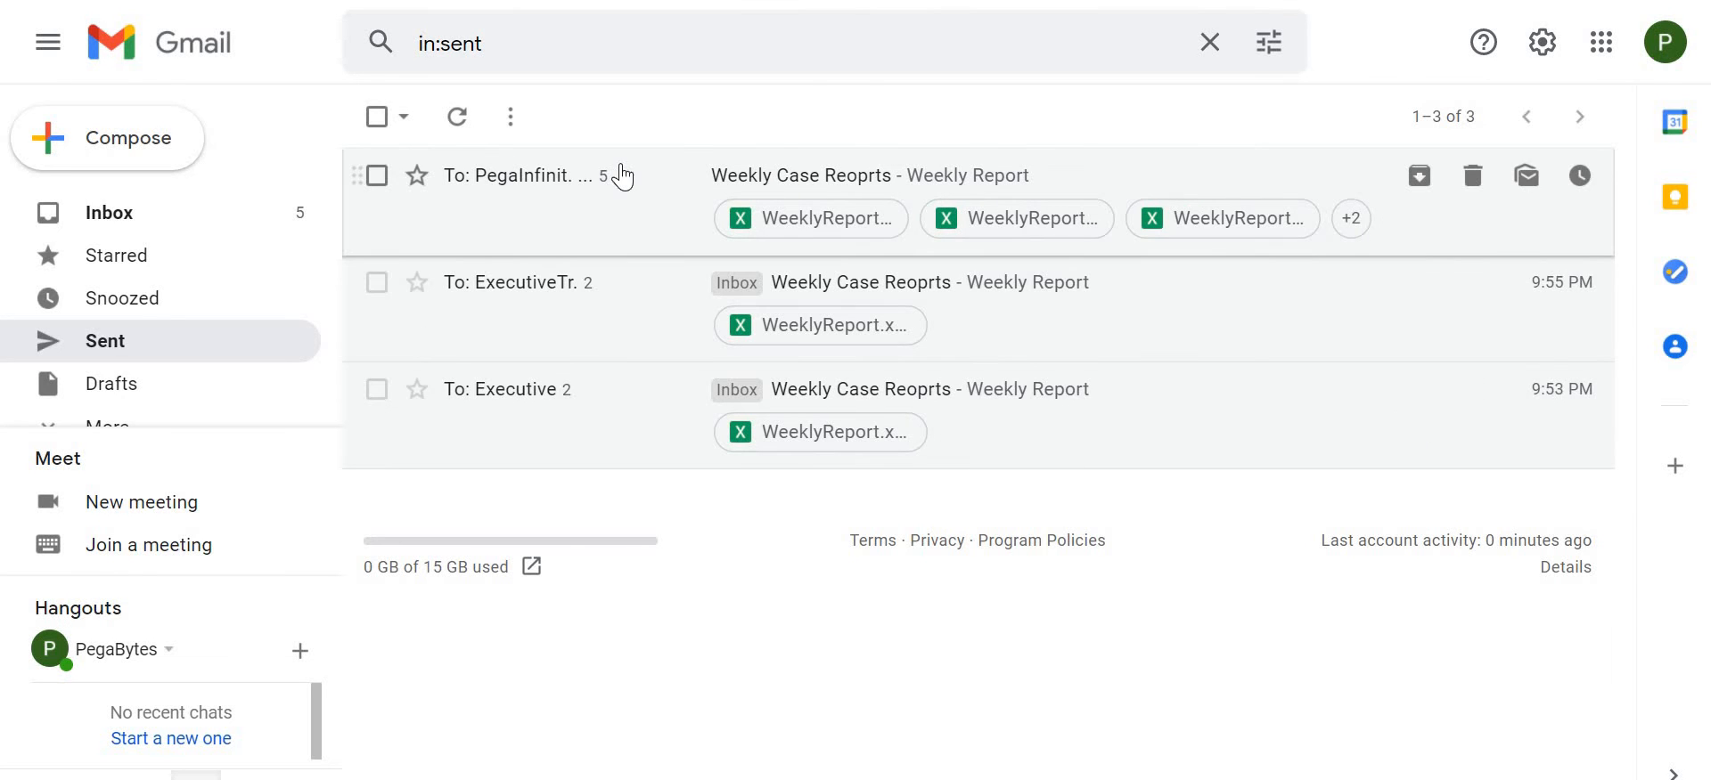
{"action": "left_click", "coordinate": [458, 251]}
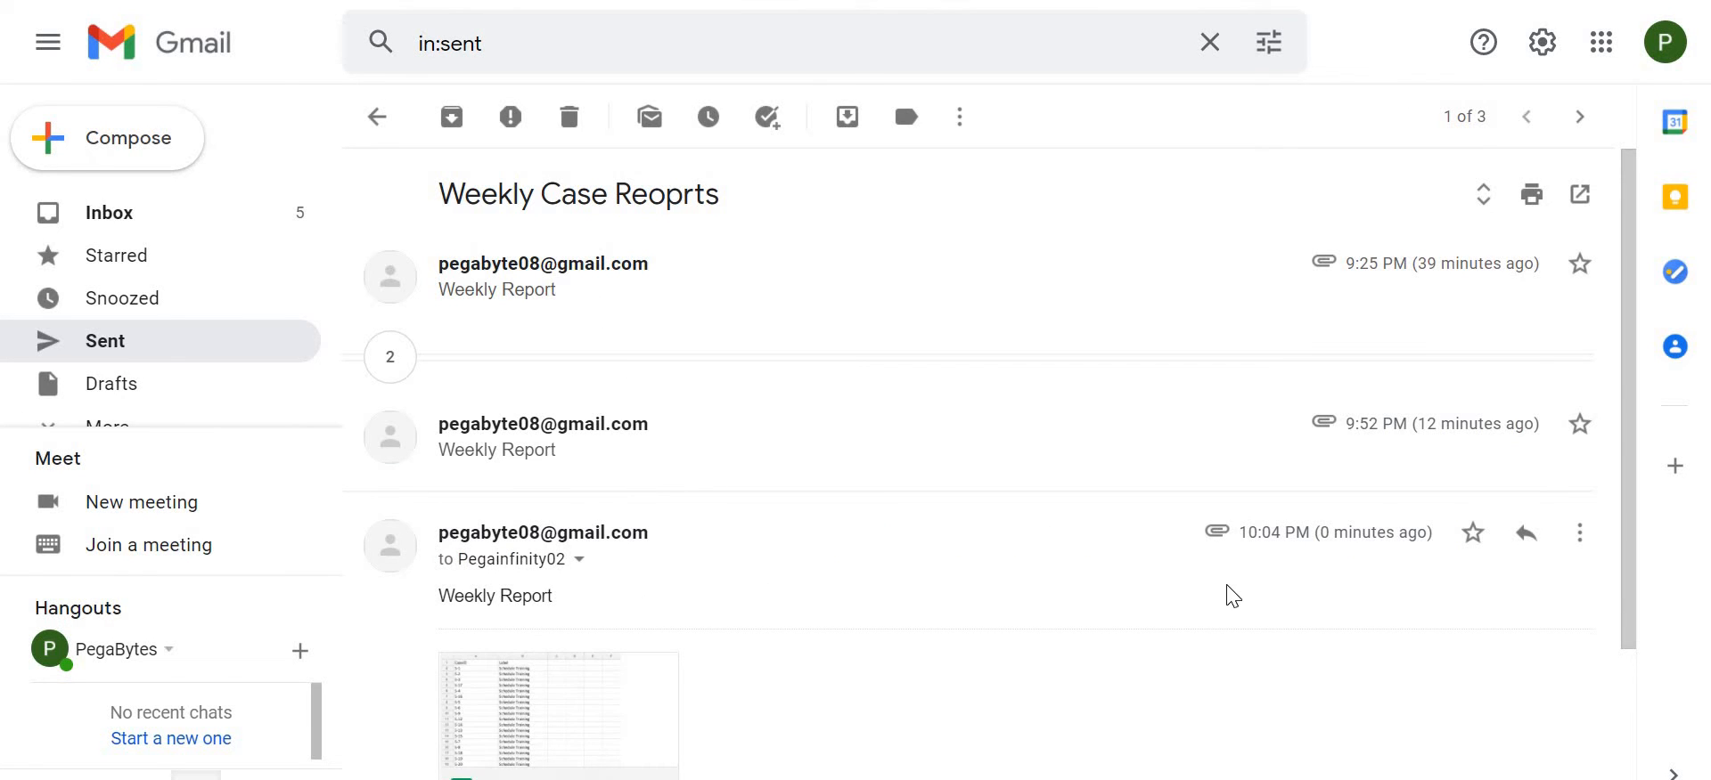
{"action": "left_click_drag", "start_coordinate": [1239, 532], "coordinate": [1426, 533]}
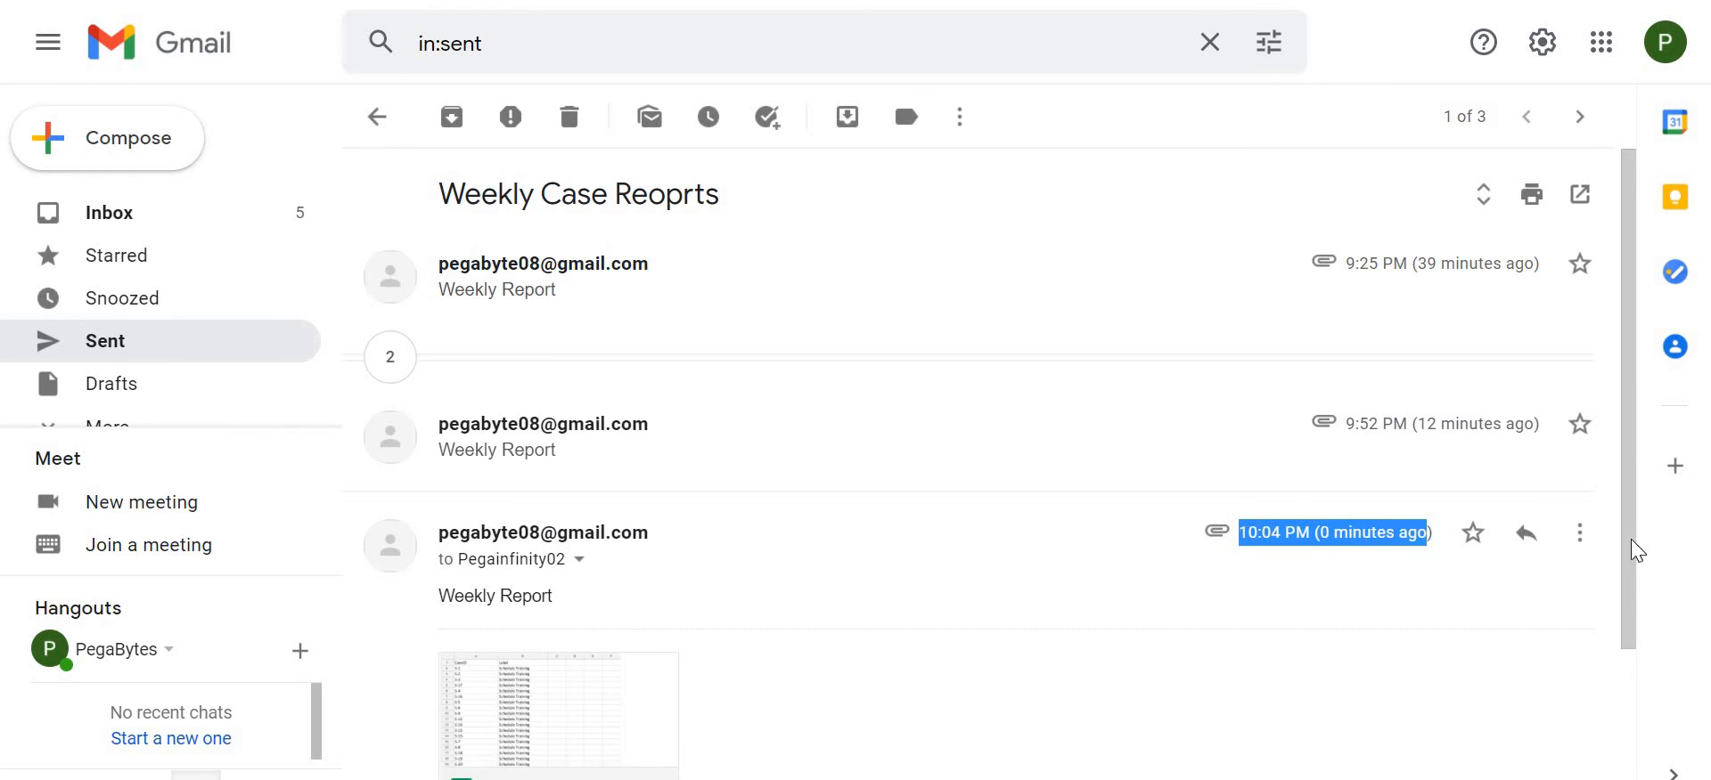
- Preview the WeeklyReport.xlsx attachment of the newest message, review its case list, and close the preview
{"action": "scroll", "coordinate": [859, 589], "scroll_direction": "down", "scroll_amount": 2}
{"action": "left_click", "coordinate": [480, 524]}
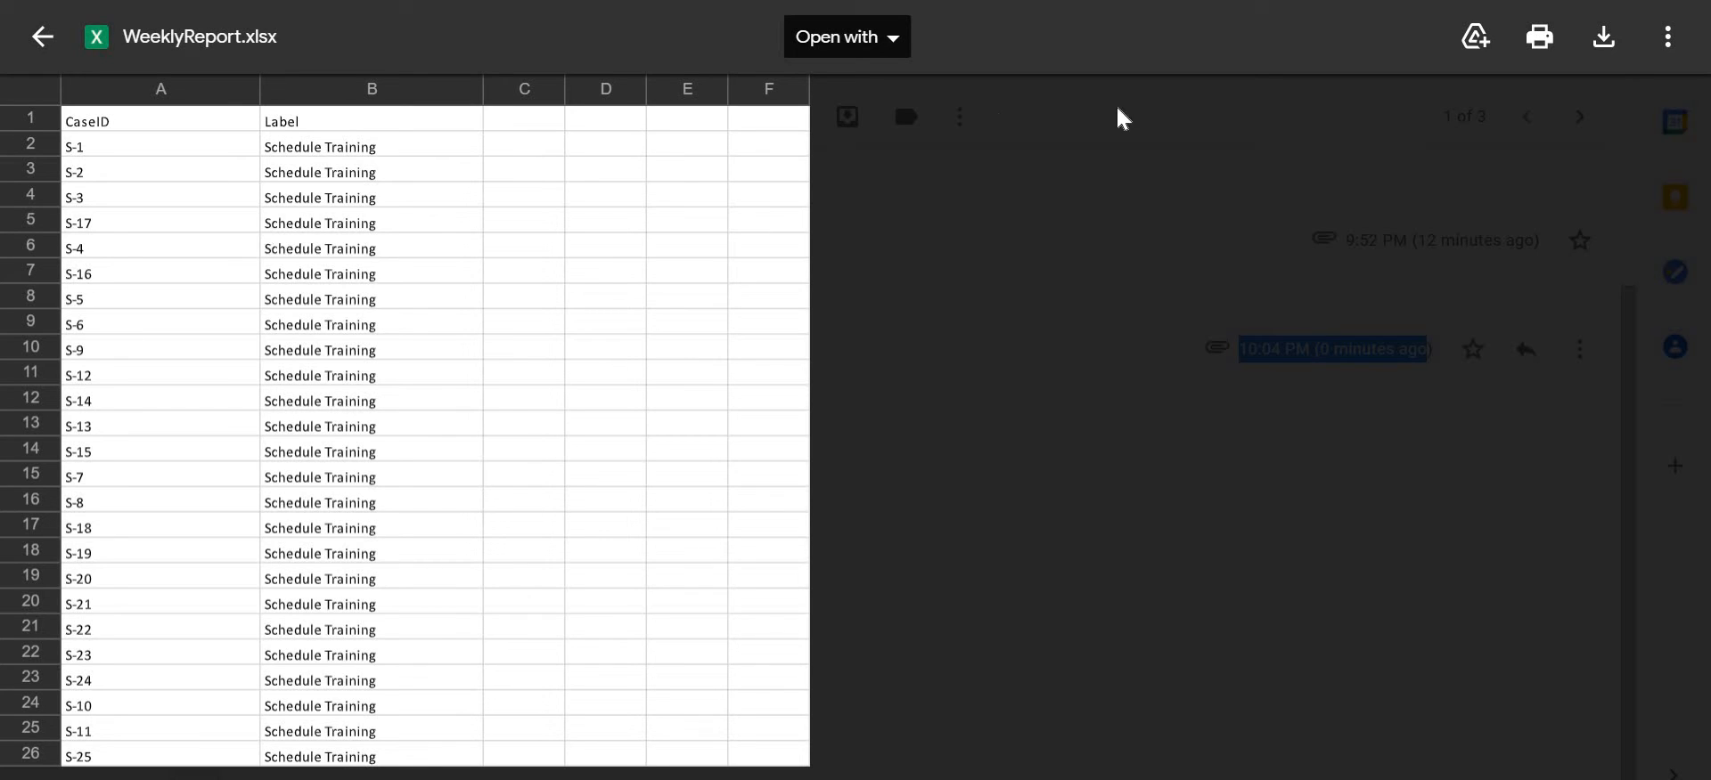
{"action": "left_click", "coordinate": [42, 37]}
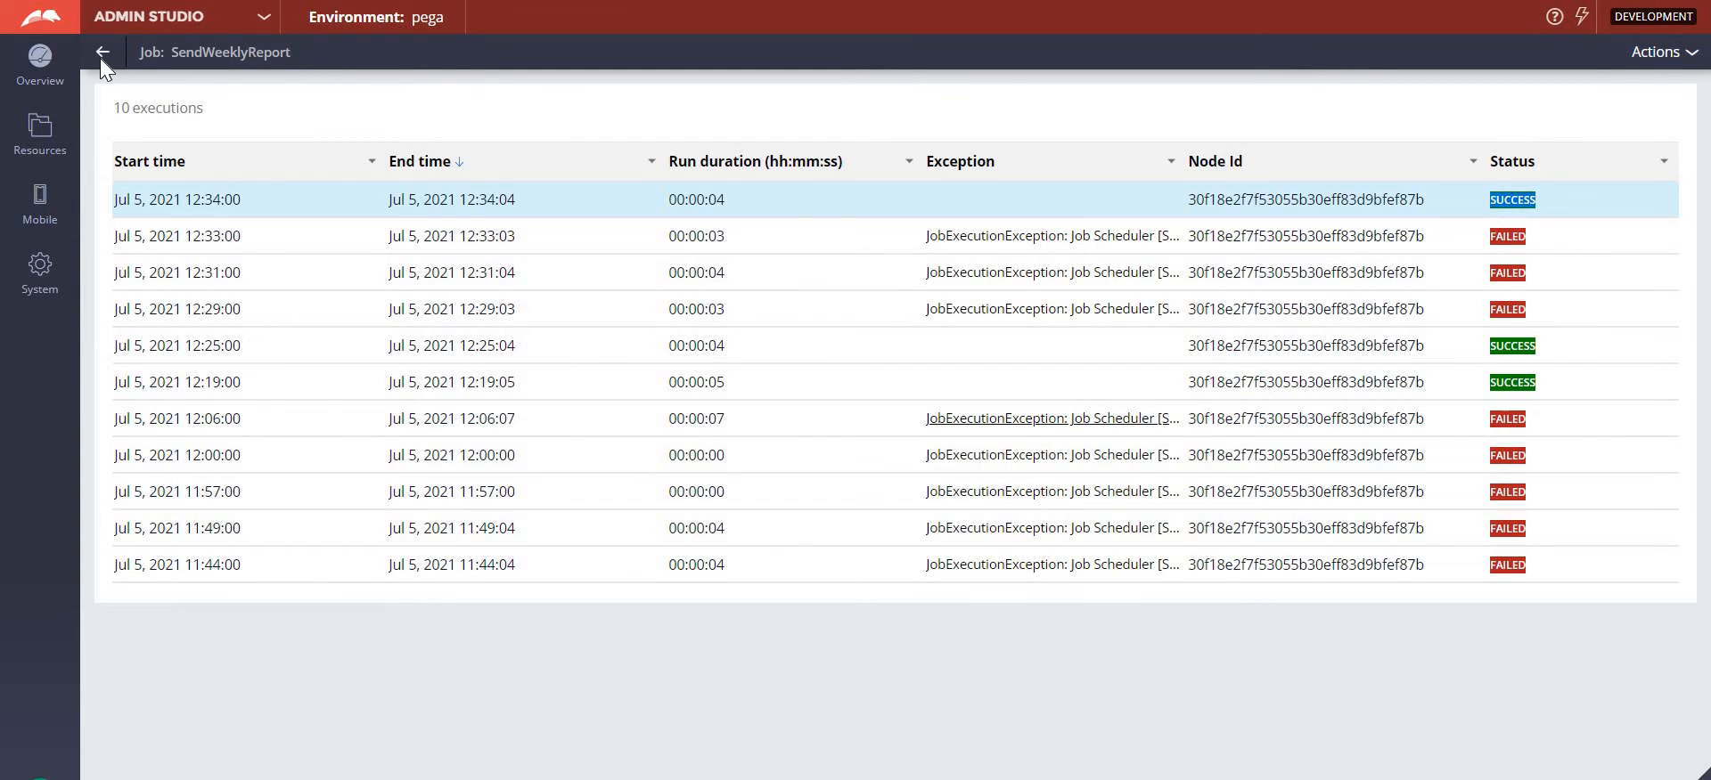
- Leave the Admin Studio job pages, switch to Dev Studio, and open the Weekly Reports activity
{"action": "left_click", "coordinate": [101, 59]}
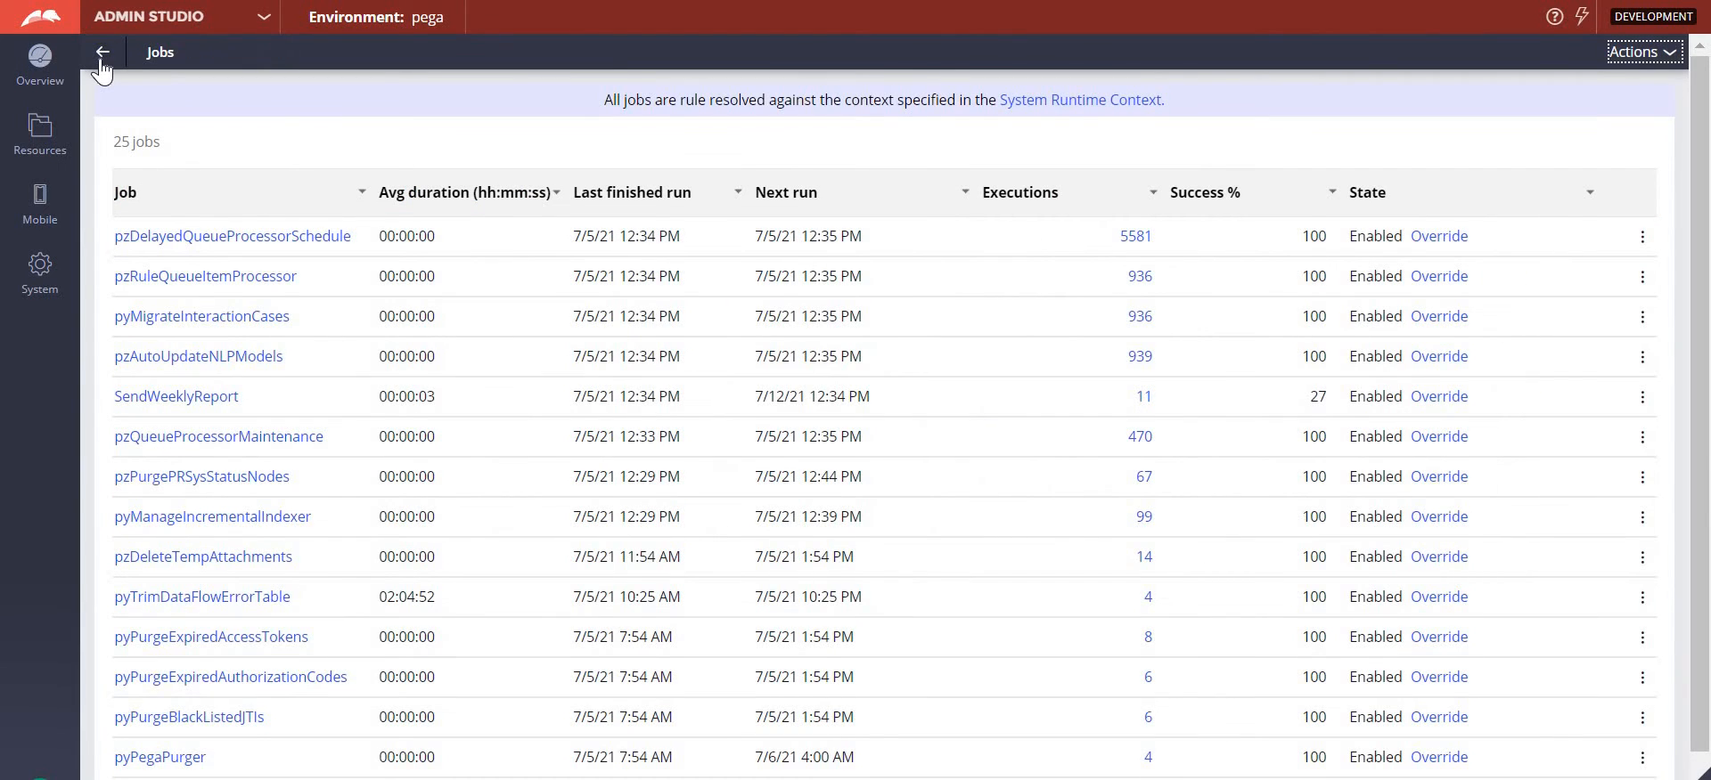
{"action": "left_click", "coordinate": [101, 57]}
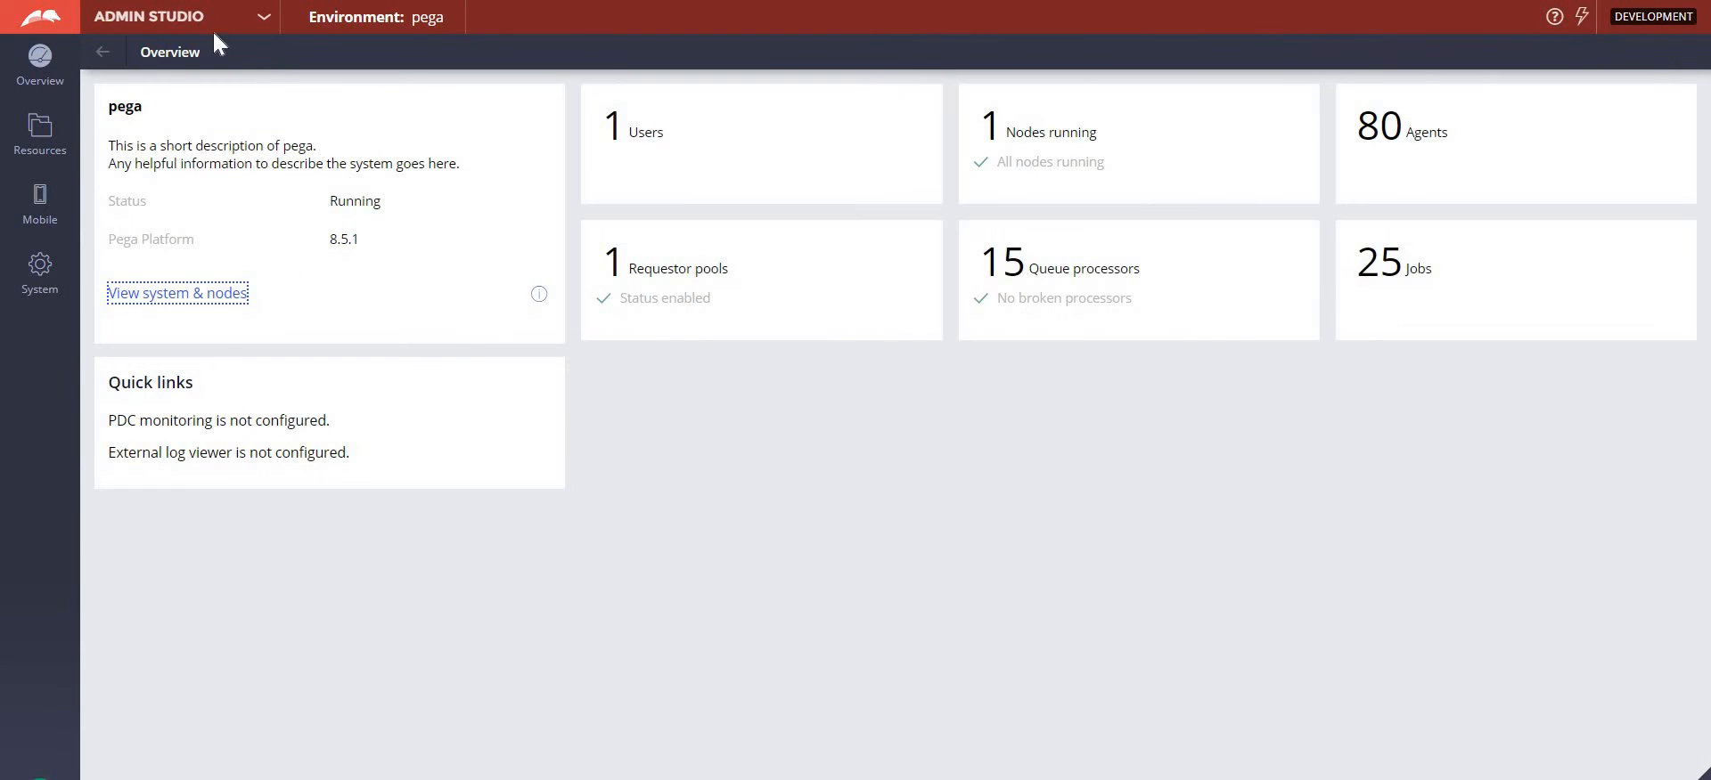
{"action": "left_click", "coordinate": [258, 18]}
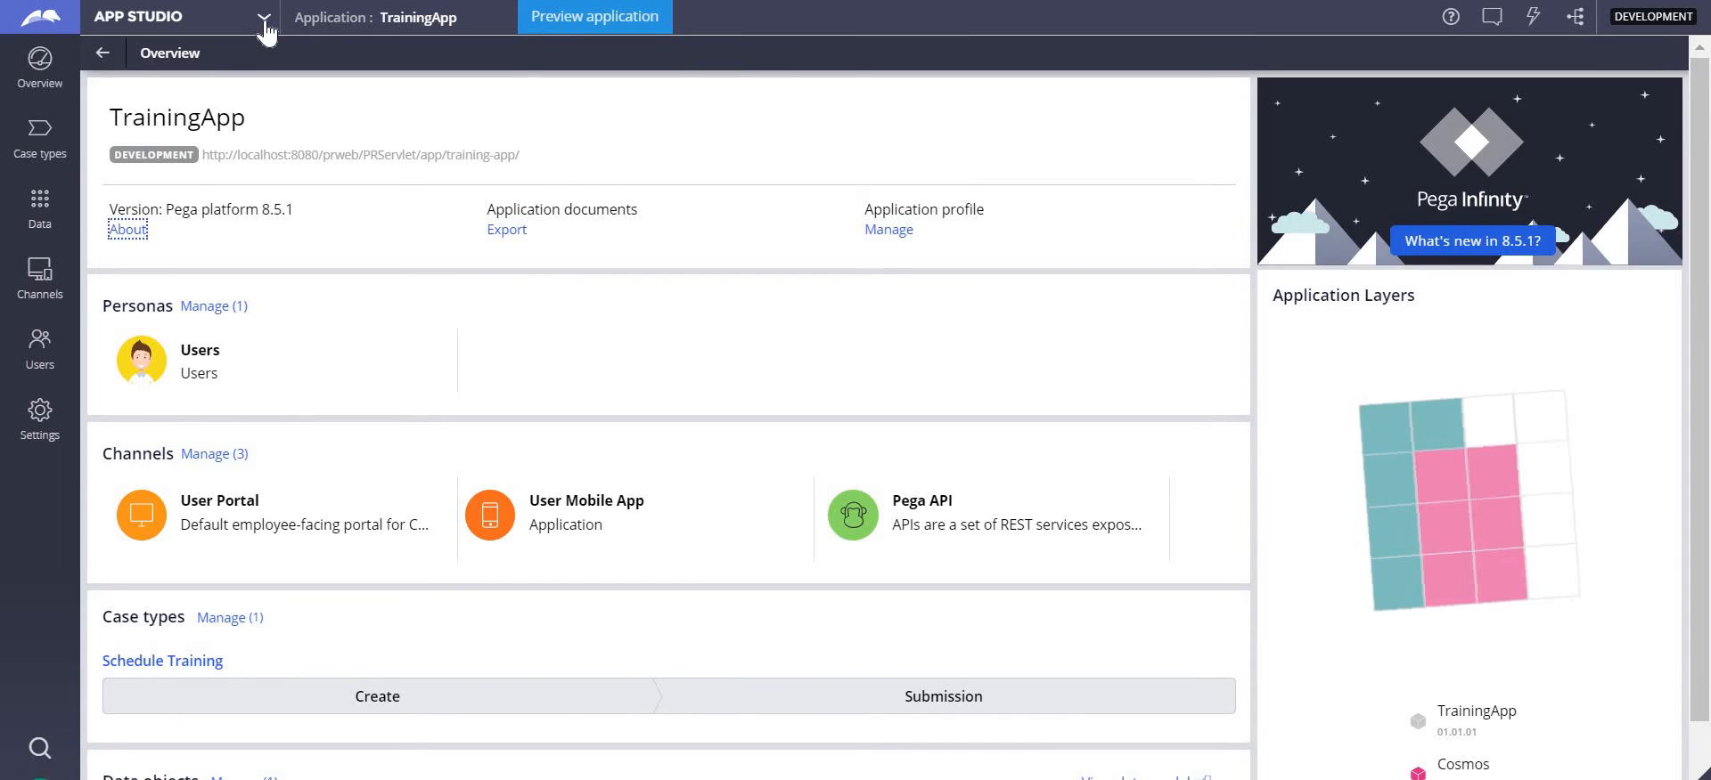
{"action": "left_click", "coordinate": [266, 27]}
{"action": "left_click", "coordinate": [266, 27]}
{"action": "left_click", "coordinate": [267, 27]}
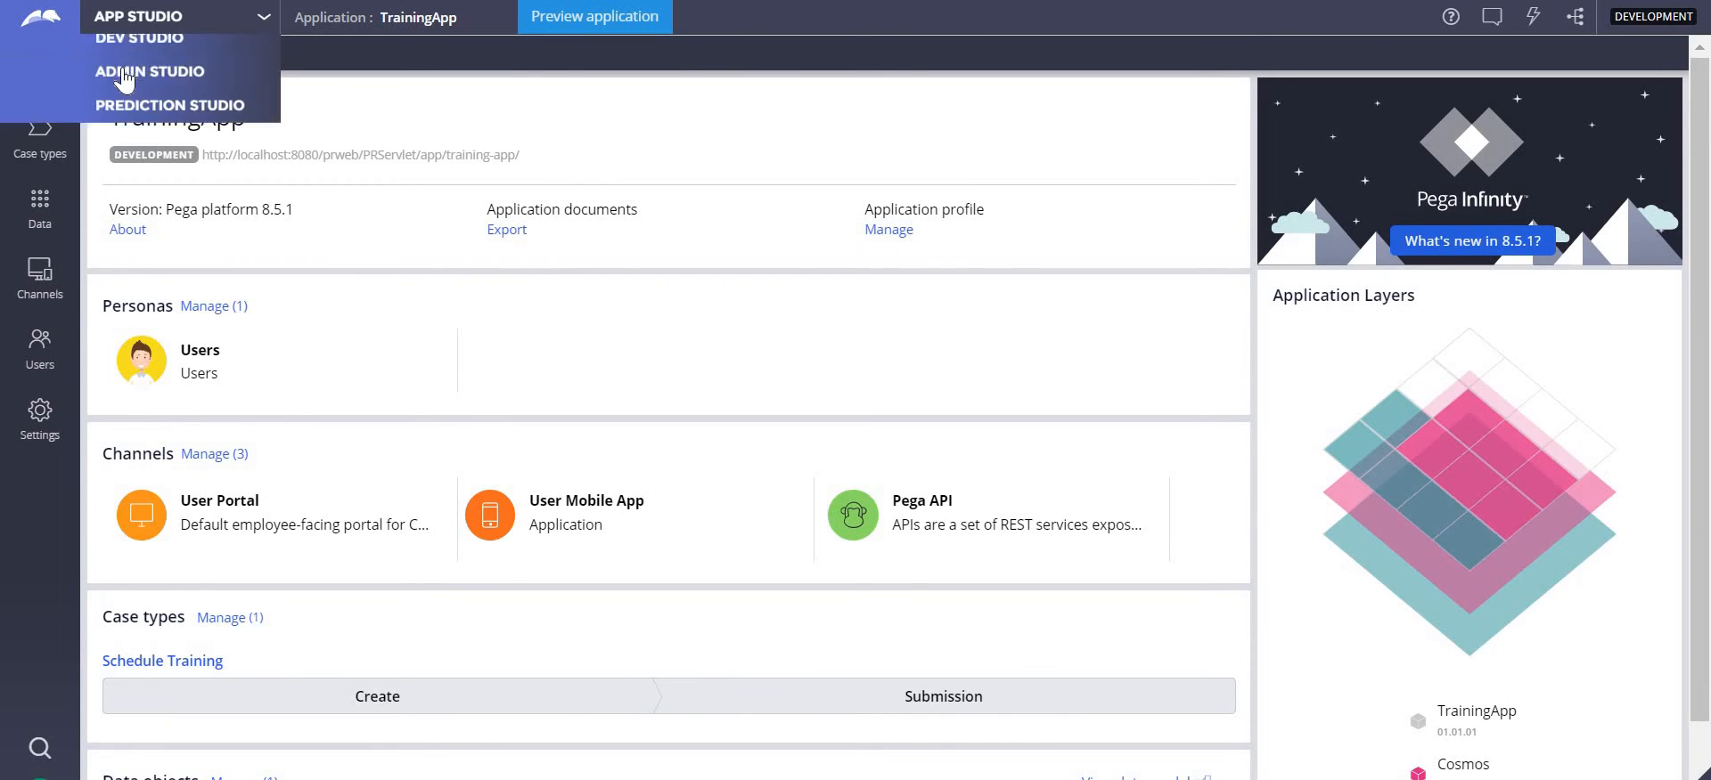
{"action": "left_click", "coordinate": [125, 78]}
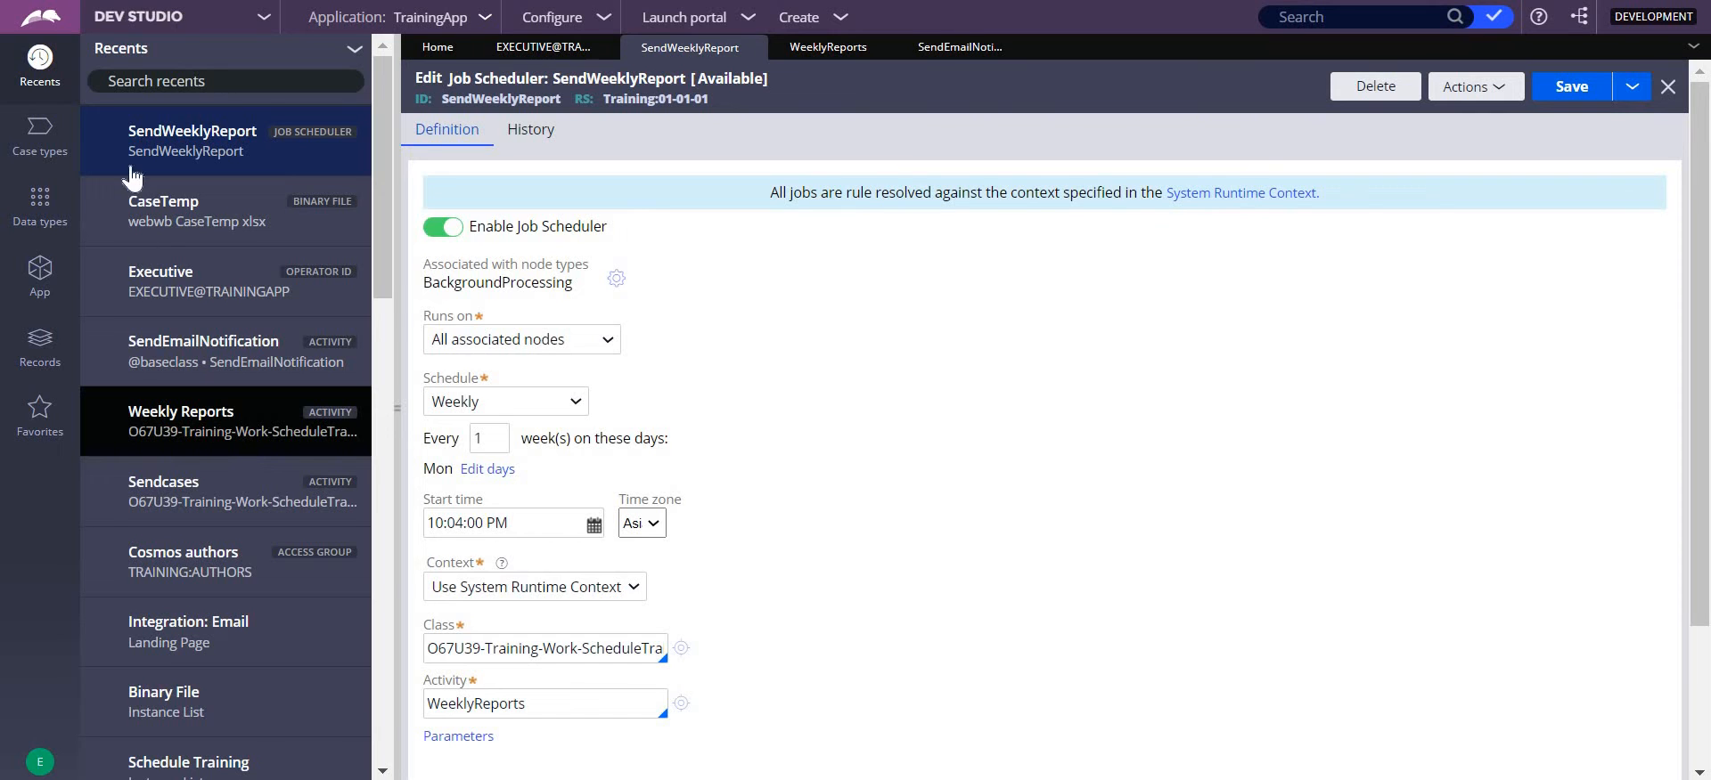
{"action": "left_click", "coordinate": [202, 413]}
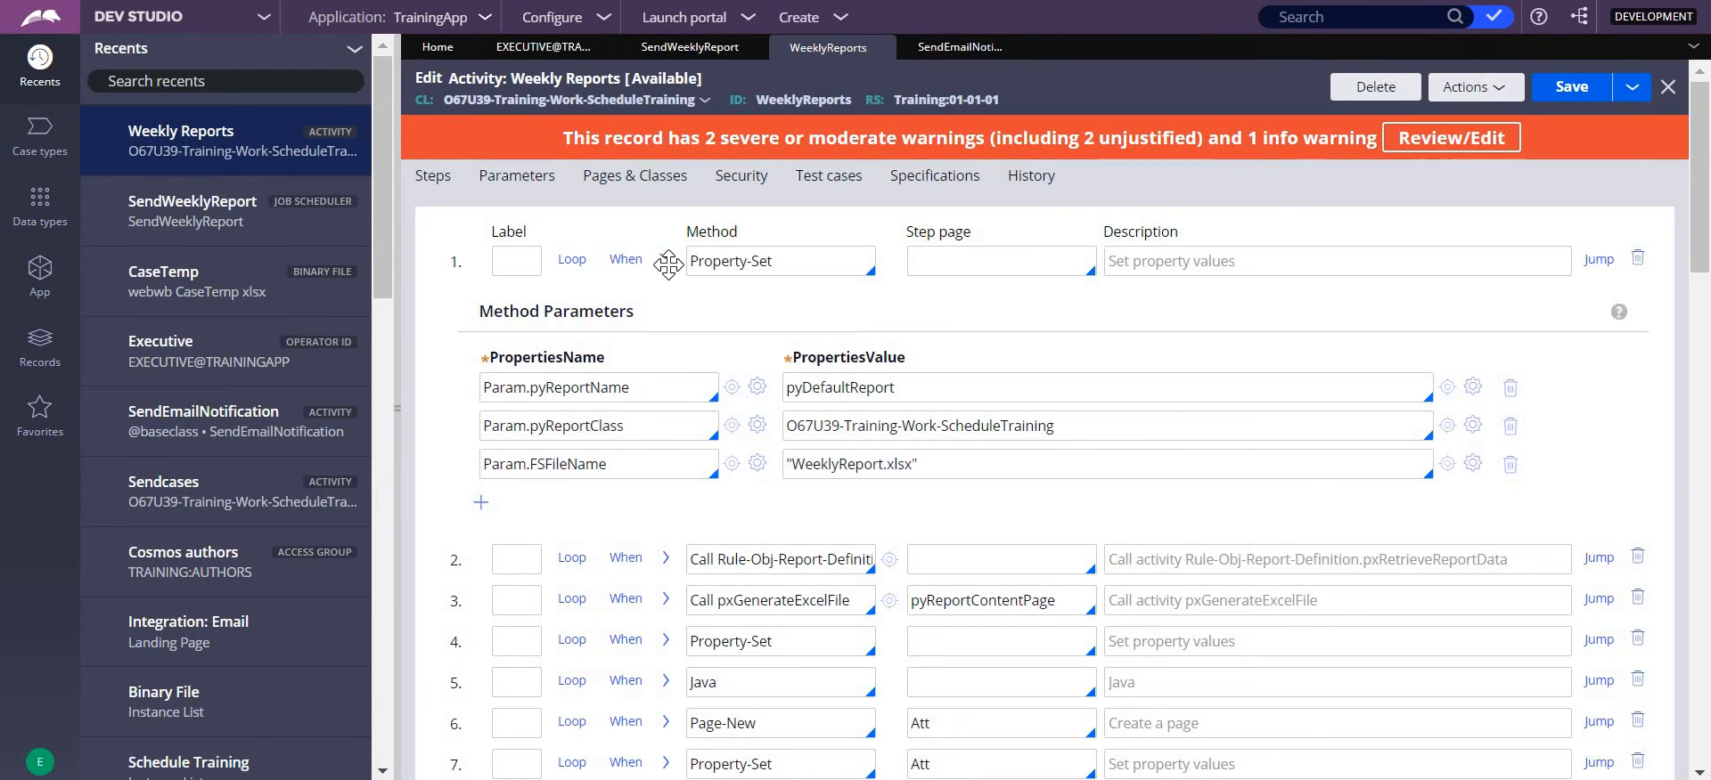
- Review the page names and classes defined for the Weekly Reports activity, from pyReportContentPage through Email, Atts and Att
{"action": "left_click", "coordinate": [667, 260]}
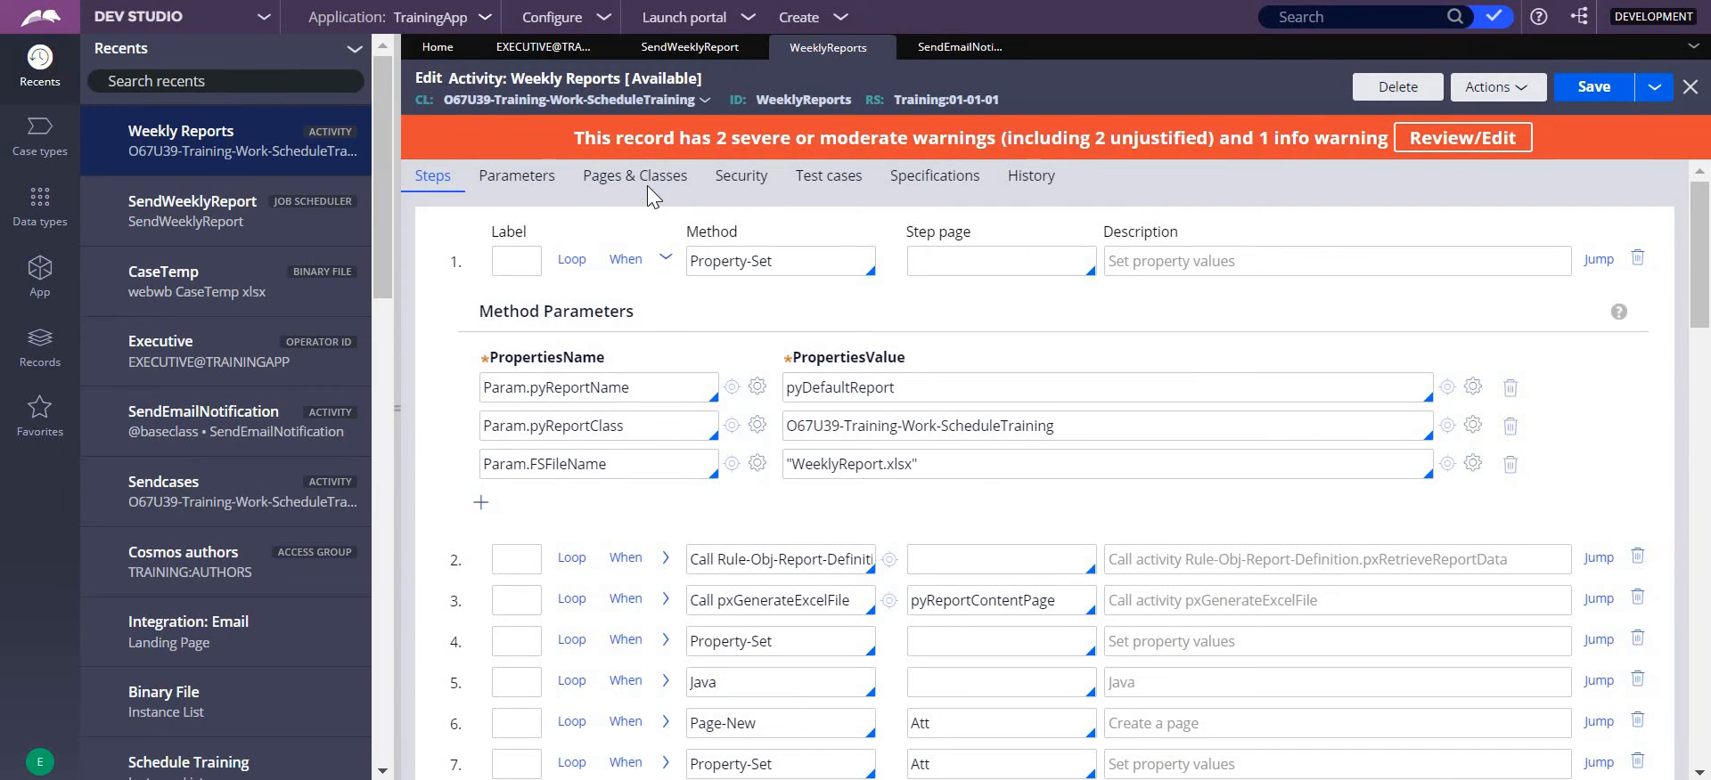
{"action": "left_click", "coordinate": [647, 182]}
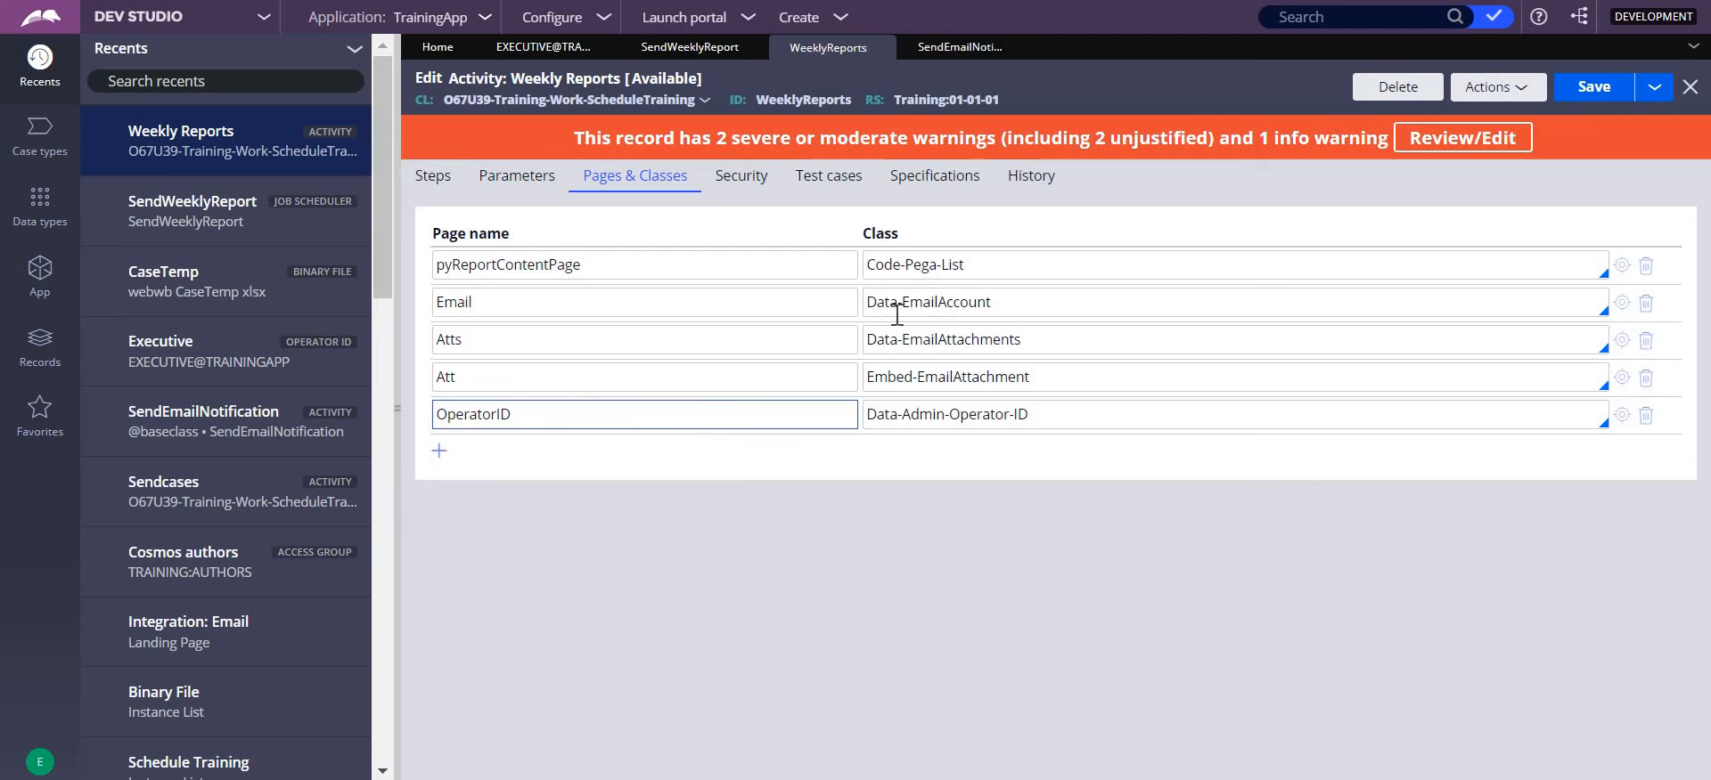
{"action": "left_click_drag", "start_coordinate": [623, 261], "coordinate": [436, 263]}
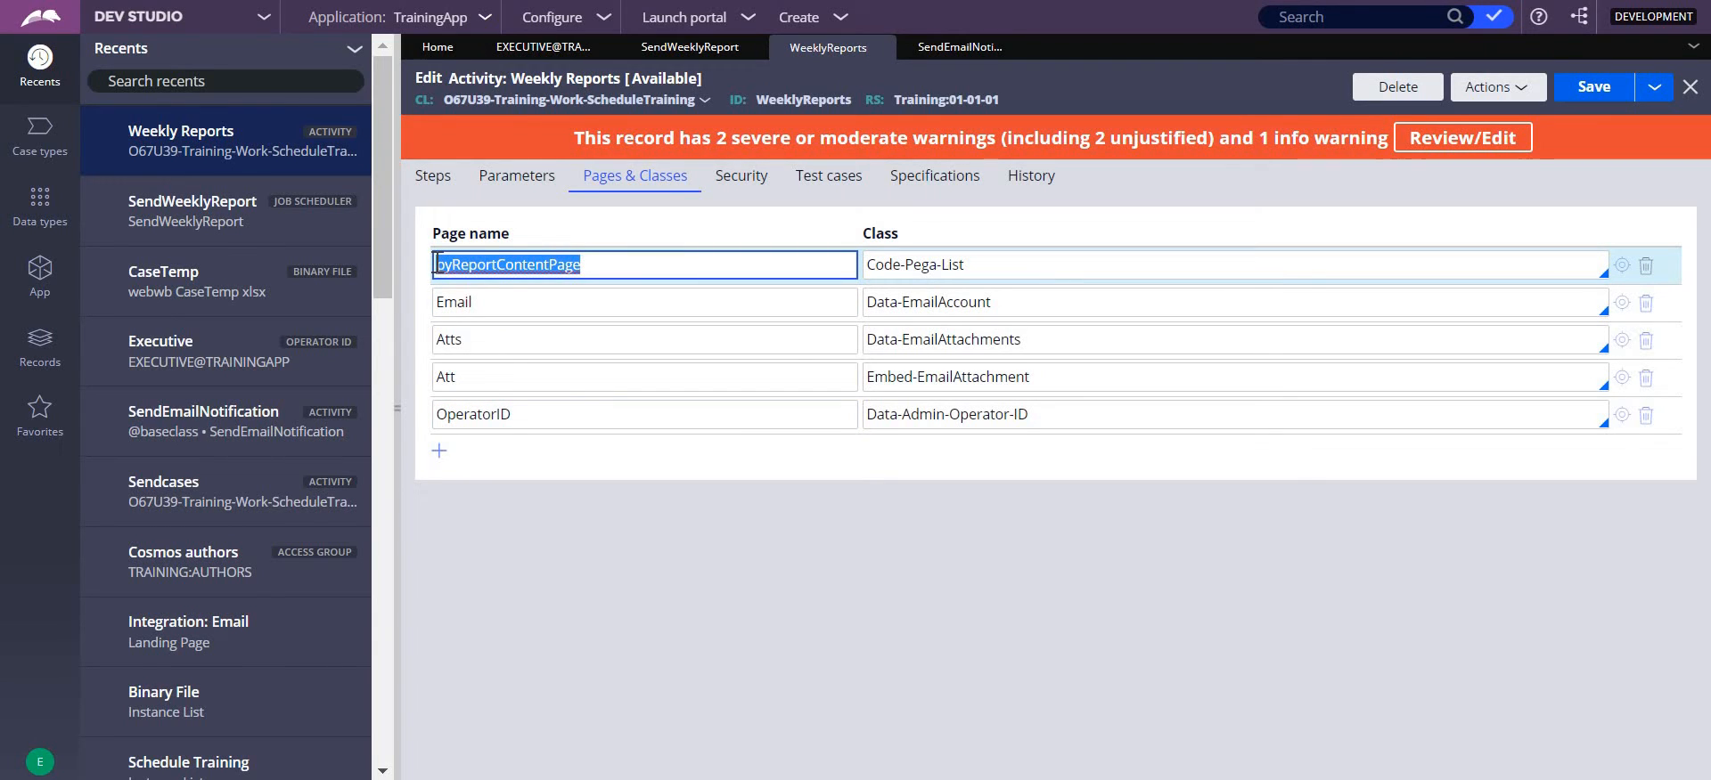
{"action": "left_click", "coordinate": [497, 304]}
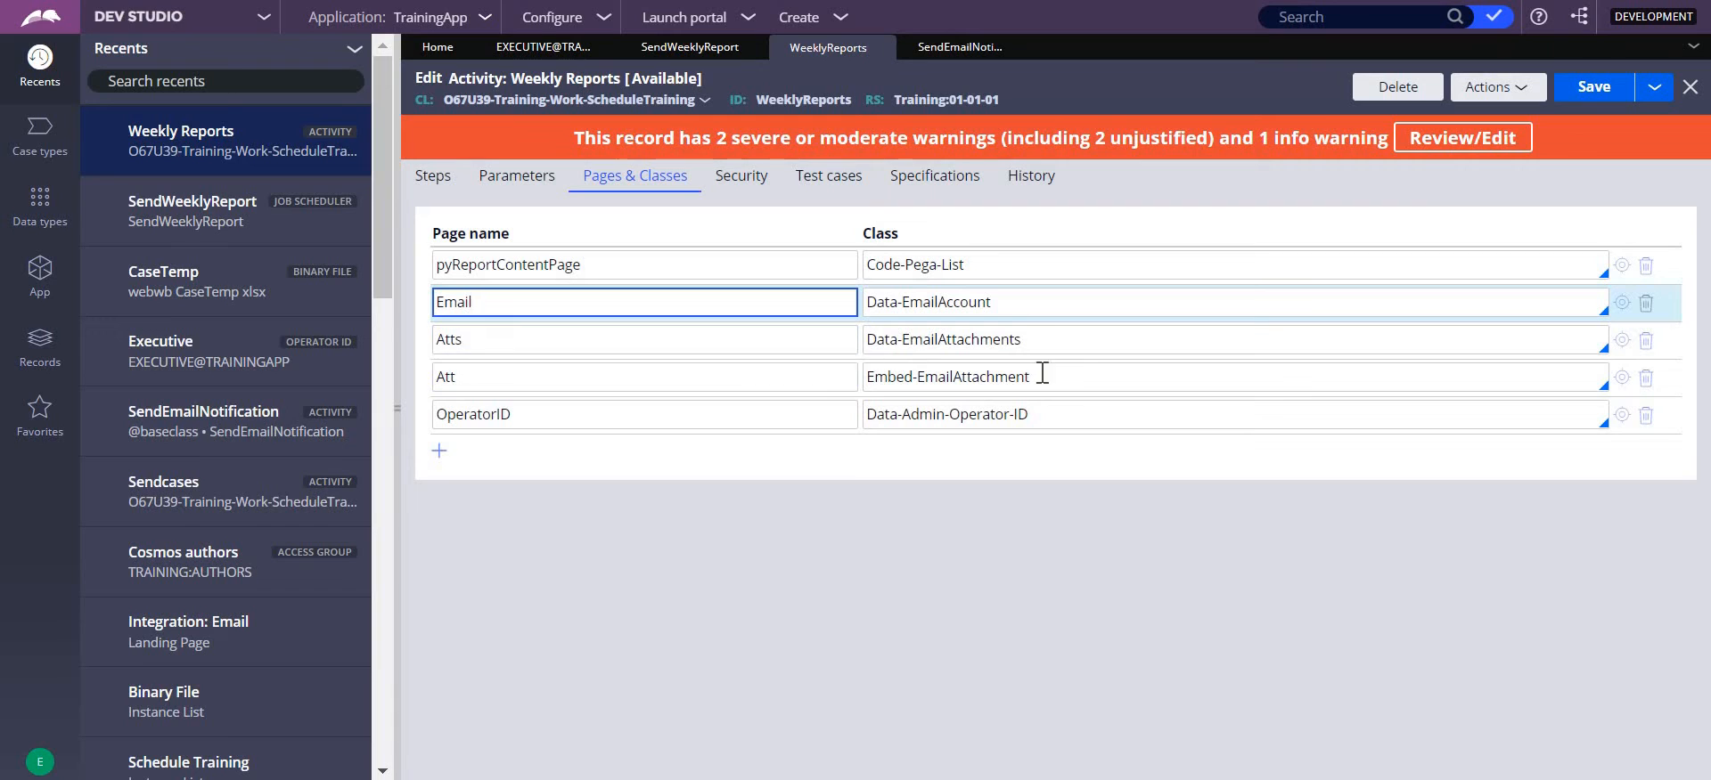
{"action": "left_click_drag", "start_coordinate": [1051, 373], "coordinate": [754, 378]}
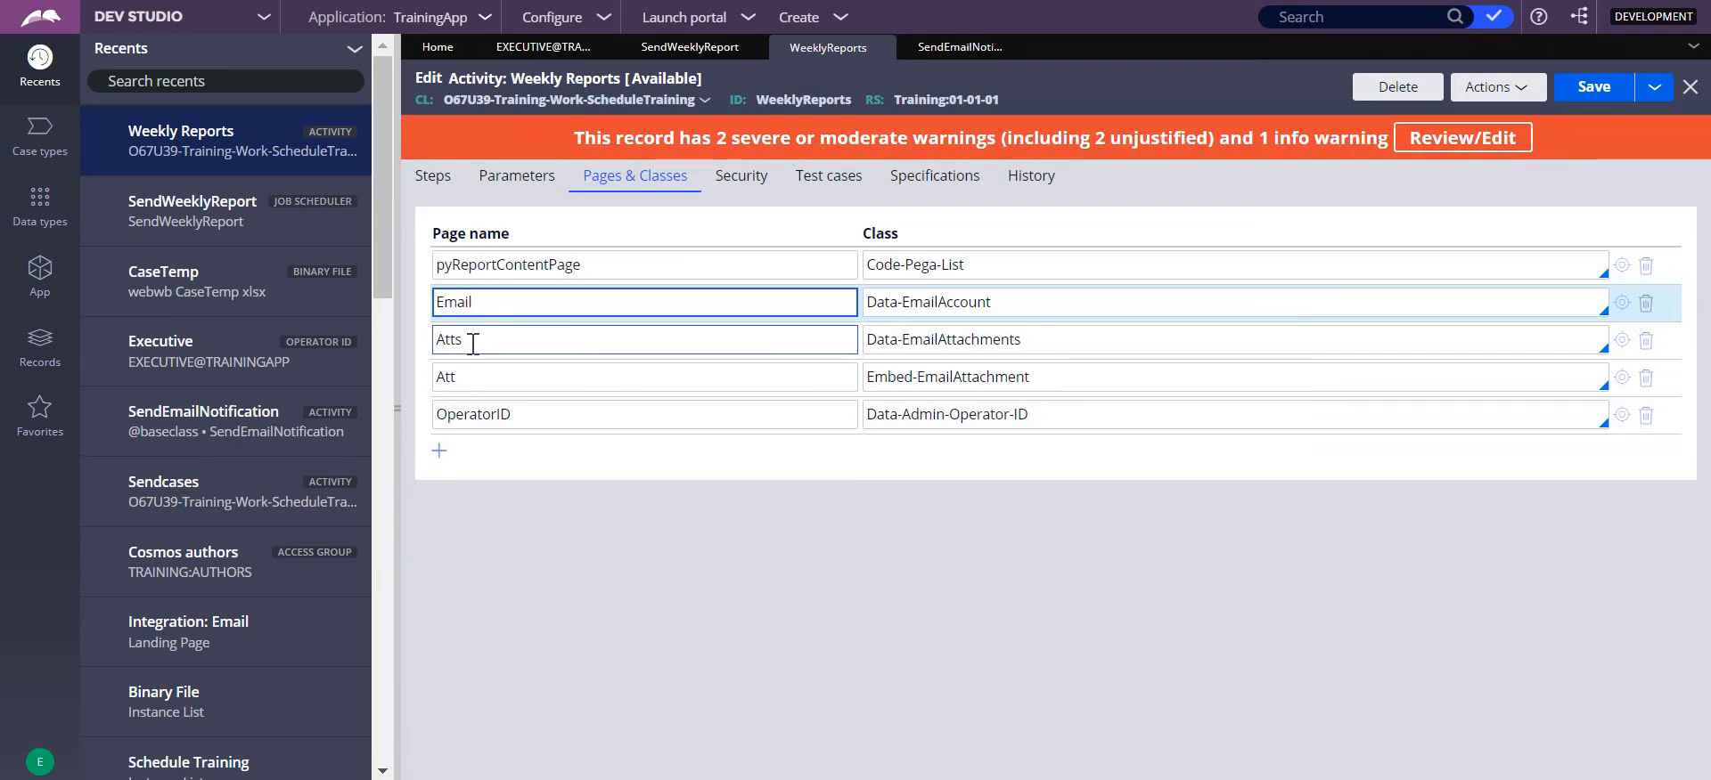
{"action": "left_click_drag", "start_coordinate": [434, 340], "coordinate": [493, 344]}
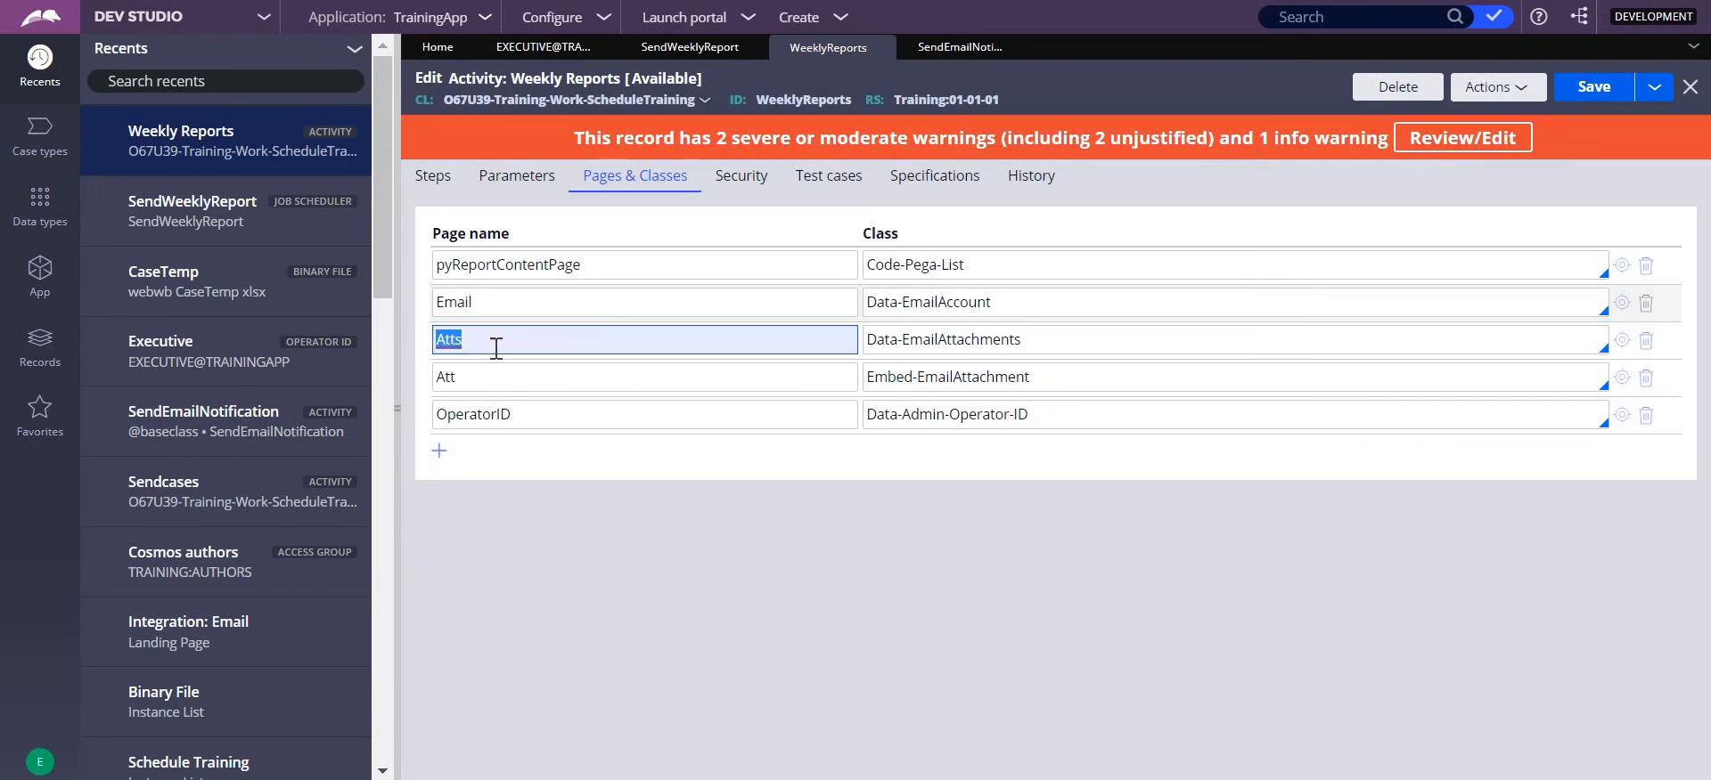
{"action": "left_click", "coordinate": [496, 348]}
{"action": "left_click_drag", "start_coordinate": [1083, 339], "coordinate": [819, 348]}
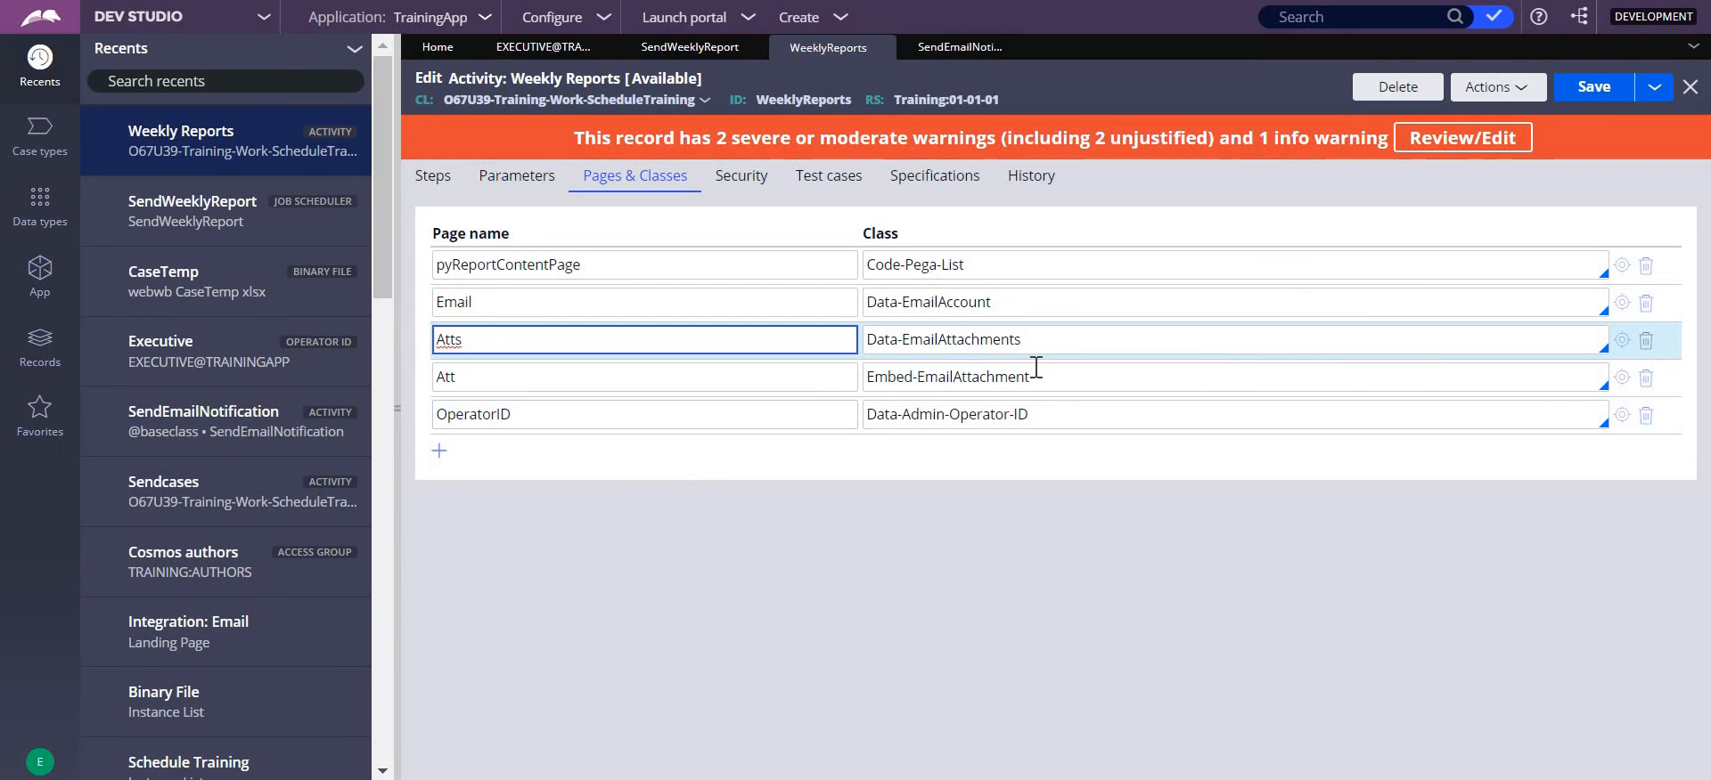
- Delete the OperatorID page entry from the Weekly Reports activity's pages and classes and save the activity
{"action": "left_click", "coordinate": [1645, 415]}
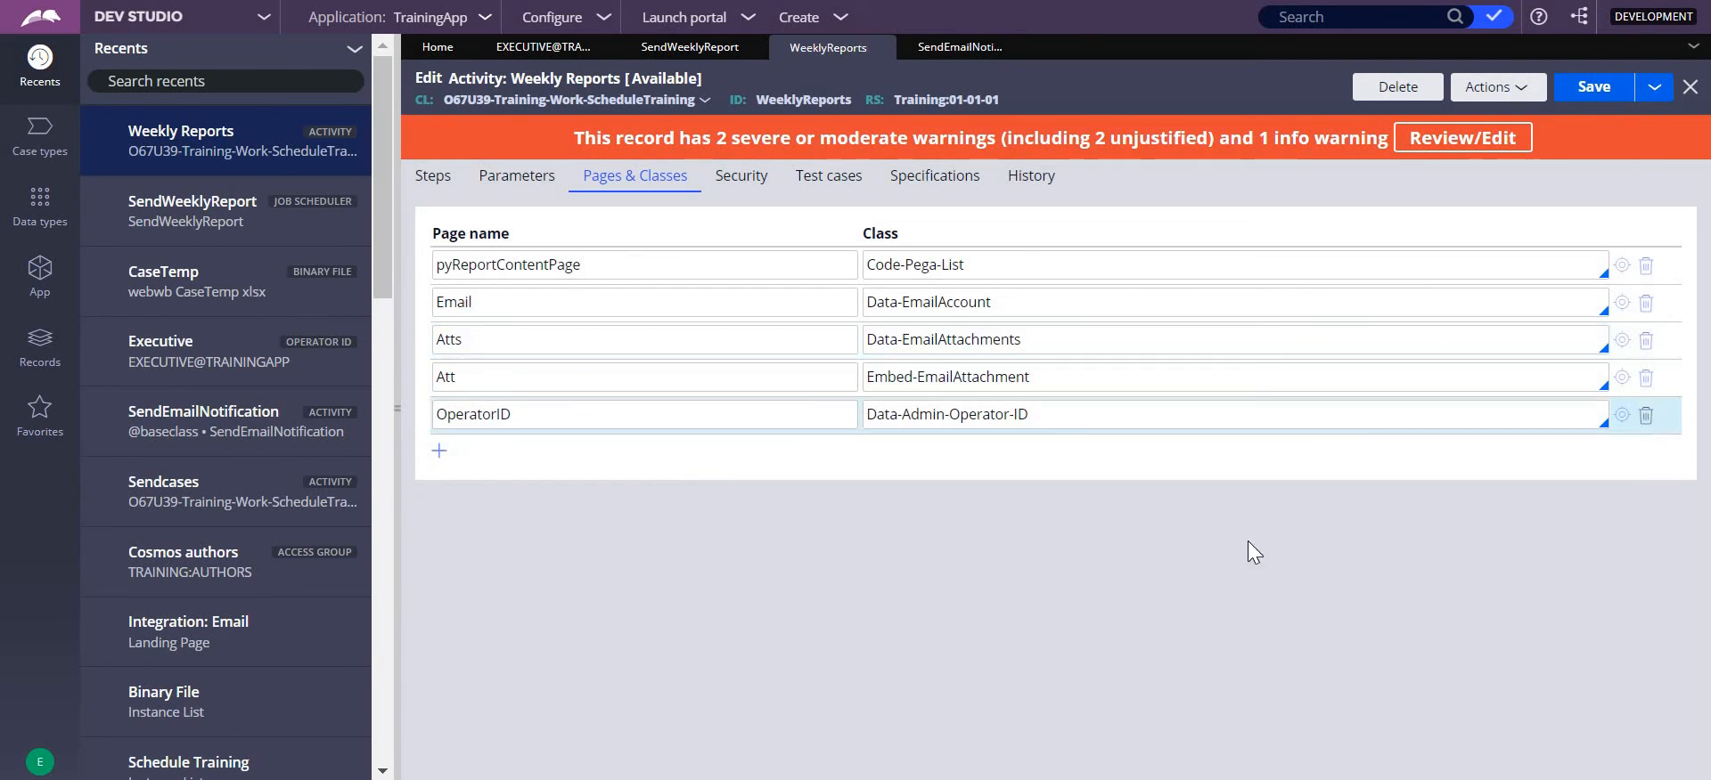
{"action": "left_click", "coordinate": [1591, 86]}
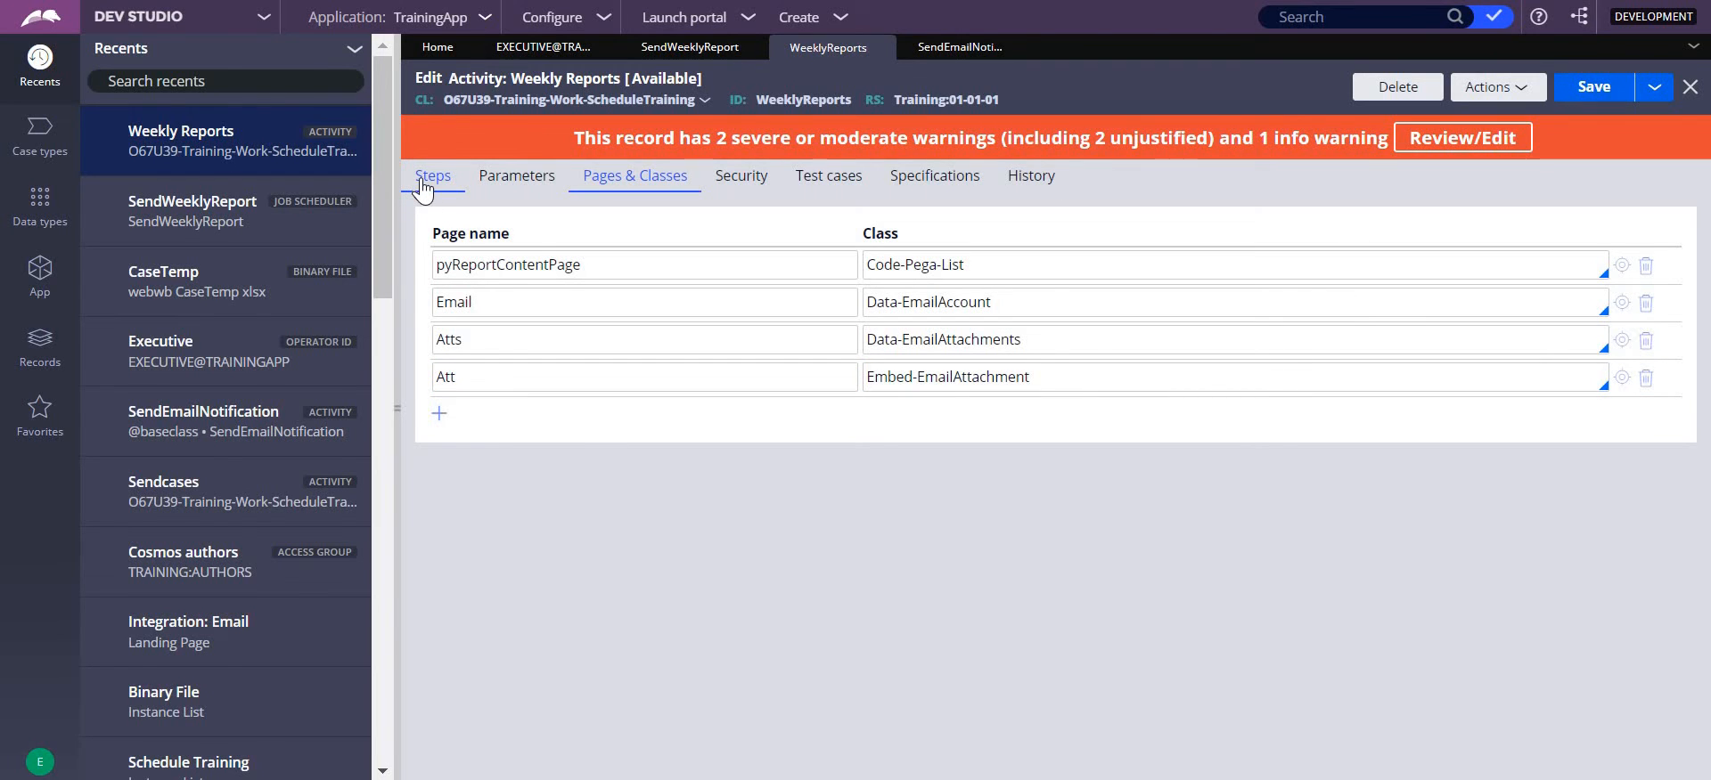
- Return to the activity's steps, collapse the parameters of steps 10 and 11, and review the step list through Page-Remove
{"action": "left_click", "coordinate": [424, 188]}
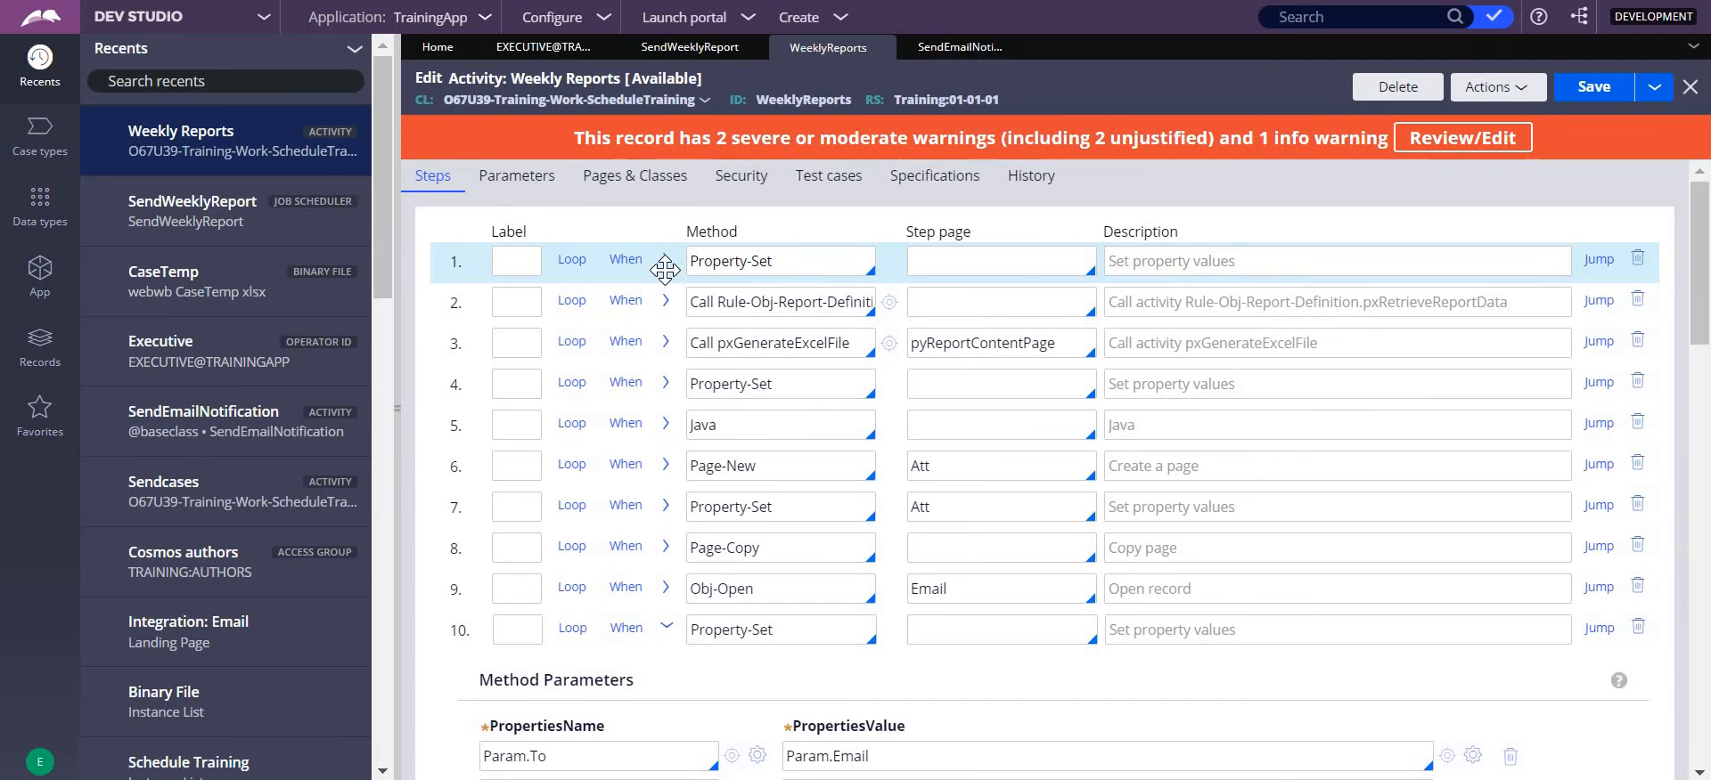
{"action": "left_click", "coordinate": [674, 627]}
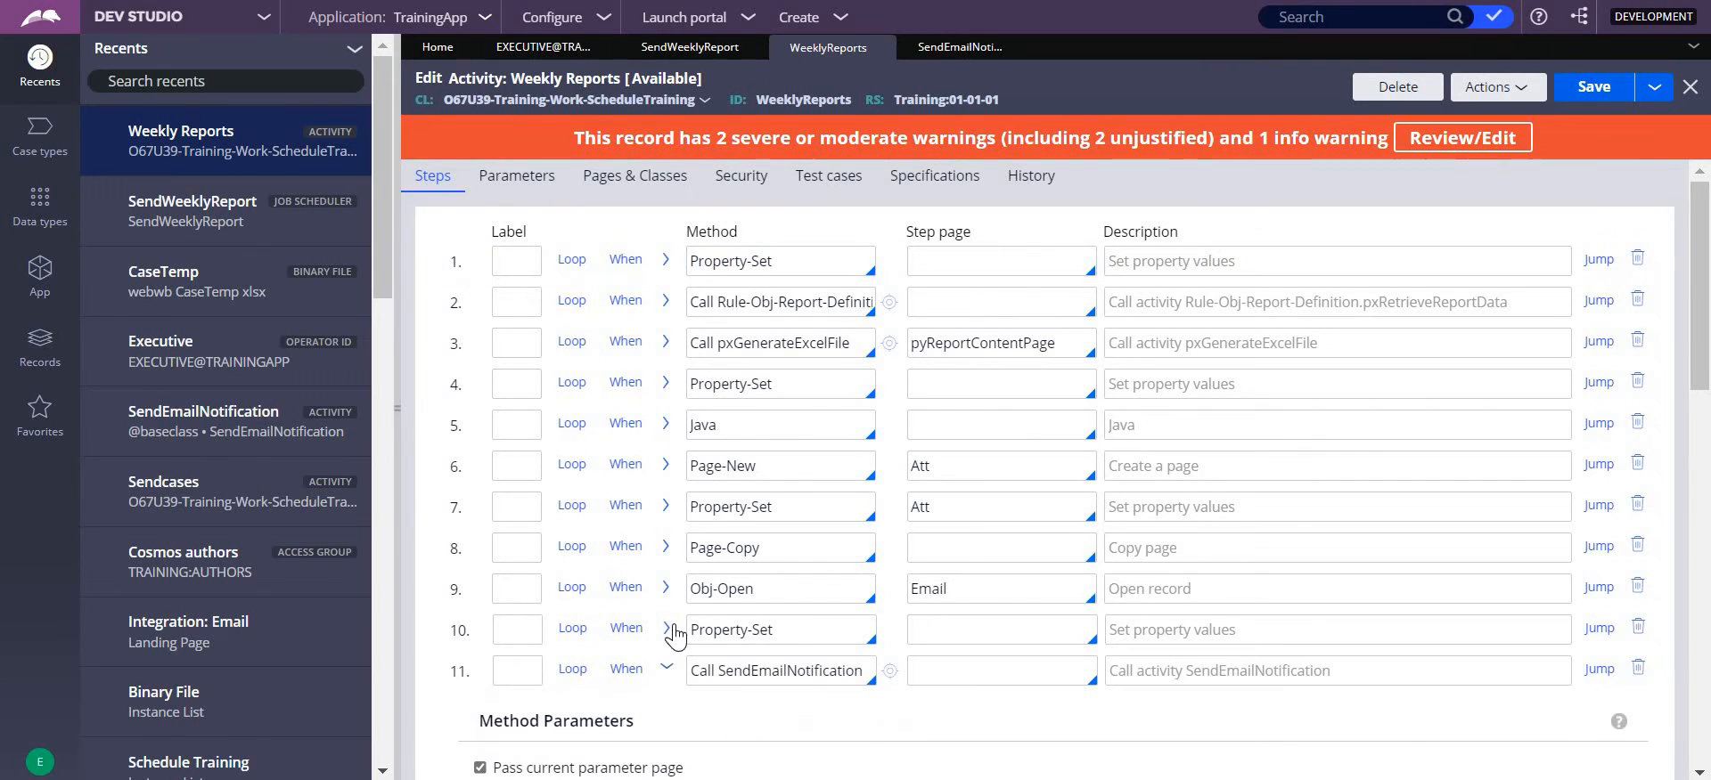
{"action": "left_click", "coordinate": [668, 672]}
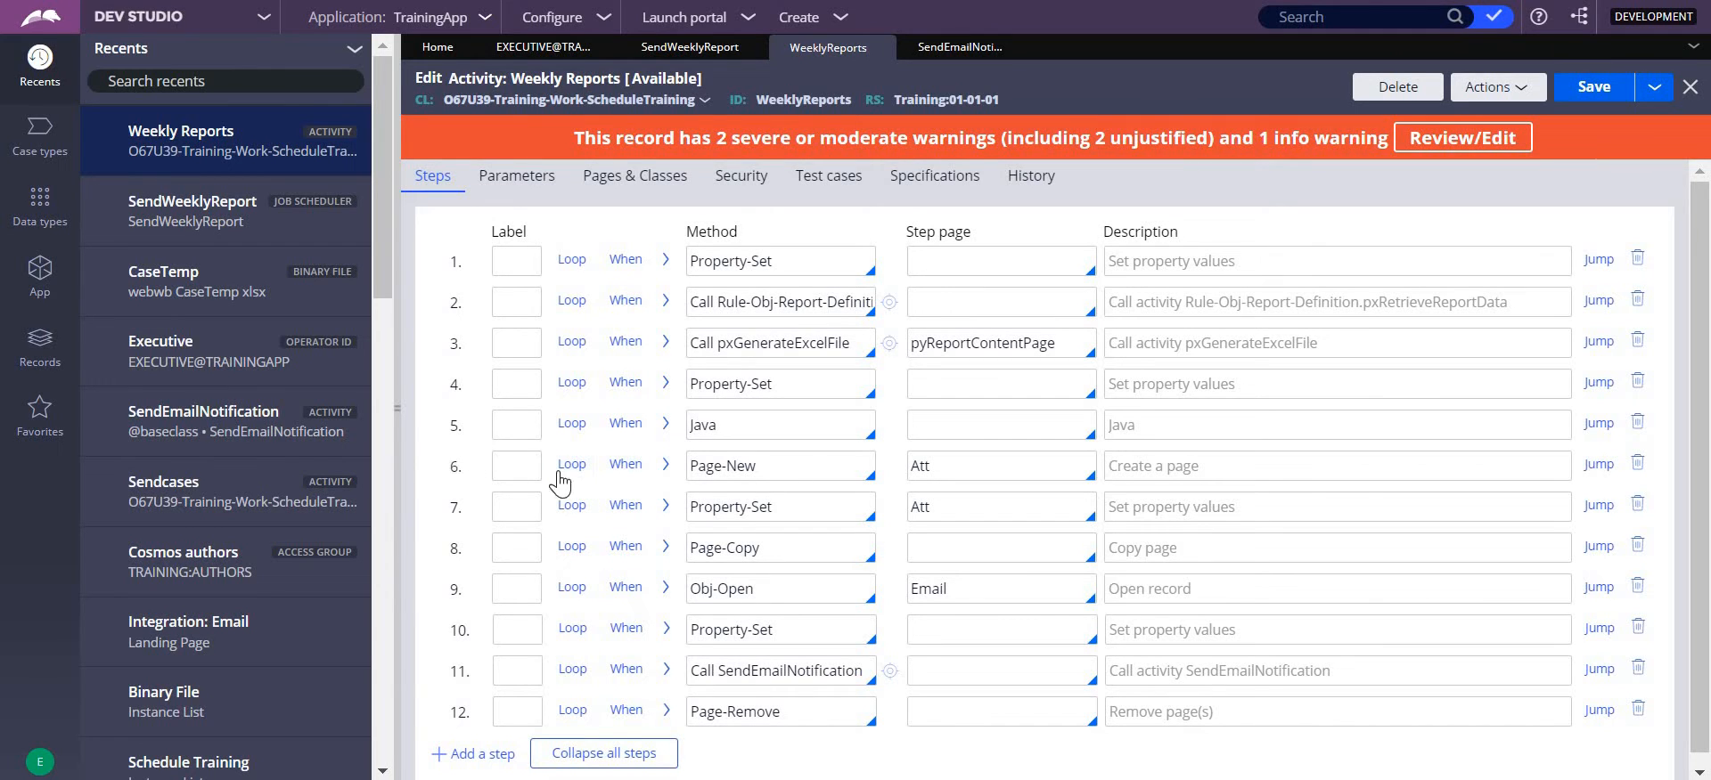
{"action": "left_click", "coordinate": [768, 477]}
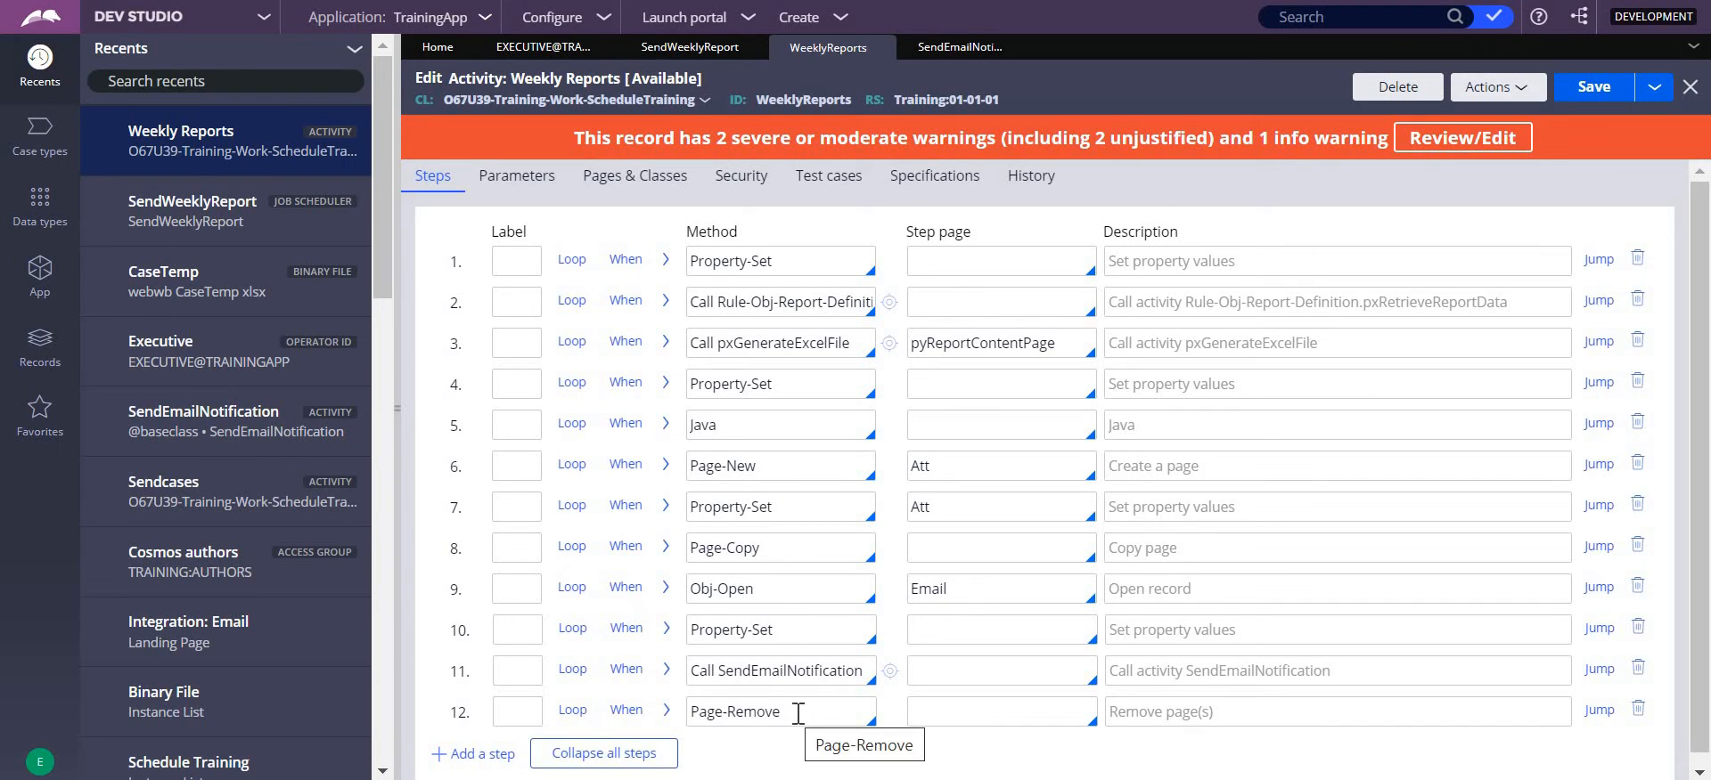
{"action": "left_click_drag", "start_coordinate": [782, 712], "coordinate": [689, 712]}
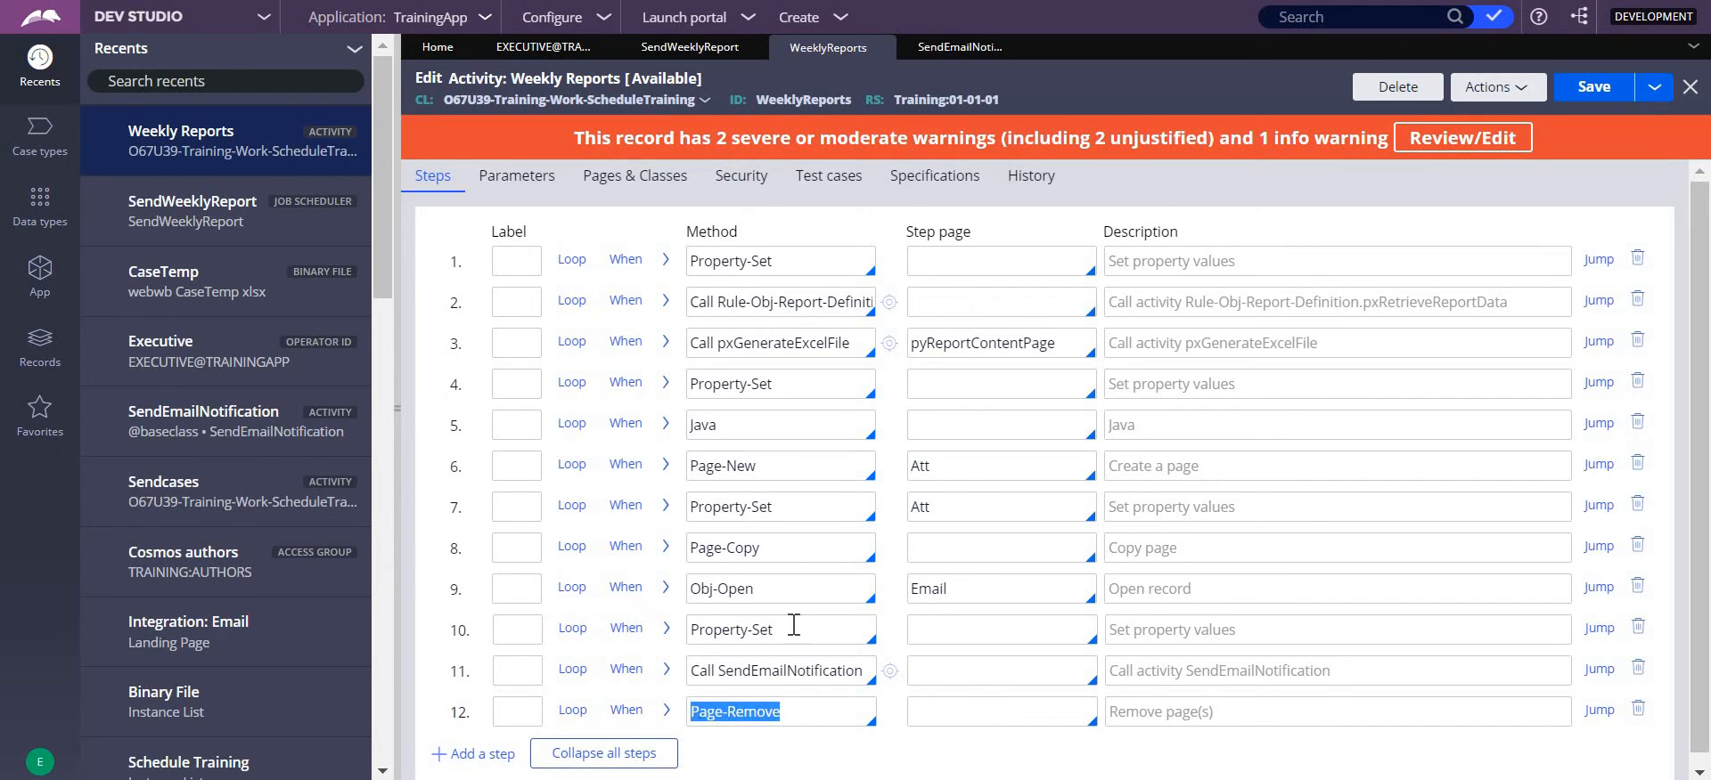
{"action": "left_click", "coordinate": [806, 710]}
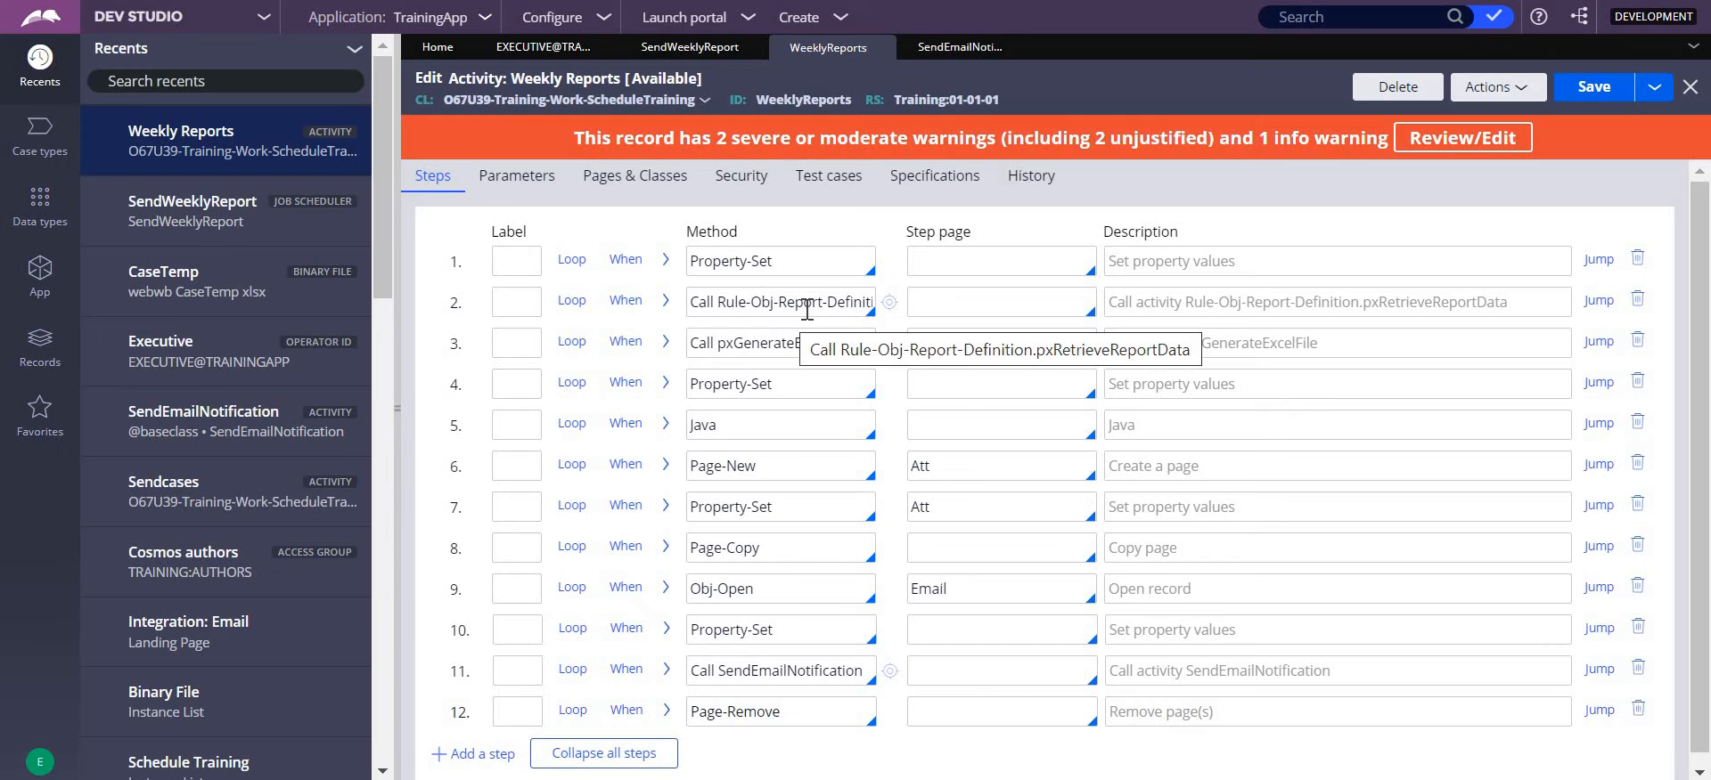
- Examine the report name, report class and file name values set in step 1, and collapse its parameters
{"action": "left_click", "coordinate": [664, 261]}
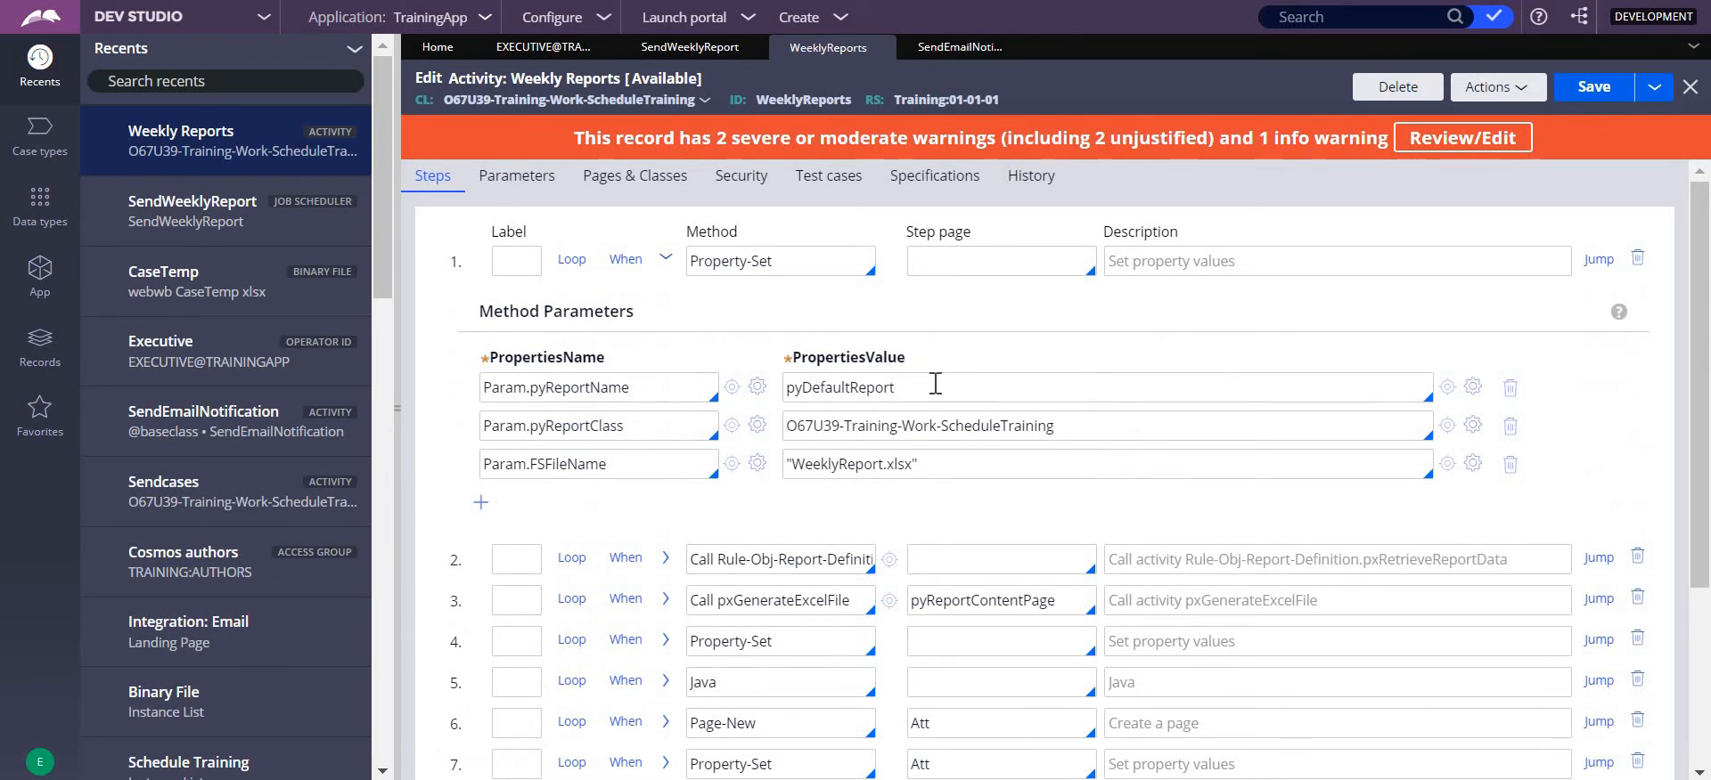
{"action": "double_click", "coordinate": [820, 386]}
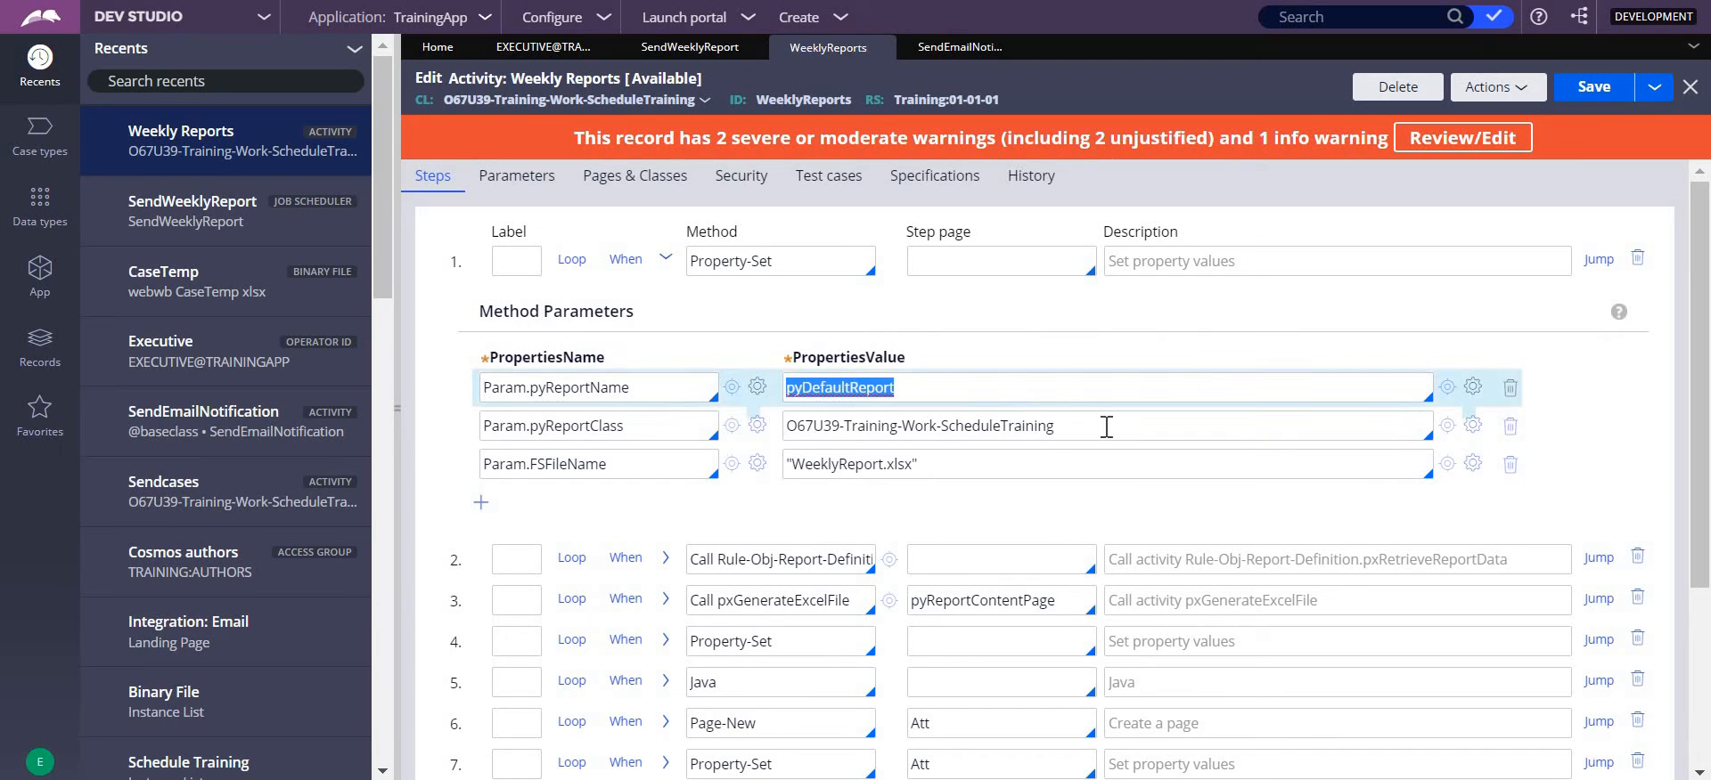
{"action": "left_click_drag", "start_coordinate": [1062, 428], "coordinate": [782, 431]}
{"action": "left_click_drag", "start_coordinate": [946, 466], "coordinate": [660, 476]}
{"action": "left_click", "coordinate": [890, 508]}
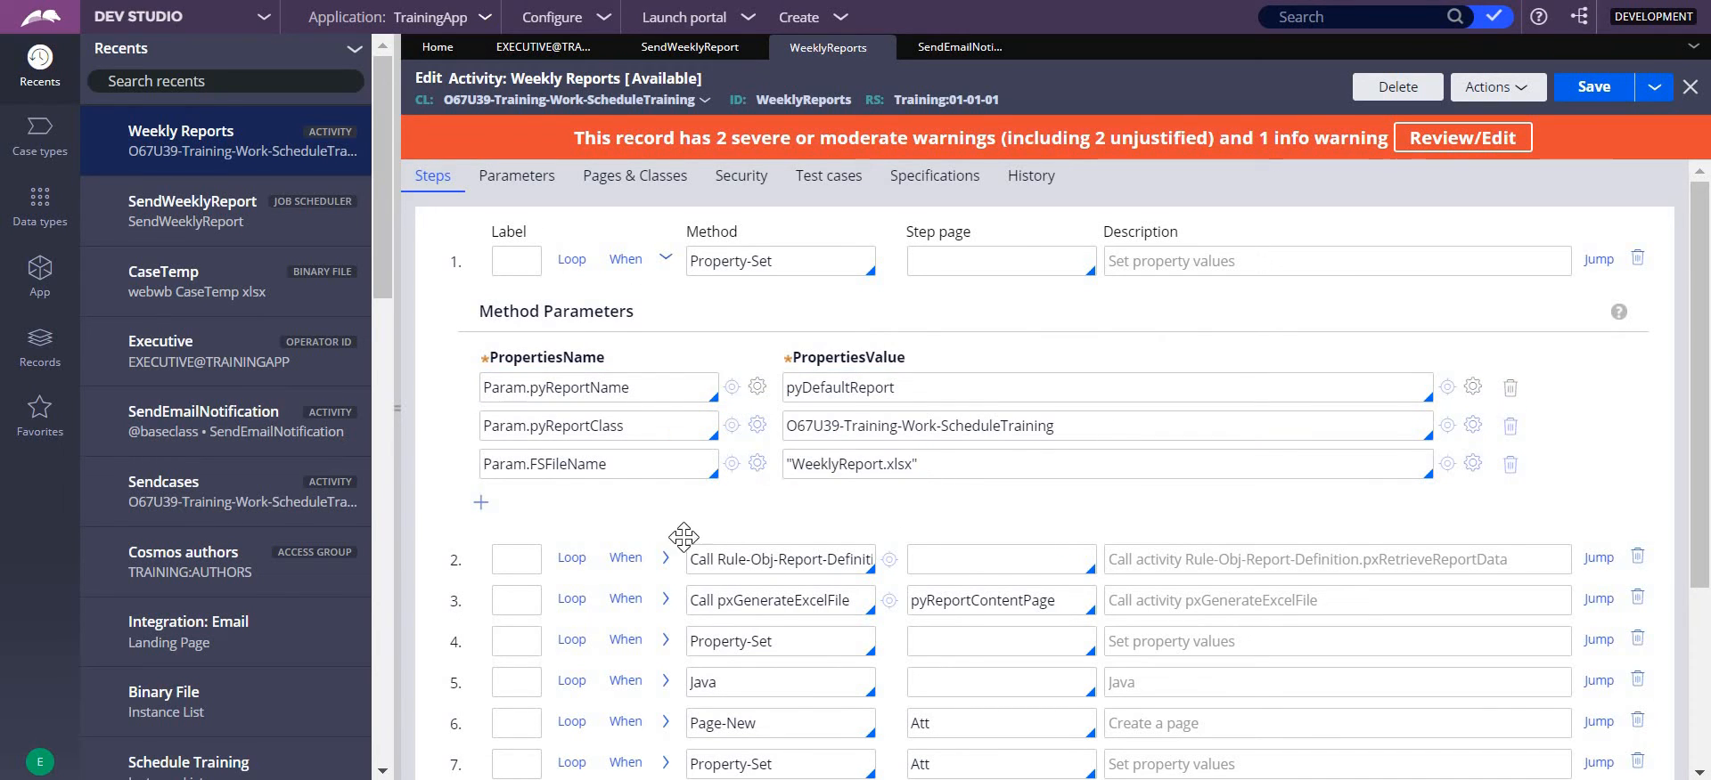
{"action": "left_click", "coordinate": [666, 264]}
{"action": "left_click", "coordinate": [667, 265]}
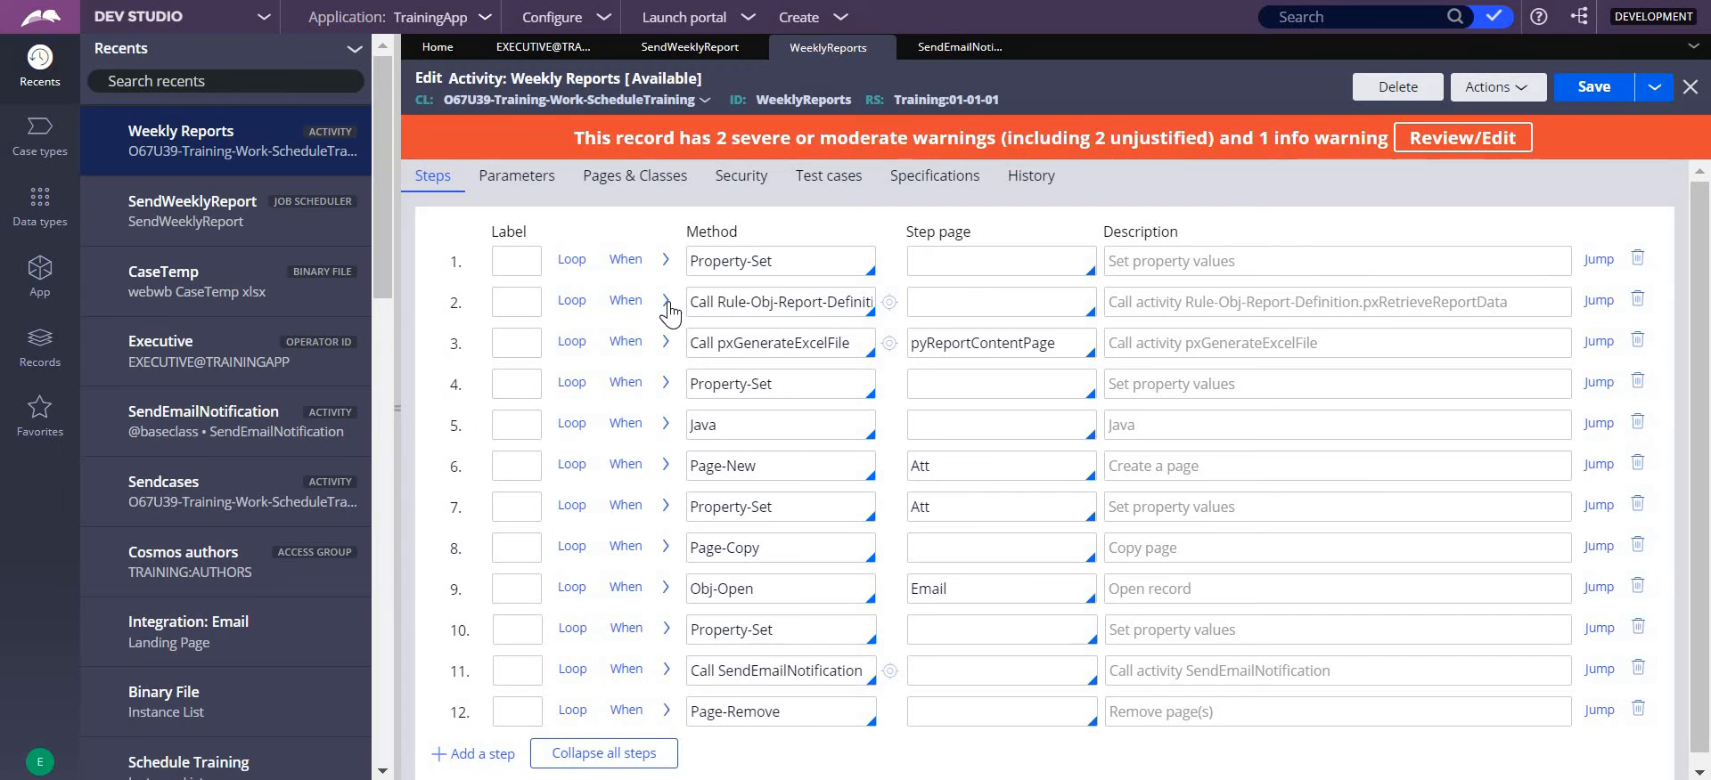
- Compare the parameters of the pxRetrieveReportData call in step 2 with those set in step 1, and collapse step 2
{"action": "left_click", "coordinate": [666, 303]}
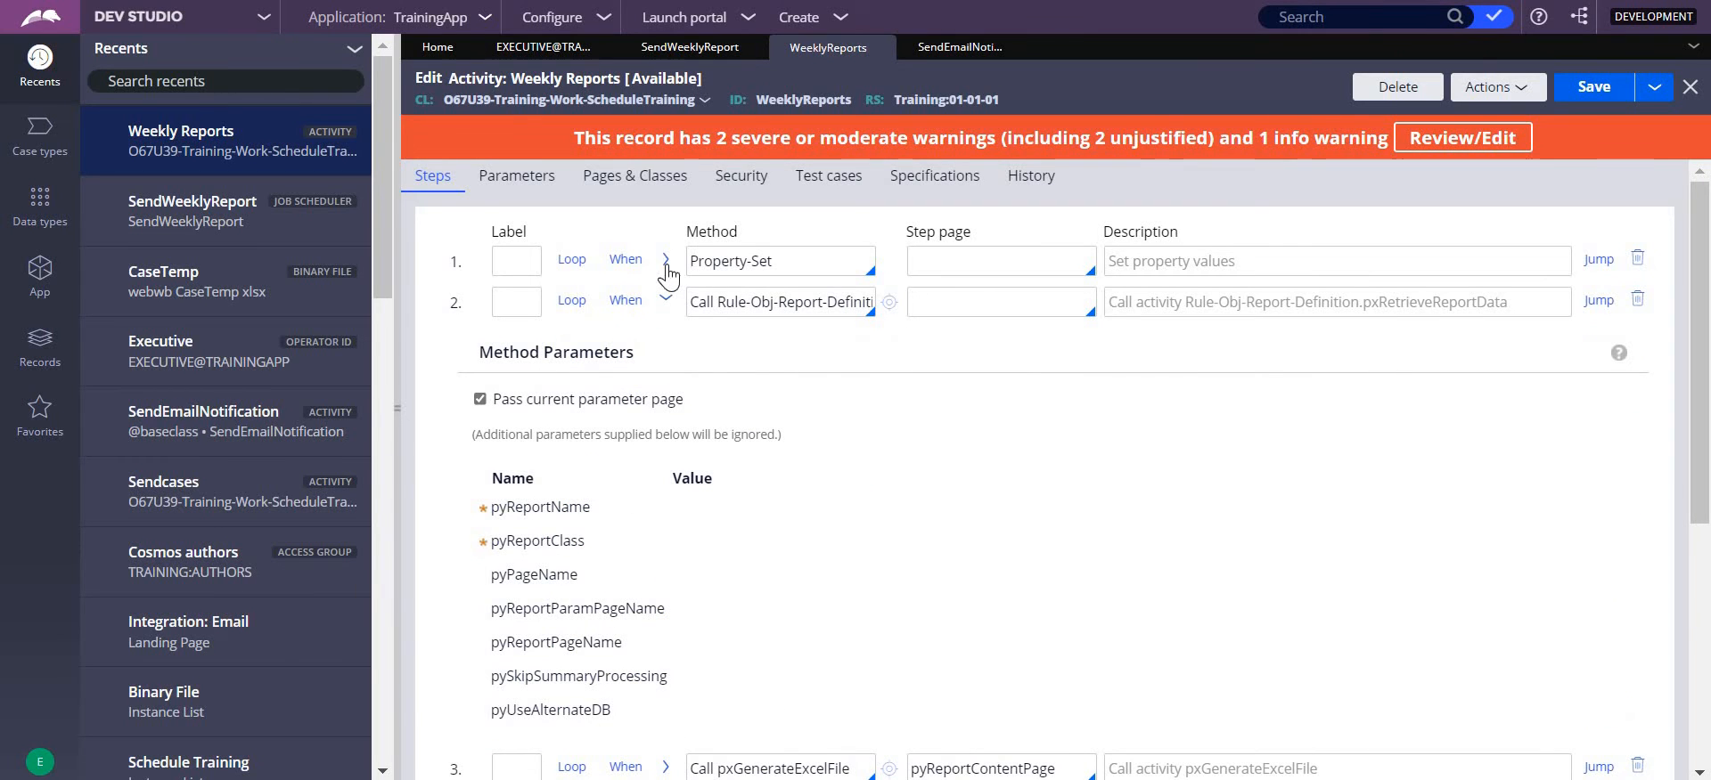
{"action": "left_click", "coordinate": [666, 265]}
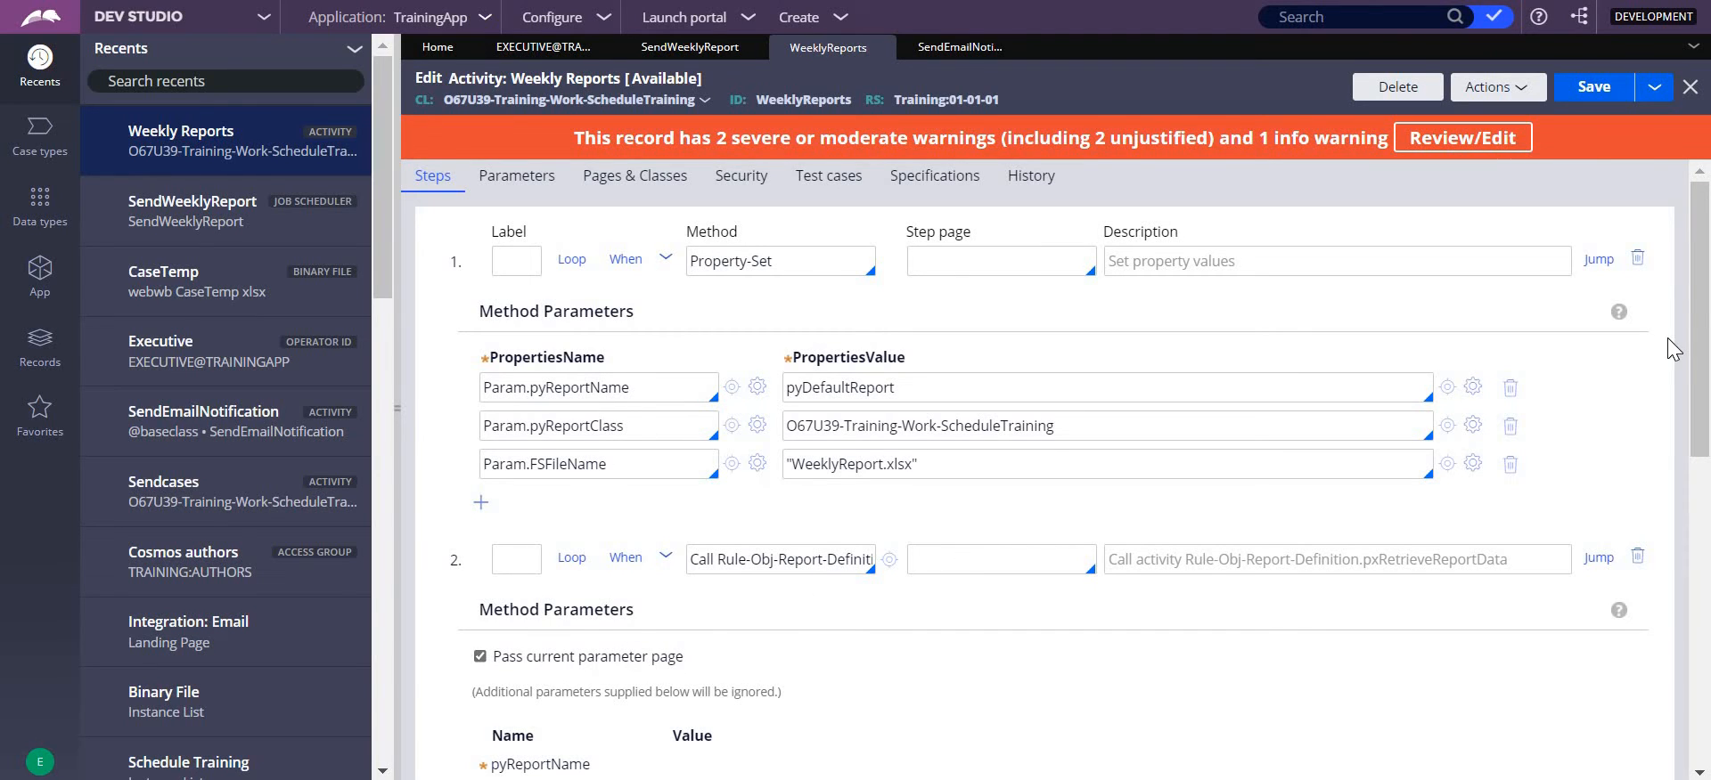
{"action": "scroll", "coordinate": [748, 535], "scroll_direction": "down", "scroll_amount": 3}
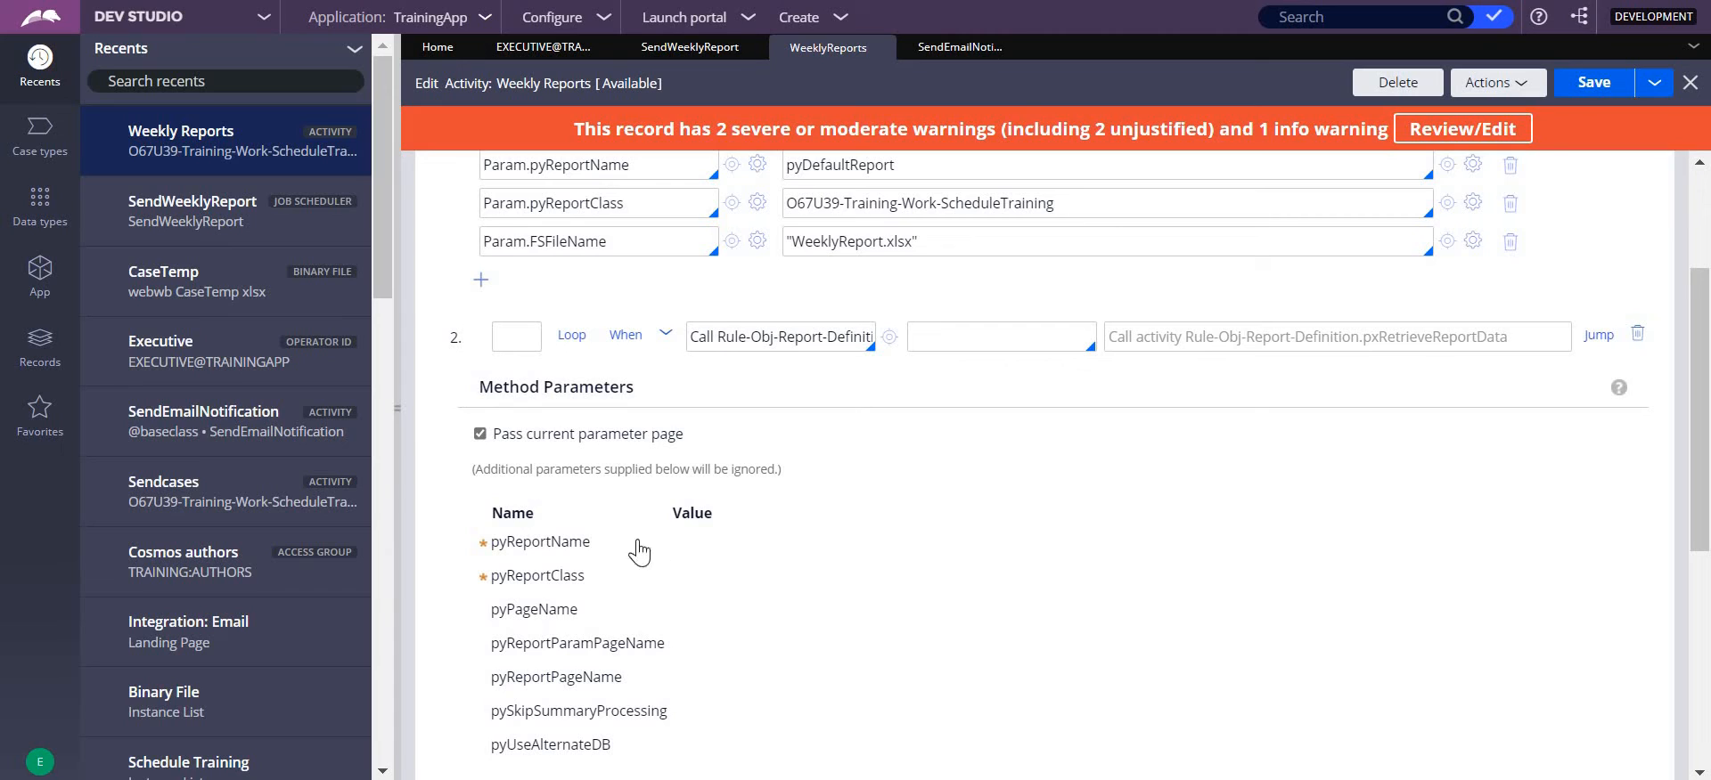
{"action": "left_click", "coordinate": [664, 339]}
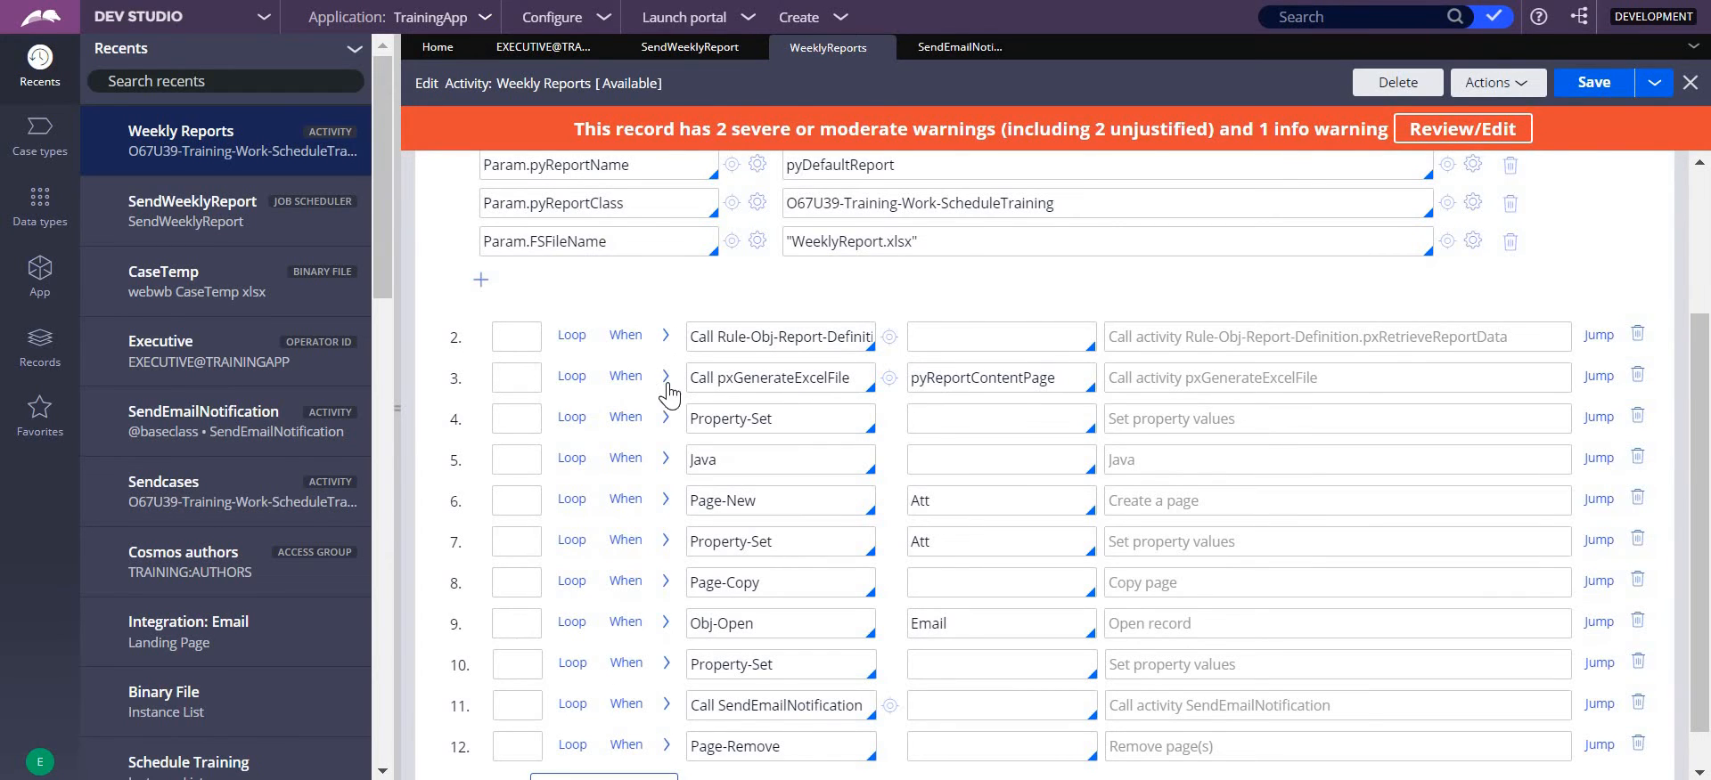
- Examine the pxGenerateExcelFile call in step 3, including its pyReportContentPage step page and method parameters
{"action": "left_click", "coordinate": [665, 378]}
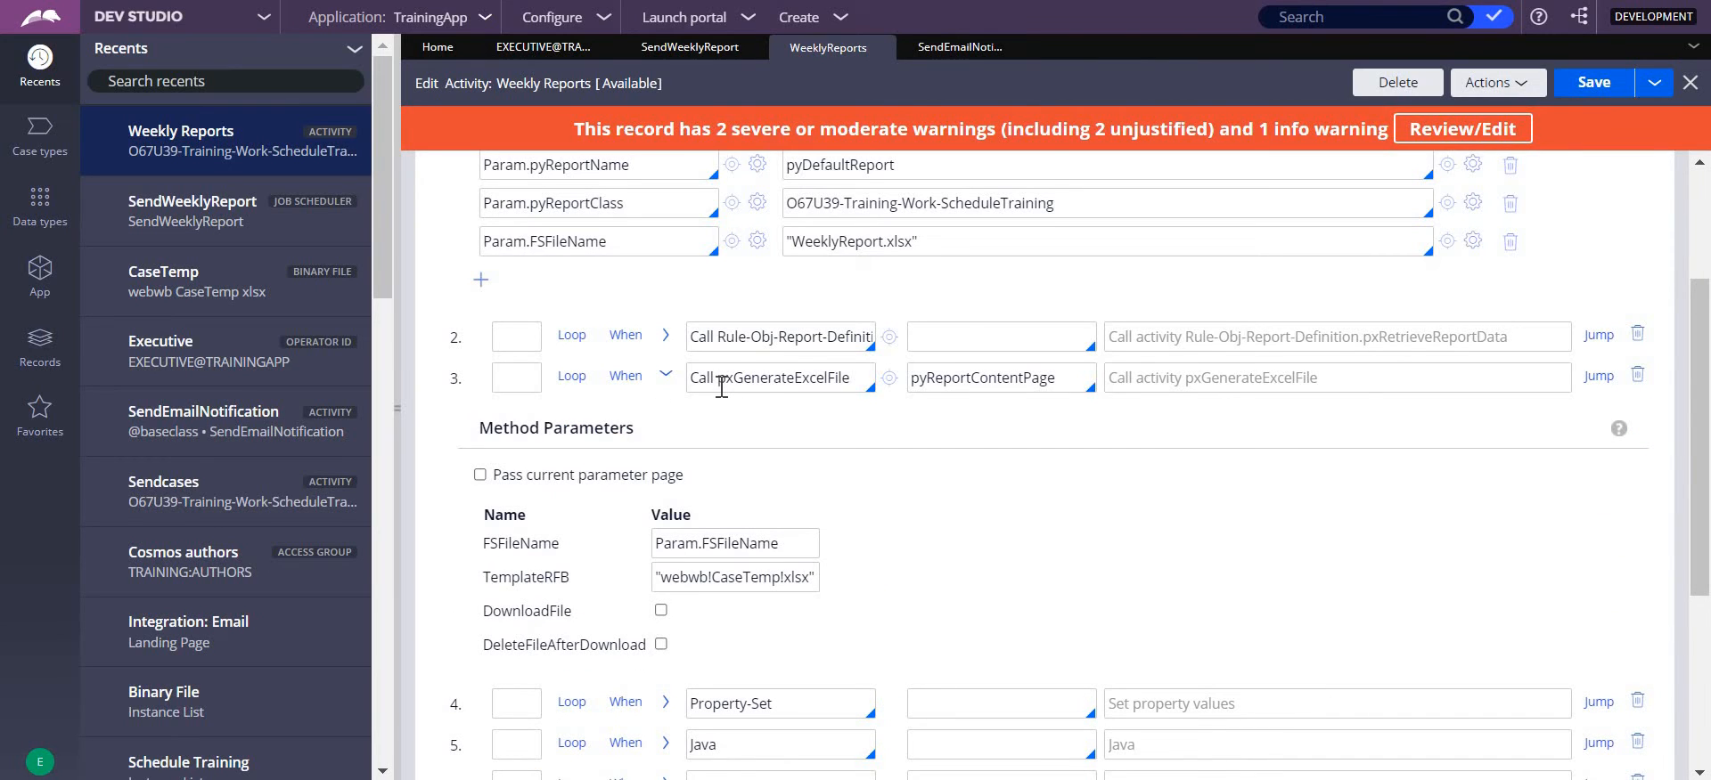
{"action": "left_click_drag", "start_coordinate": [718, 384], "coordinate": [842, 383]}
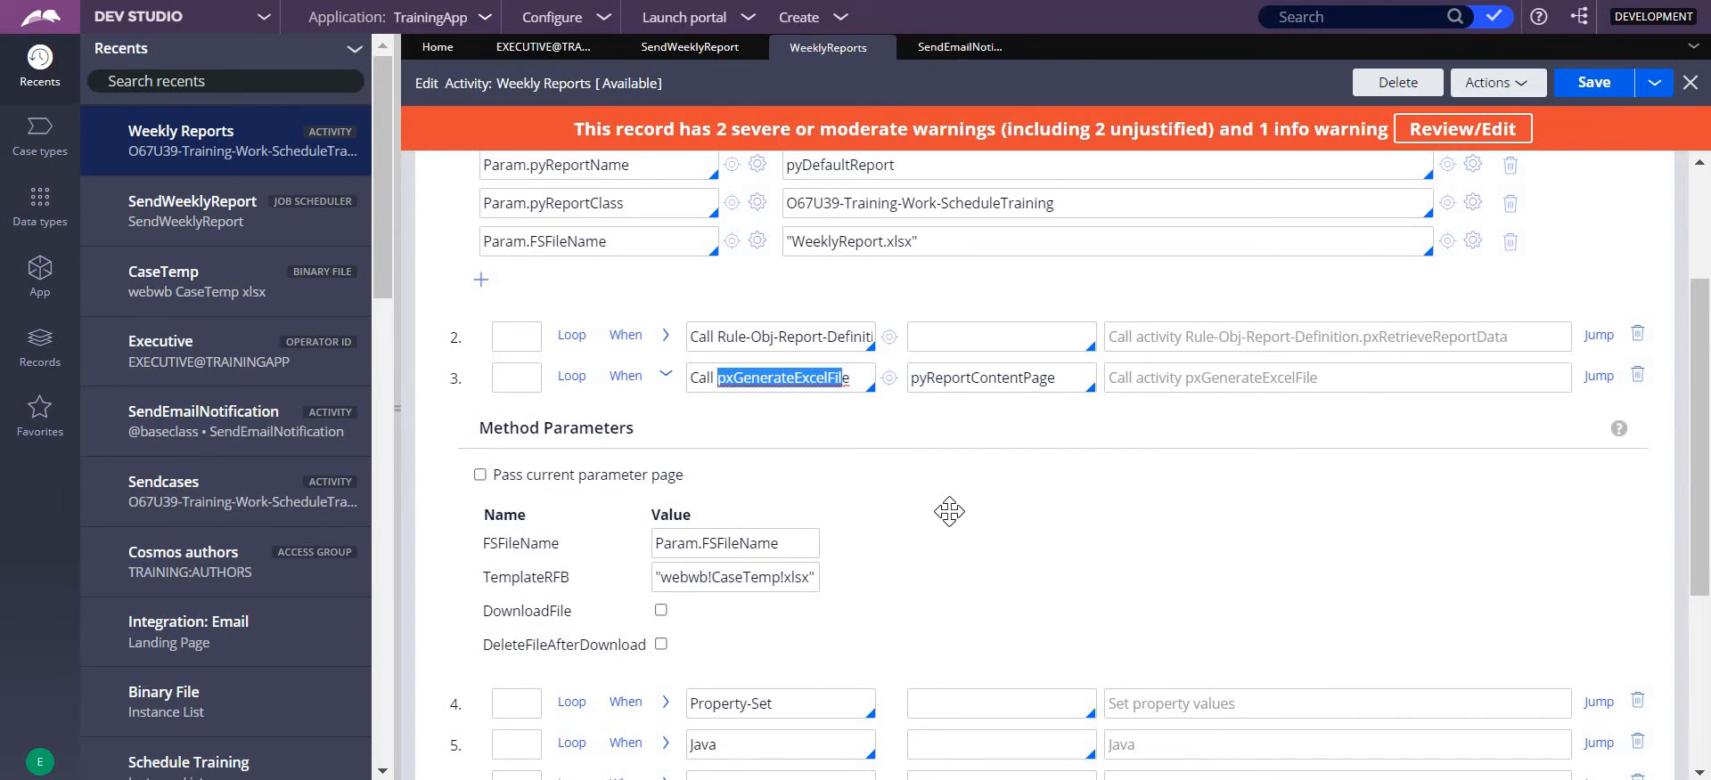
{"action": "left_click", "coordinate": [914, 469]}
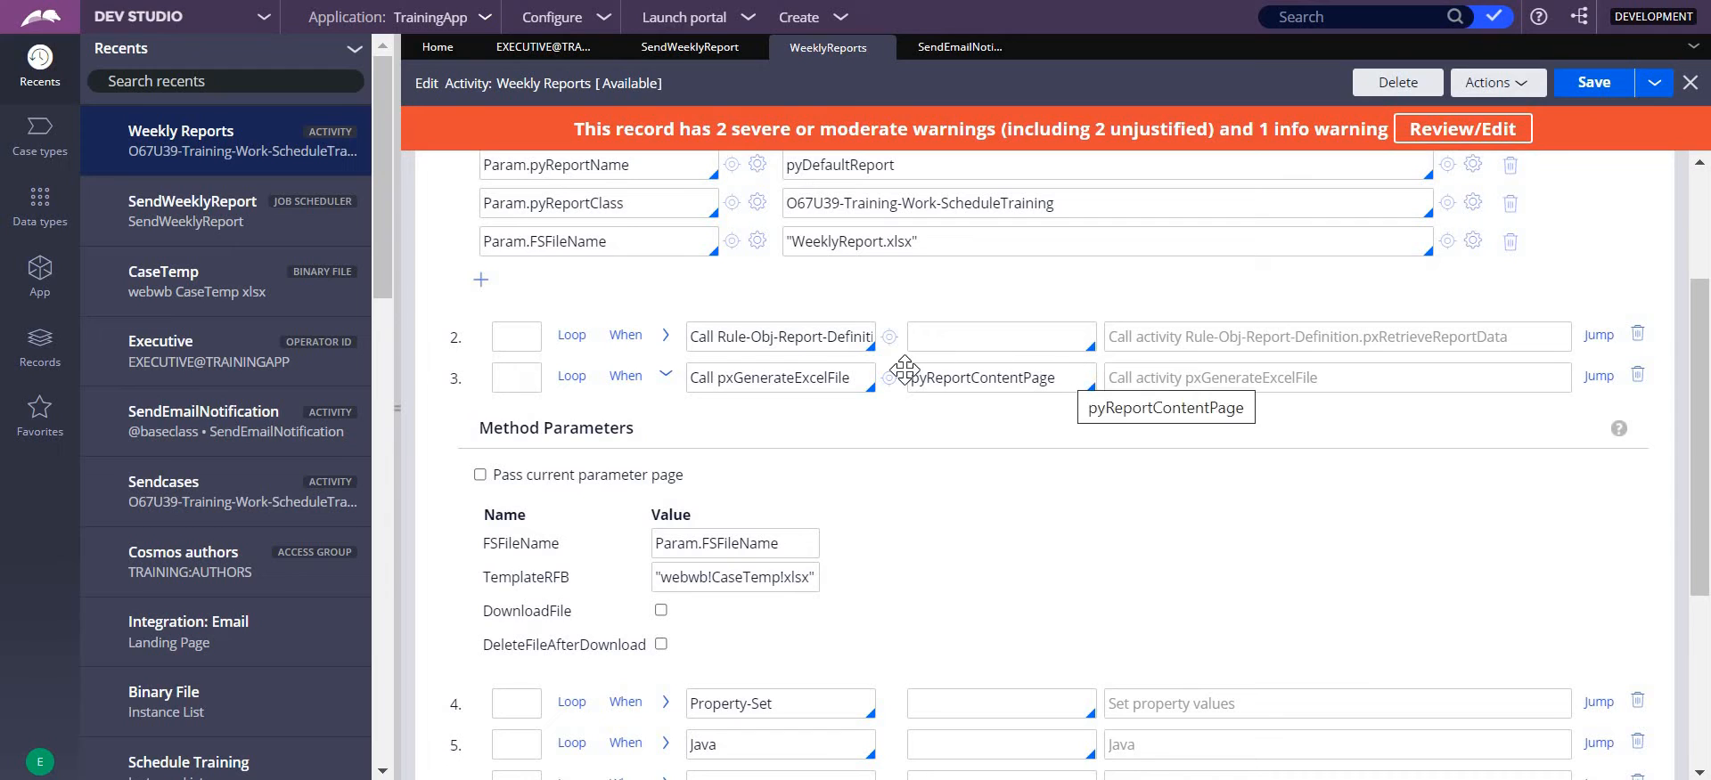
{"action": "double_click", "coordinate": [906, 369]}
{"action": "left_click", "coordinate": [988, 503]}
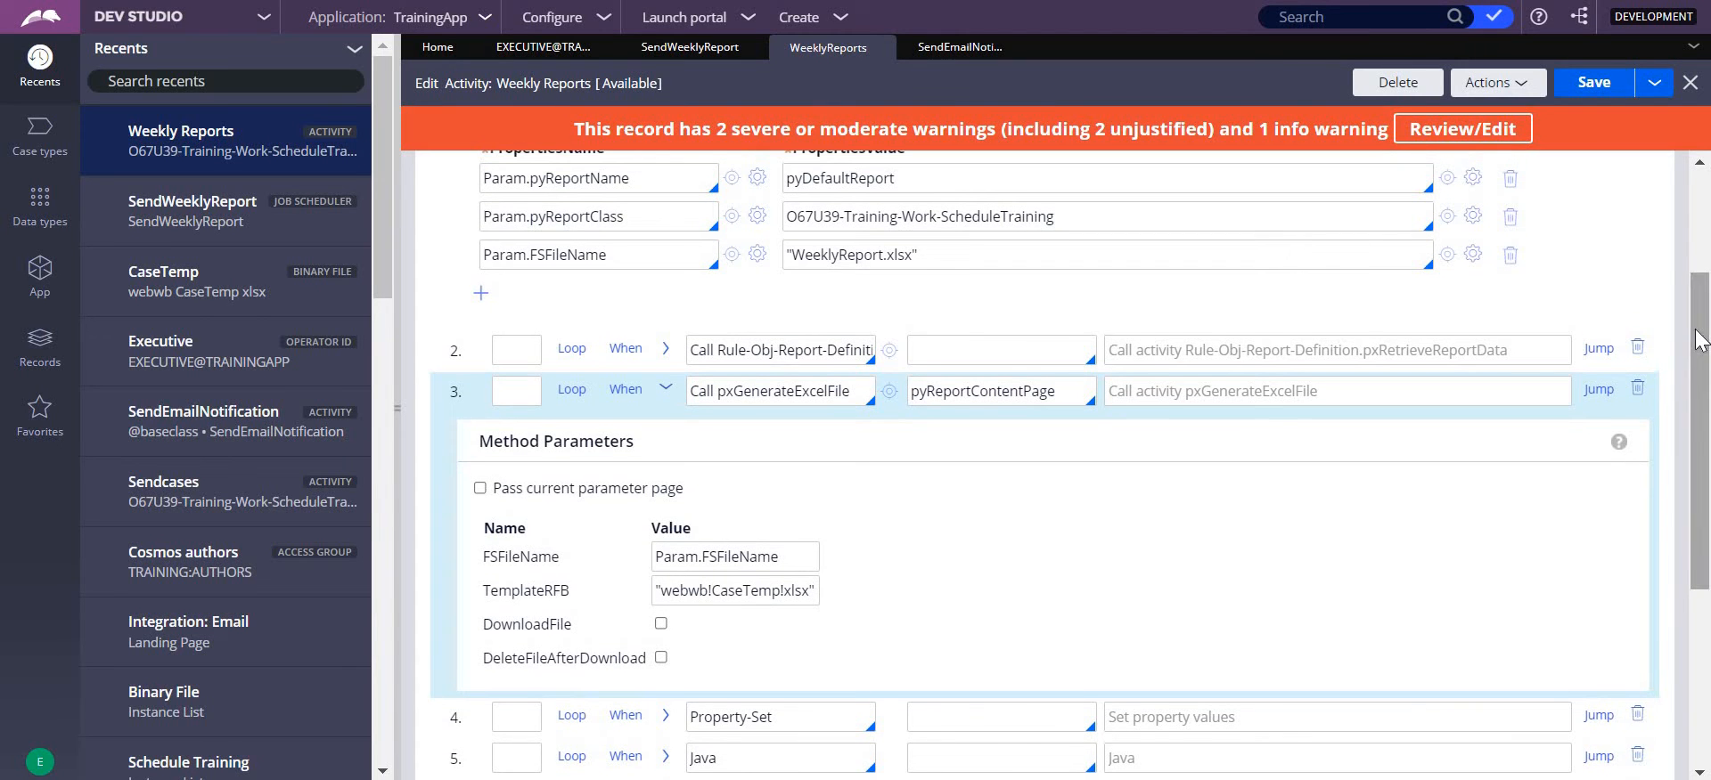
{"action": "scroll", "coordinate": [1023, 386], "scroll_direction": "up", "scroll_amount": 1}
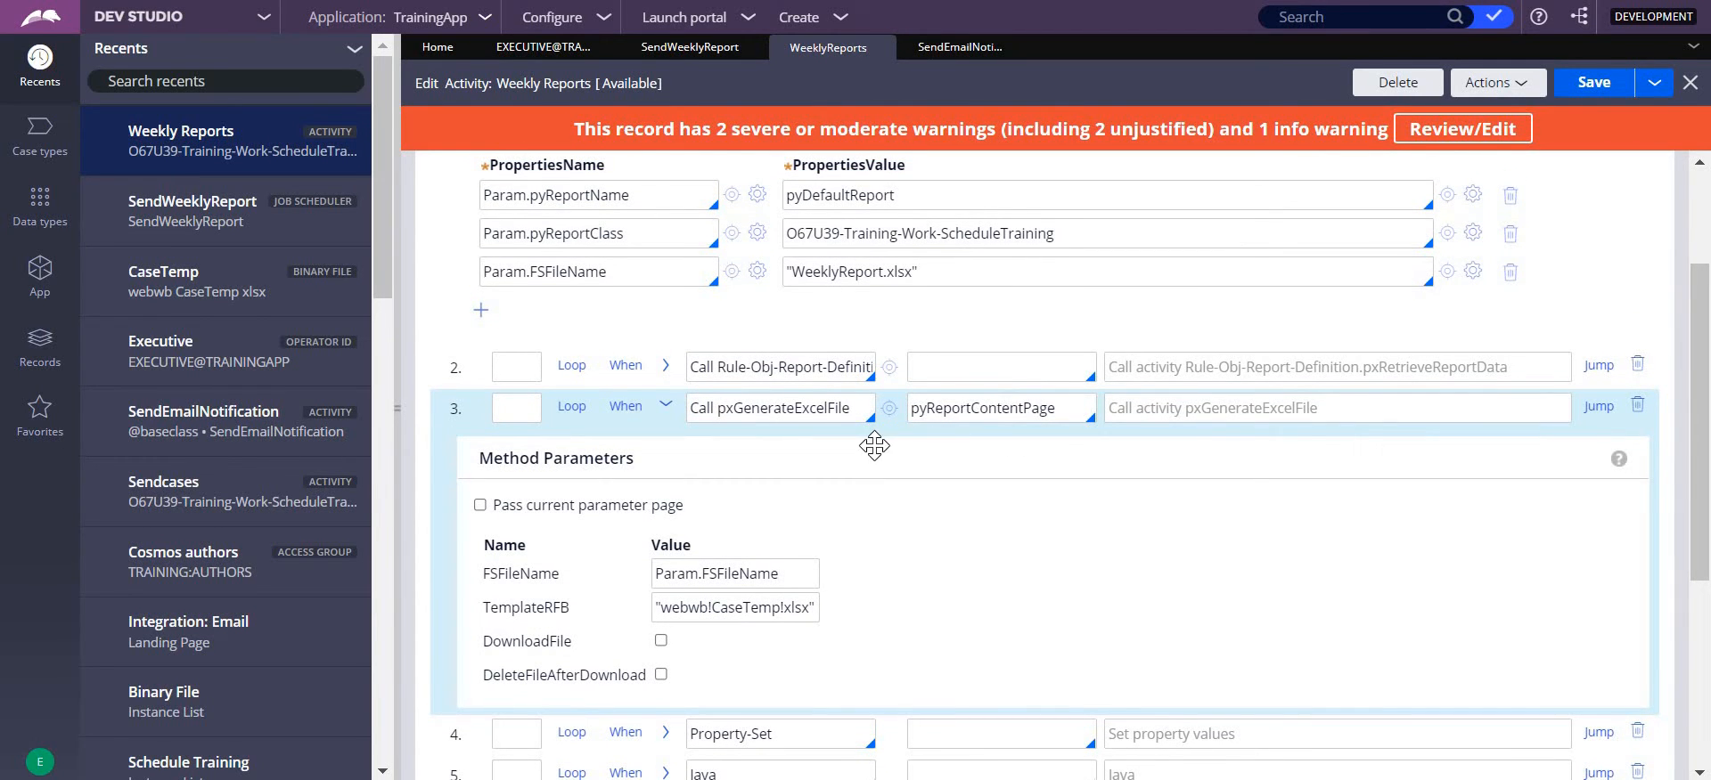
- Compare the FSFileName parameter of step 3 with the file name value assigned in step 1
{"action": "left_click_drag", "start_coordinate": [781, 574], "coordinate": [639, 576]}
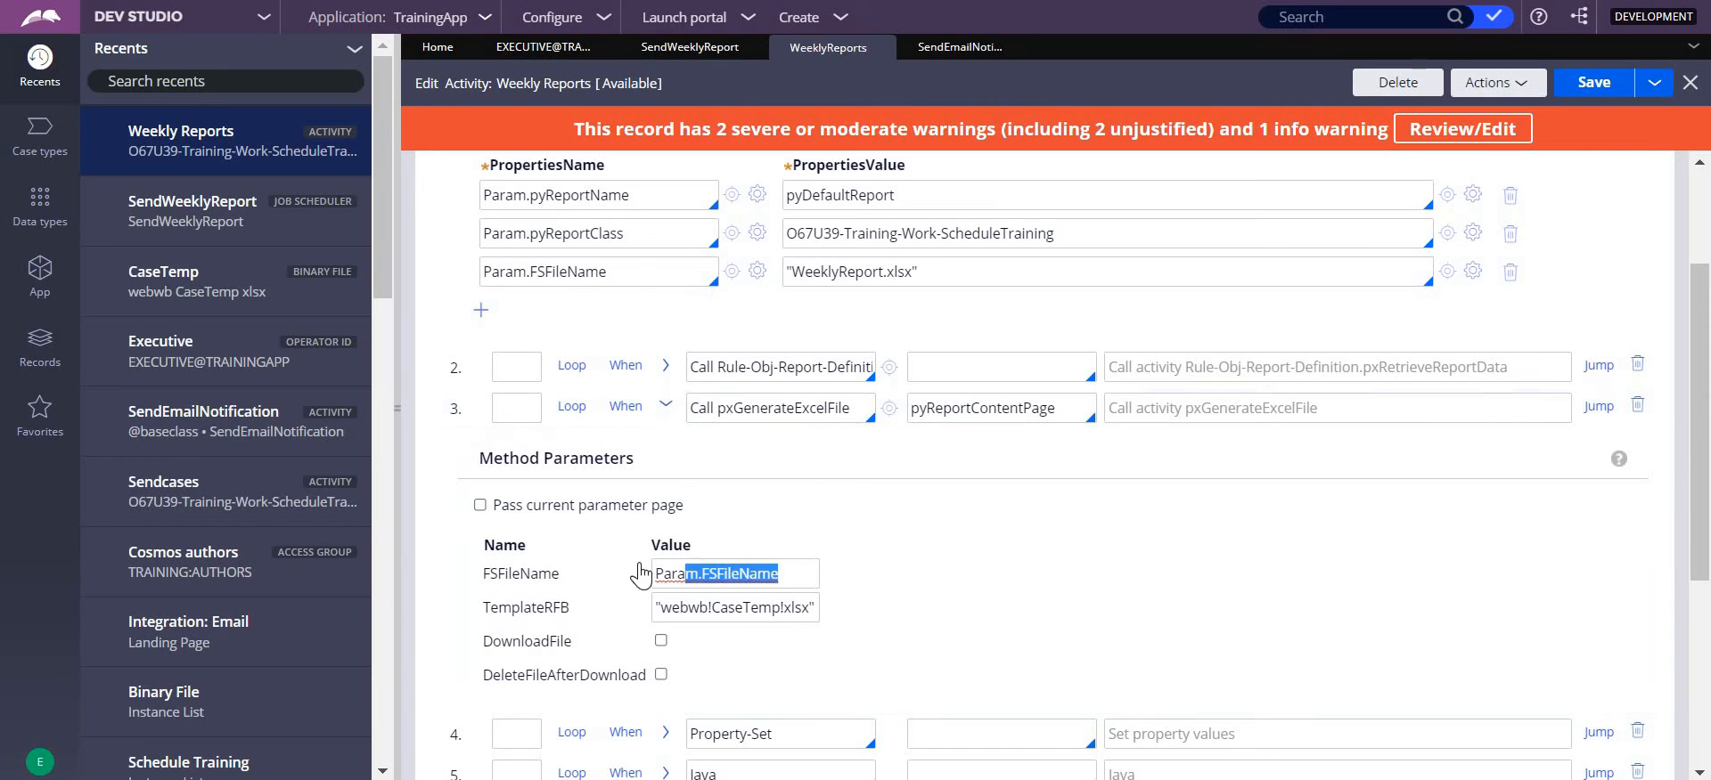
{"action": "left_click", "coordinate": [560, 283]}
{"action": "left_click_drag", "start_coordinate": [944, 270], "coordinate": [785, 272]}
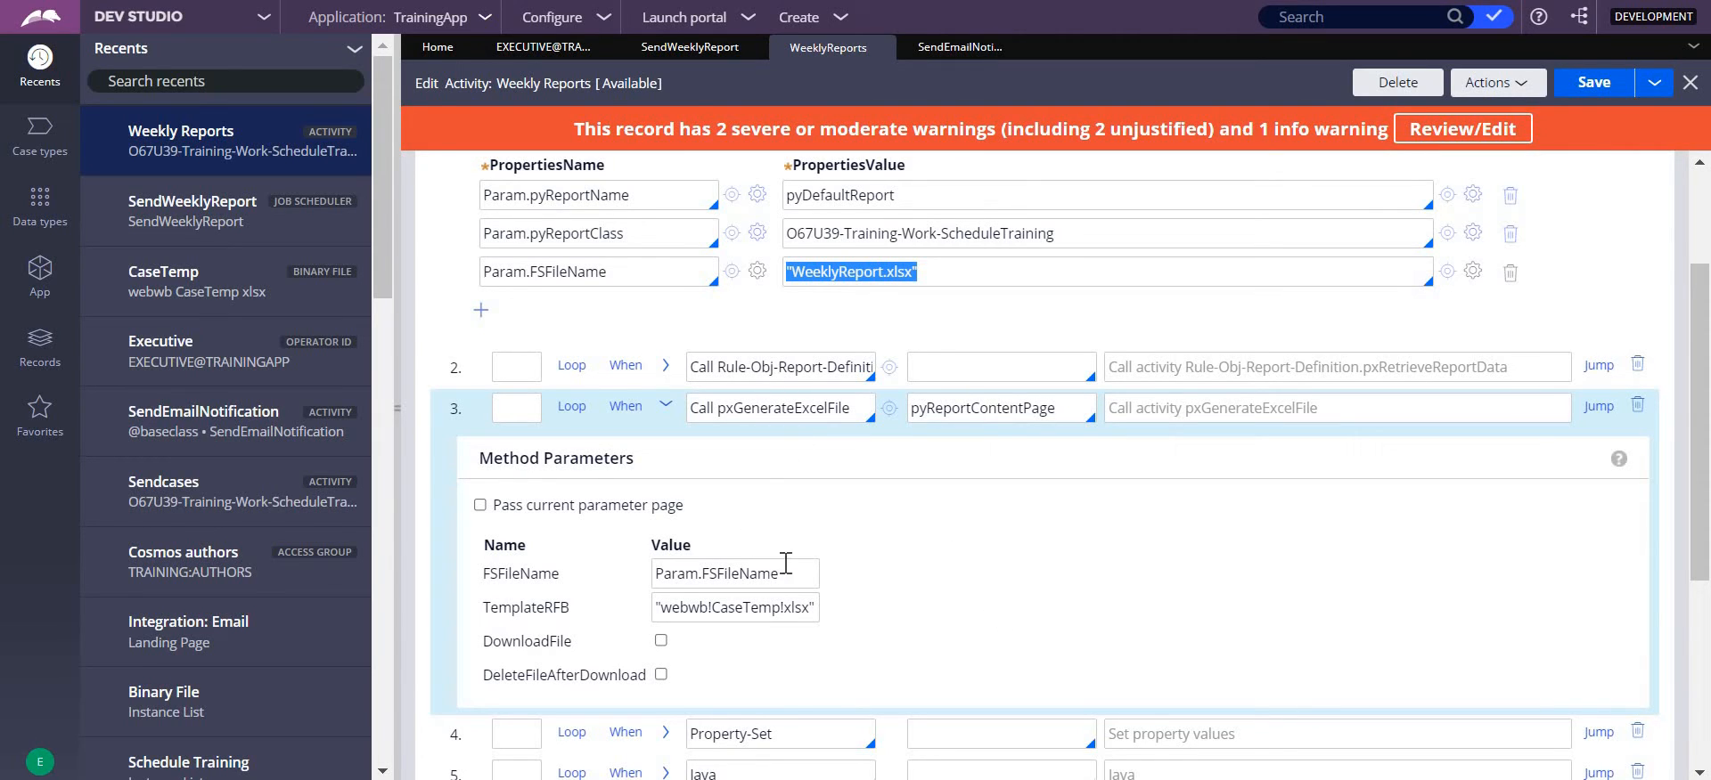
{"action": "left_click_drag", "start_coordinate": [782, 574], "coordinate": [636, 571]}
- Switch to the template workbook in Excel, inspect the placeholder in cell B2, and return to the activity's remaining steps in Dev Studio
{"action": "left_click", "coordinate": [1009, 540]}
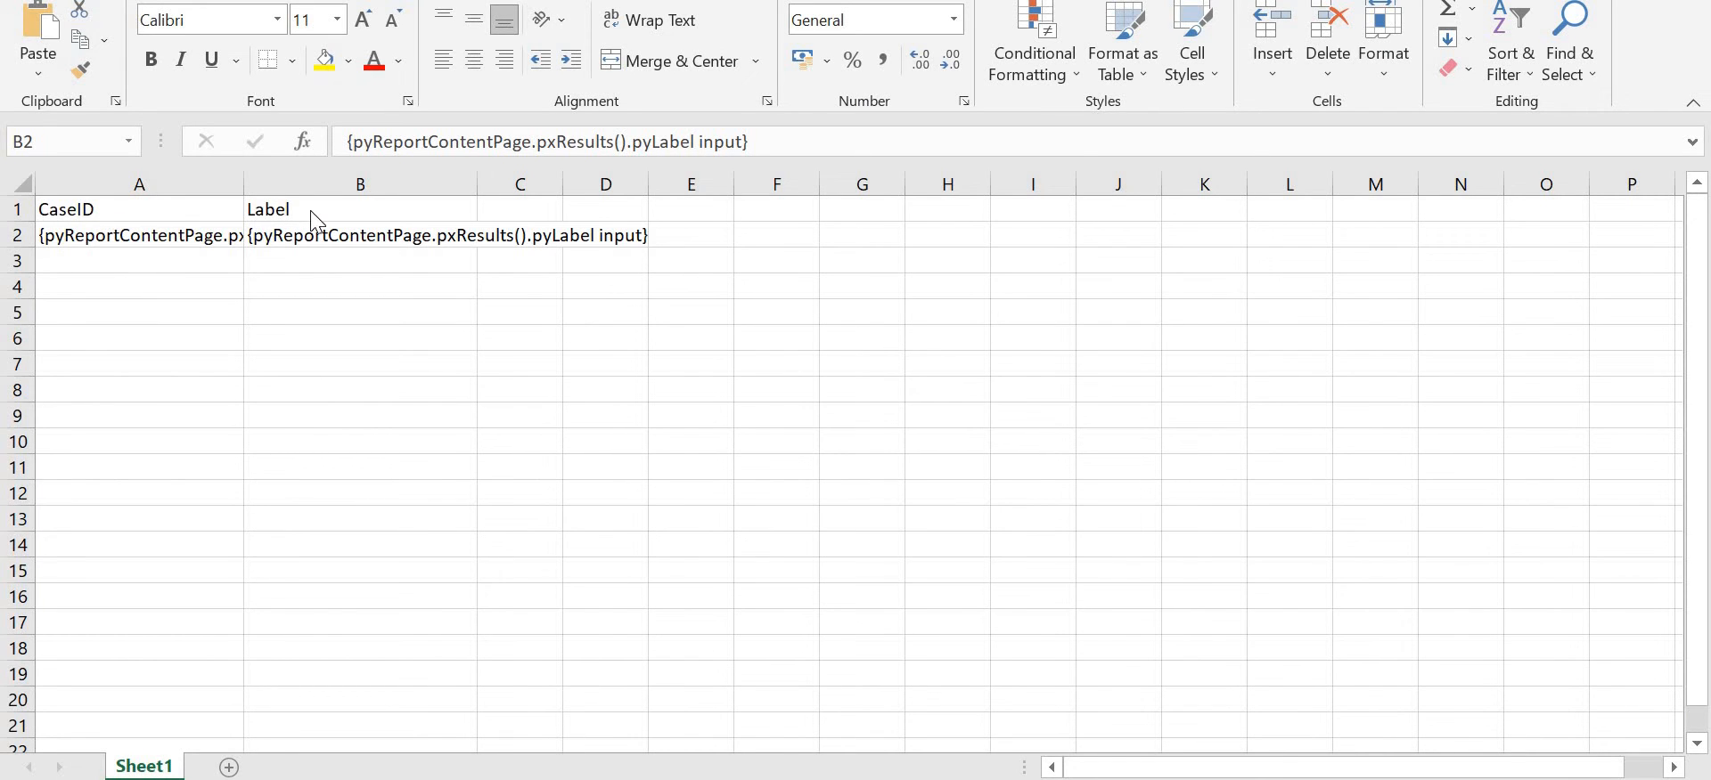
{"action": "left_click", "coordinate": [74, 227]}
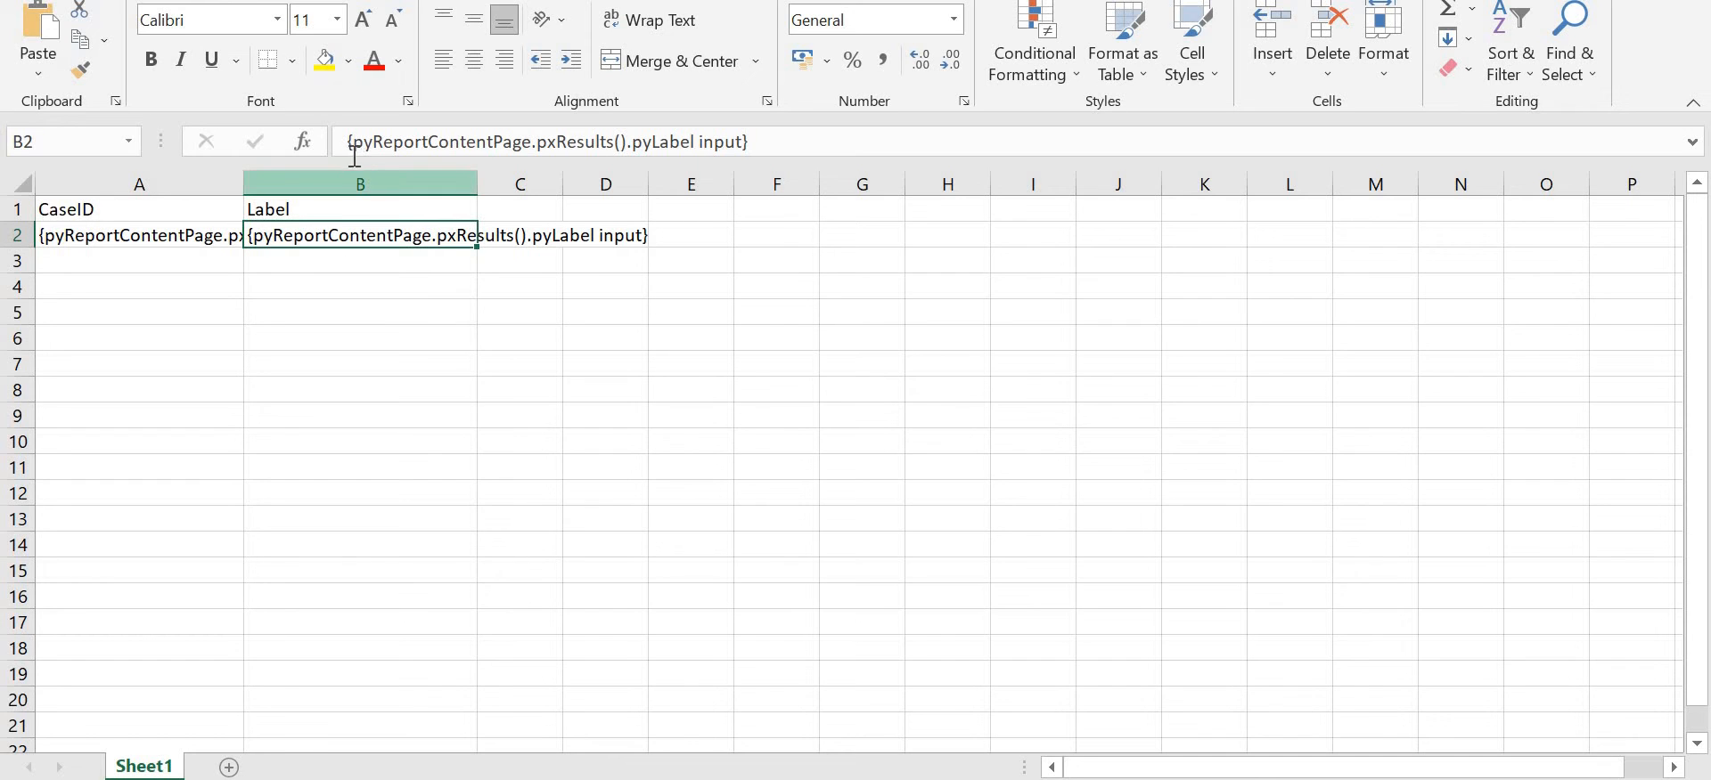
{"action": "left_click_drag", "start_coordinate": [347, 142], "coordinate": [768, 145]}
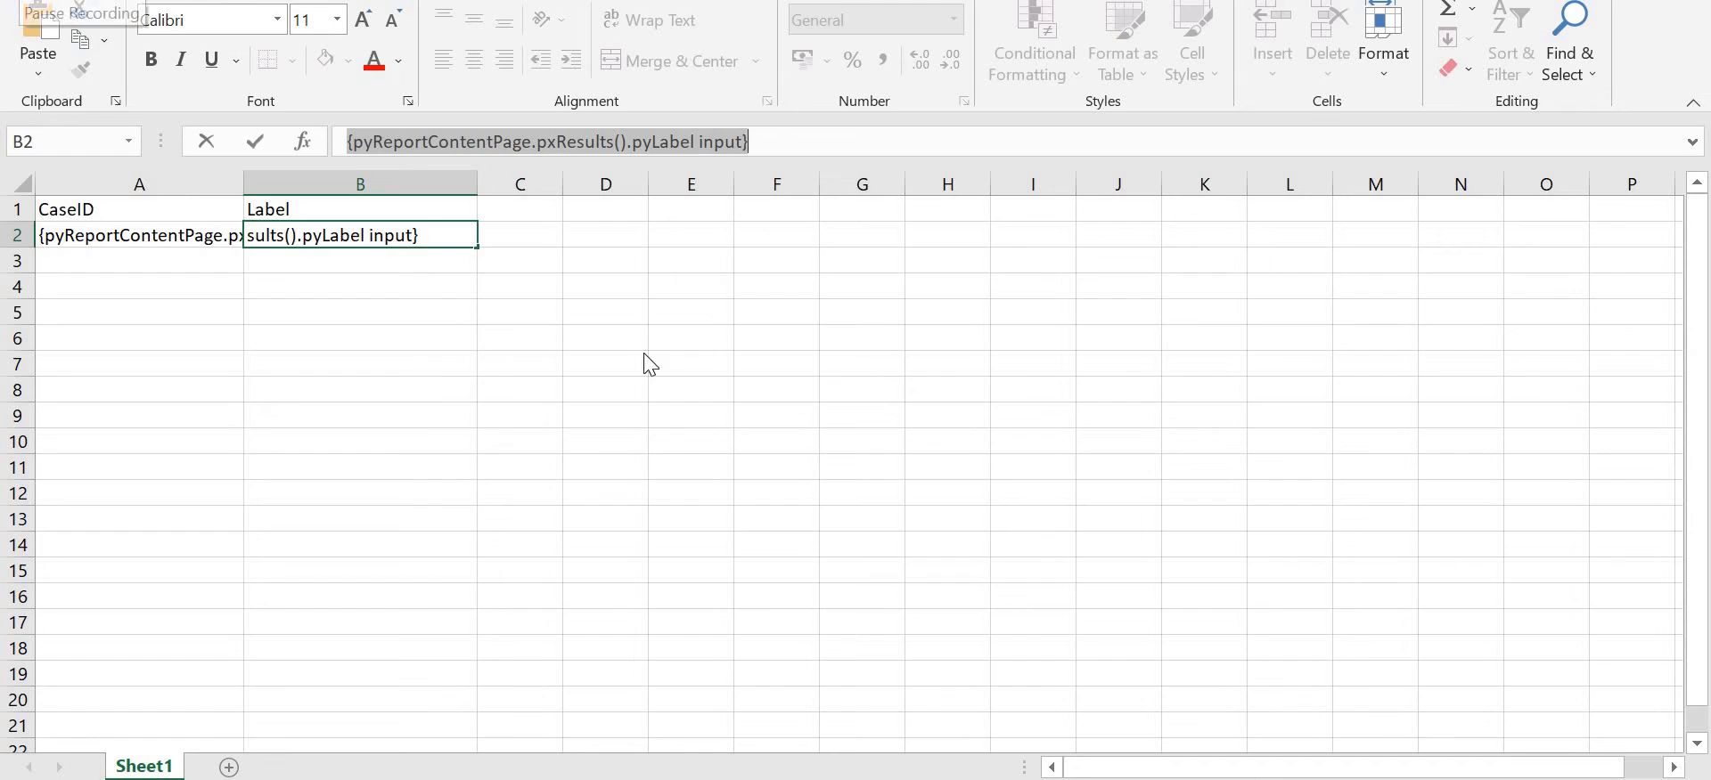
{"action": "key", "text": "alt+Tab"}
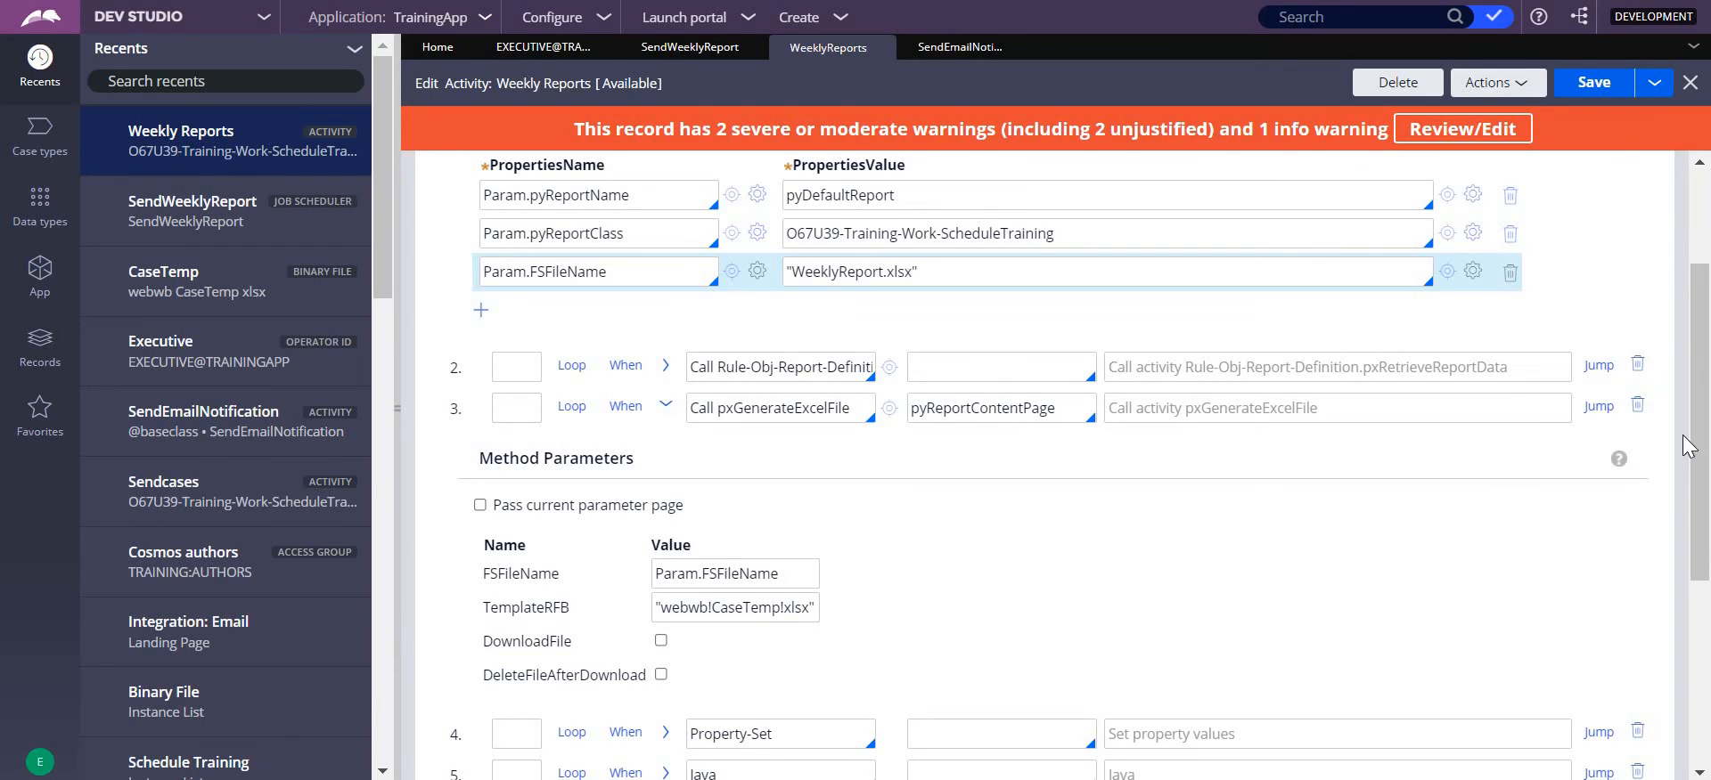
{"action": "left_click_drag", "start_coordinate": [1706, 482], "coordinate": [1705, 619]}
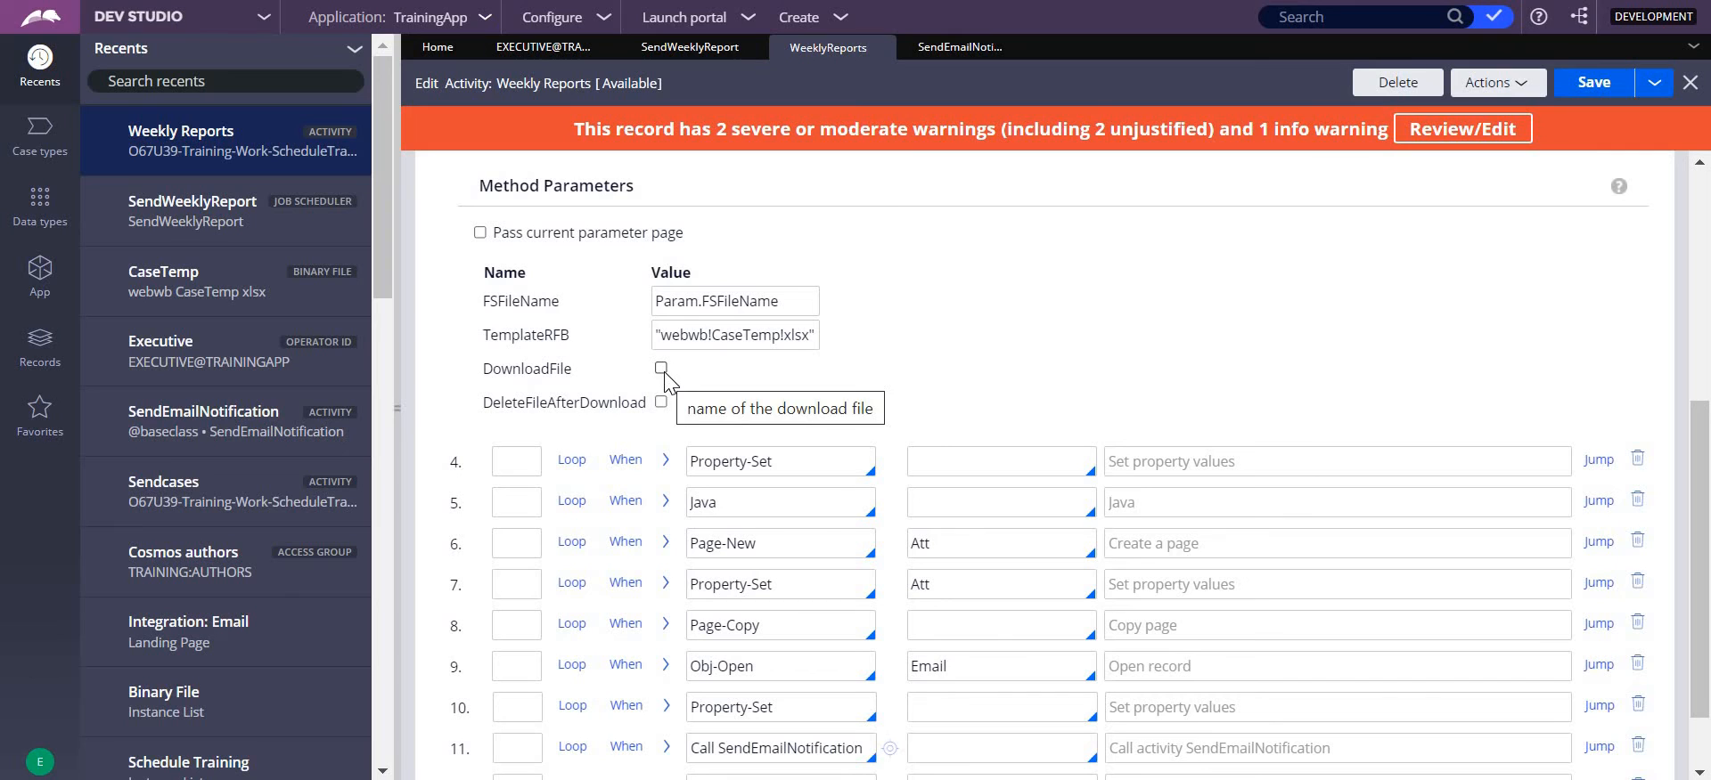
- Expand step 4 and examine how Param.OutputLocation is built from the service export path and Param.FSFileName
{"action": "left_click", "coordinate": [666, 462]}
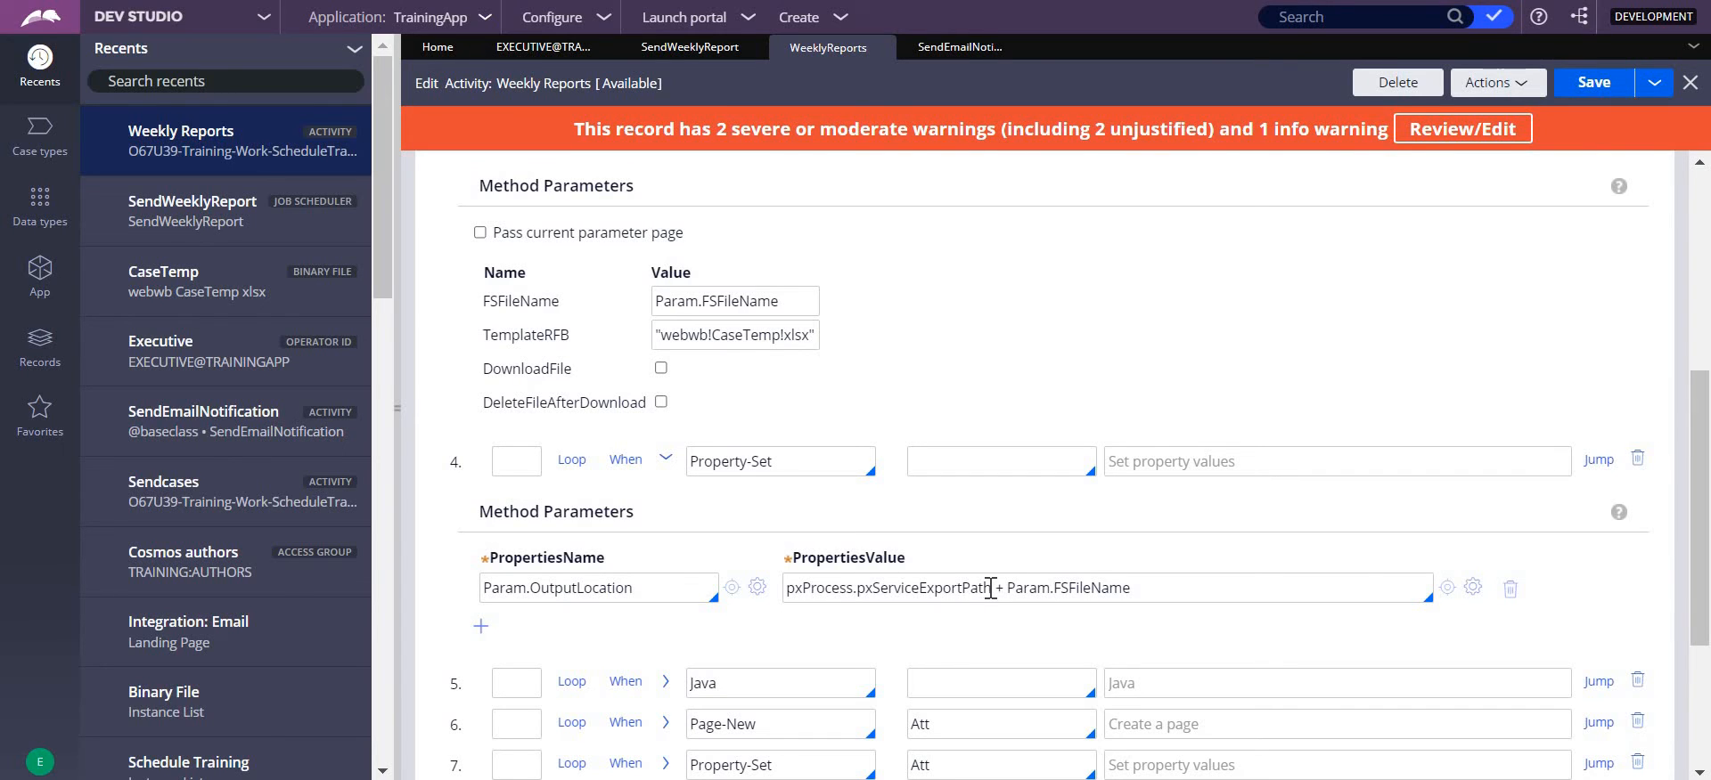
{"action": "left_click_drag", "start_coordinate": [991, 588], "coordinate": [935, 588]}
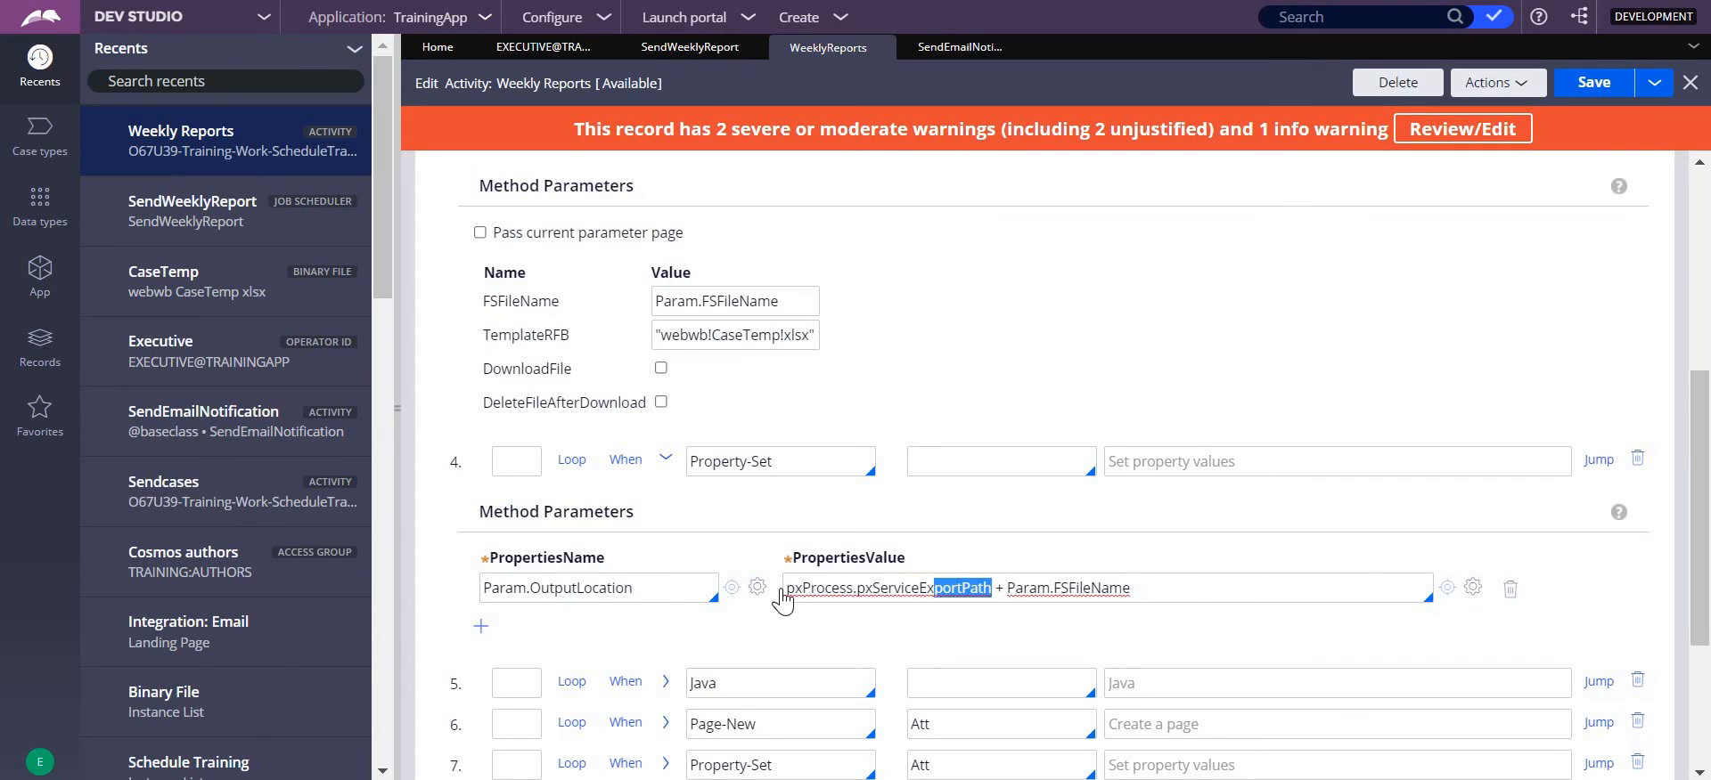
{"action": "left_click_drag", "start_coordinate": [781, 592], "coordinate": [784, 591]}
{"action": "left_click", "coordinate": [1030, 620]}
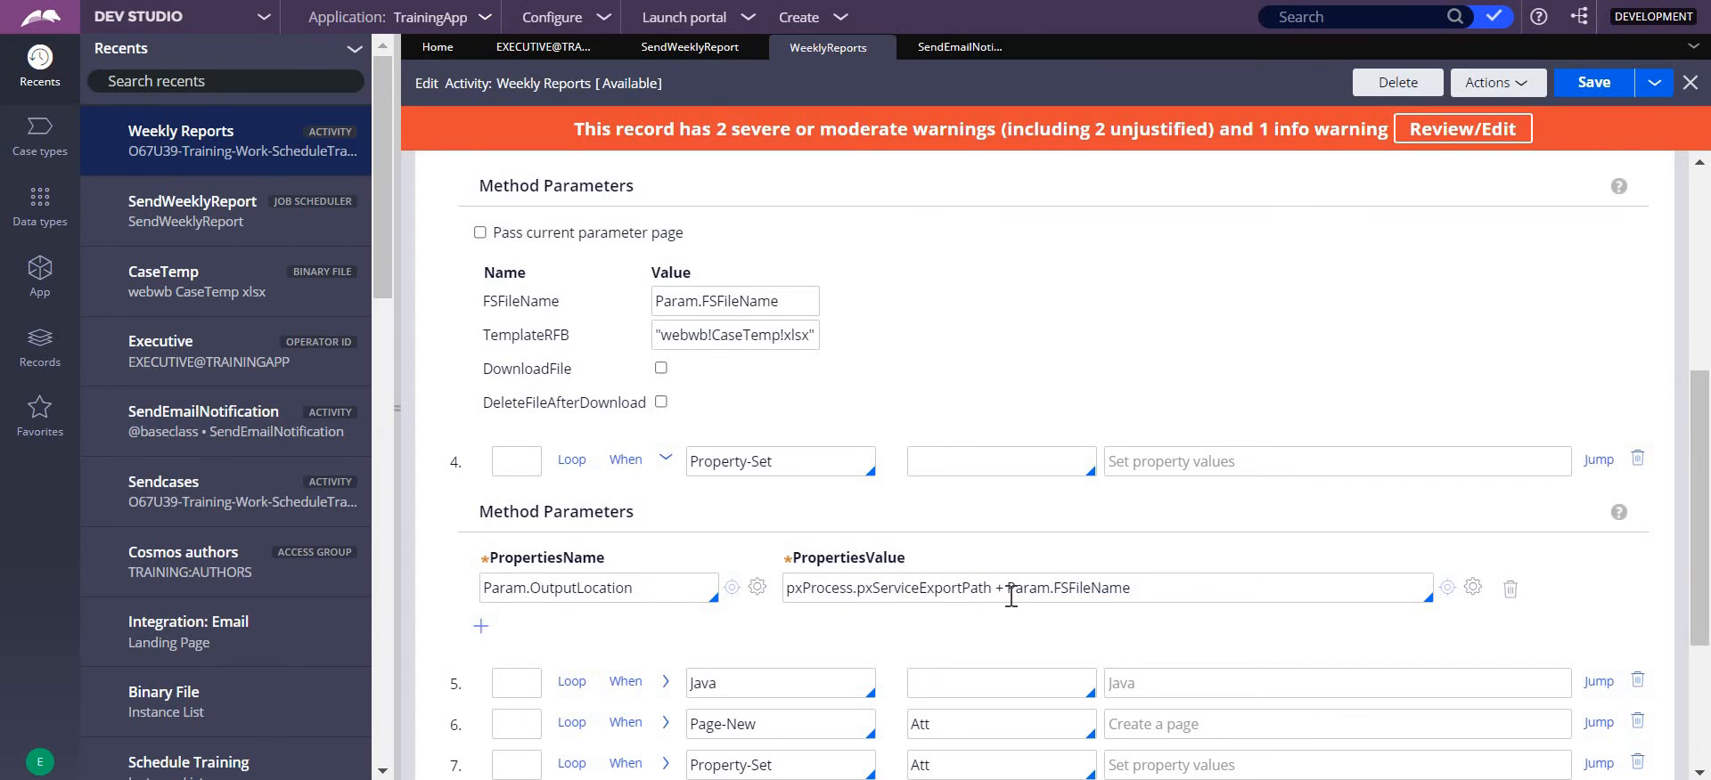
{"action": "left_click_drag", "start_coordinate": [1008, 588], "coordinate": [1140, 592]}
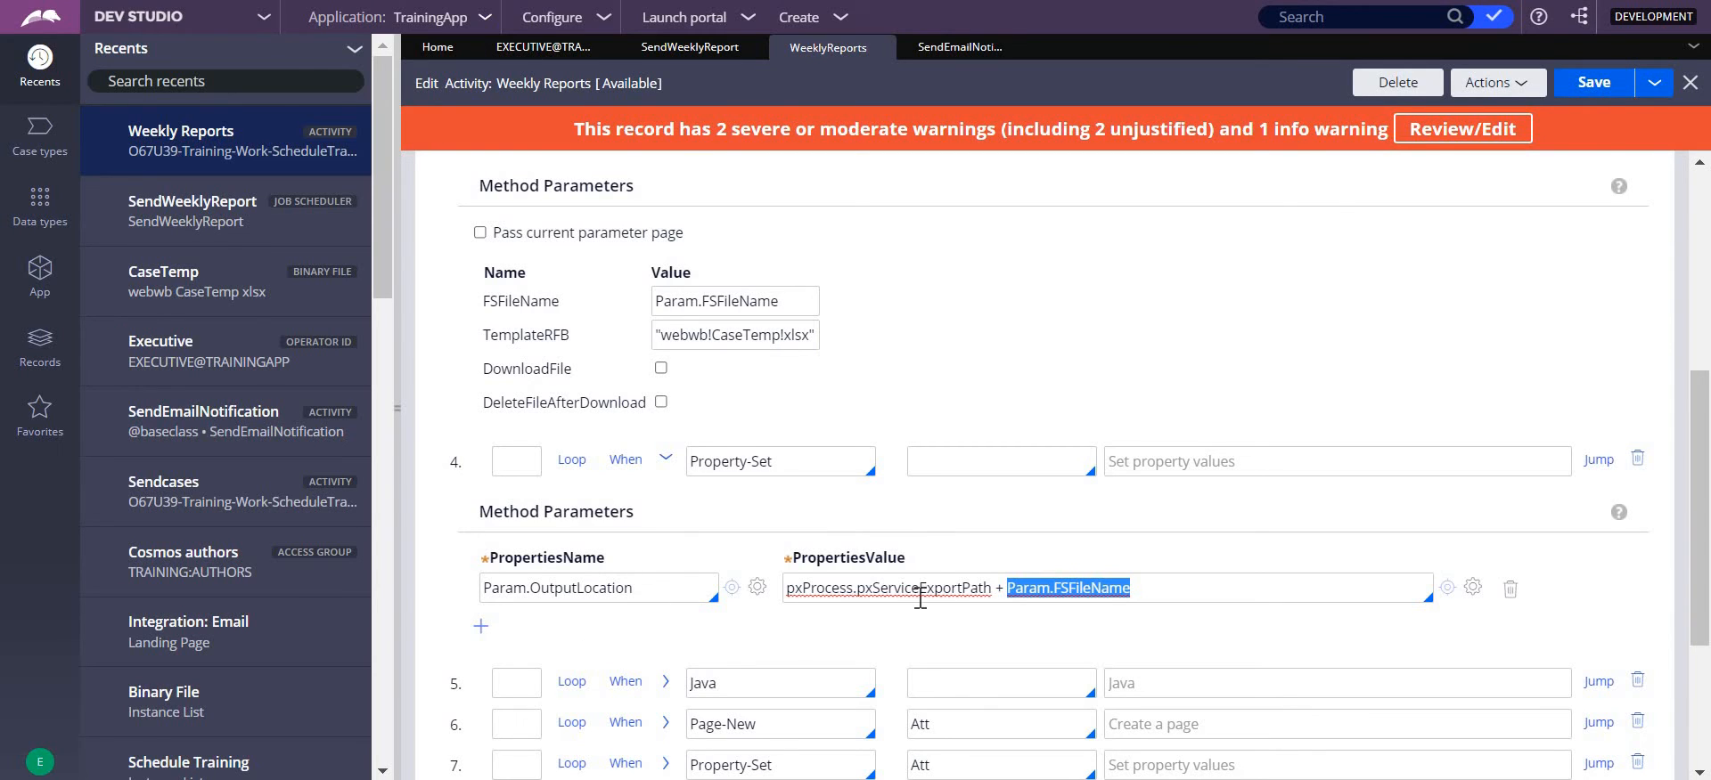
{"action": "left_click", "coordinate": [1153, 602]}
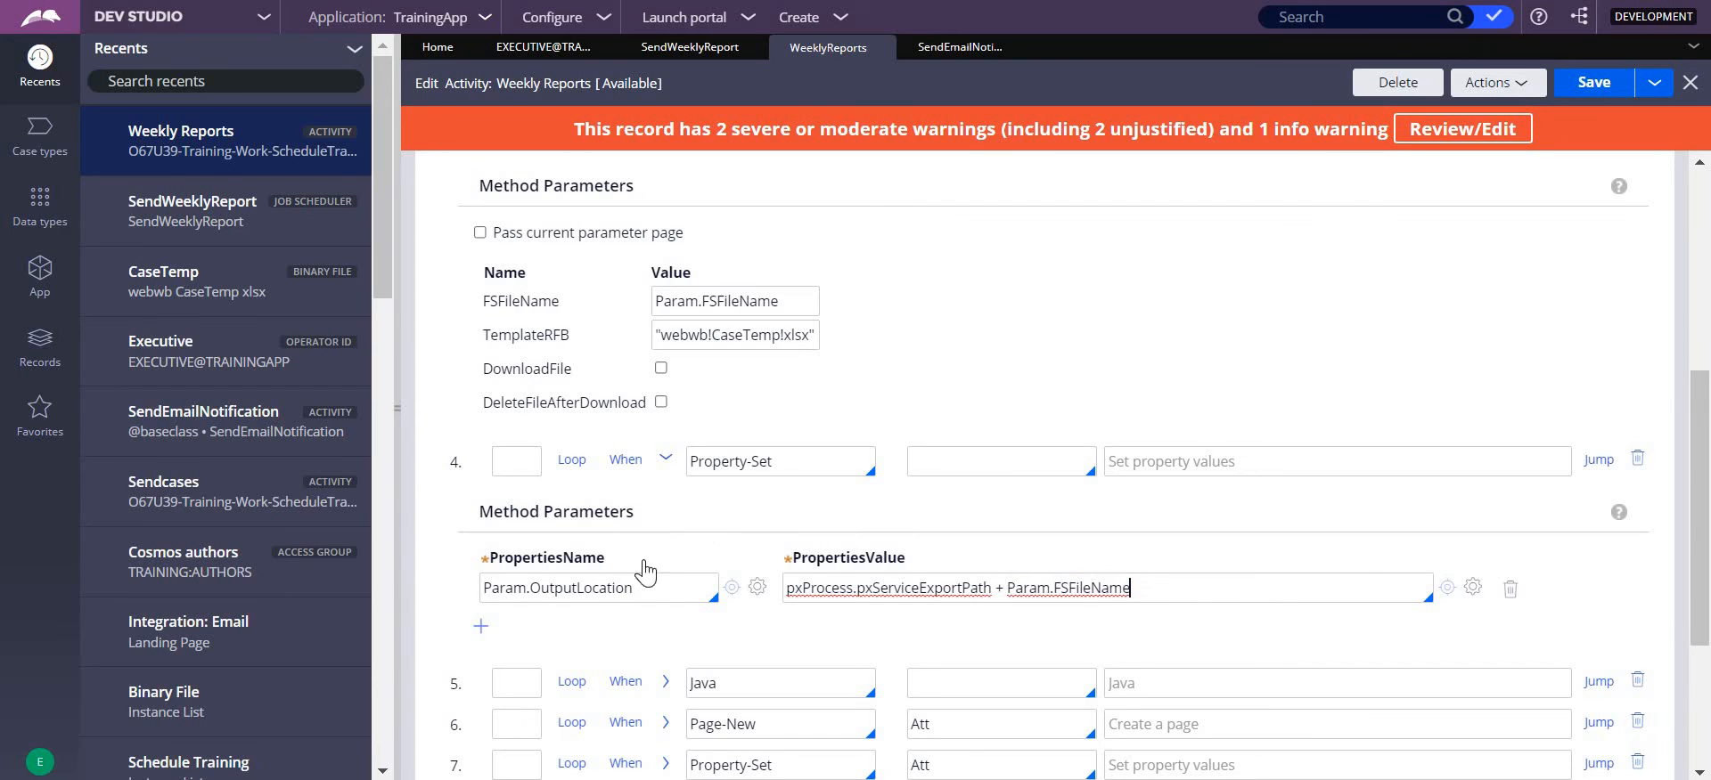
{"action": "left_click_drag", "start_coordinate": [649, 590], "coordinate": [535, 611]}
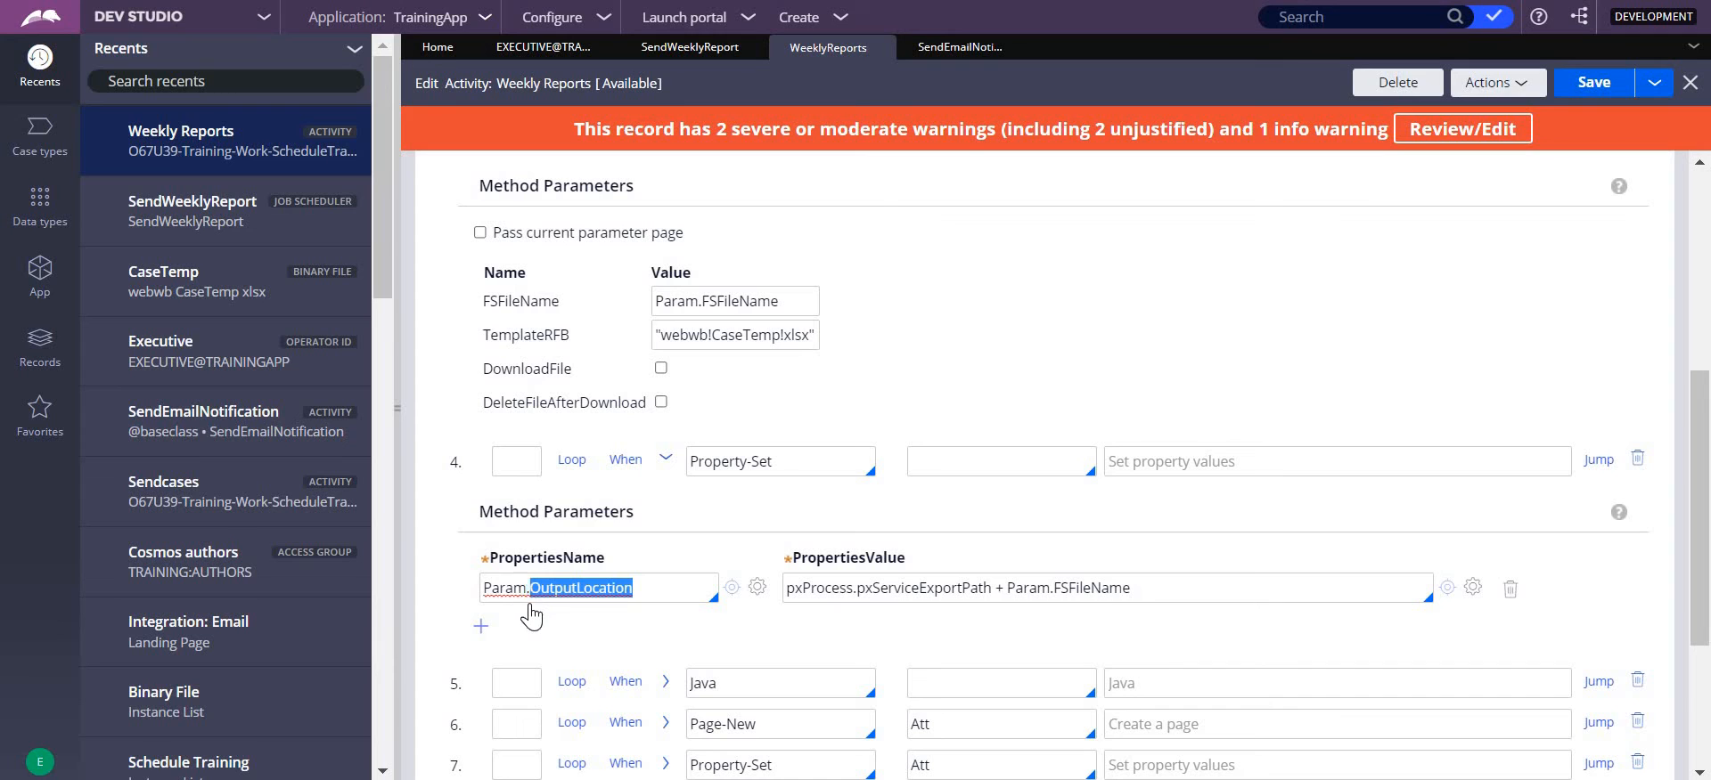
{"action": "left_click", "coordinate": [531, 615]}
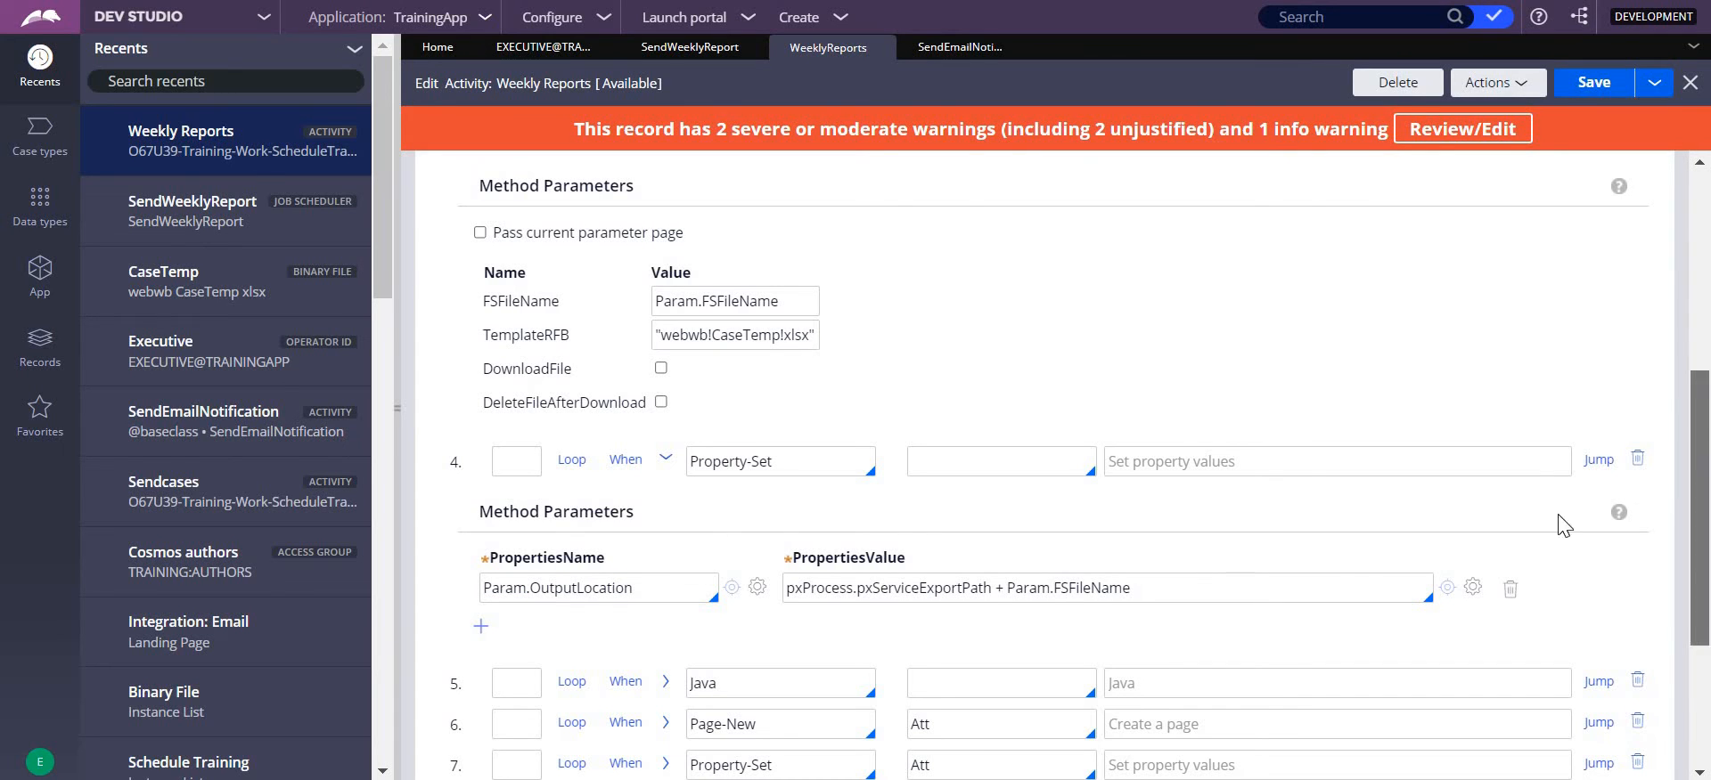
- Expand step 5 and copy its entire Java code into a new Notepad document
{"action": "scroll", "coordinate": [1692, 499], "scroll_direction": "down", "scroll_amount": 3}
{"action": "left_click", "coordinate": [665, 413]}
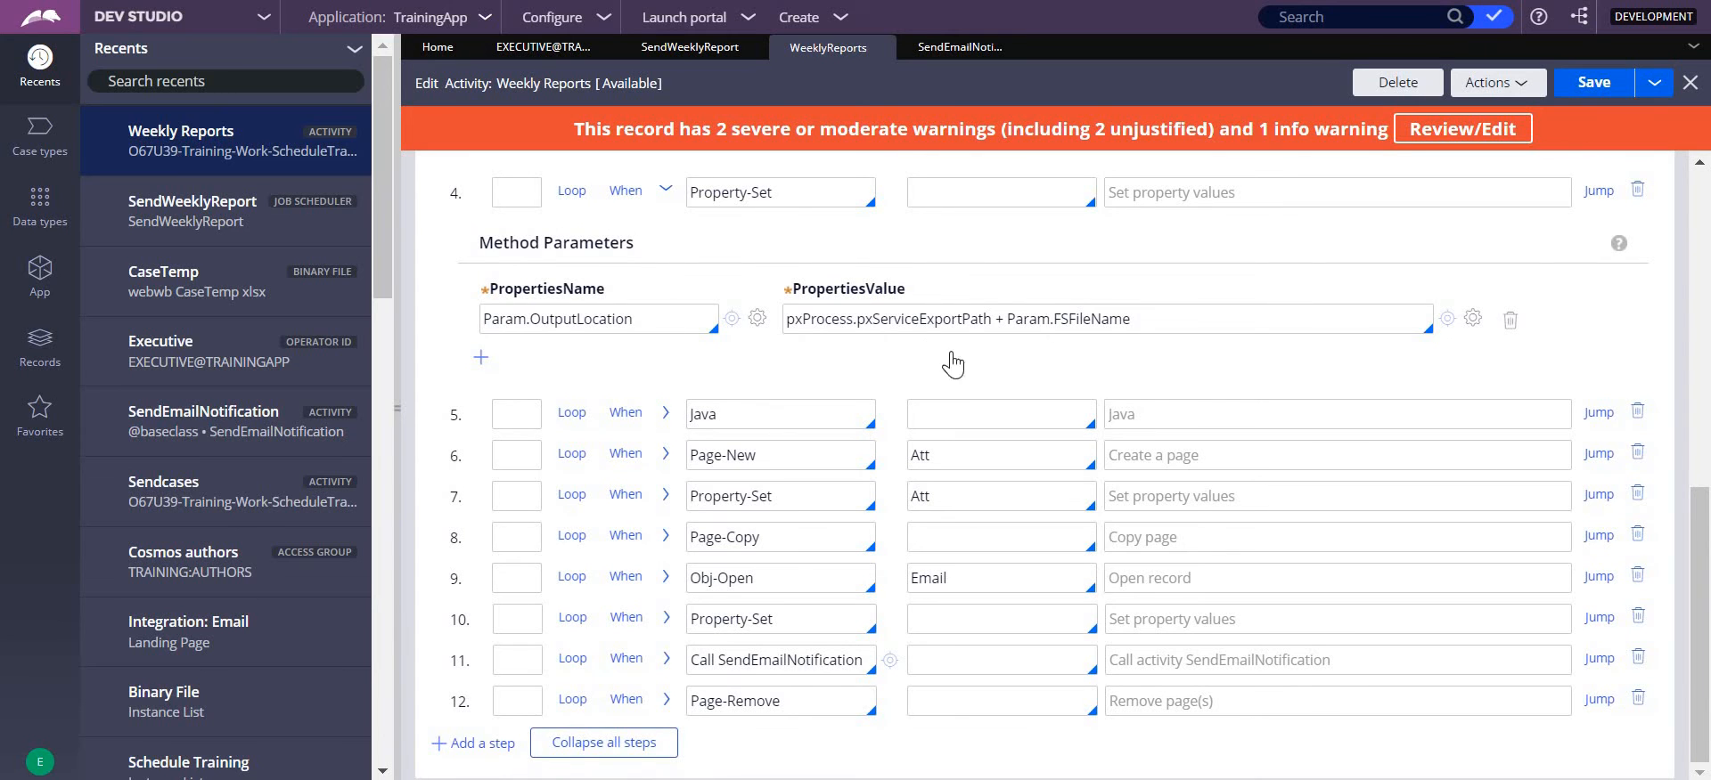
{"action": "left_click_drag", "start_coordinate": [1708, 488], "coordinate": [1707, 553]}
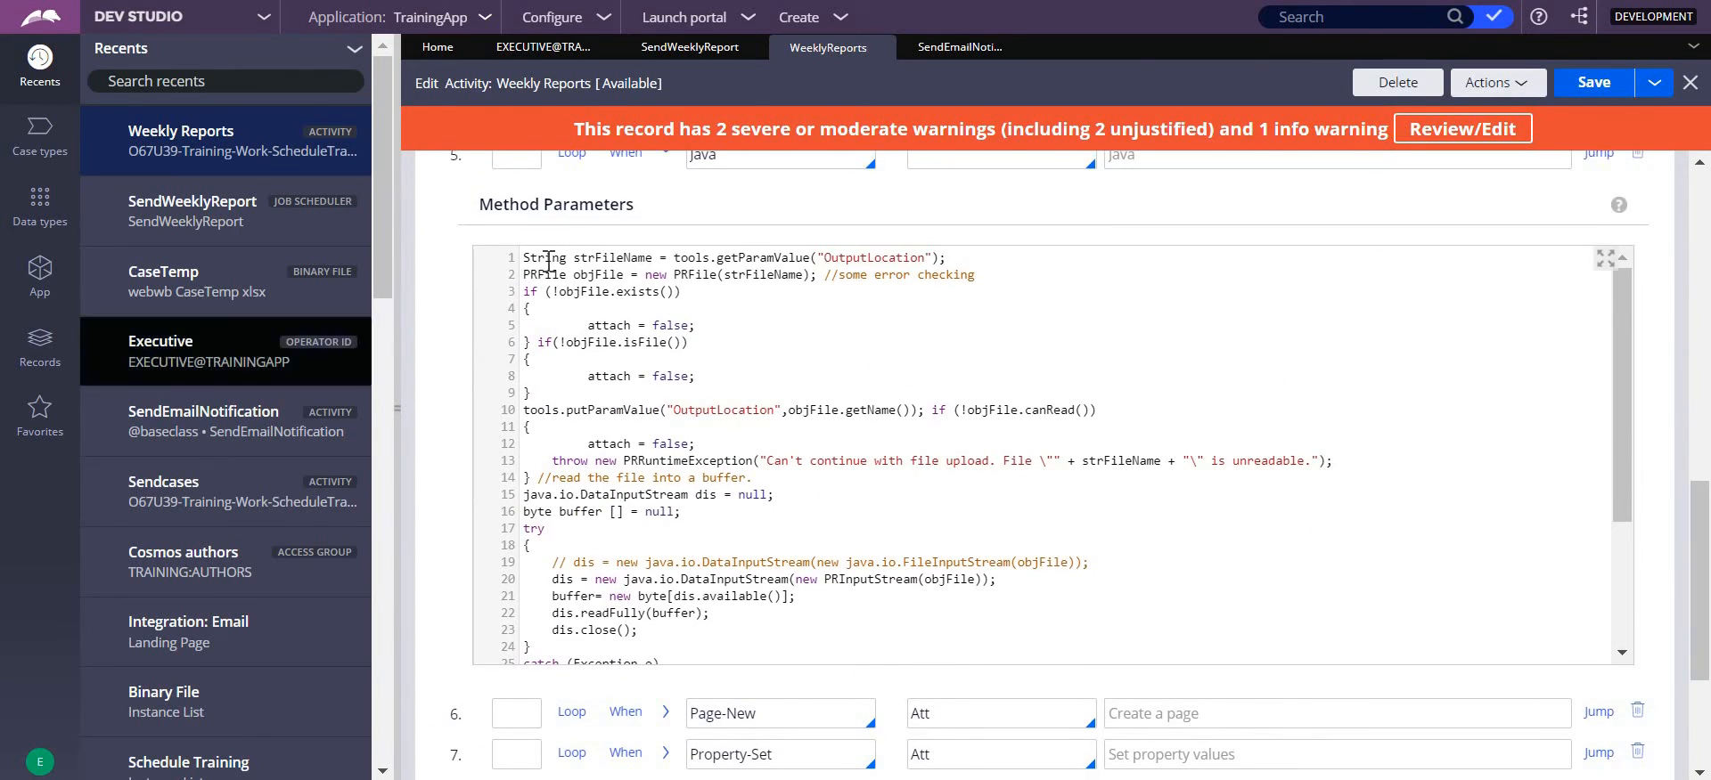
{"action": "left_click_drag", "start_coordinate": [525, 258], "coordinate": [547, 654]}
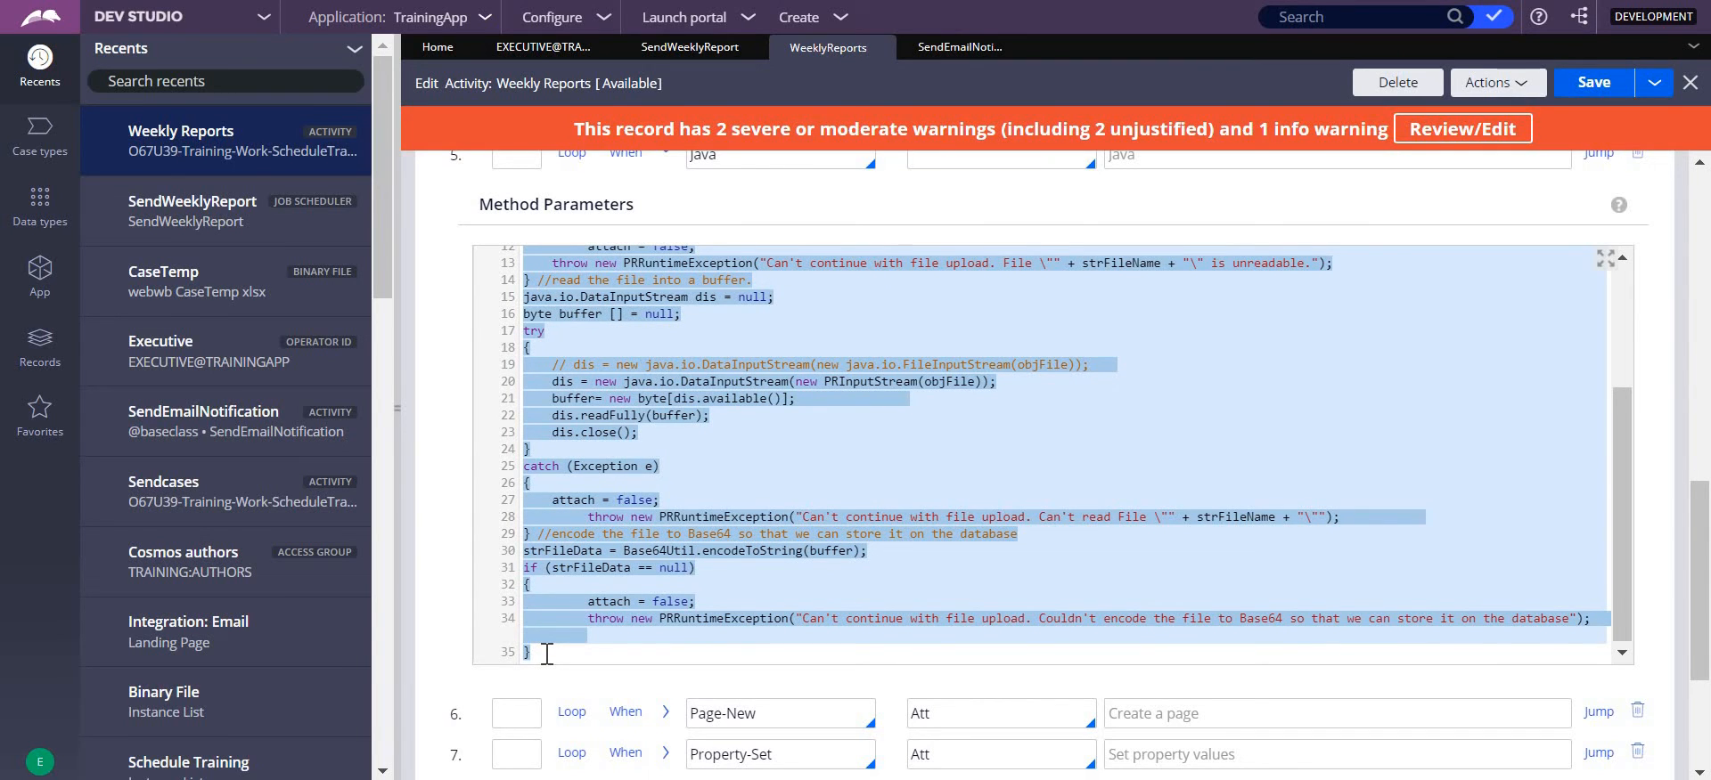
{"action": "key", "text": "super"}
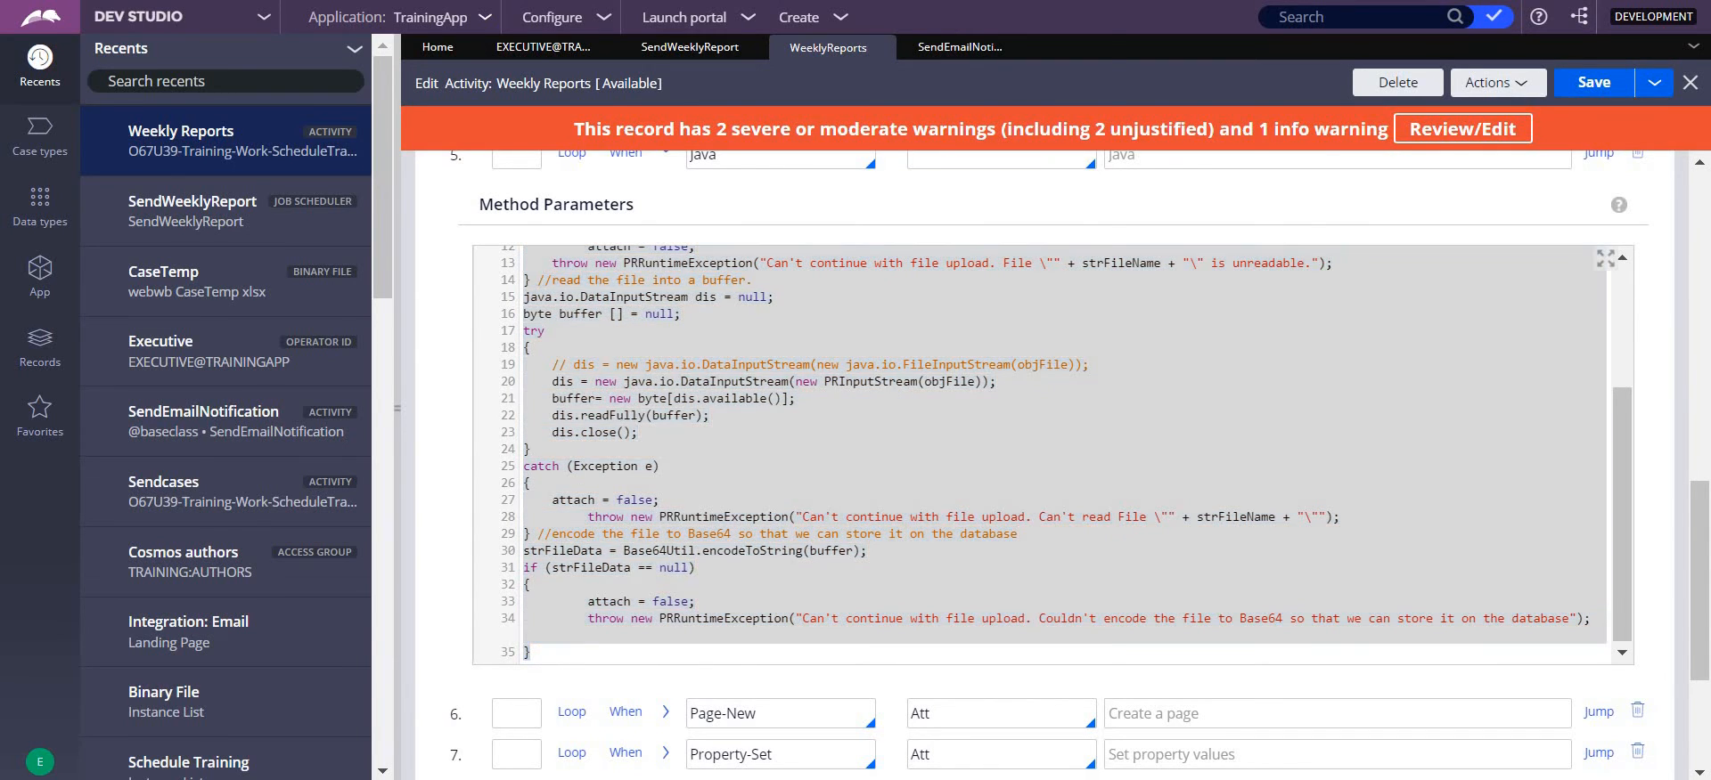
{"action": "type", "text": "note"}
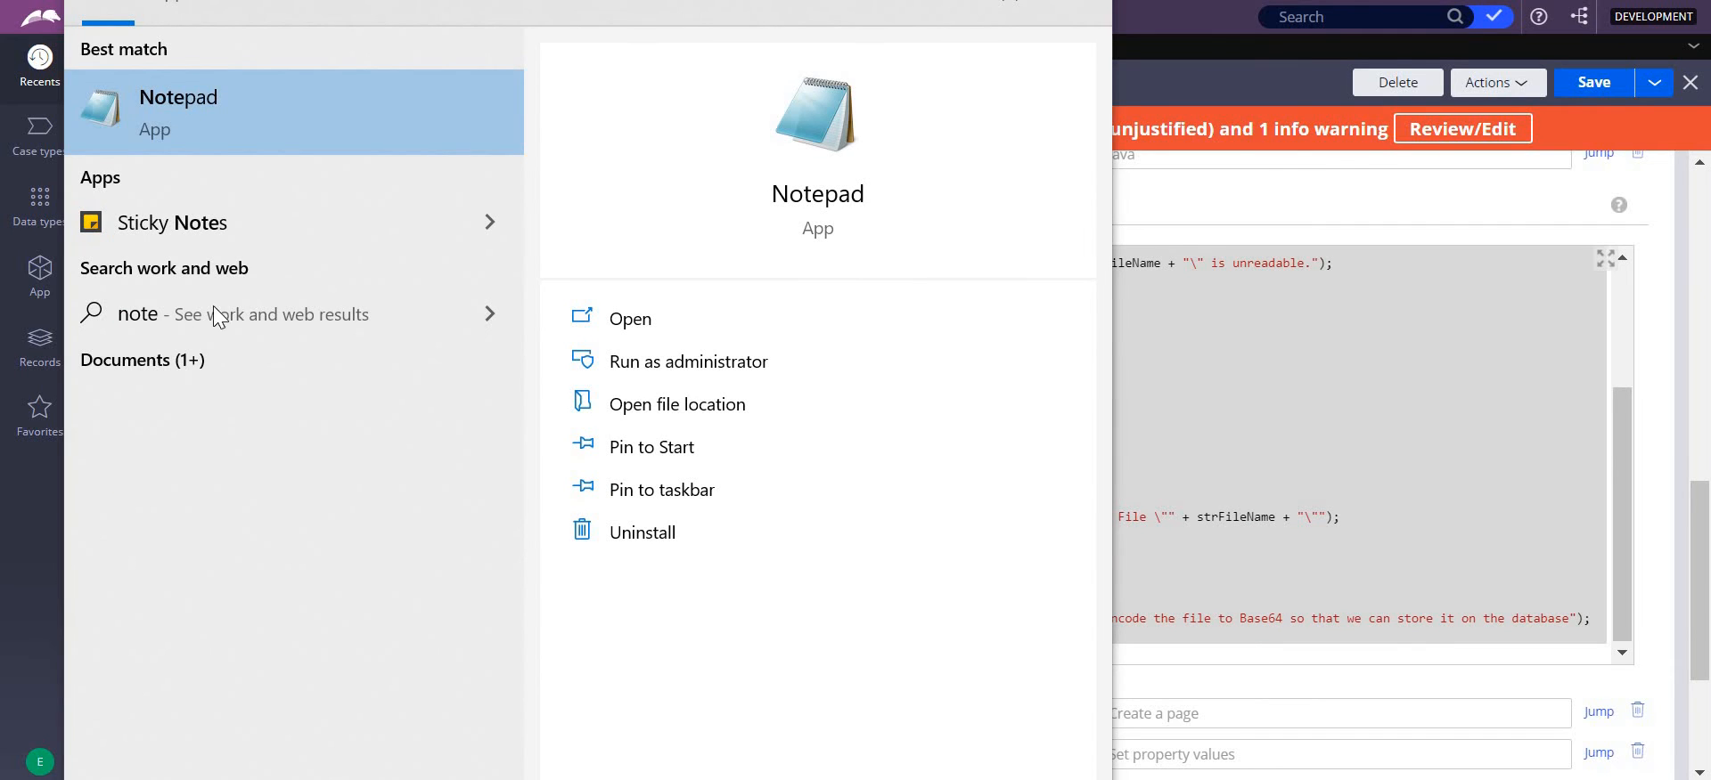
{"action": "left_click", "coordinate": [224, 141]}
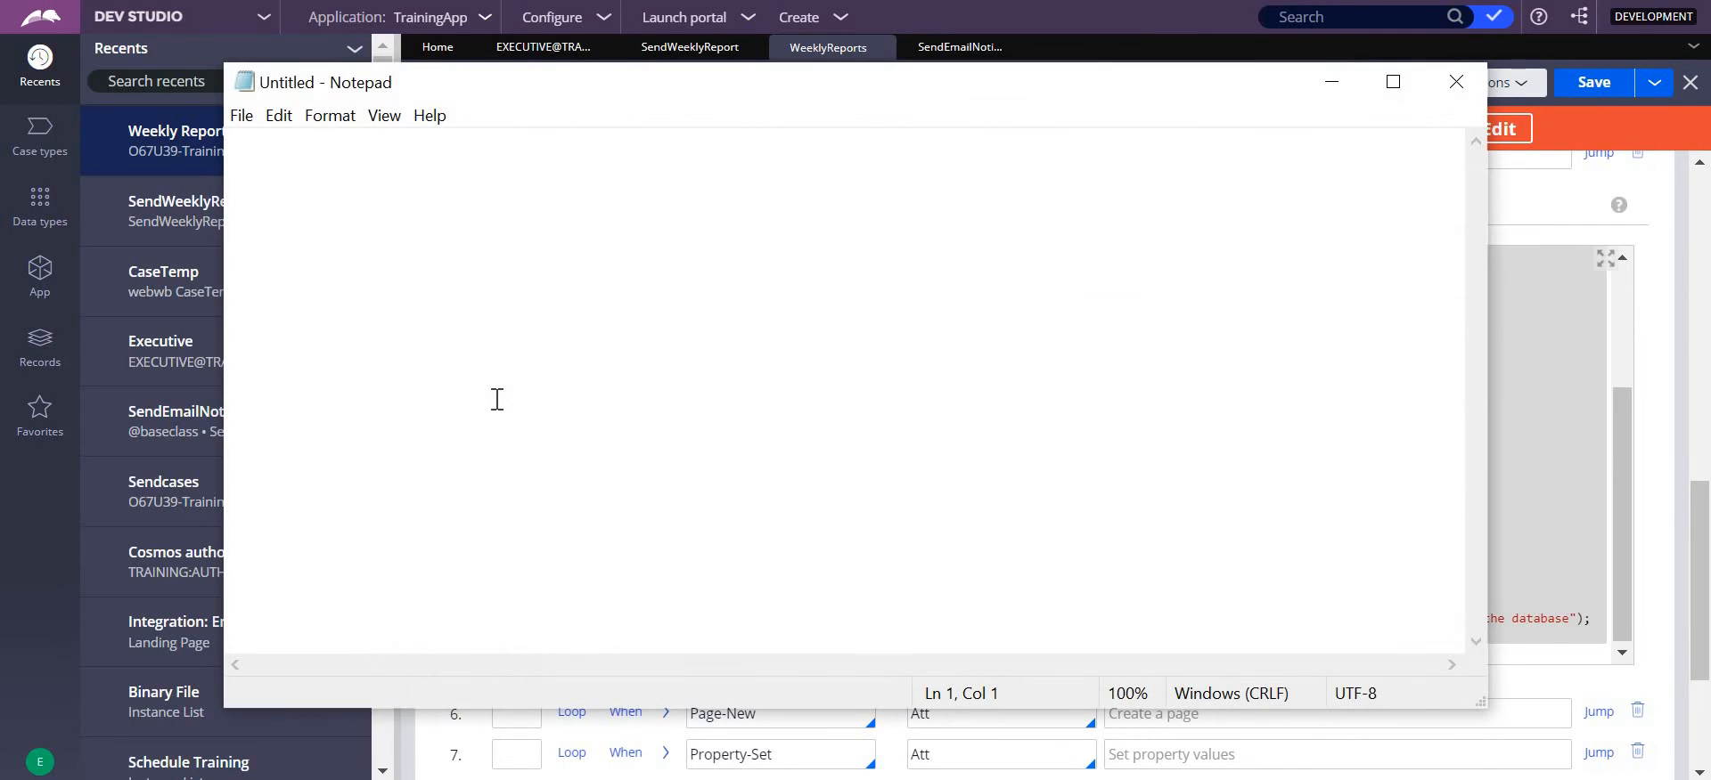
{"action": "key", "text": "ctrl+v"}
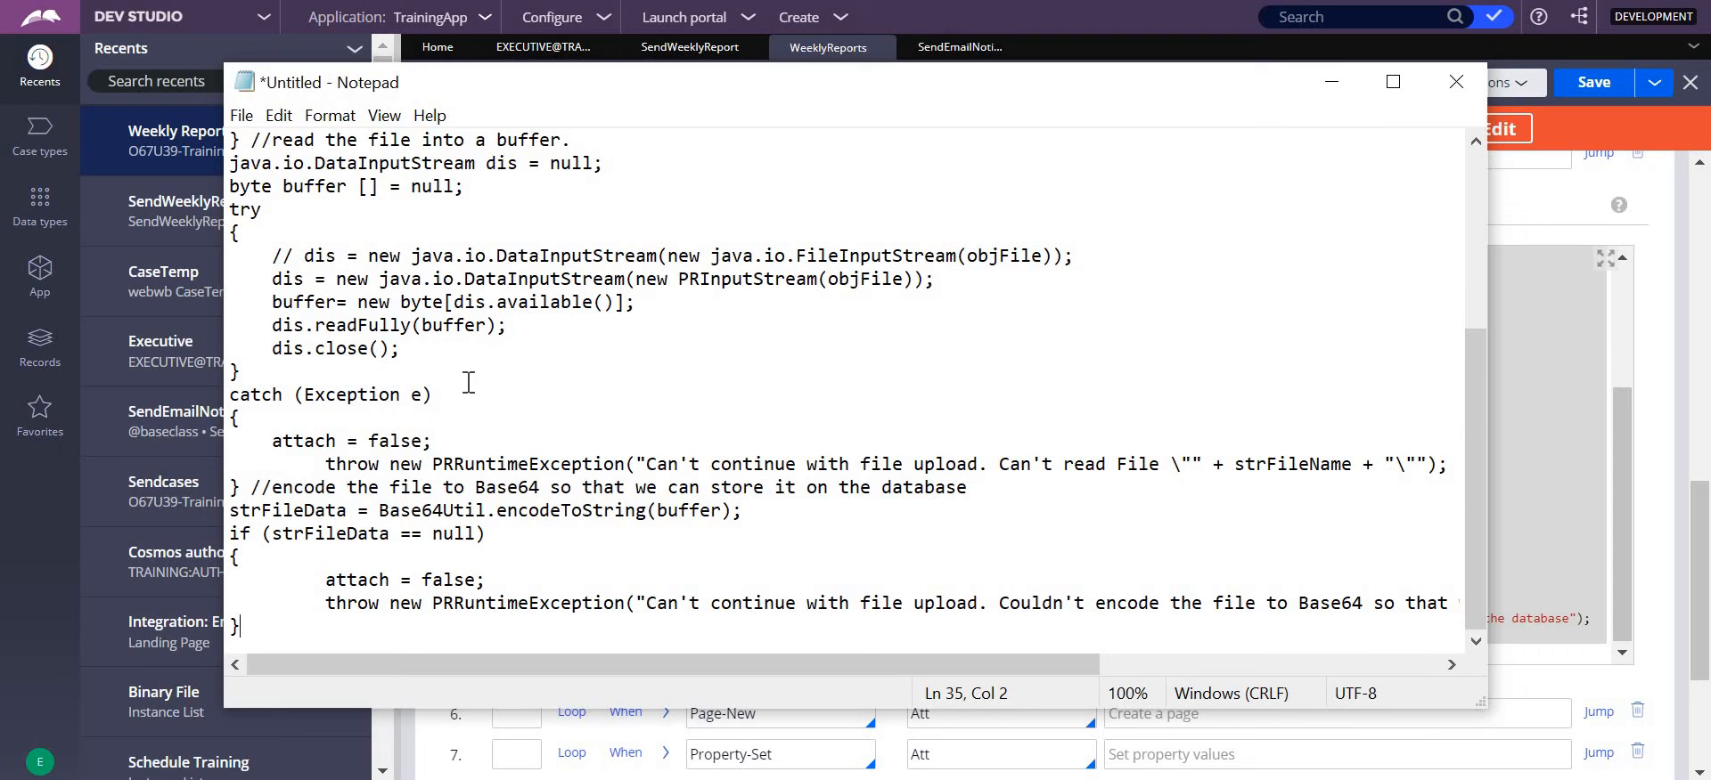
- Read through the copied Java code in Notepad, including its OutputLocation parameter, and minimize the window
{"action": "left_click_drag", "start_coordinate": [1472, 470], "coordinate": [827, 140]}
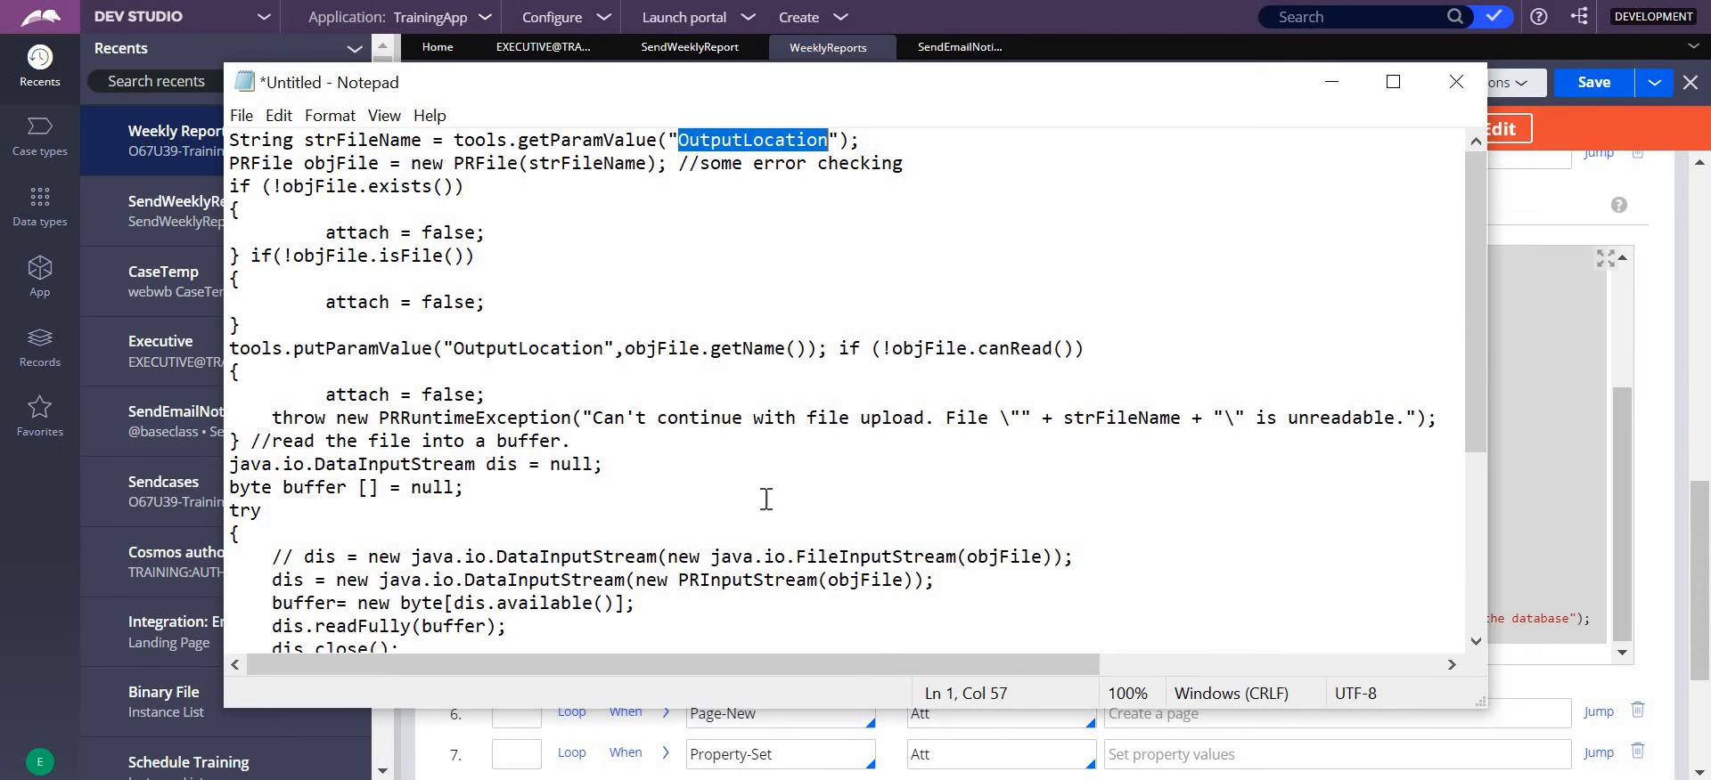
{"action": "left_click", "coordinate": [1114, 564]}
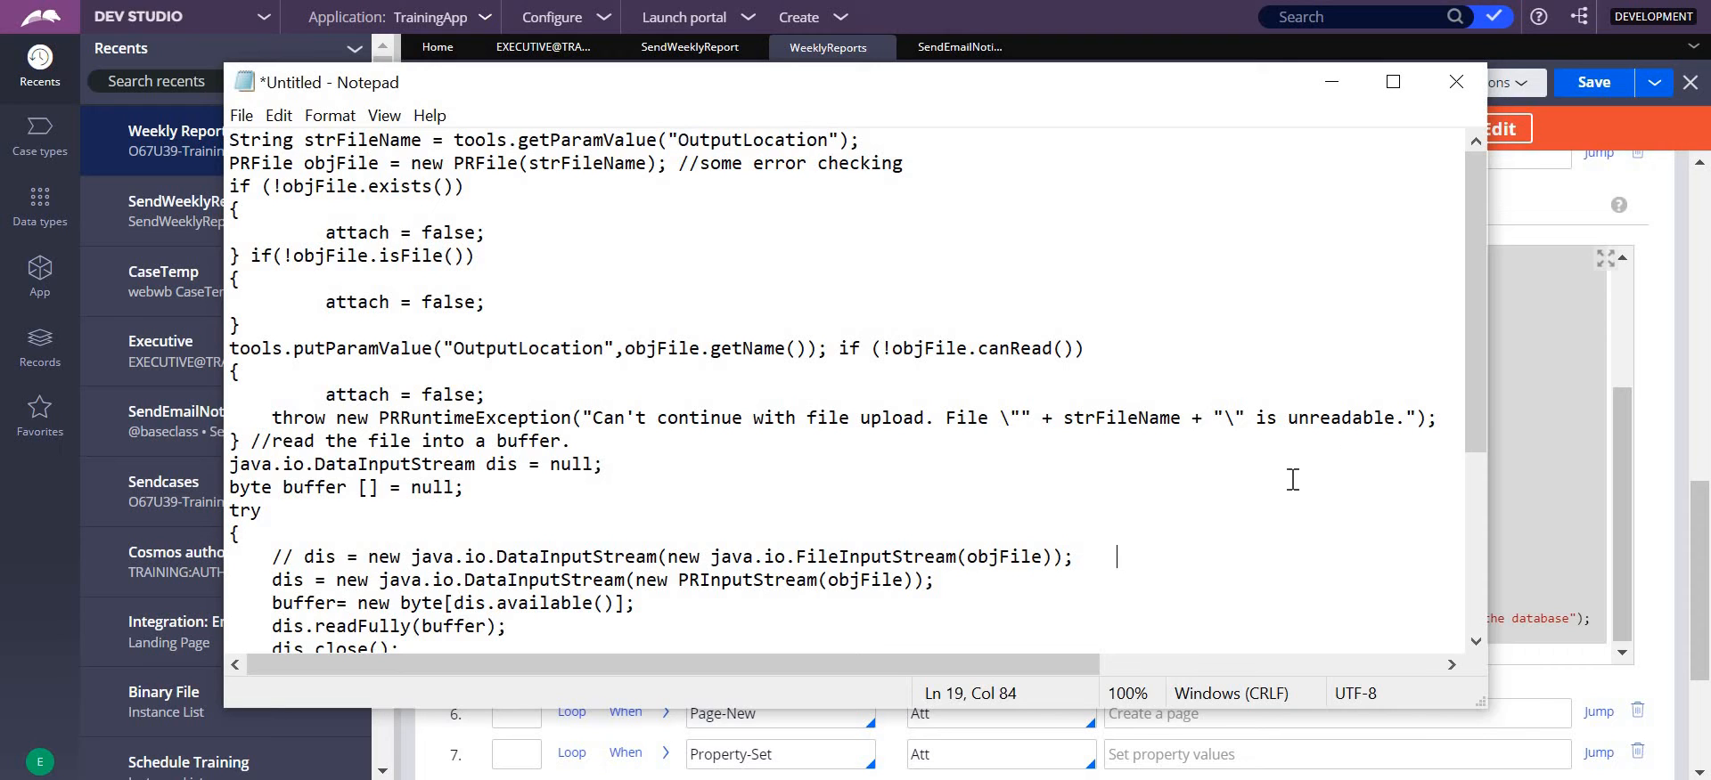
{"action": "left_click_drag", "start_coordinate": [1475, 340], "coordinate": [1484, 519]}
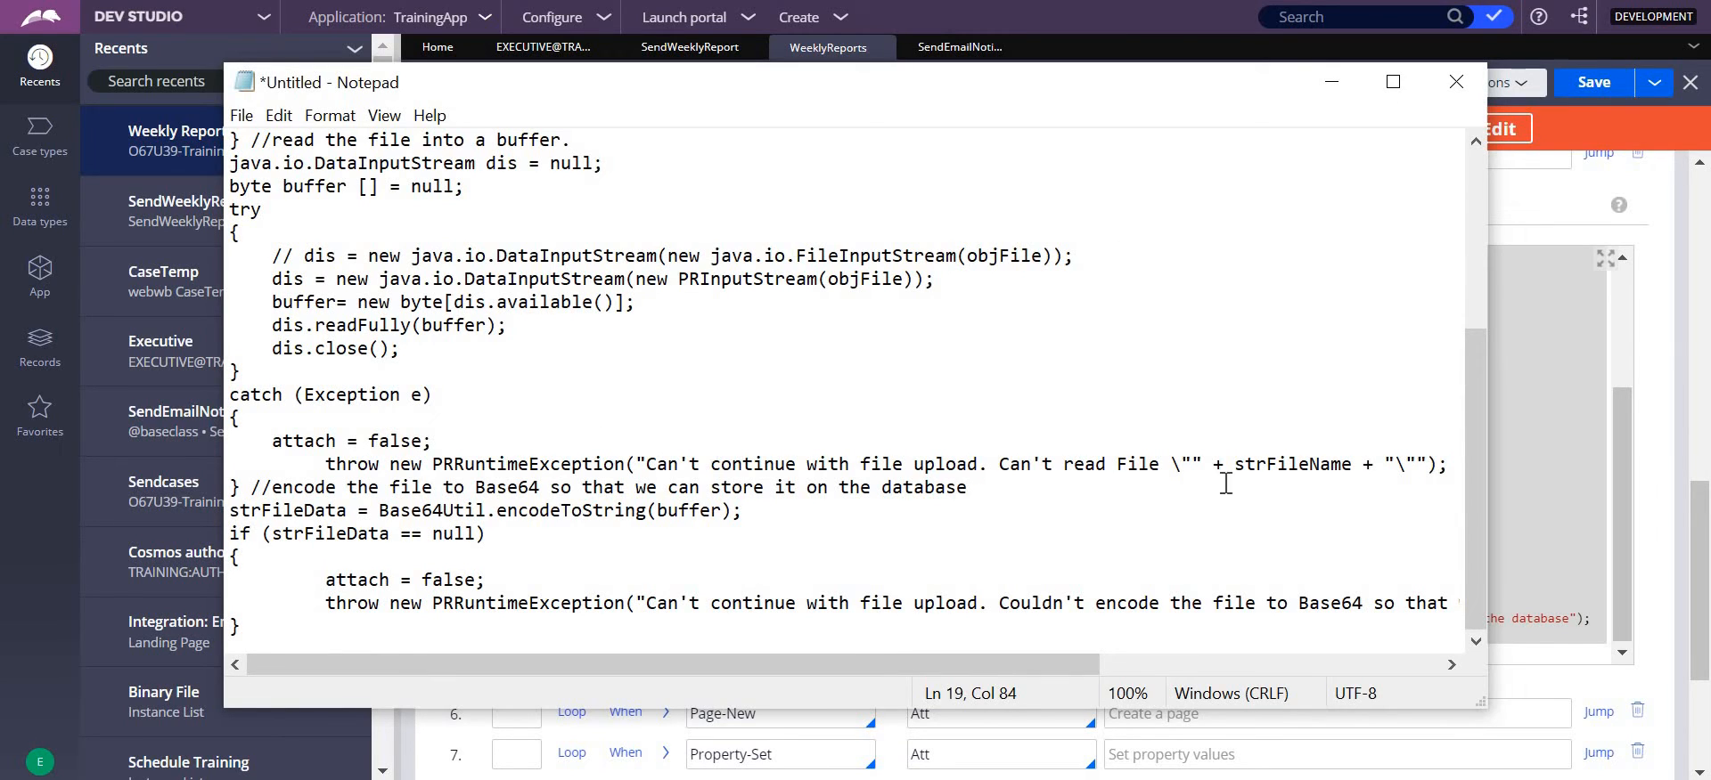
{"action": "left_click", "coordinate": [1468, 307]}
{"action": "left_click", "coordinate": [1334, 92]}
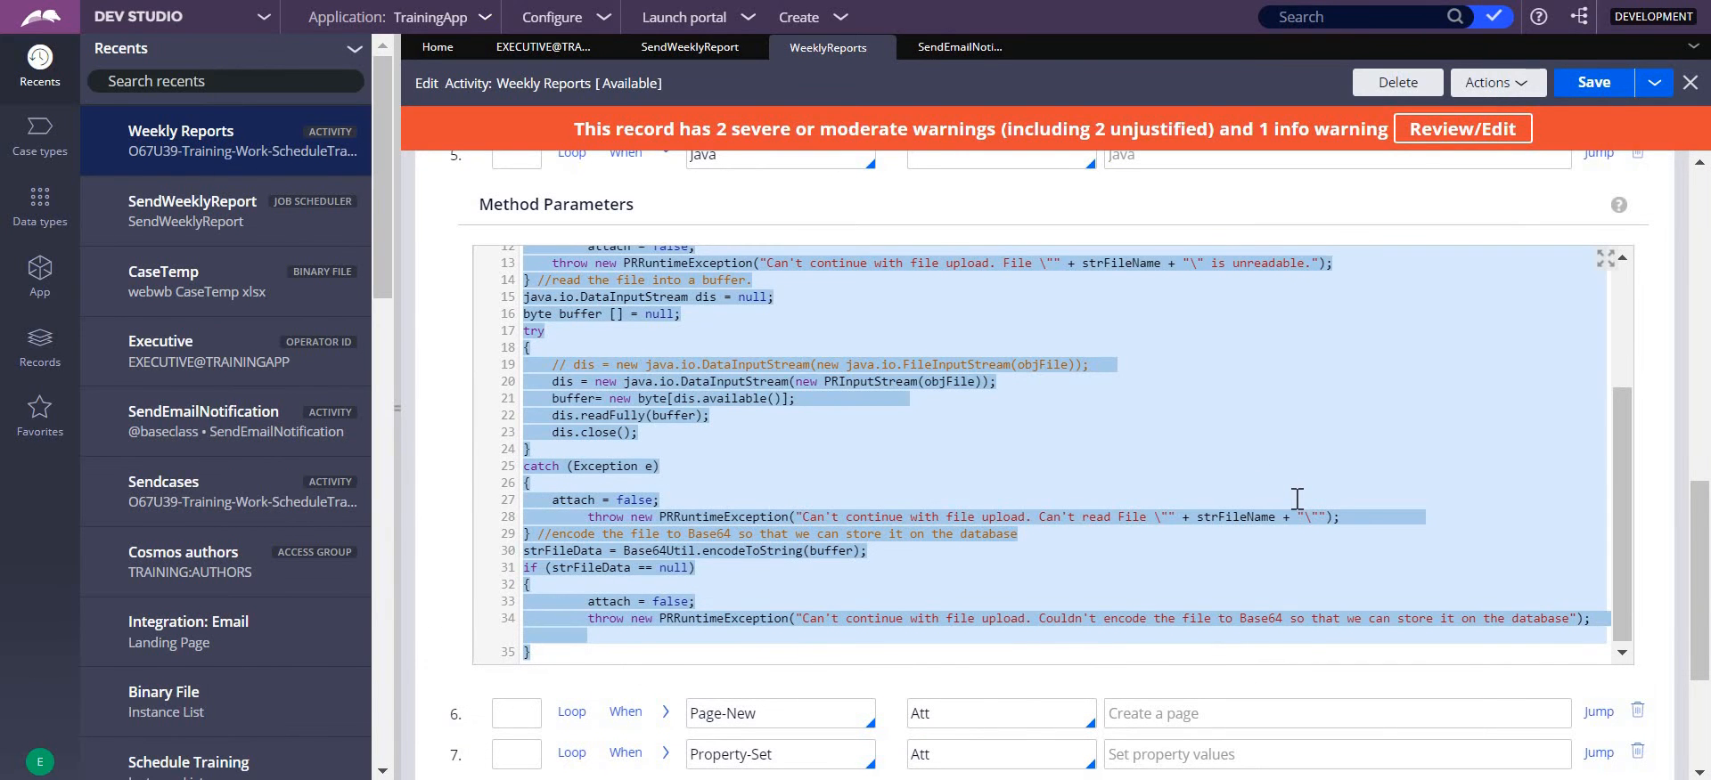
- Return to the Java code in step 5 of the activity, and collapse steps 5 and 4
{"action": "left_click", "coordinate": [1299, 497]}
{"action": "left_click_drag", "start_coordinate": [1626, 451], "coordinate": [1644, 349]}
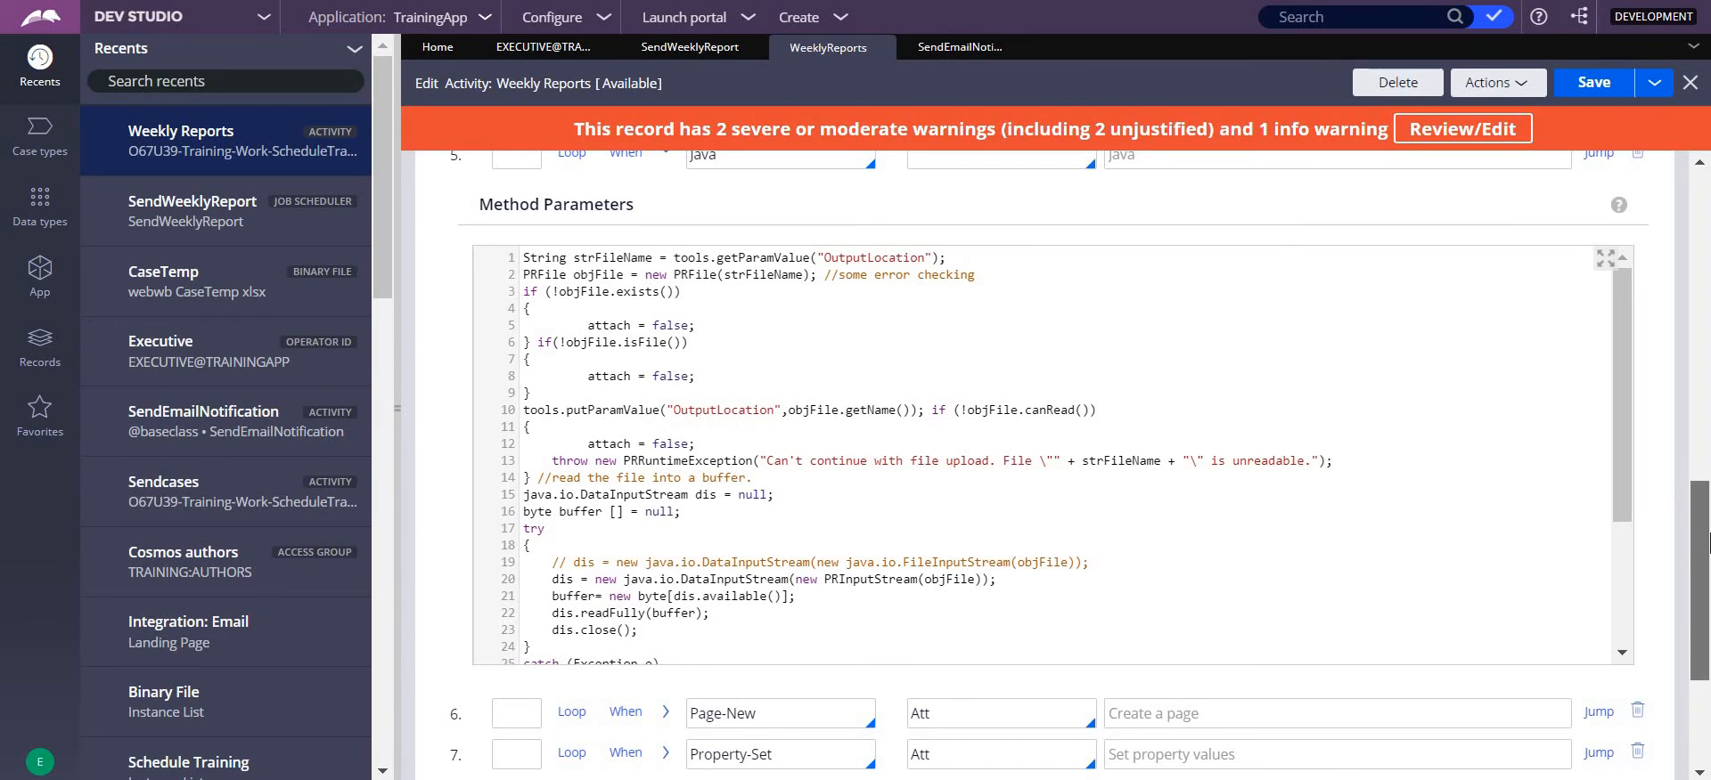
{"action": "left_click_drag", "start_coordinate": [1700, 570], "coordinate": [1700, 549]}
{"action": "left_click", "coordinate": [666, 224]}
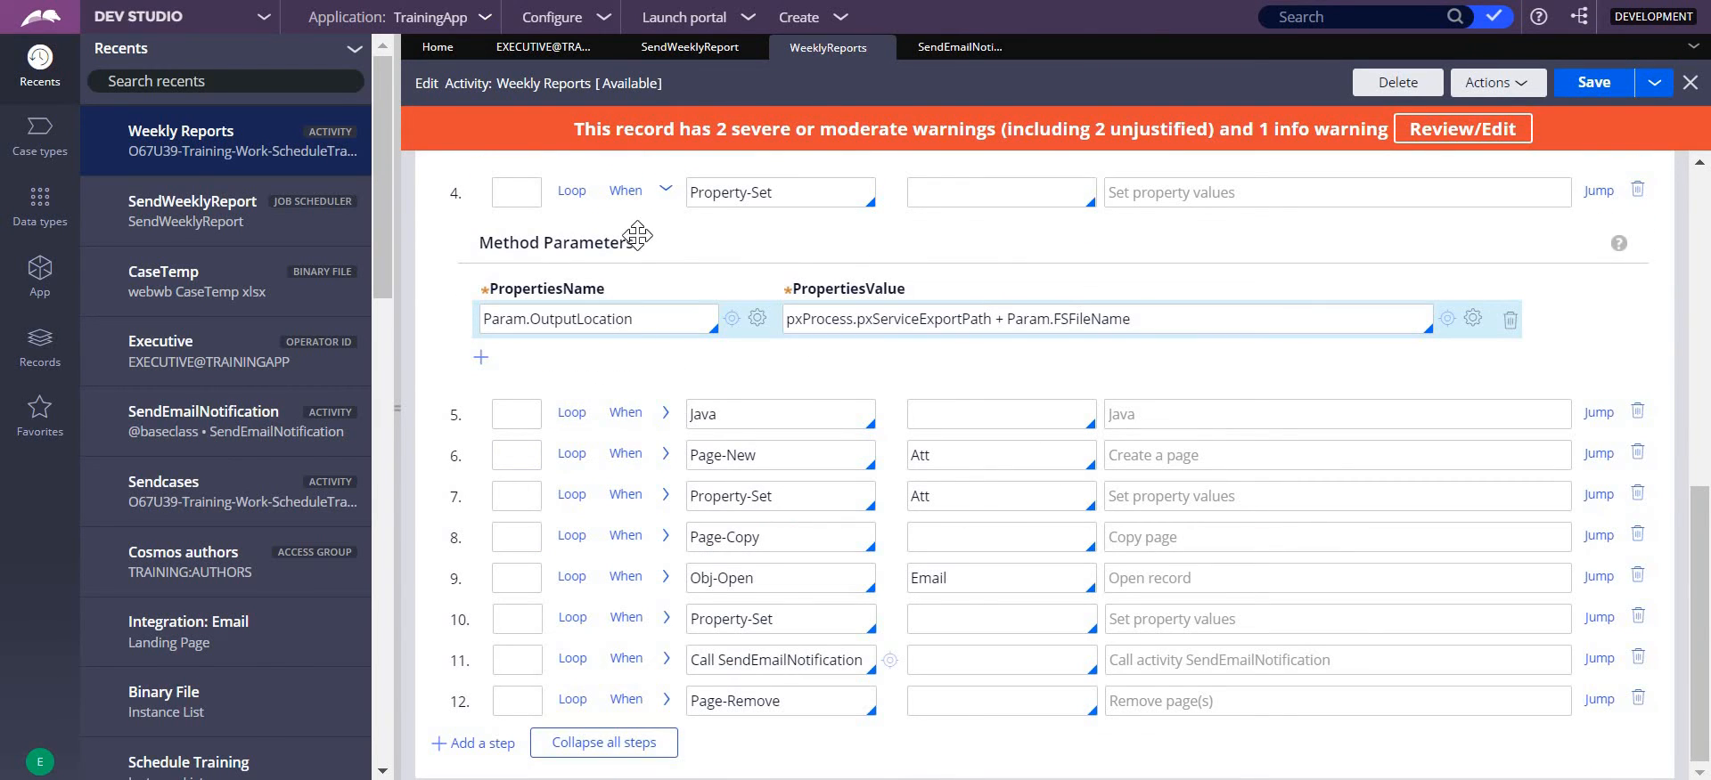
{"action": "left_click", "coordinate": [665, 190]}
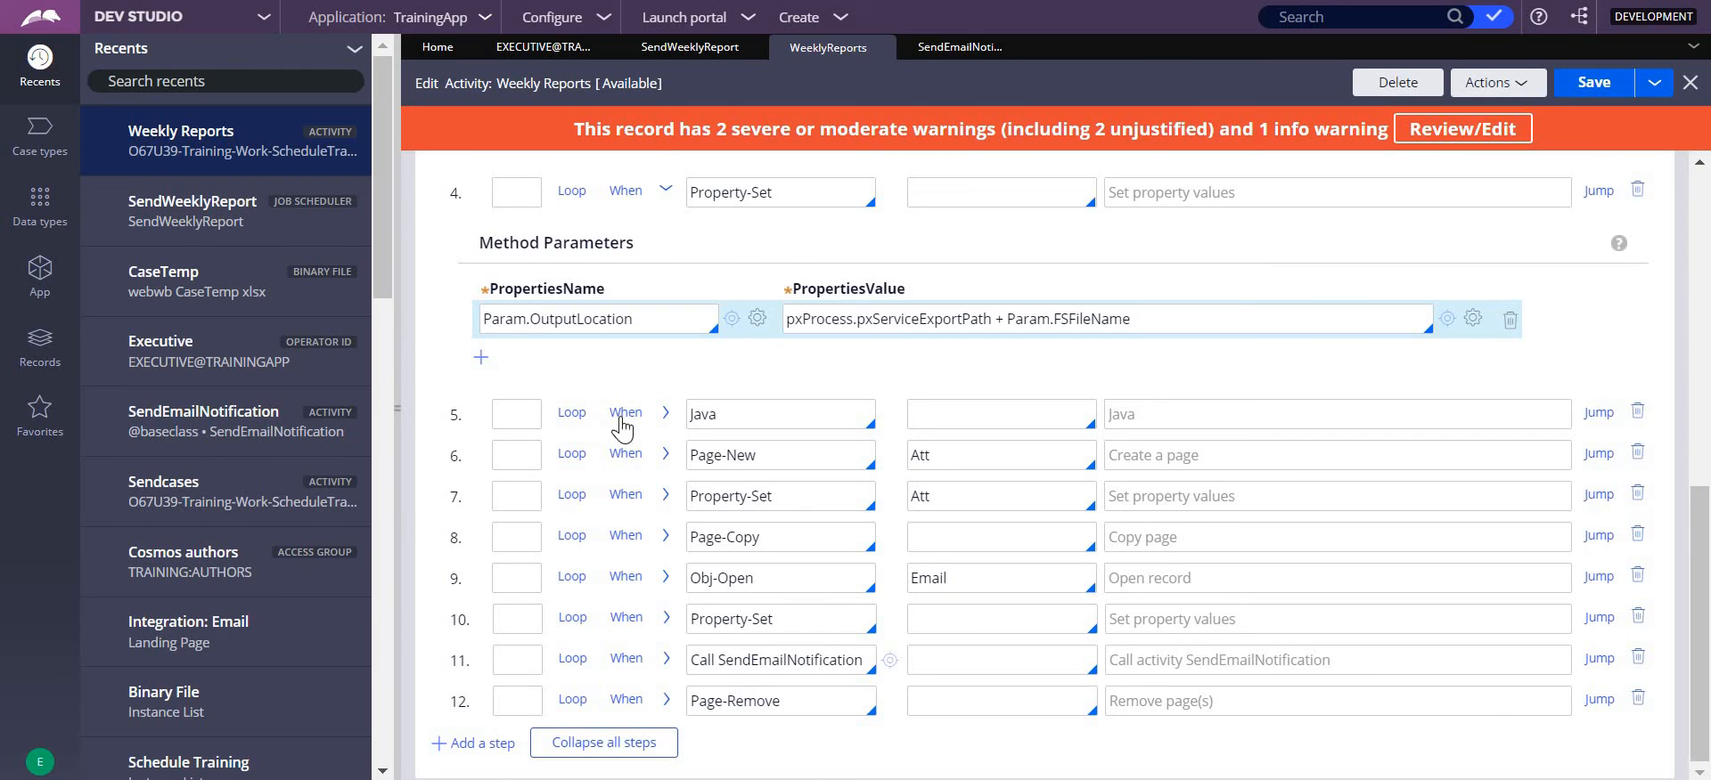
- Expand the Page-New call in step 6, check the class defined for its Att page, and return to the steps
{"action": "left_click", "coordinate": [666, 455]}
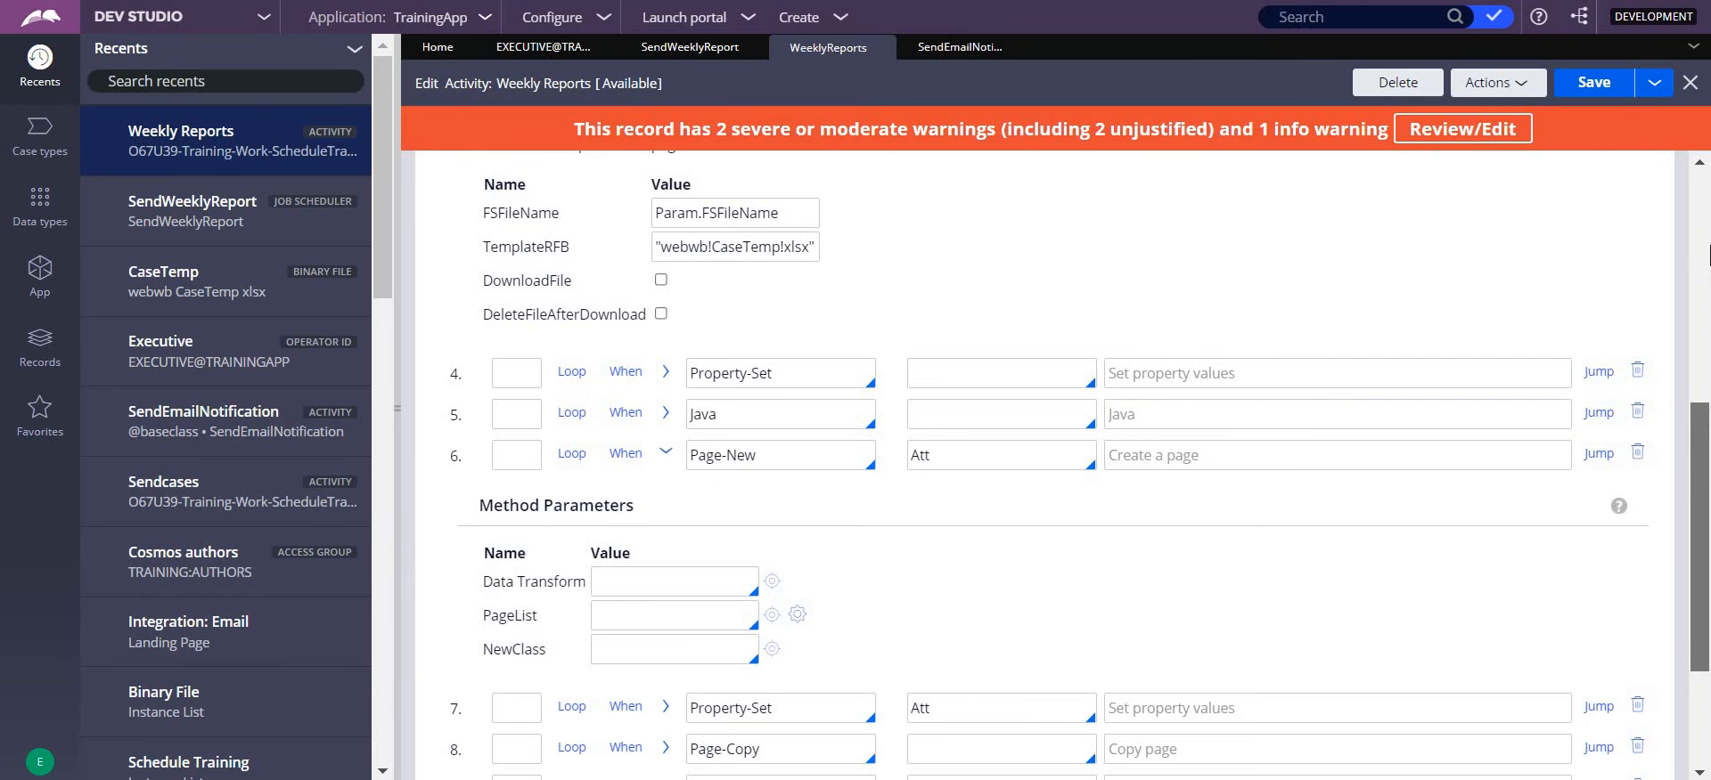
{"action": "scroll", "coordinate": [1707, 254], "scroll_direction": "up", "scroll_amount": 10}
{"action": "left_click", "coordinate": [623, 175]}
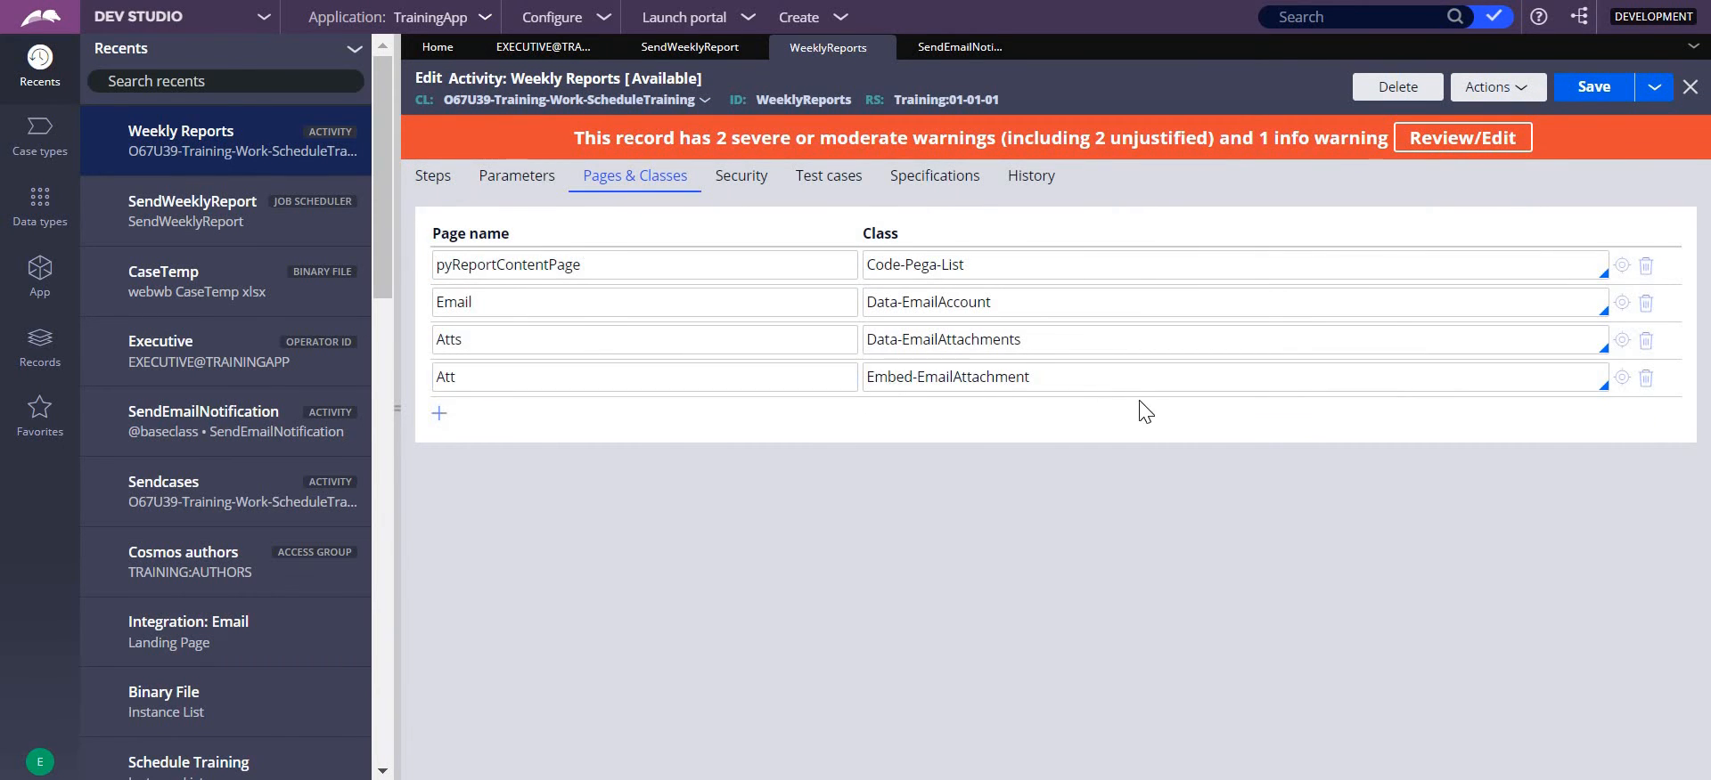
{"action": "left_click", "coordinate": [433, 182]}
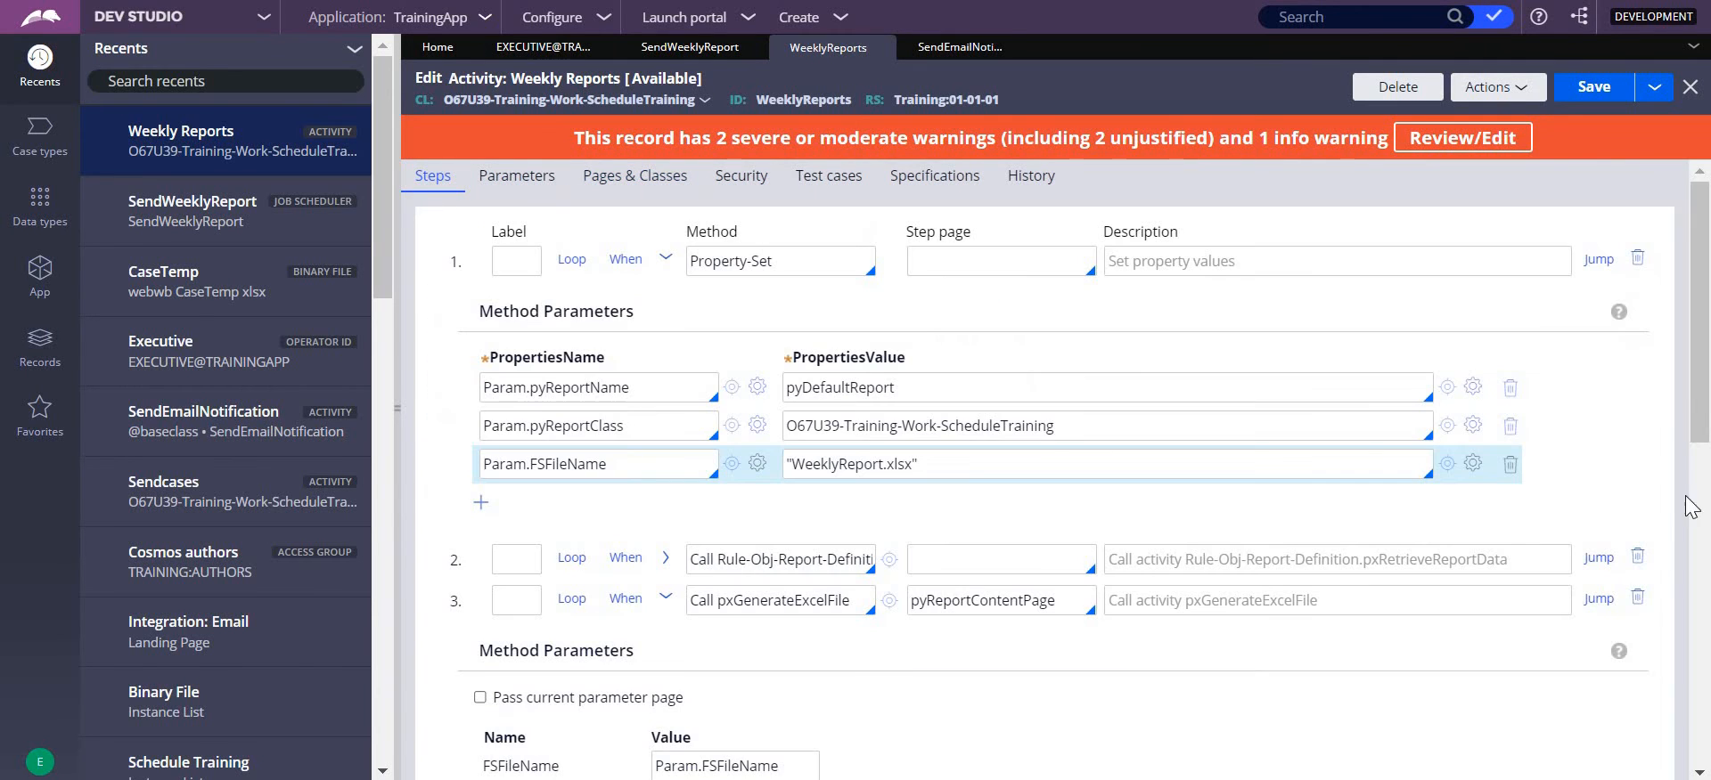
- Examine the .pyName, .pyDecode and .pyData assignments on the Att page in step 7, and collapse the step
{"action": "scroll", "coordinate": [1705, 364], "scroll_direction": "down", "scroll_amount": 7}
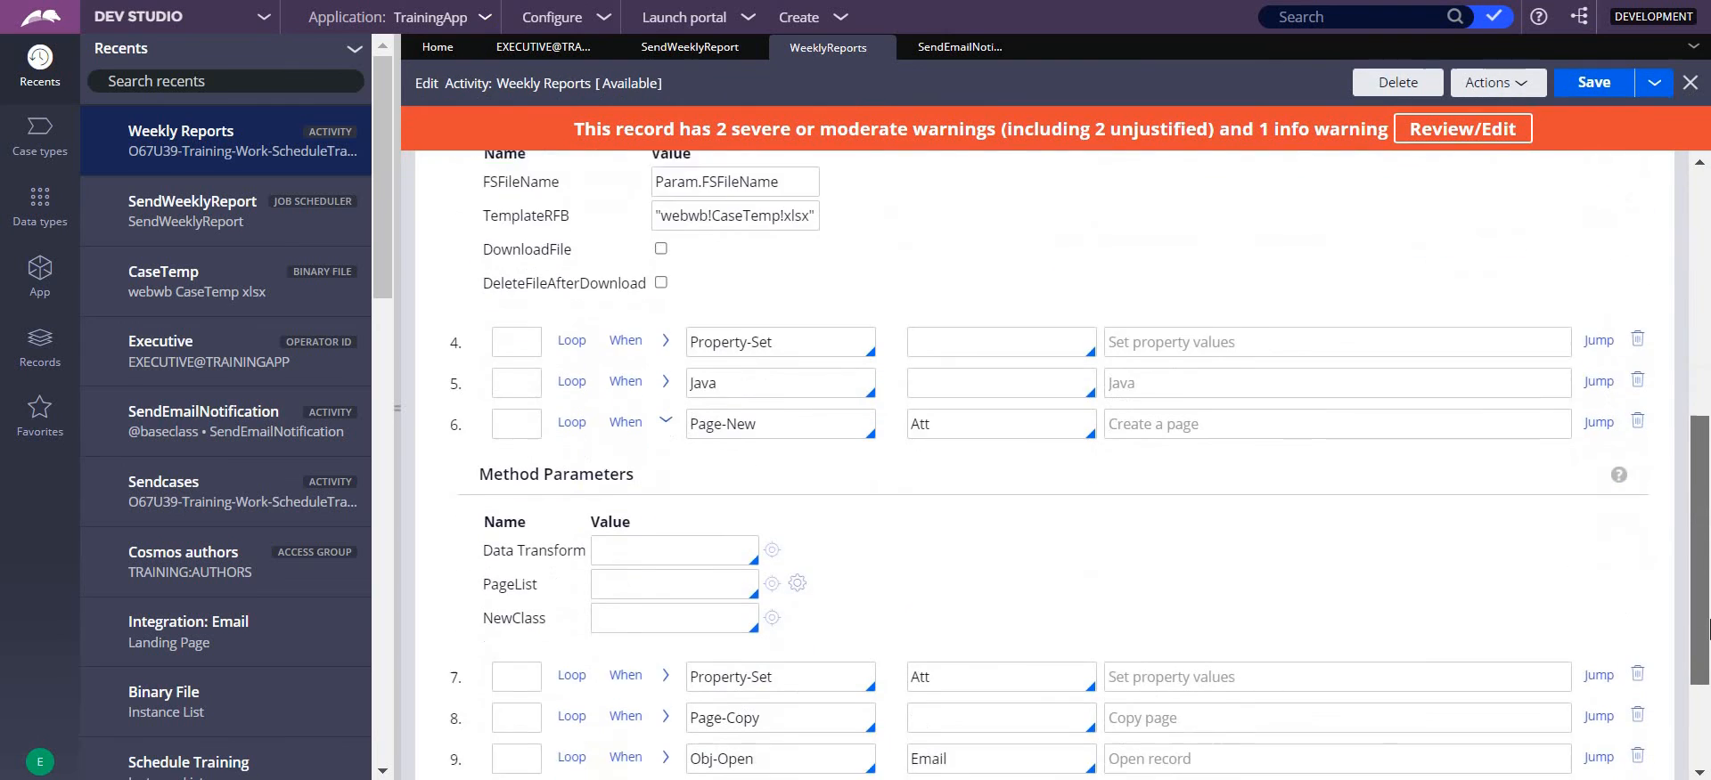
{"action": "scroll", "coordinate": [1708, 737], "scroll_direction": "down", "scroll_amount": 2}
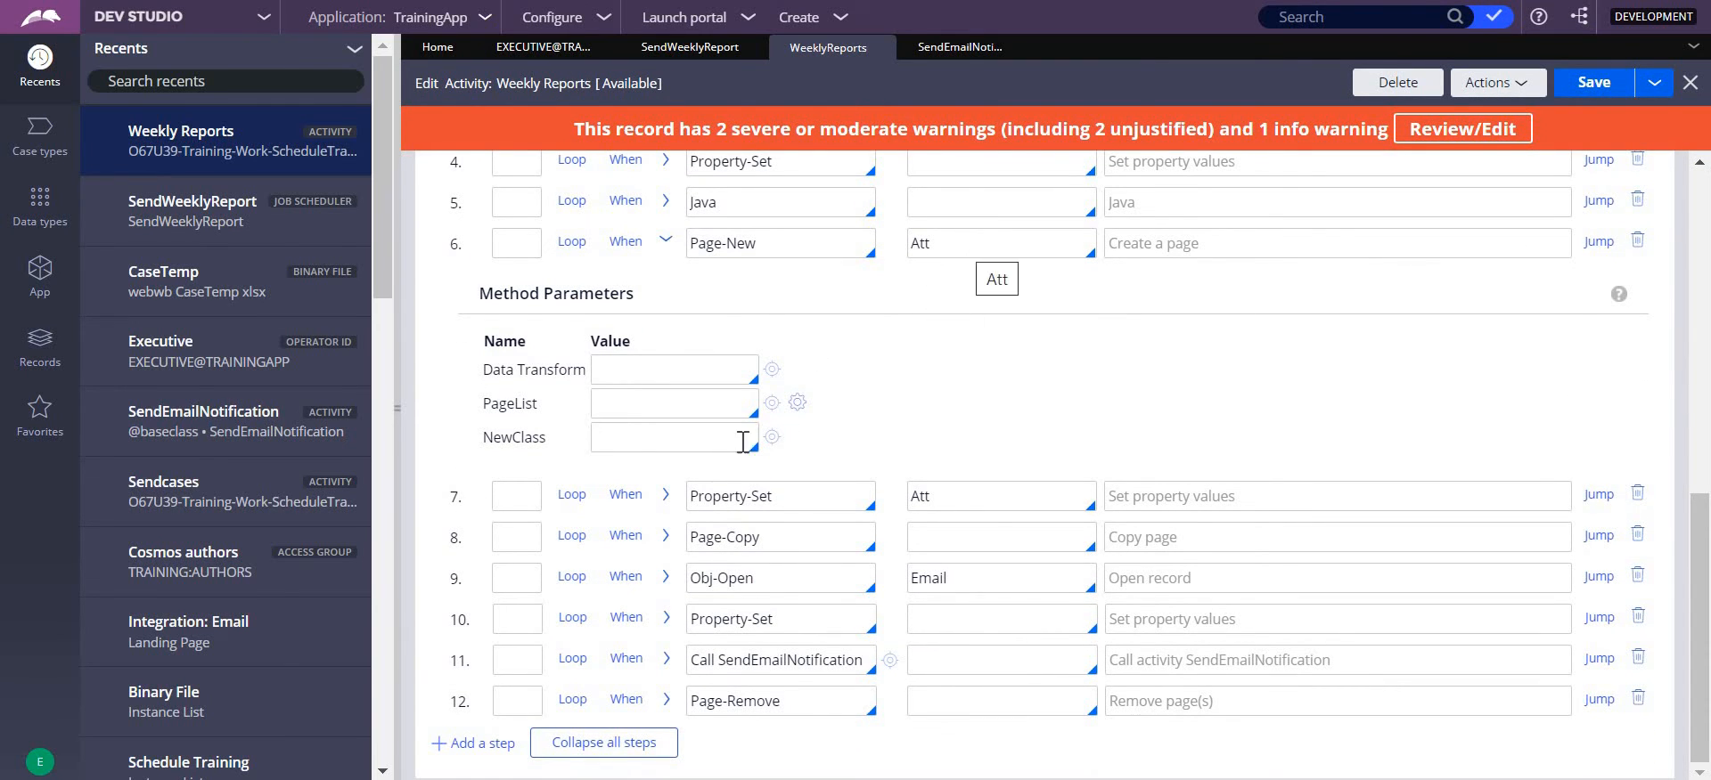
{"action": "left_click", "coordinate": [666, 495]}
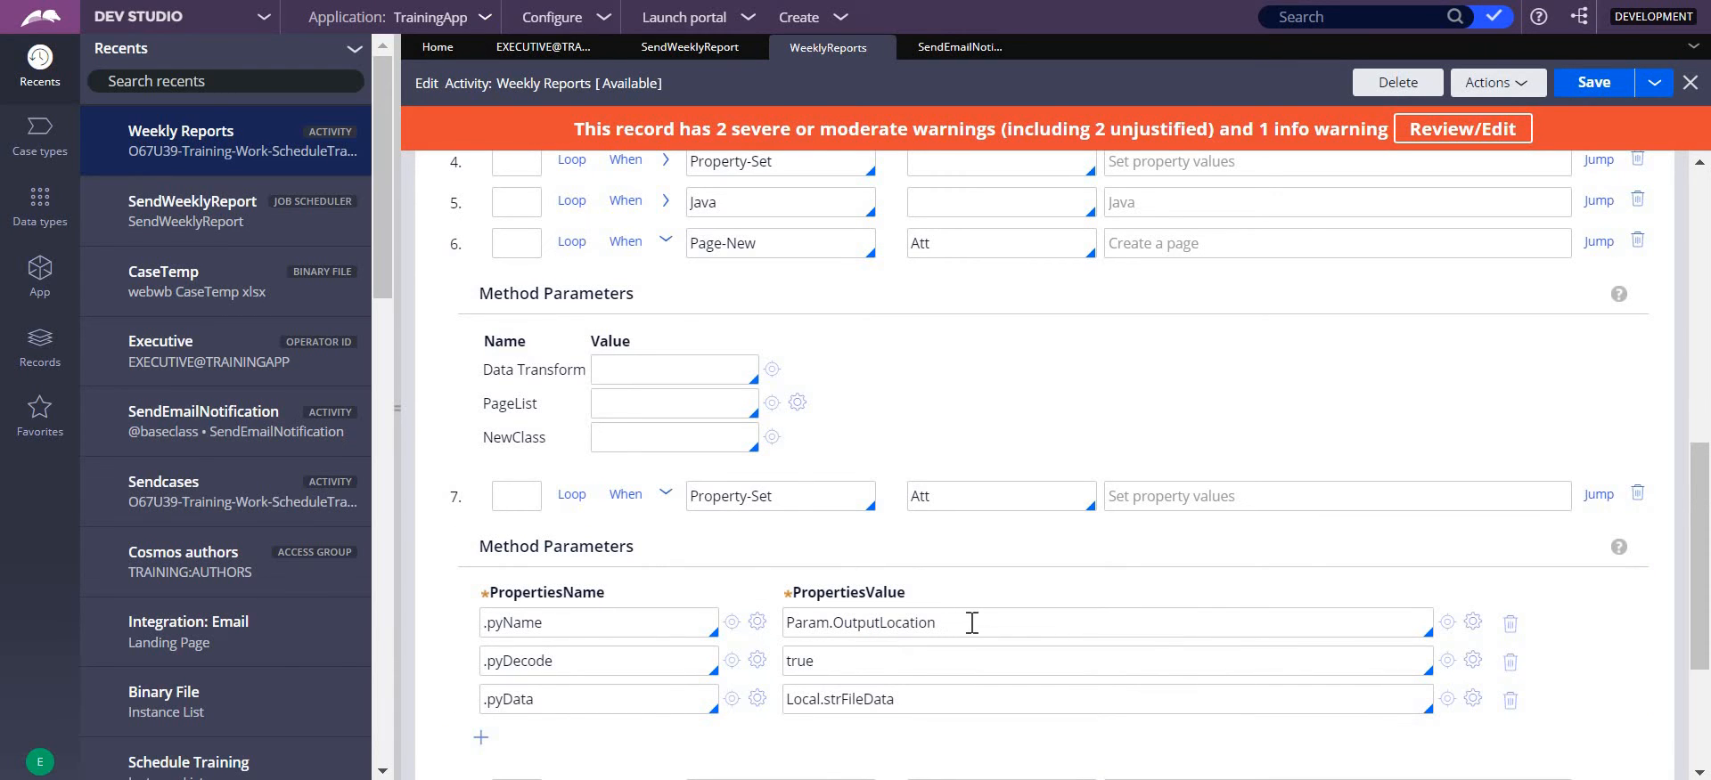
{"action": "double_click", "coordinate": [821, 621]}
{"action": "left_click", "coordinate": [835, 659]}
{"action": "left_click", "coordinate": [667, 698]}
{"action": "left_click_drag", "start_coordinate": [913, 707], "coordinate": [787, 702]}
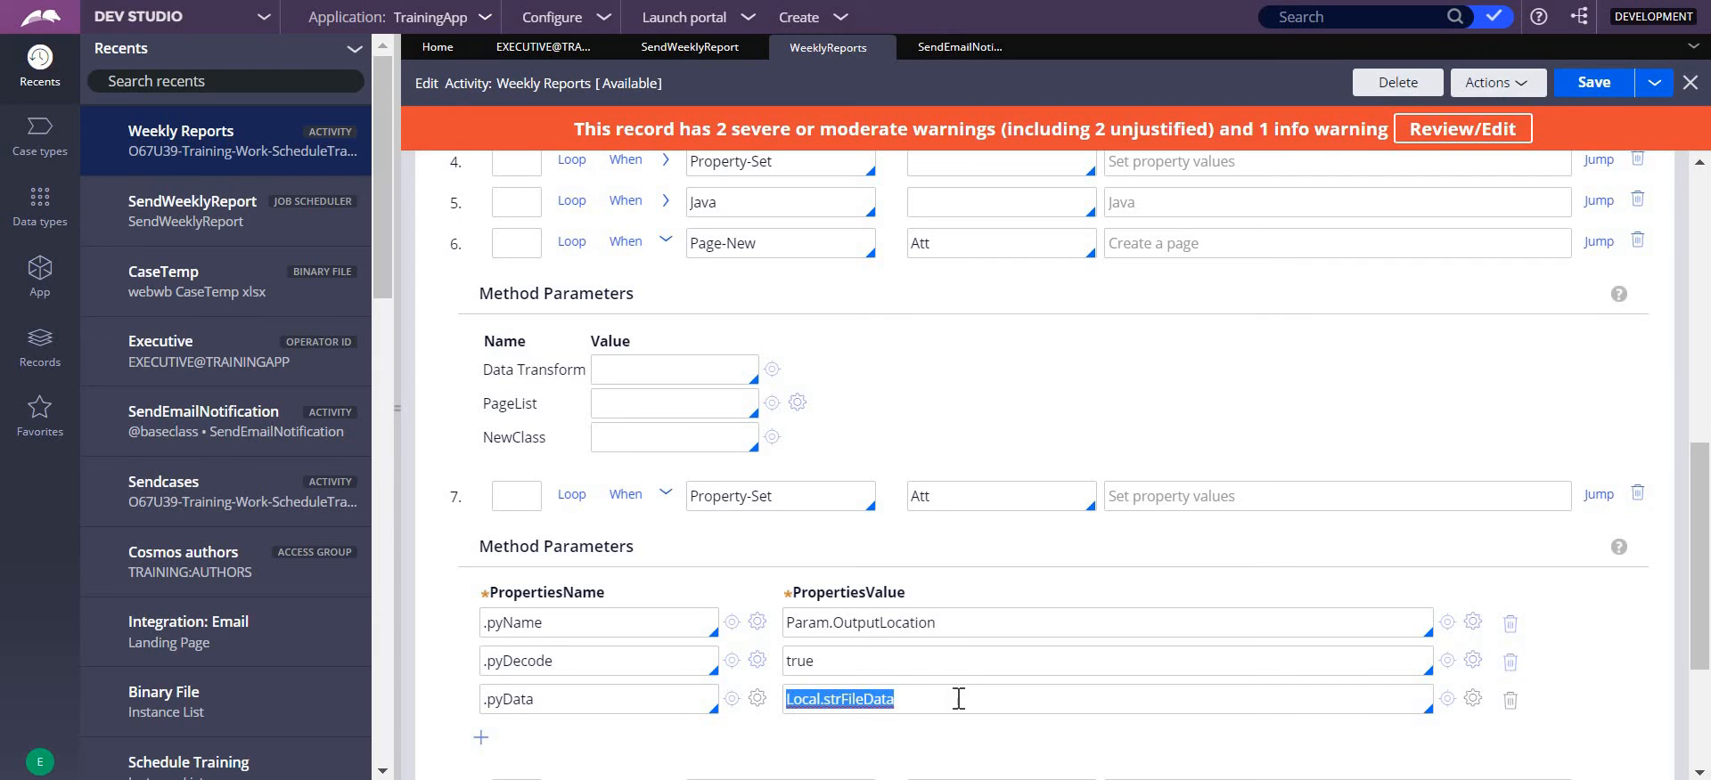
{"action": "left_click", "coordinate": [898, 762]}
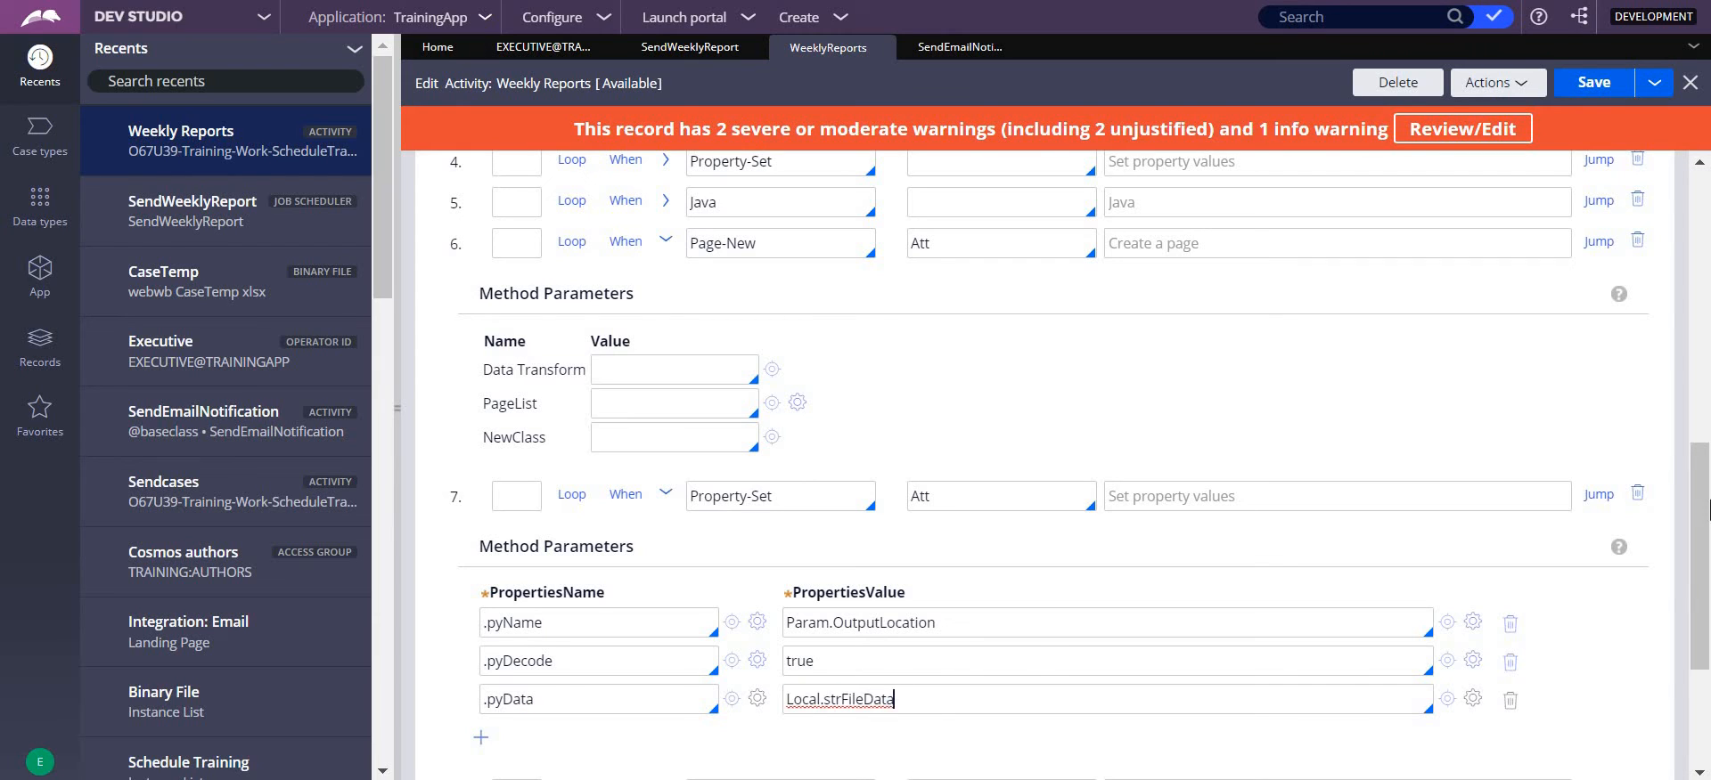
{"action": "left_click_drag", "start_coordinate": [1705, 492], "coordinate": [1707, 609]}
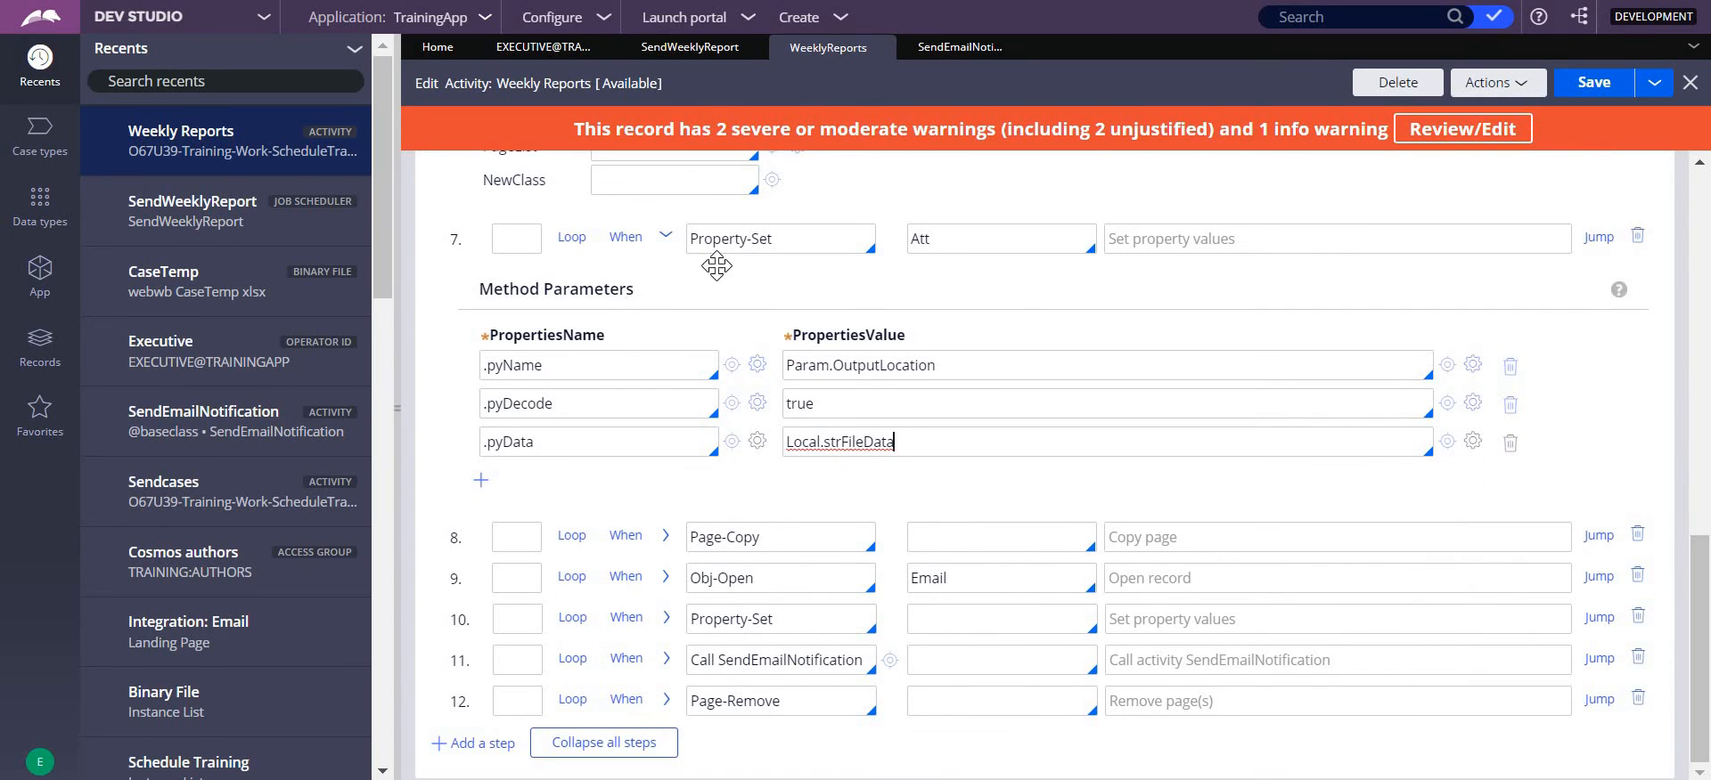
{"action": "left_click", "coordinate": [667, 239]}
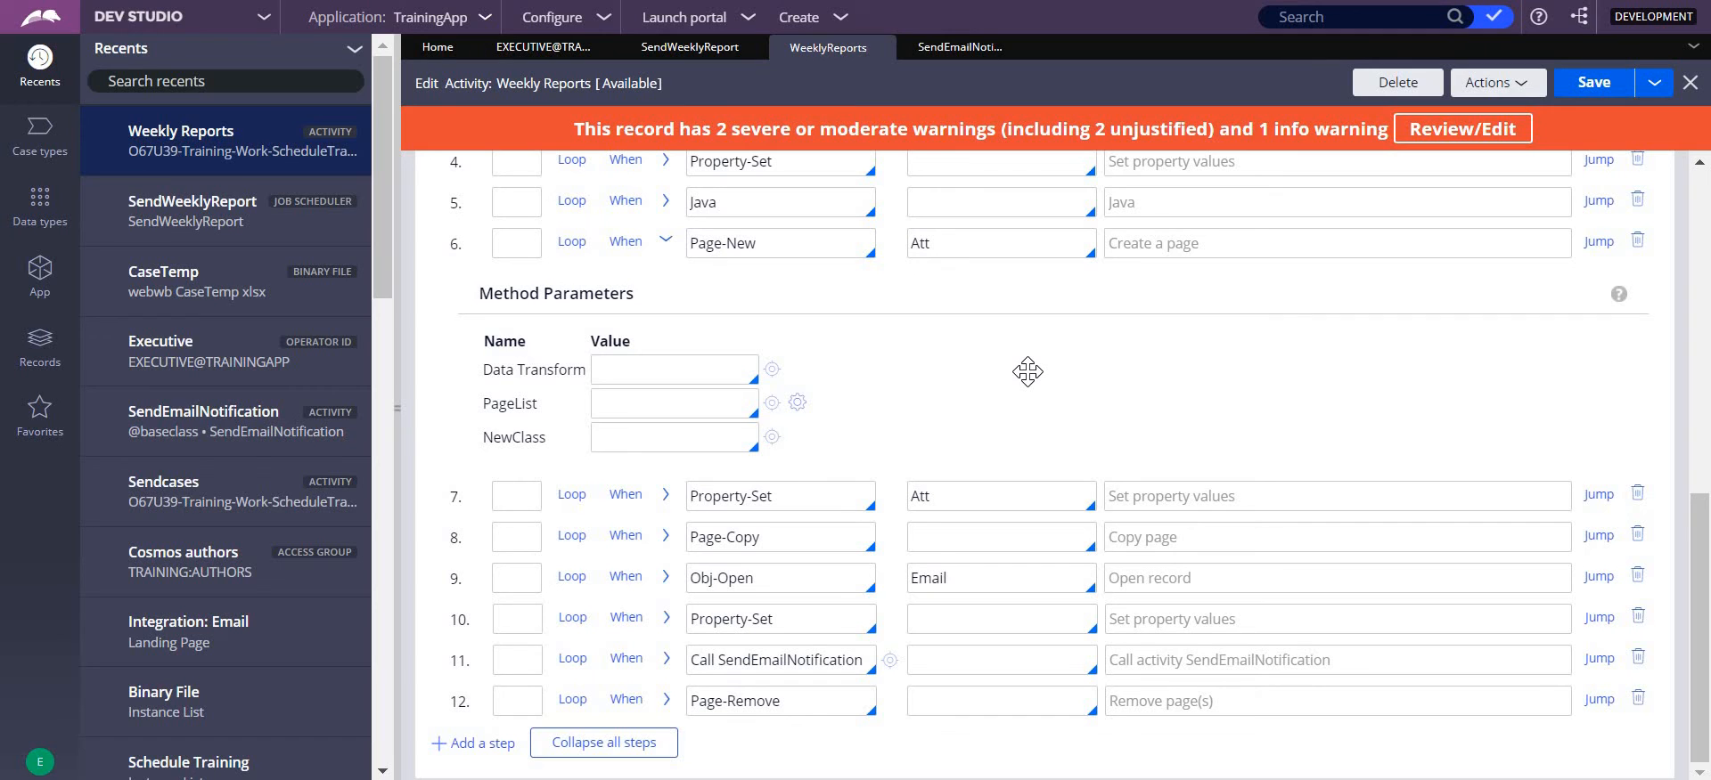
- Check the class defined for the Atts page among the activity's pages and classes, and return to the steps
{"action": "left_click_drag", "start_coordinate": [1699, 573], "coordinate": [831, 176]}
{"action": "left_click", "coordinate": [635, 174]}
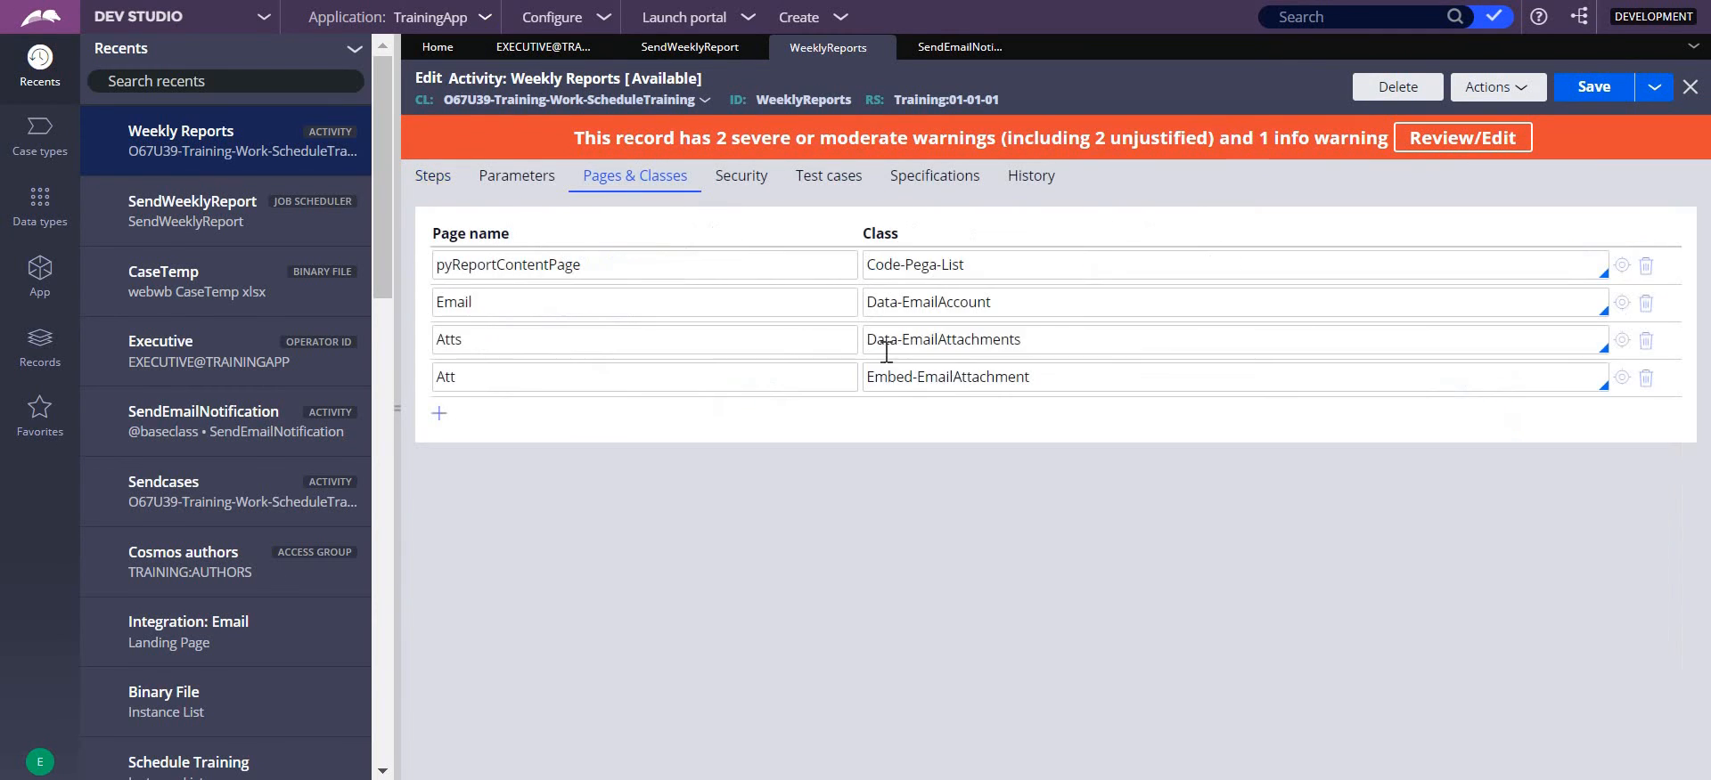
{"action": "double_click", "coordinate": [440, 331]}
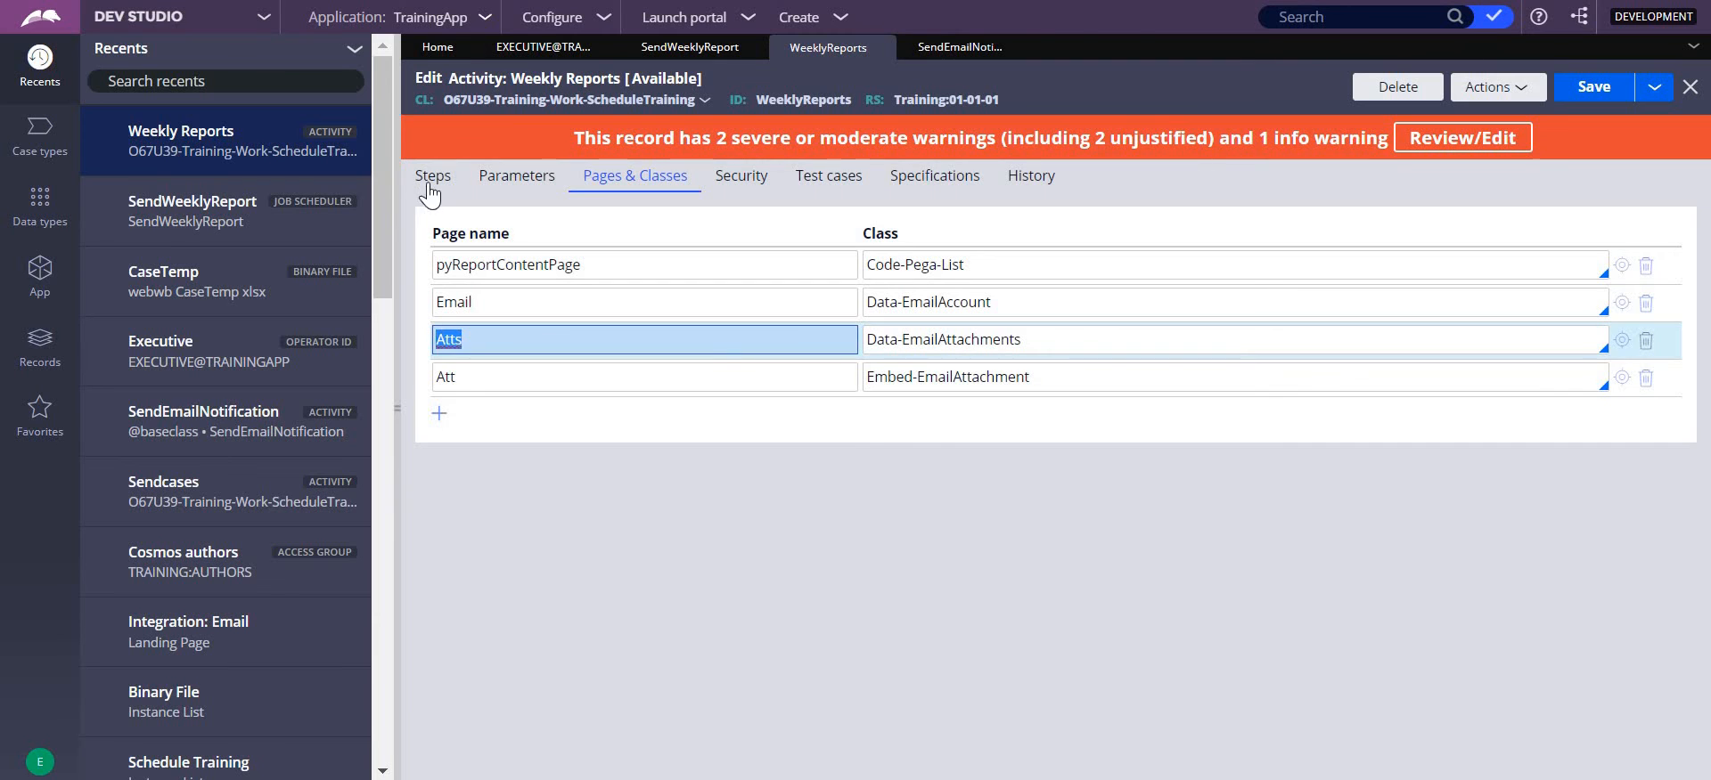
{"action": "left_click", "coordinate": [432, 179]}
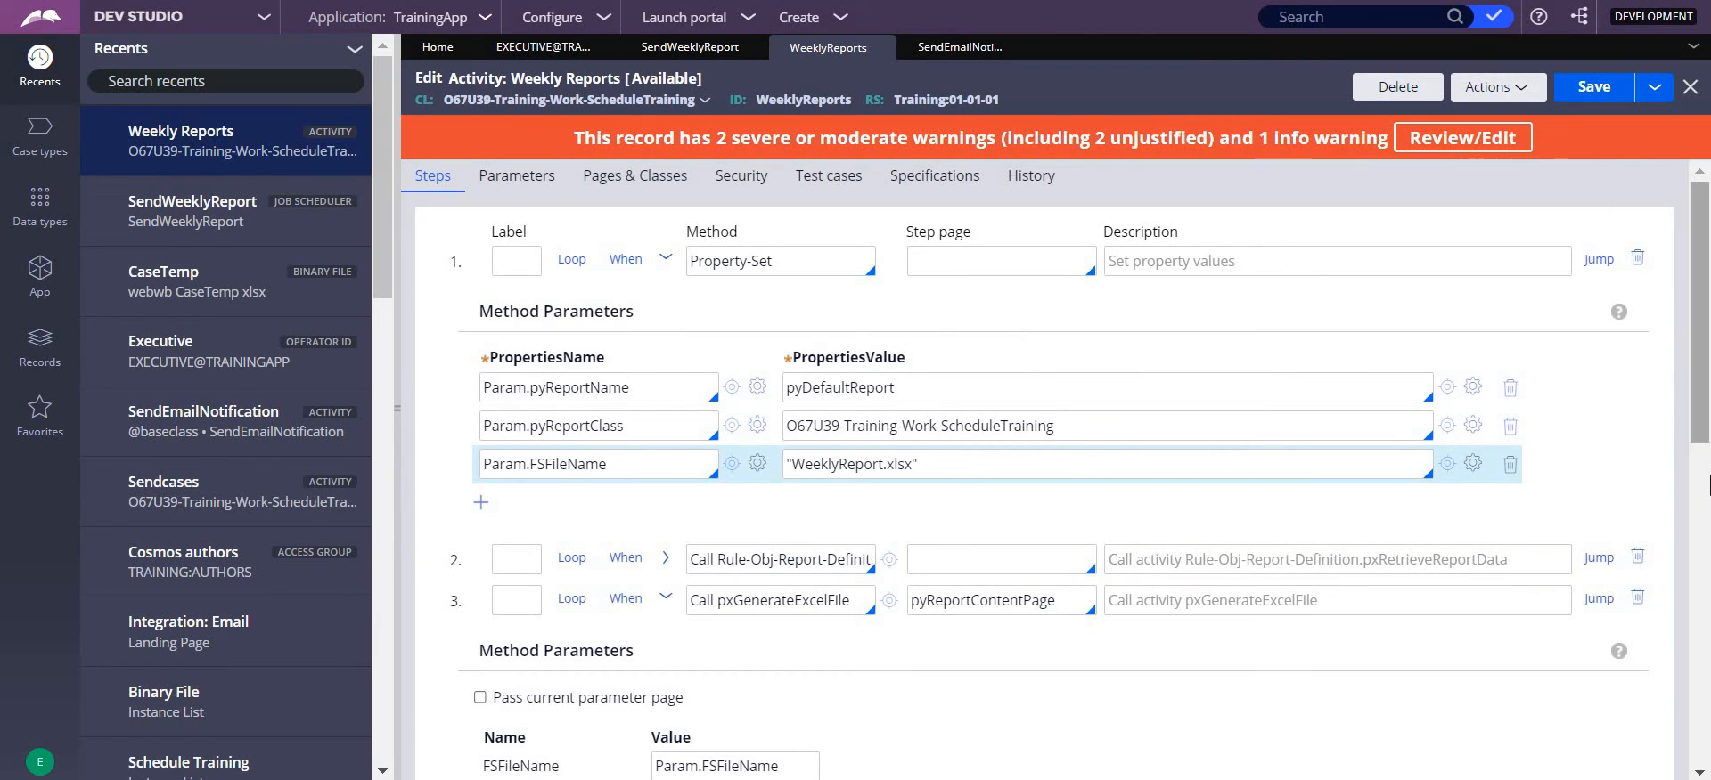
- Expand the Page-Copy method in step 8 and examine its CopyFrom and CopyInto values
{"action": "scroll", "coordinate": [522, 541], "scroll_direction": "down", "scroll_amount": 10}
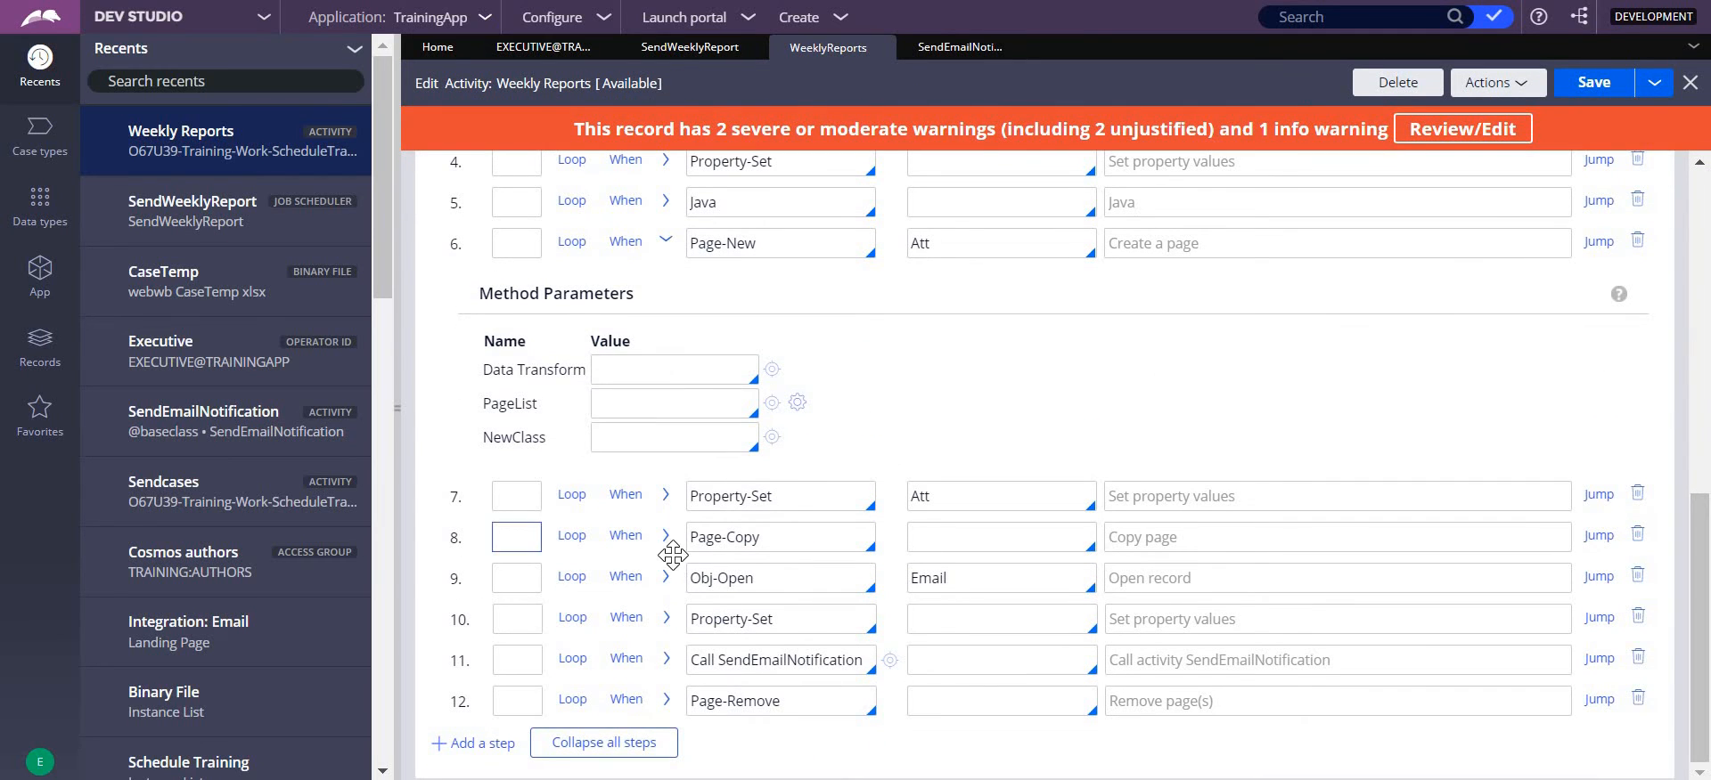
{"action": "left_click", "coordinate": [666, 536]}
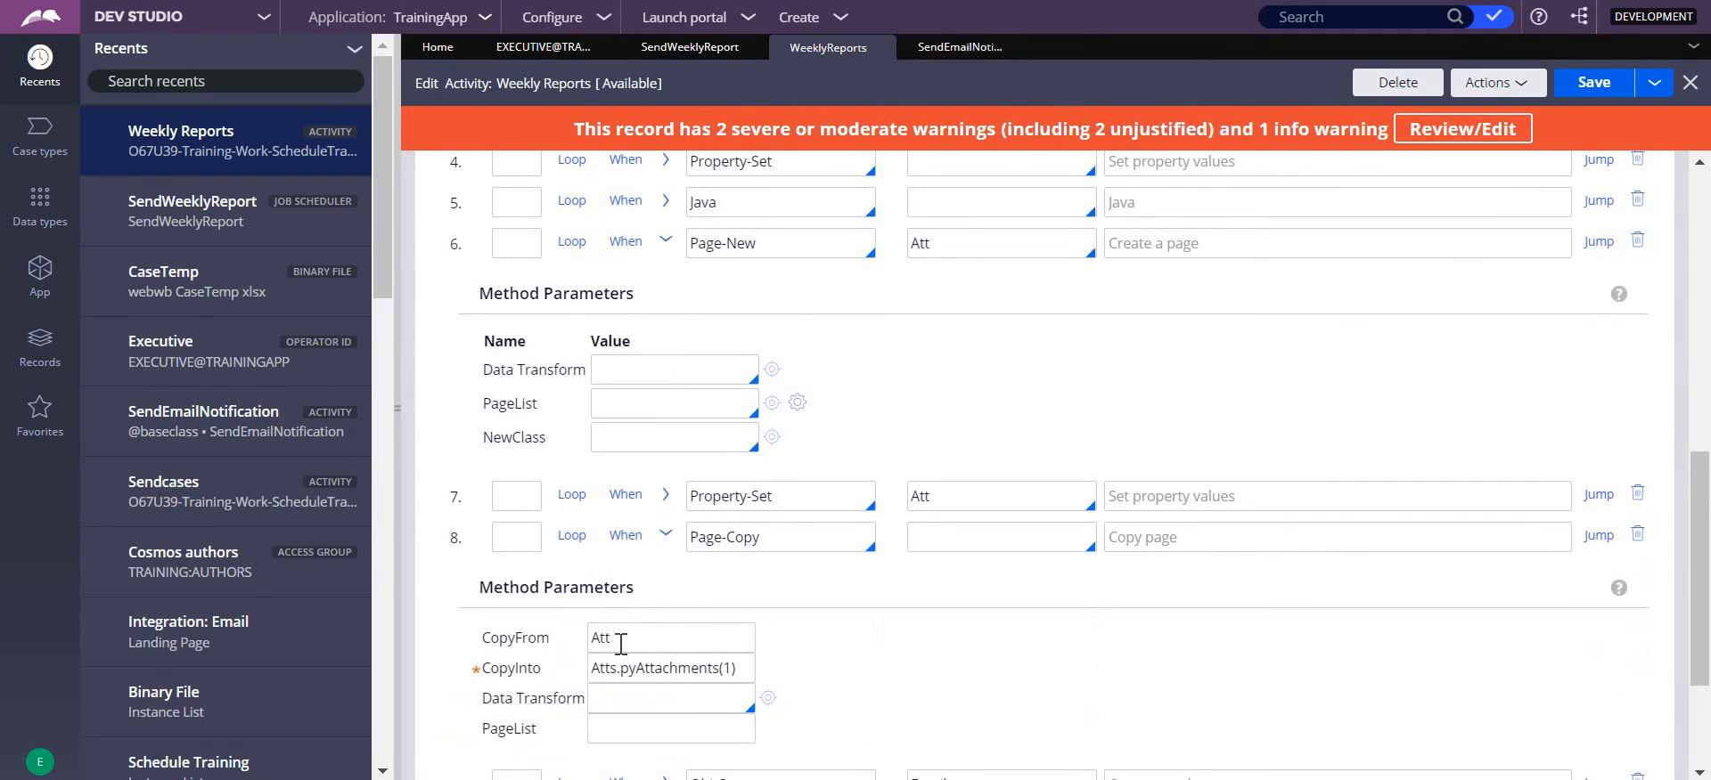
{"action": "left_click_drag", "start_coordinate": [613, 640], "coordinate": [579, 655]}
{"action": "left_click", "coordinate": [704, 707]}
{"action": "left_click_drag", "start_coordinate": [746, 676], "coordinate": [588, 681]}
{"action": "left_click", "coordinate": [1026, 724]}
- Expand the Obj-Open method in step 9 and examine the .pyAccountType and .pyAccountName values used to open the email account
{"action": "scroll", "coordinate": [1704, 492], "scroll_direction": "down", "scroll_amount": 3}
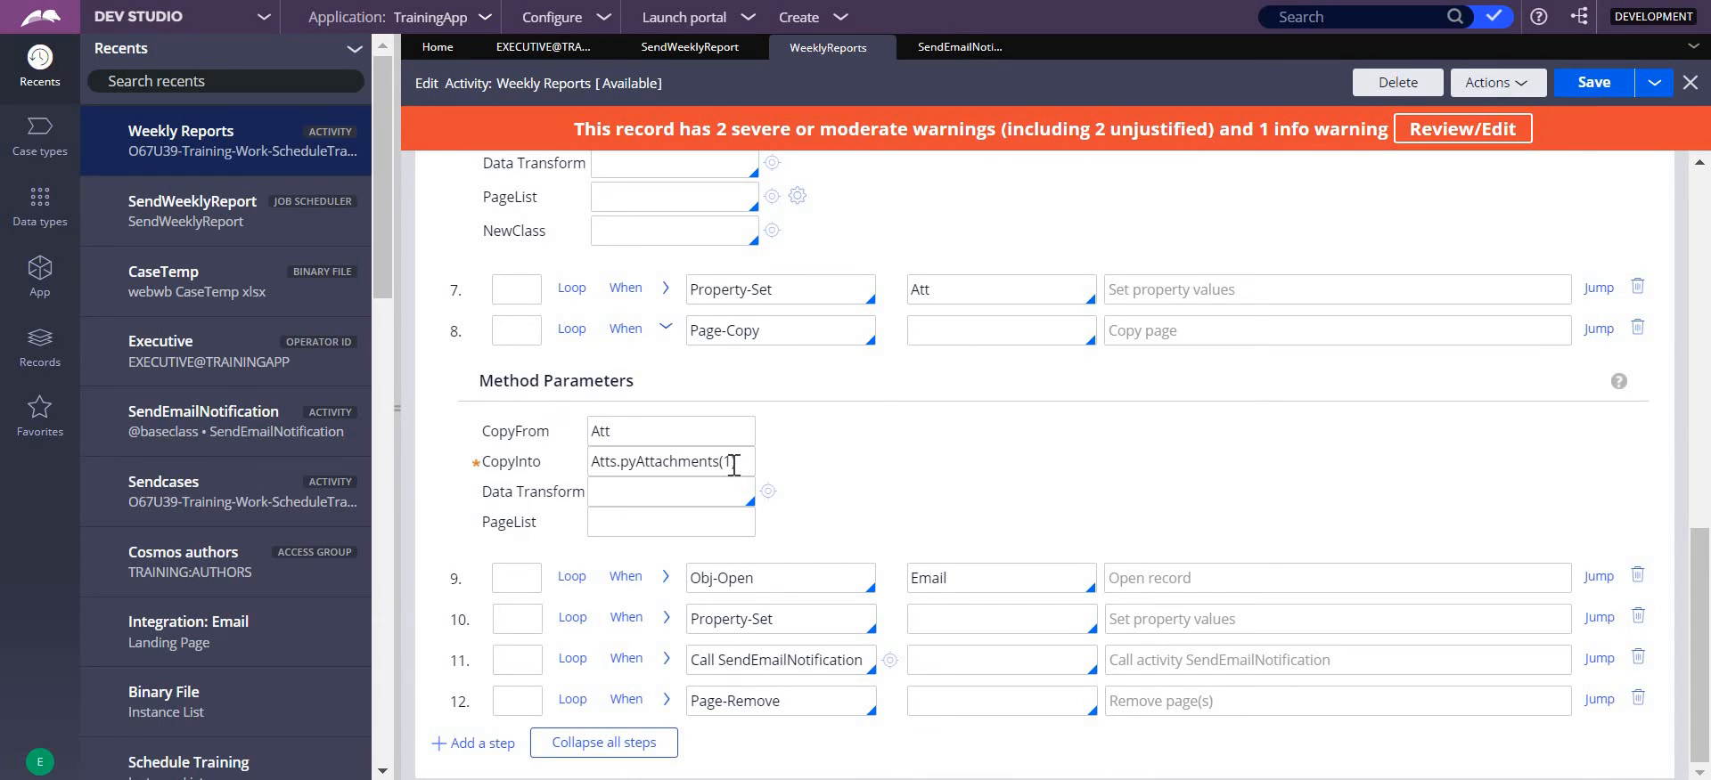
{"action": "left_click", "coordinate": [668, 581]}
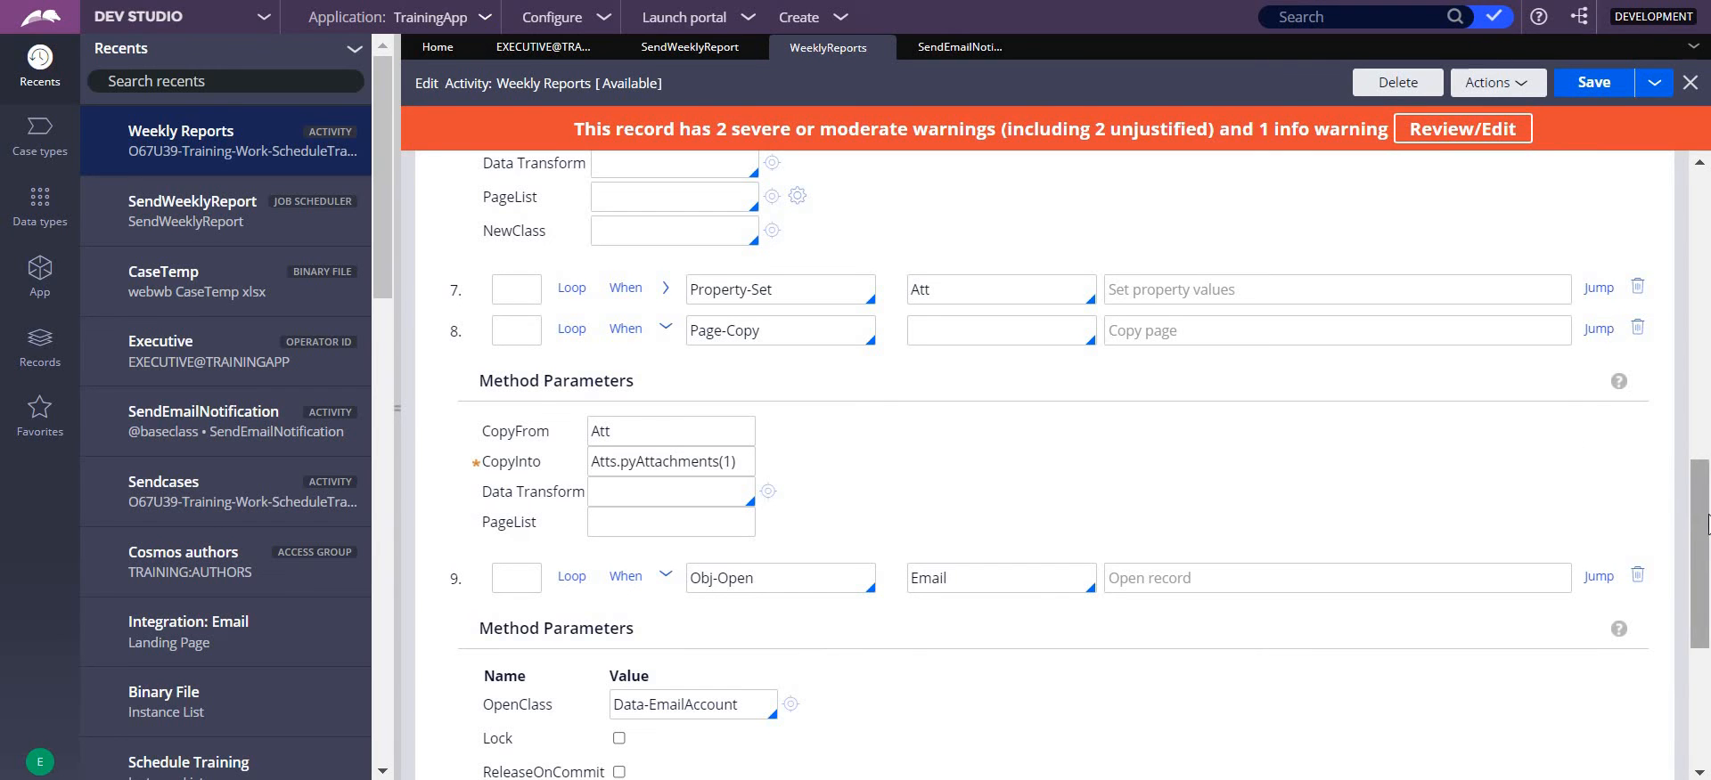
{"action": "left_click_drag", "start_coordinate": [1707, 524], "coordinate": [1707, 610]}
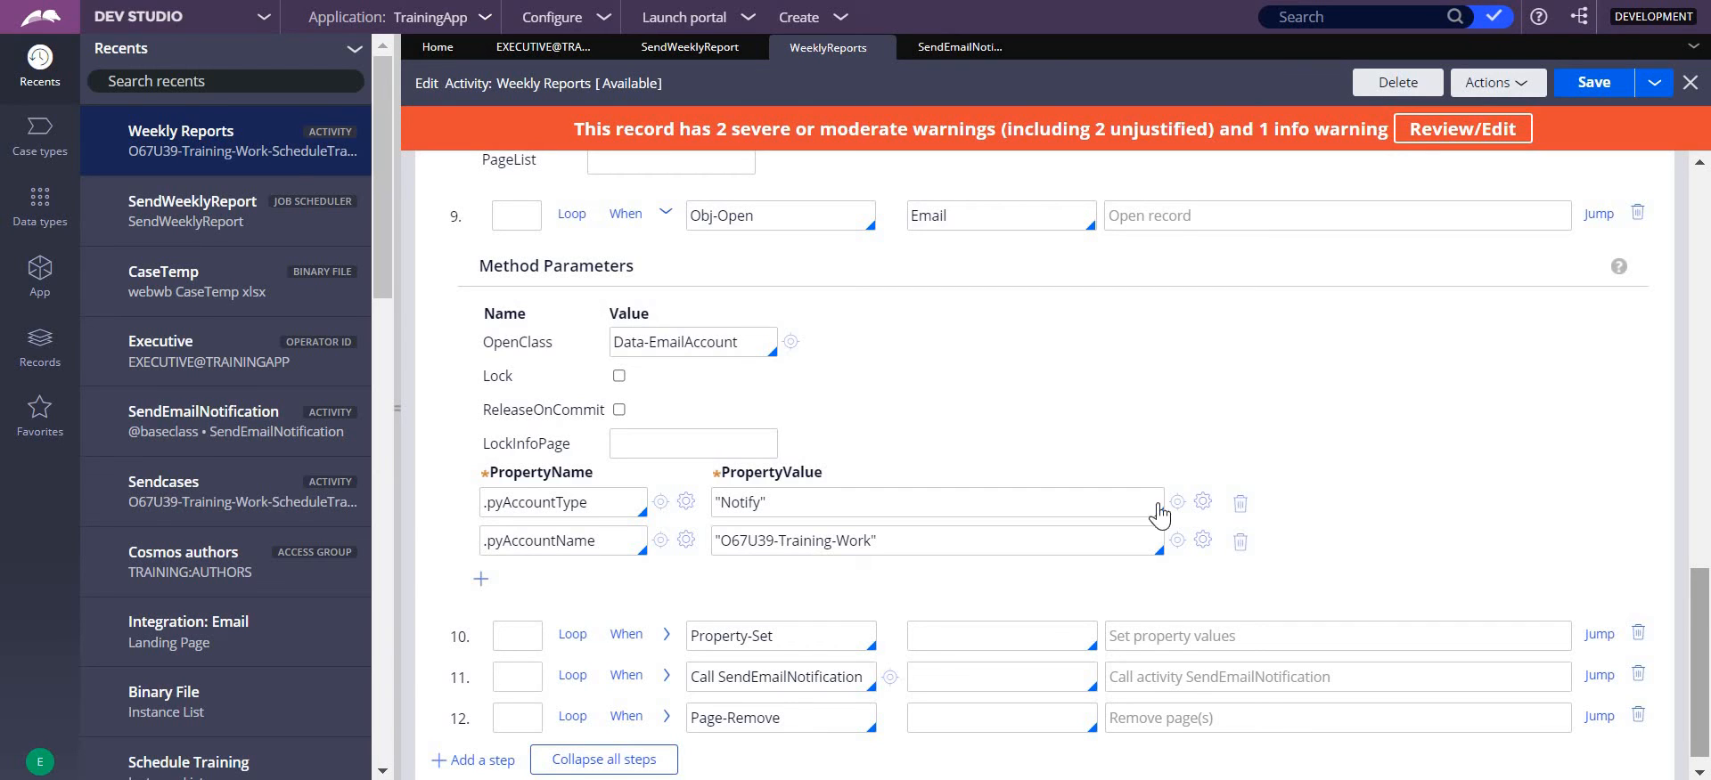
{"action": "double_click", "coordinate": [725, 508]}
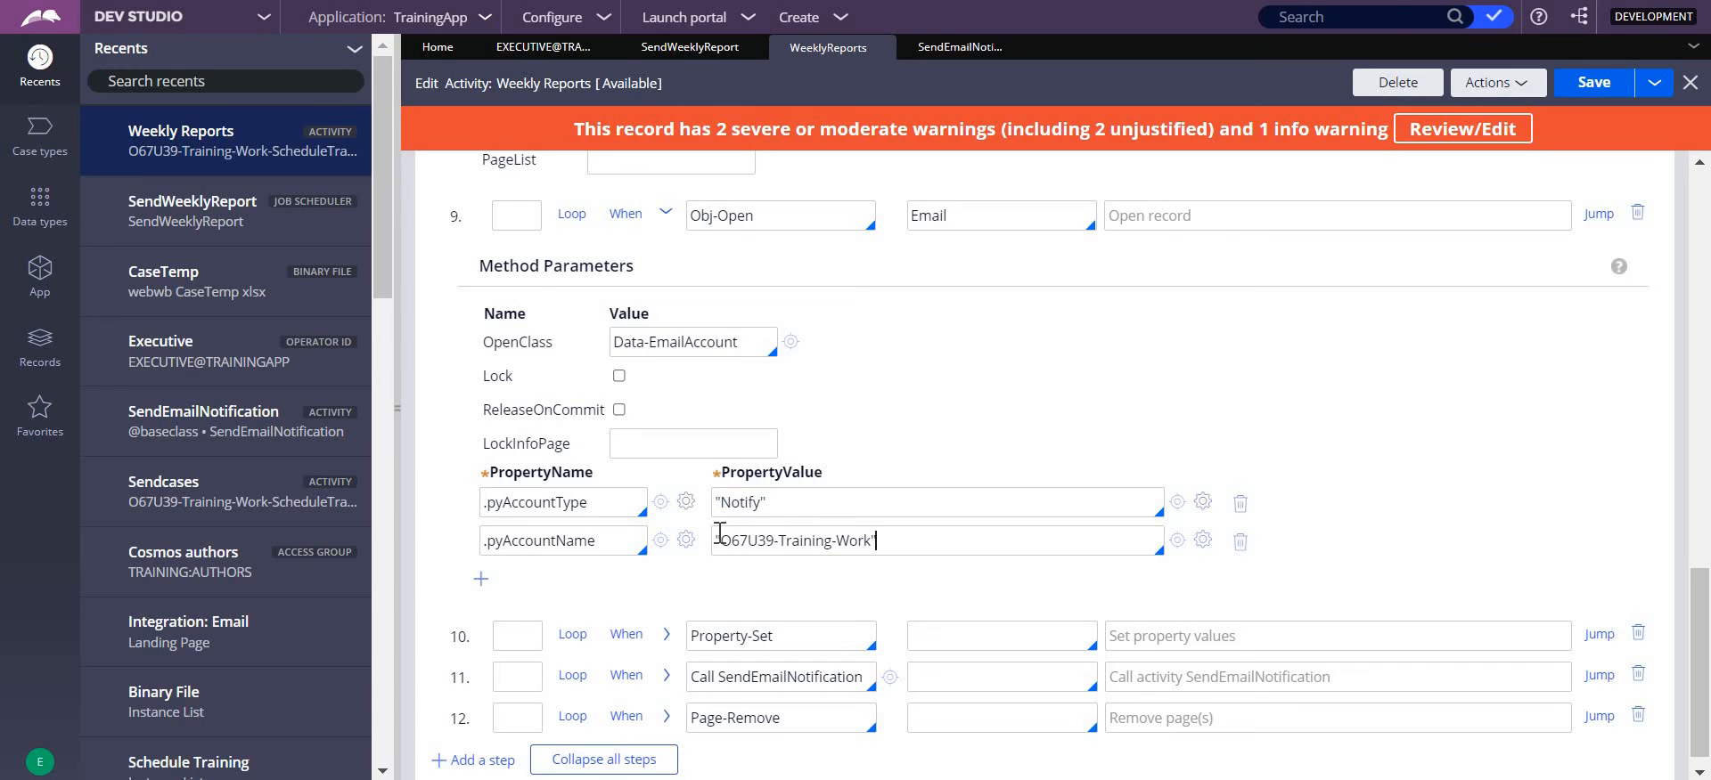
{"action": "left_click_drag", "start_coordinate": [877, 541], "coordinate": [716, 541]}
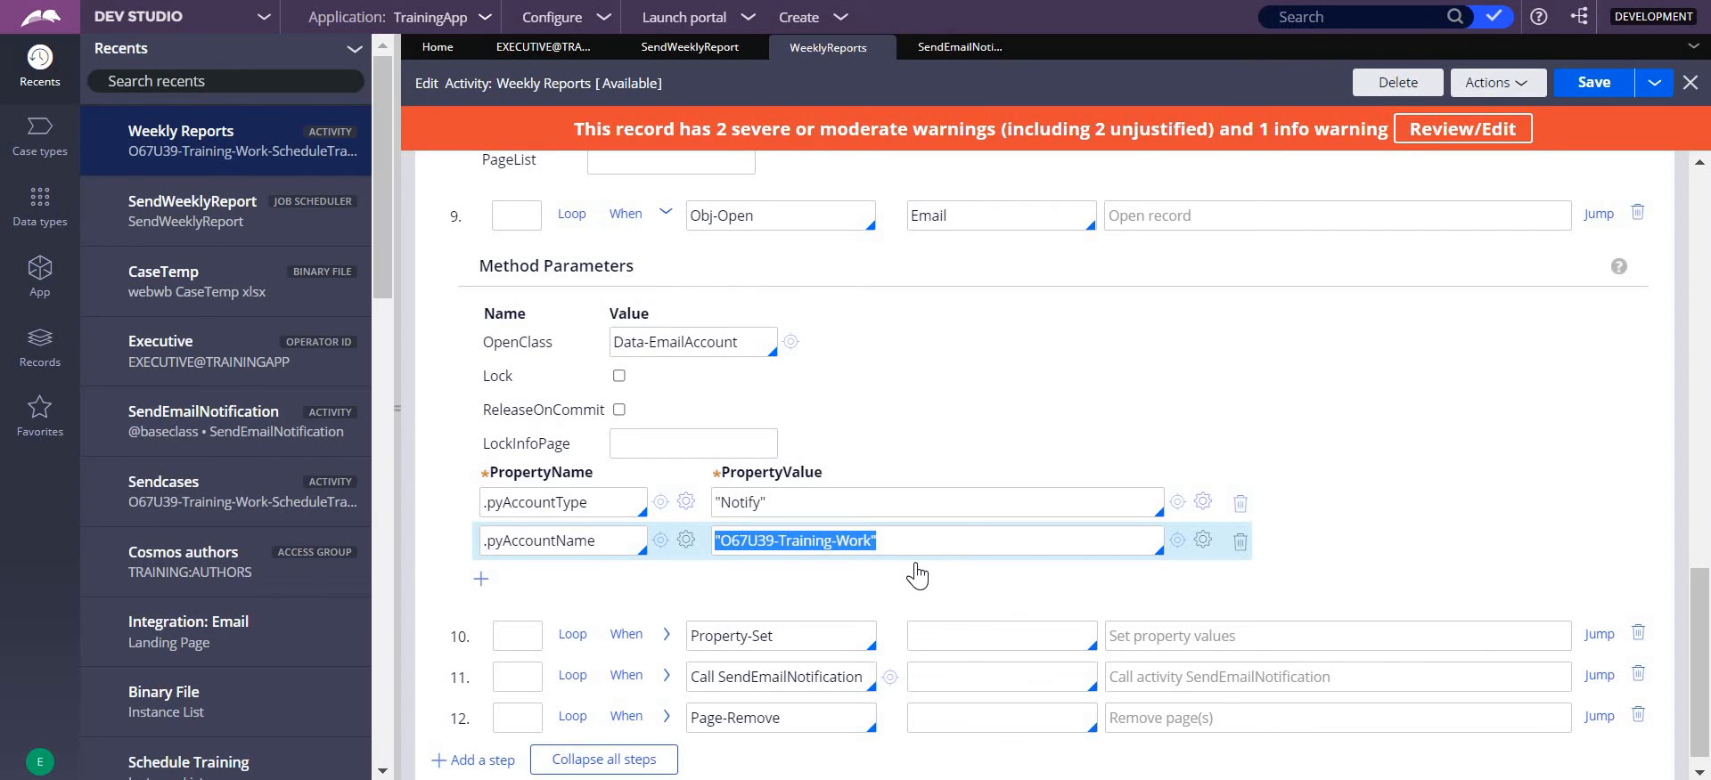
- Expand the Property-Set method in step 10 and examine its email parameters, including Param.From
{"action": "left_click", "coordinate": [665, 637]}
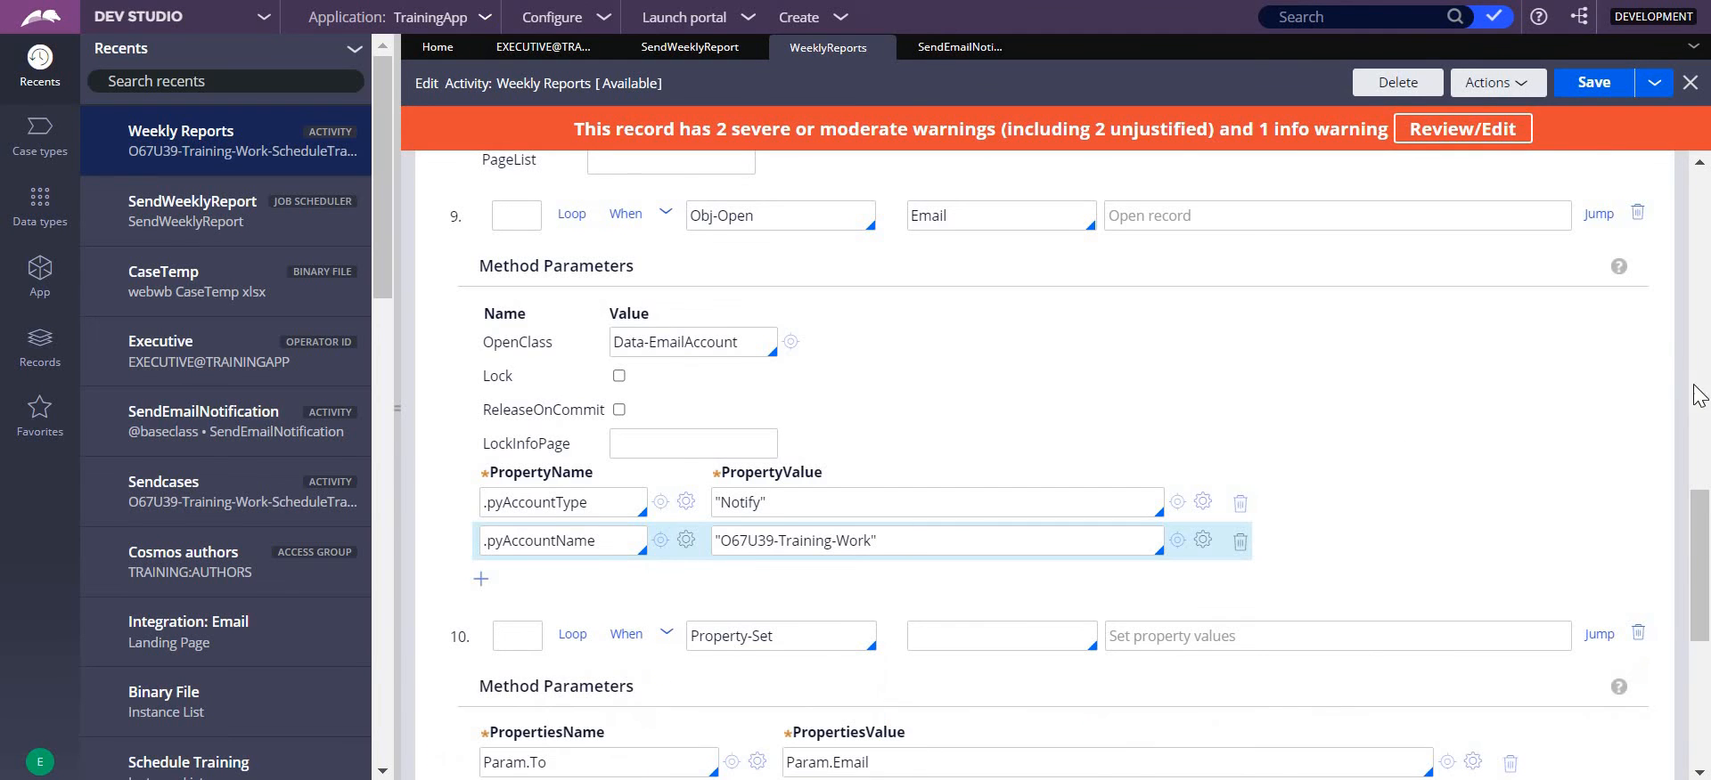
{"action": "left_click_drag", "start_coordinate": [1703, 523], "coordinate": [1705, 621]}
{"action": "scroll", "coordinate": [1697, 588], "scroll_direction": "up", "scroll_amount": 1}
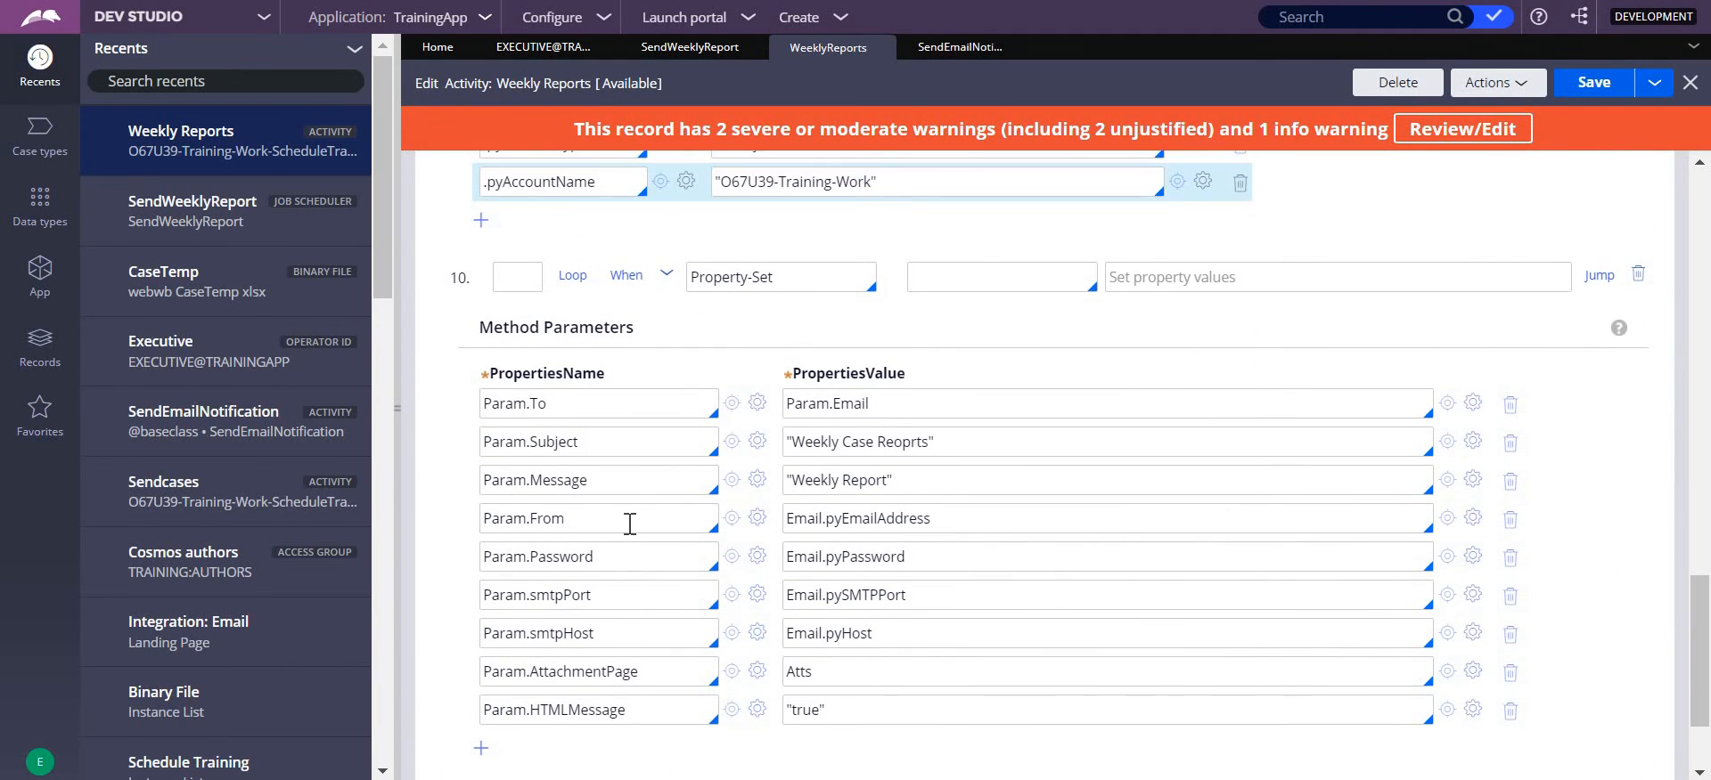
{"action": "left_click_drag", "start_coordinate": [563, 517], "coordinate": [480, 519]}
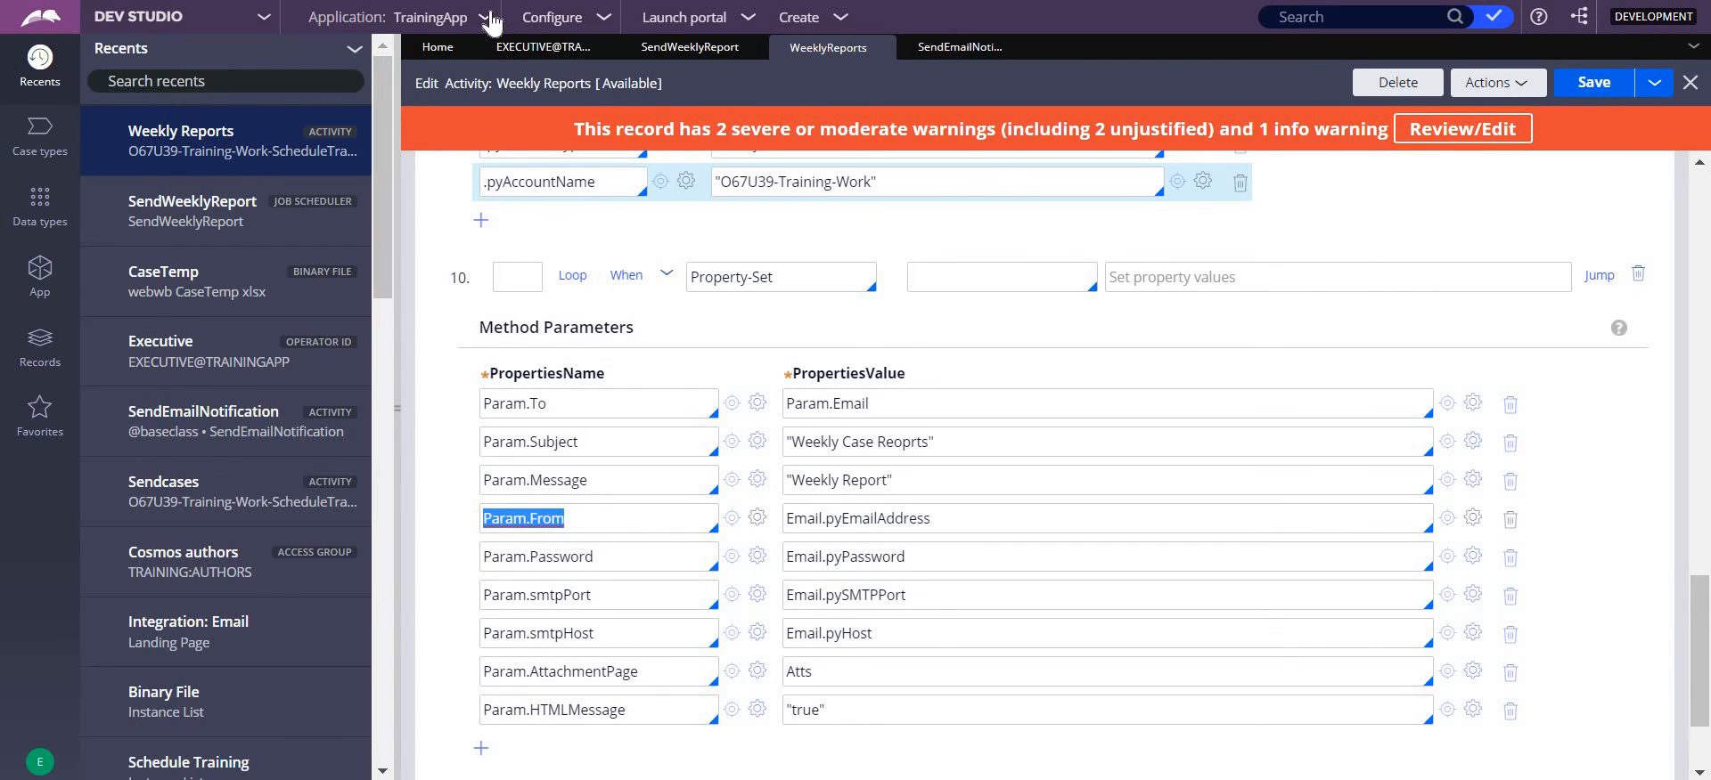
- Open the list of email accounts on the Integration: Email landing page
{"action": "left_click", "coordinate": [550, 18]}
{"action": "left_click", "coordinate": [603, 22]}
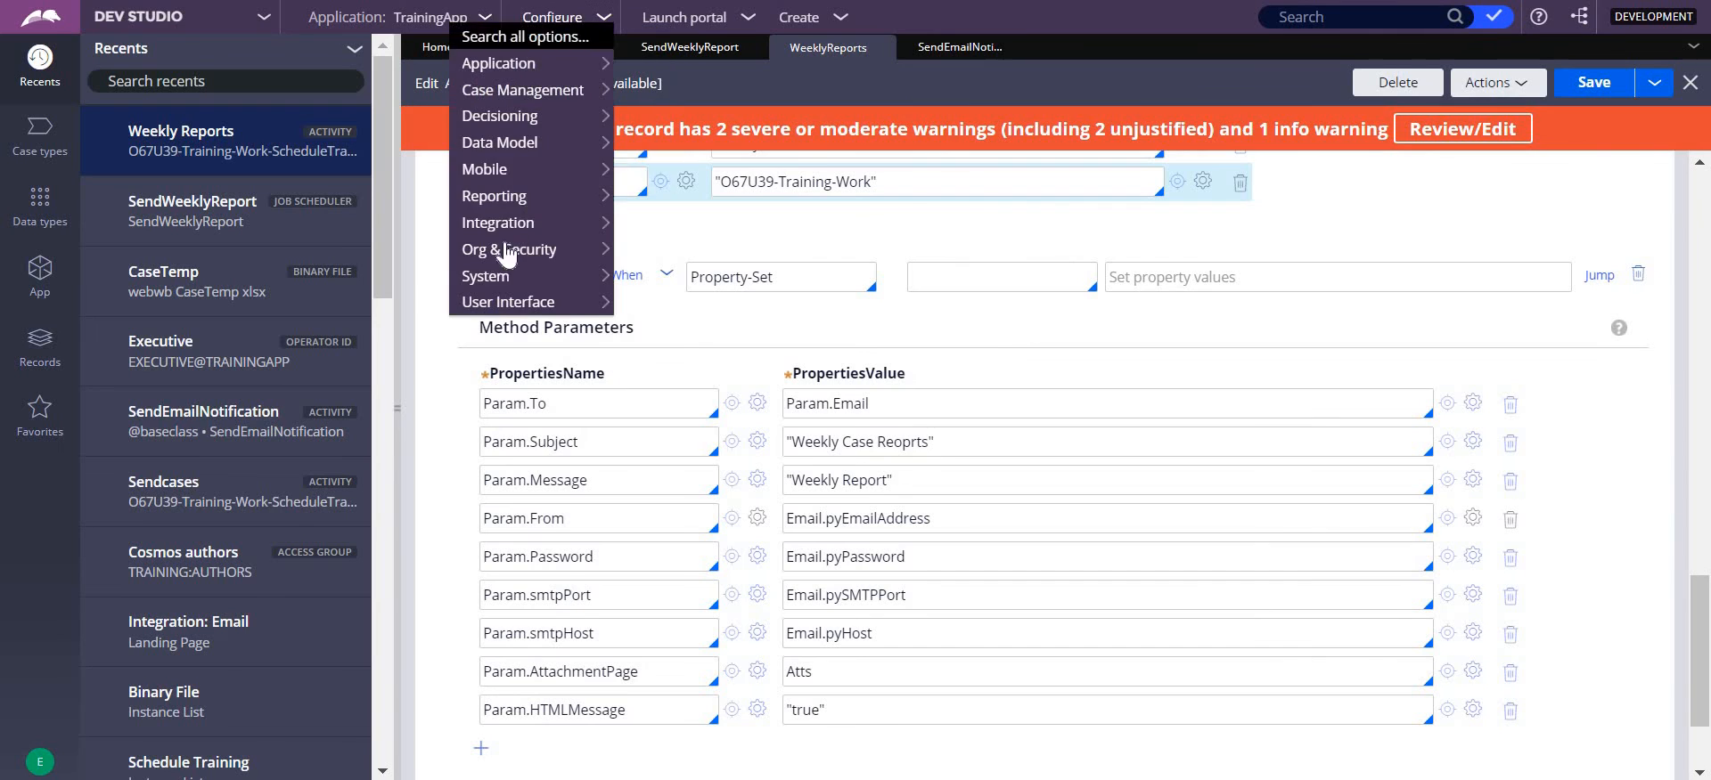
{"action": "mouse_move", "coordinate": [499, 243]}
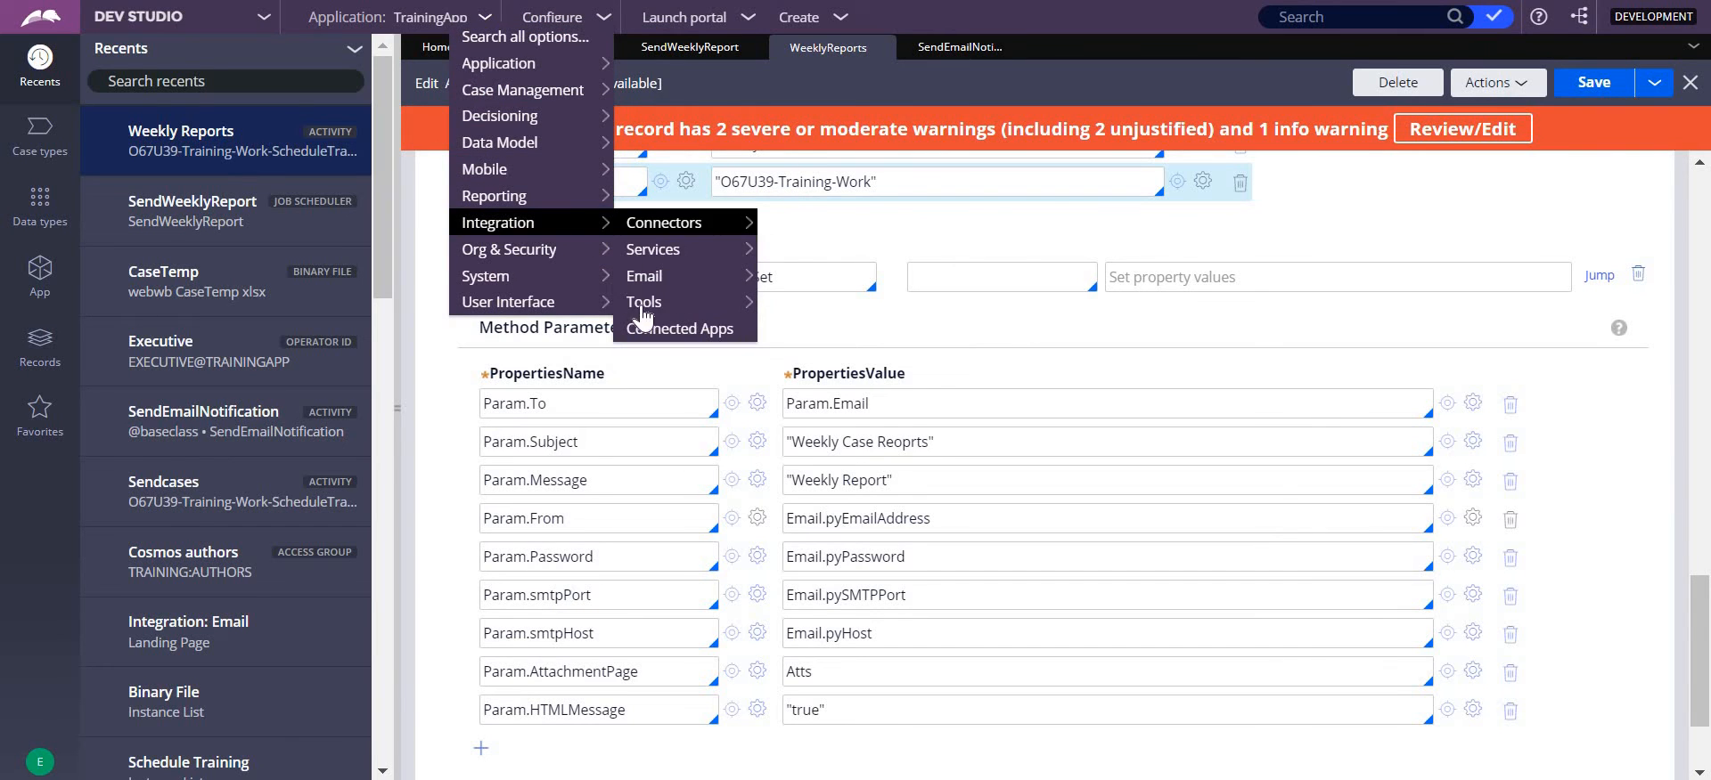
{"action": "mouse_move", "coordinate": [677, 277]}
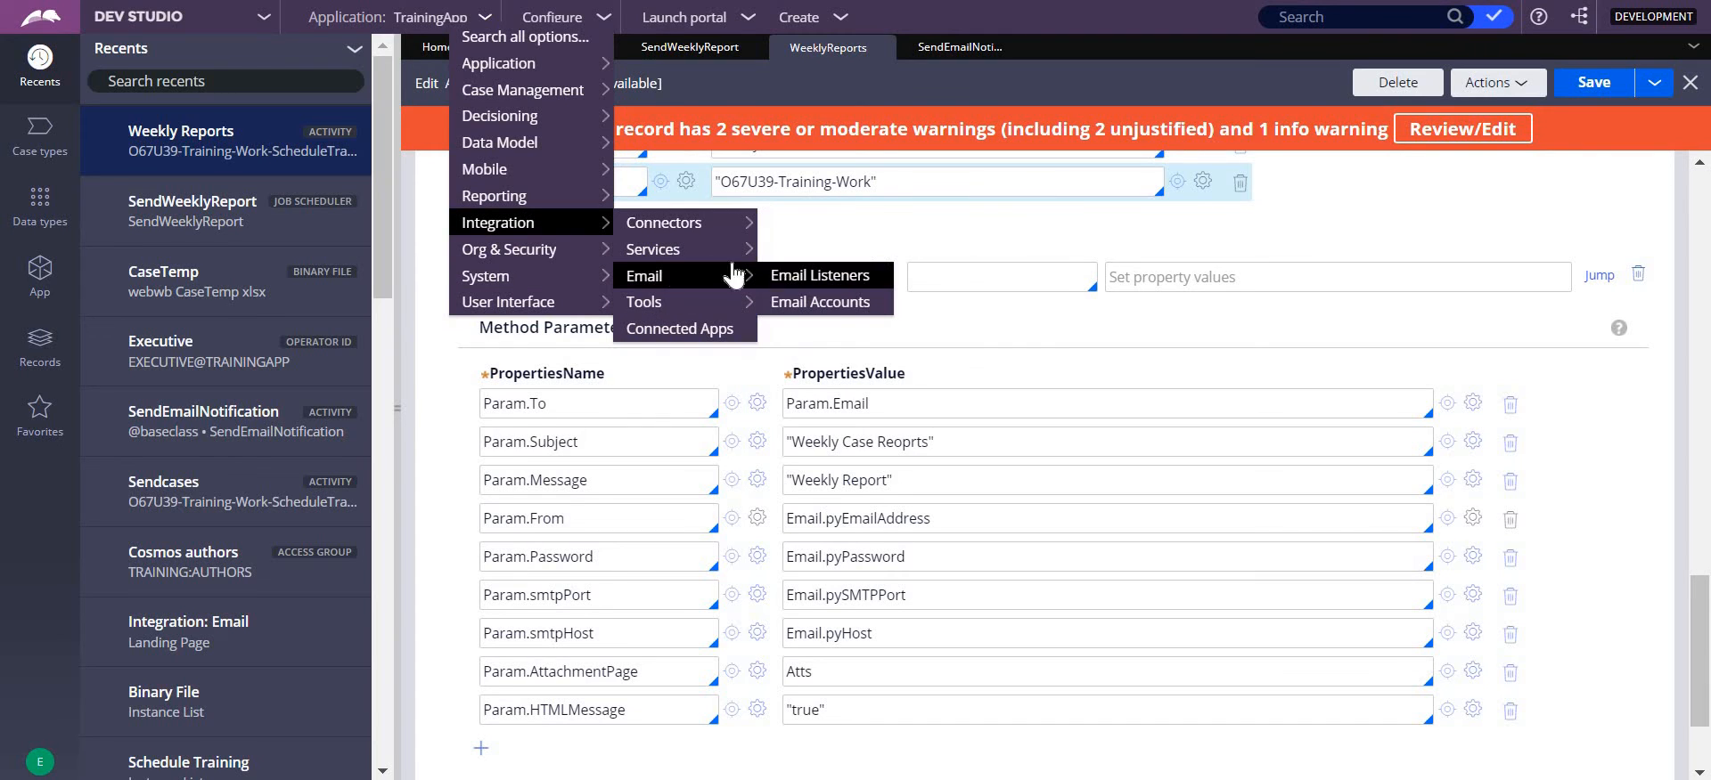
{"action": "left_click", "coordinate": [836, 301]}
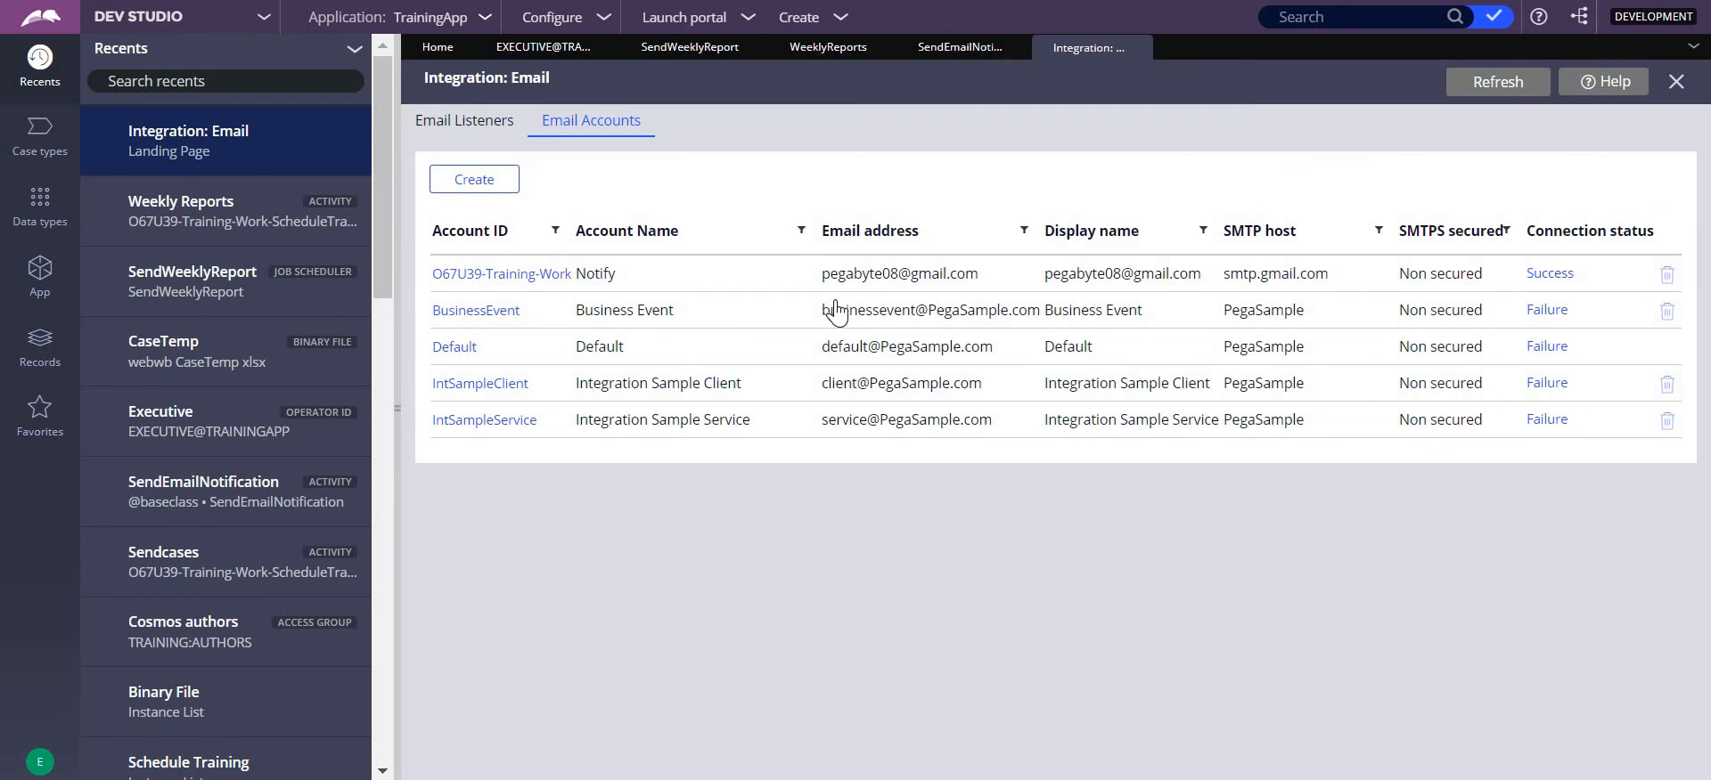
- Open the Notify email account's settings, review its sender identity and SMTP connection, and close them without changes
{"action": "left_click", "coordinate": [495, 277]}
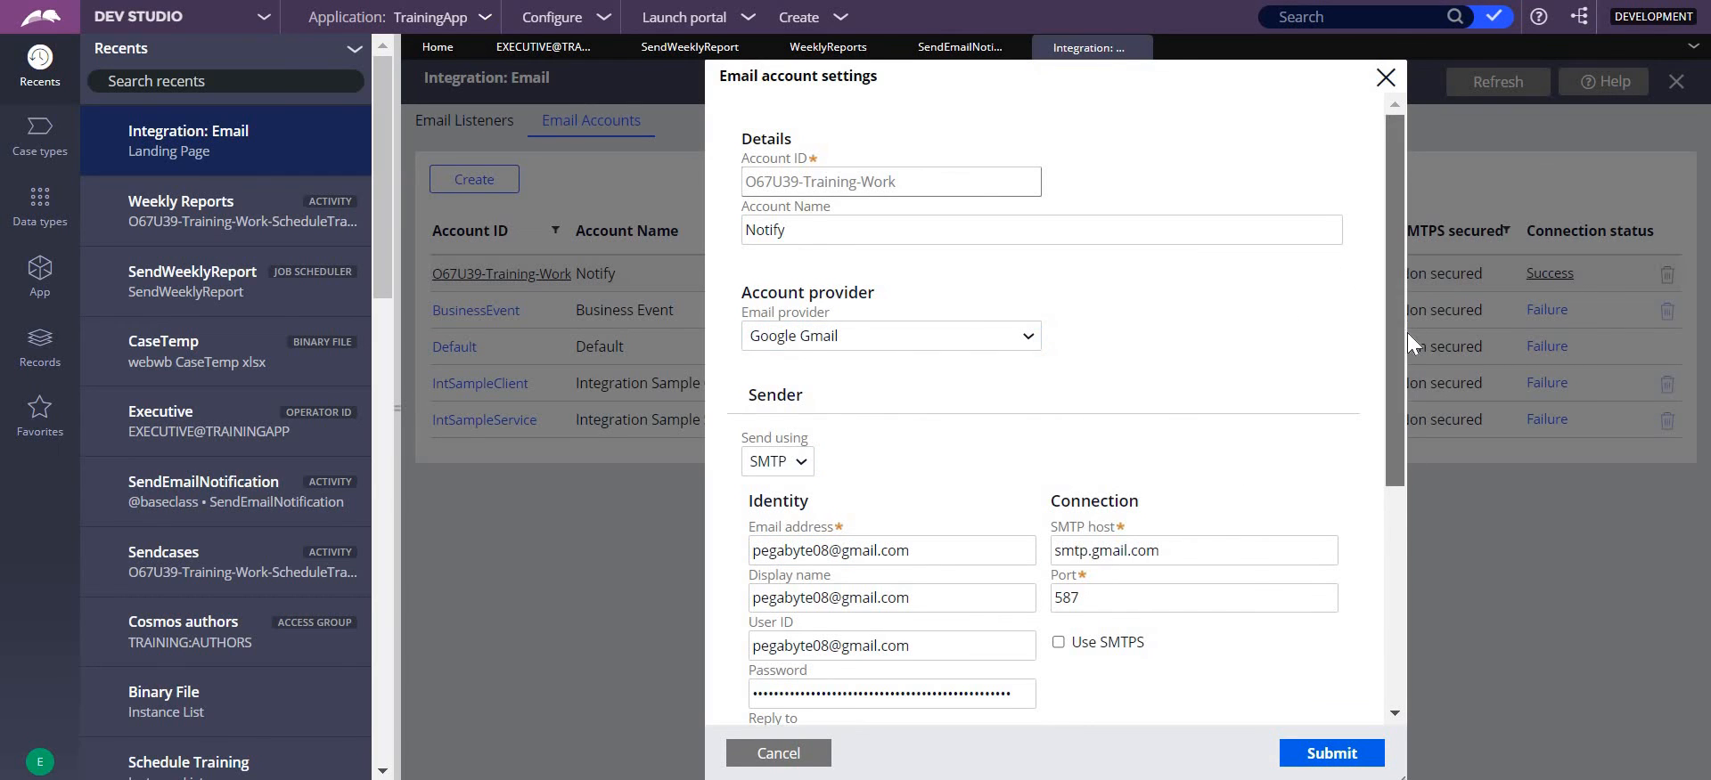
{"action": "scroll", "coordinate": [824, 438], "scroll_direction": "down", "scroll_amount": 2}
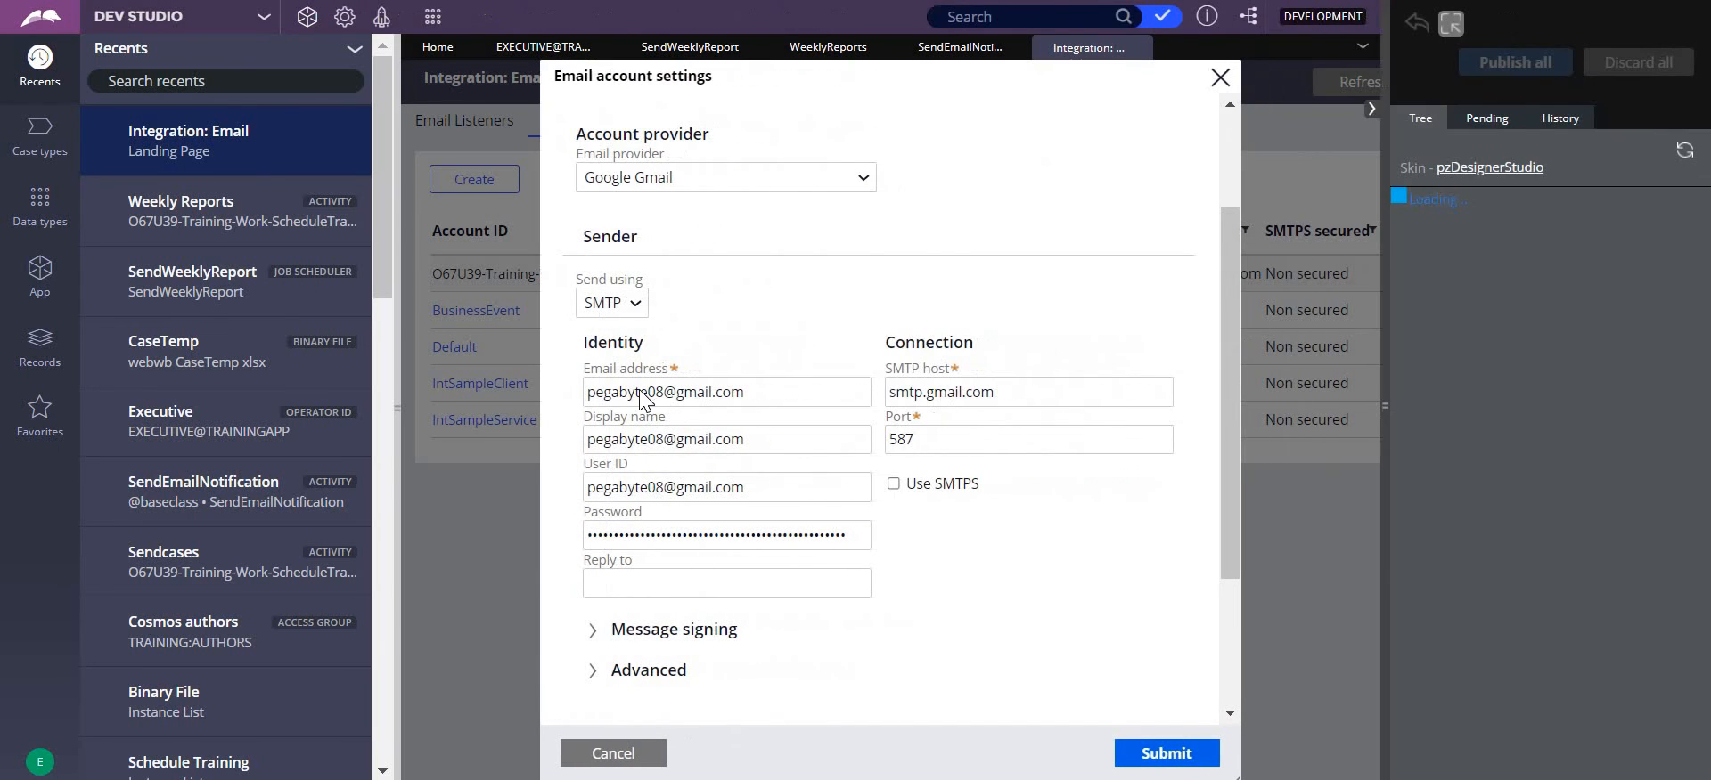
{"action": "mouse_move", "coordinate": [653, 390]}
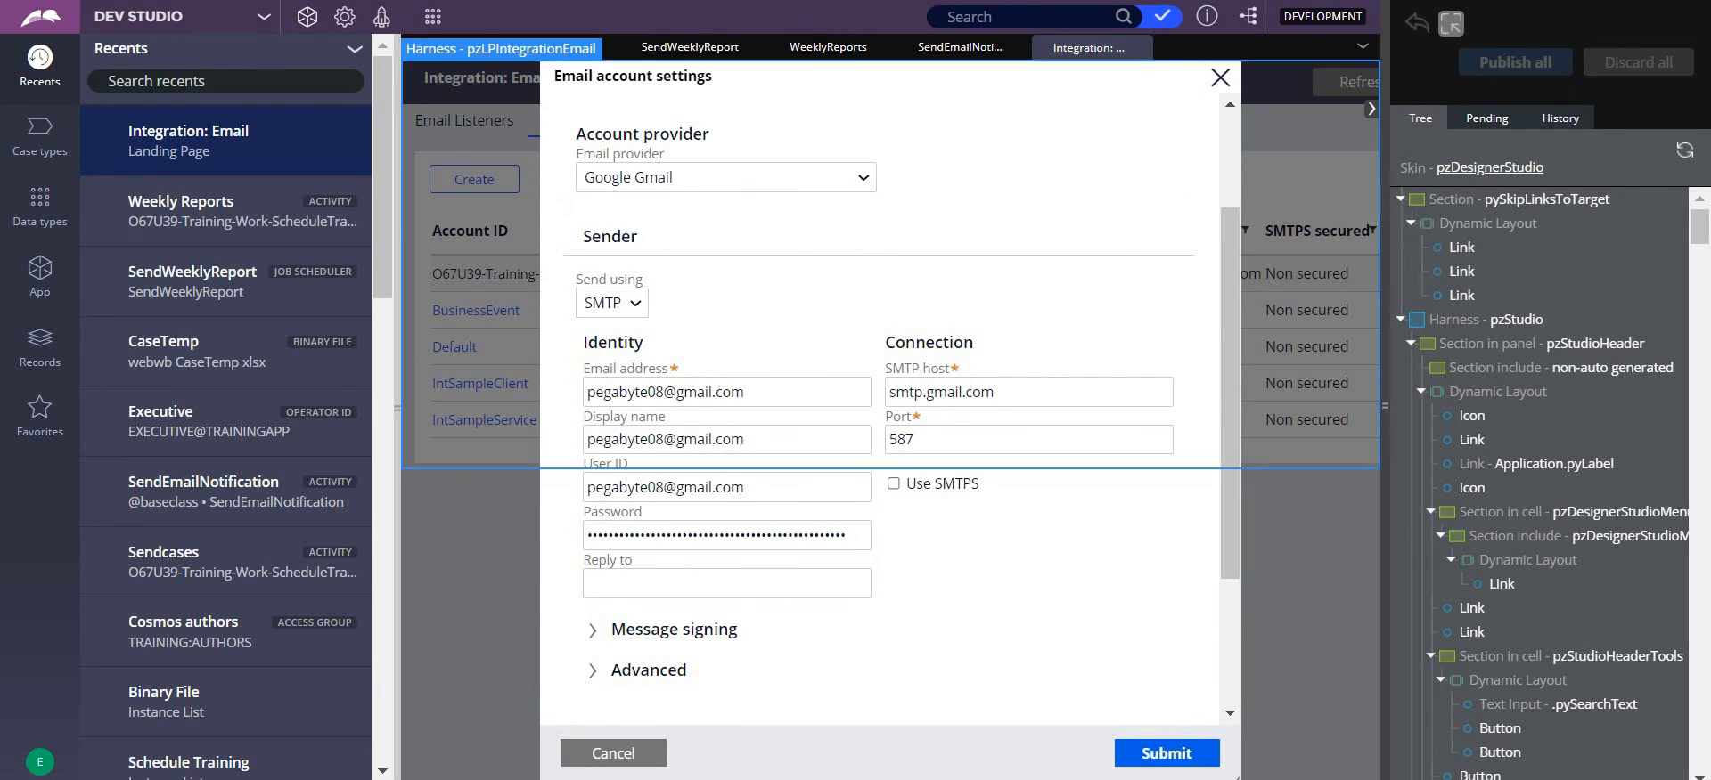
{"action": "left_click", "coordinate": [812, 779]}
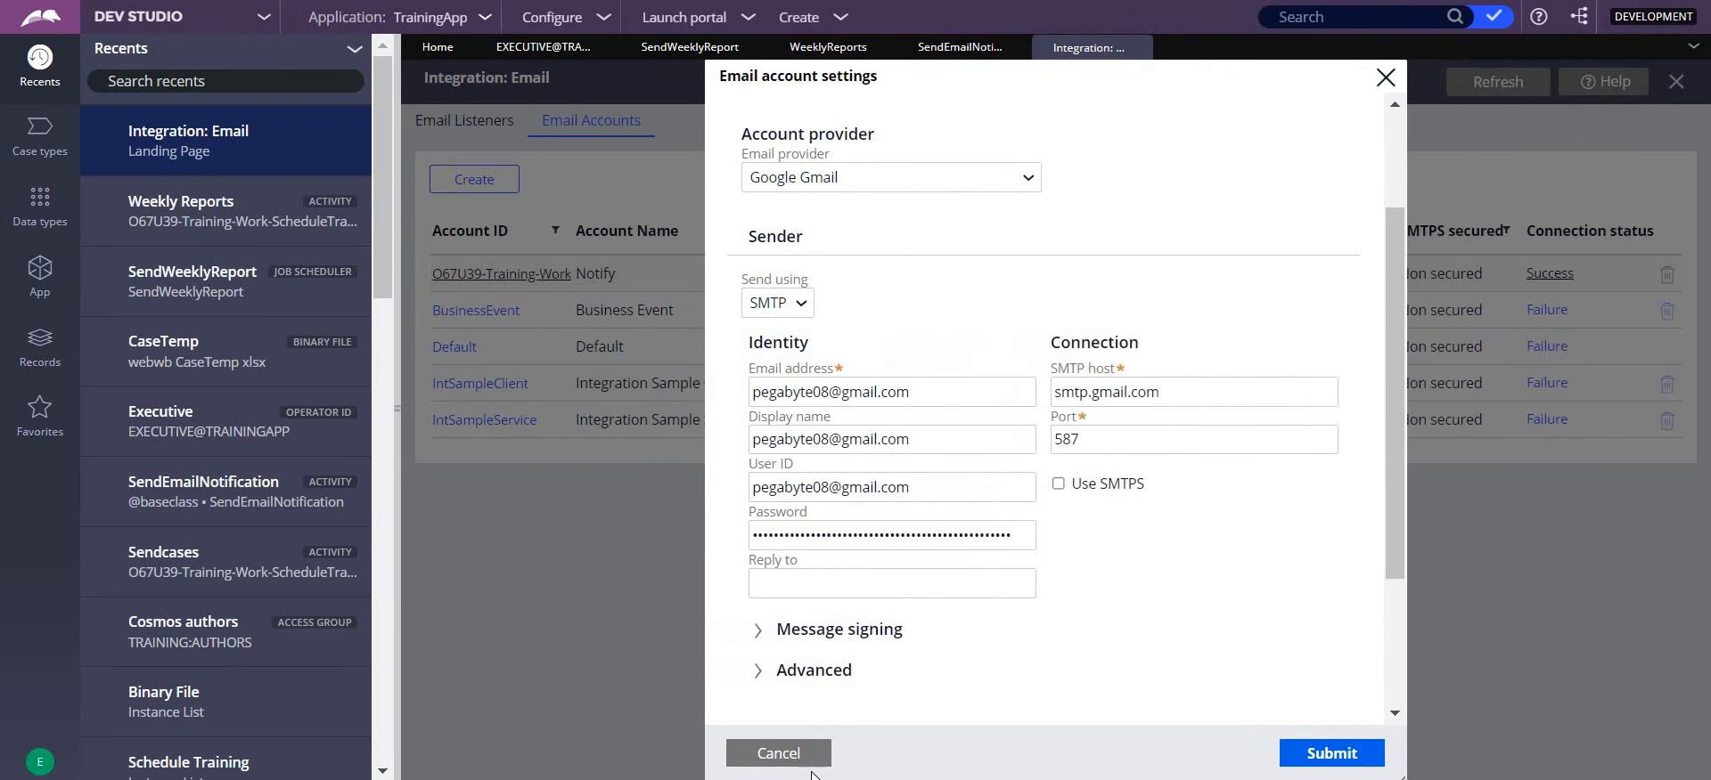
{"action": "left_click", "coordinate": [763, 757]}
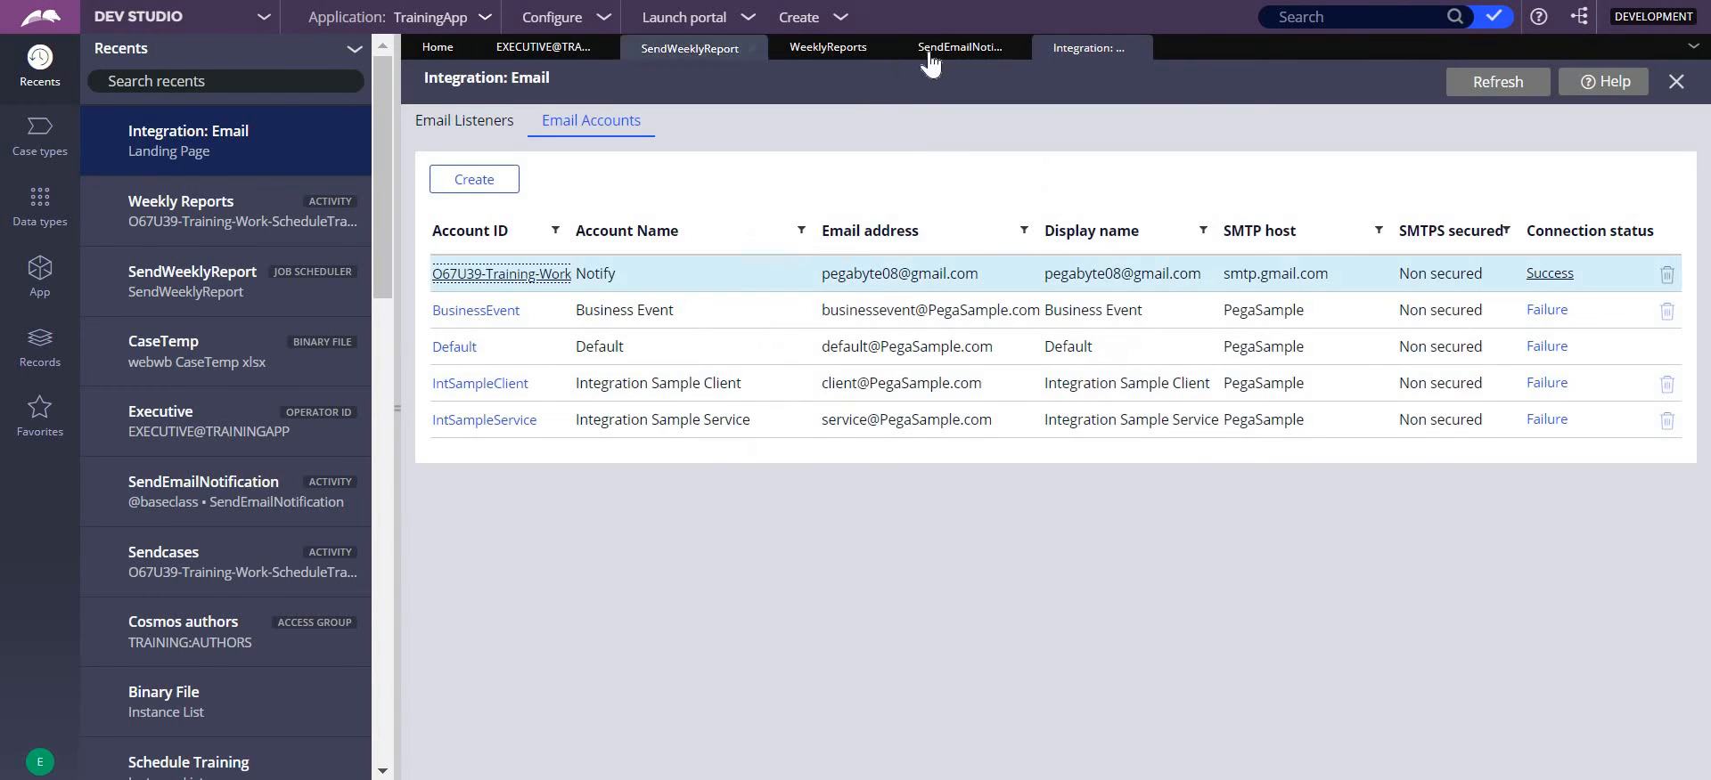
- Return to the WeeklyReports activity and examine the password, SMTP port and SMTP host assignments in step 10
{"action": "left_click", "coordinate": [929, 51]}
{"action": "left_click", "coordinate": [840, 51]}
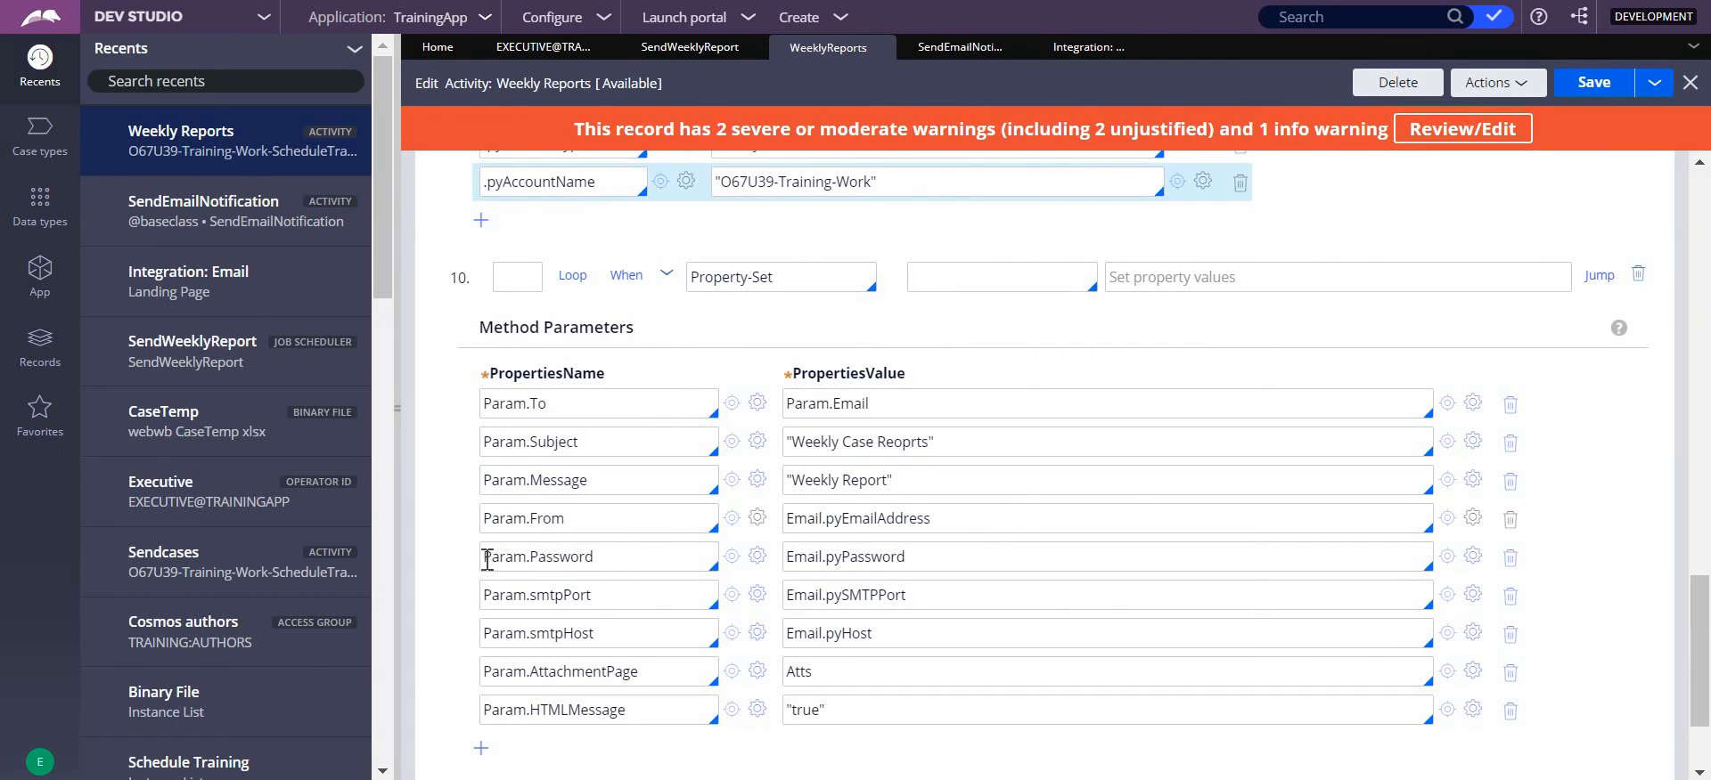
{"action": "double_click", "coordinate": [487, 559]}
{"action": "left_click", "coordinate": [916, 560]}
{"action": "left_click_drag", "start_coordinate": [796, 557], "coordinate": [786, 518]}
{"action": "left_click_drag", "start_coordinate": [788, 594], "coordinate": [906, 595]}
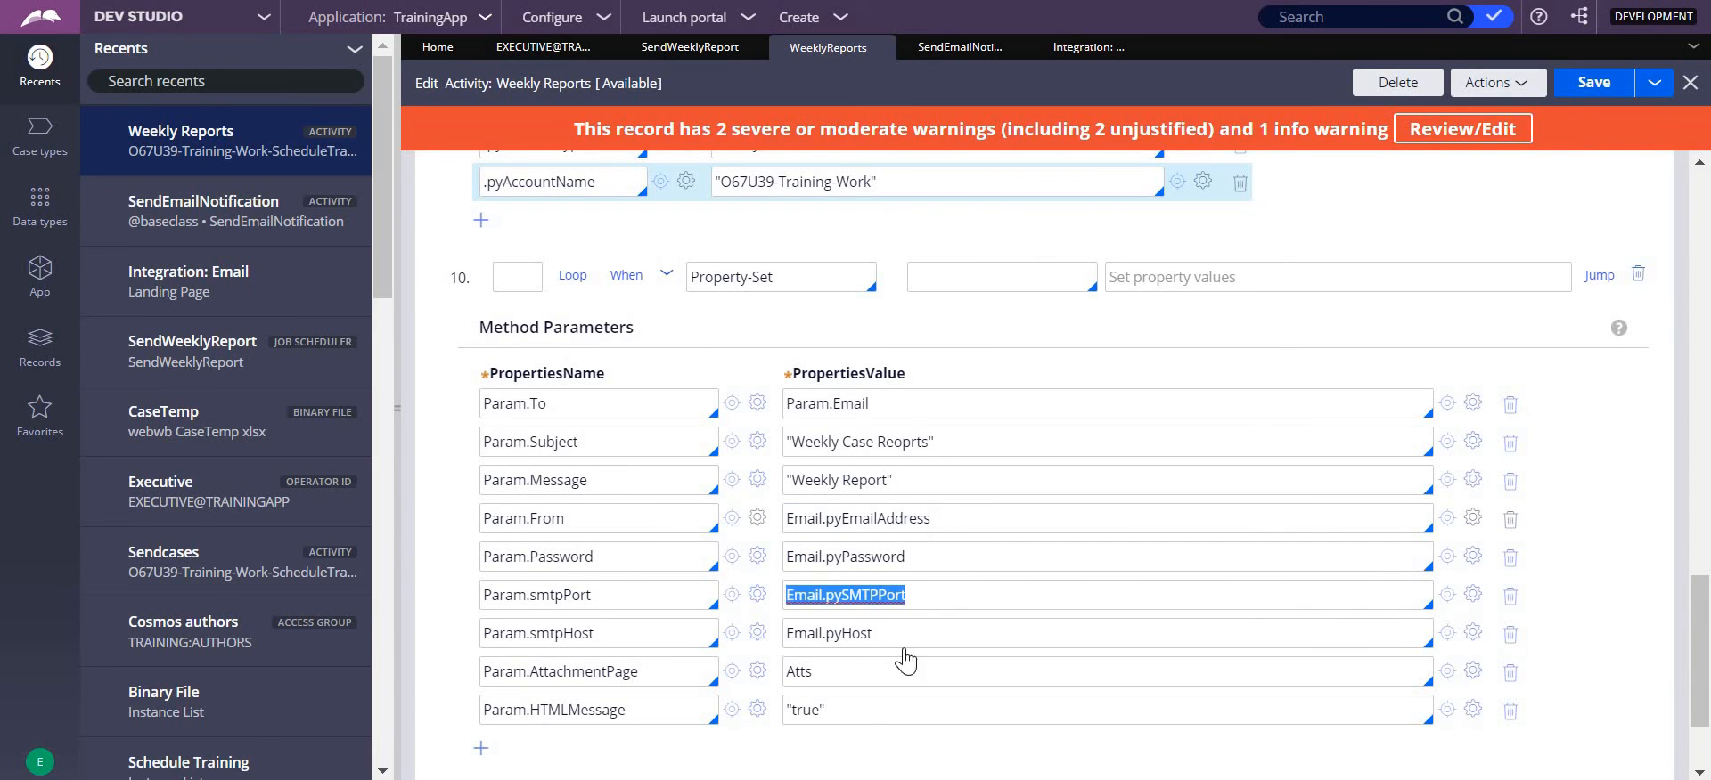
{"action": "left_click_drag", "start_coordinate": [840, 633], "coordinate": [872, 634]}
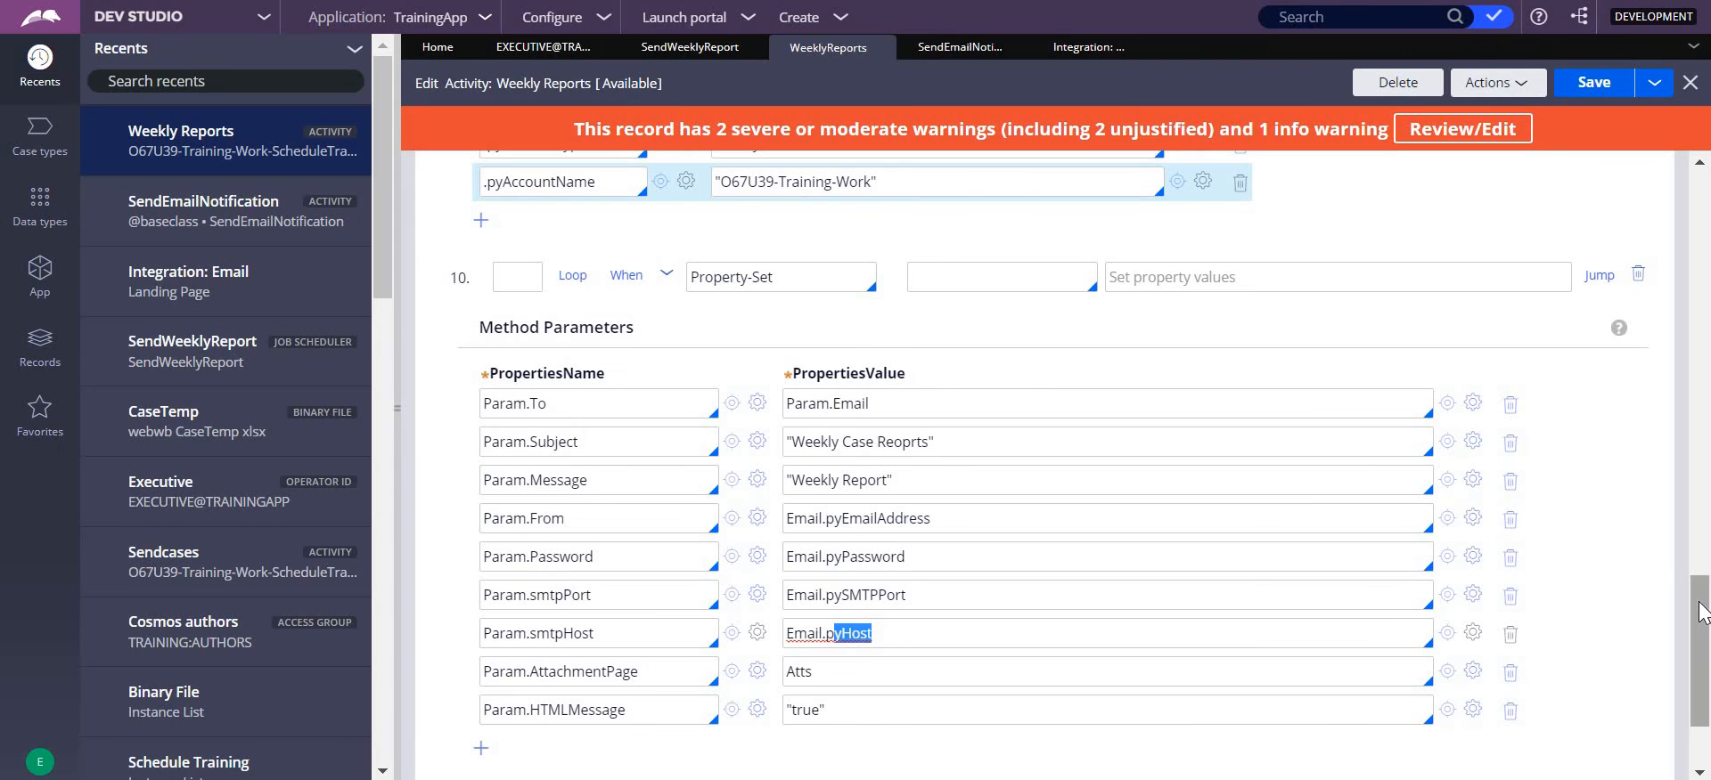
- Expand the SendEmailNotification call in step 11 and examine the parameters passed to it
{"action": "scroll", "coordinate": [1703, 634], "scroll_direction": "down", "scroll_amount": 1}
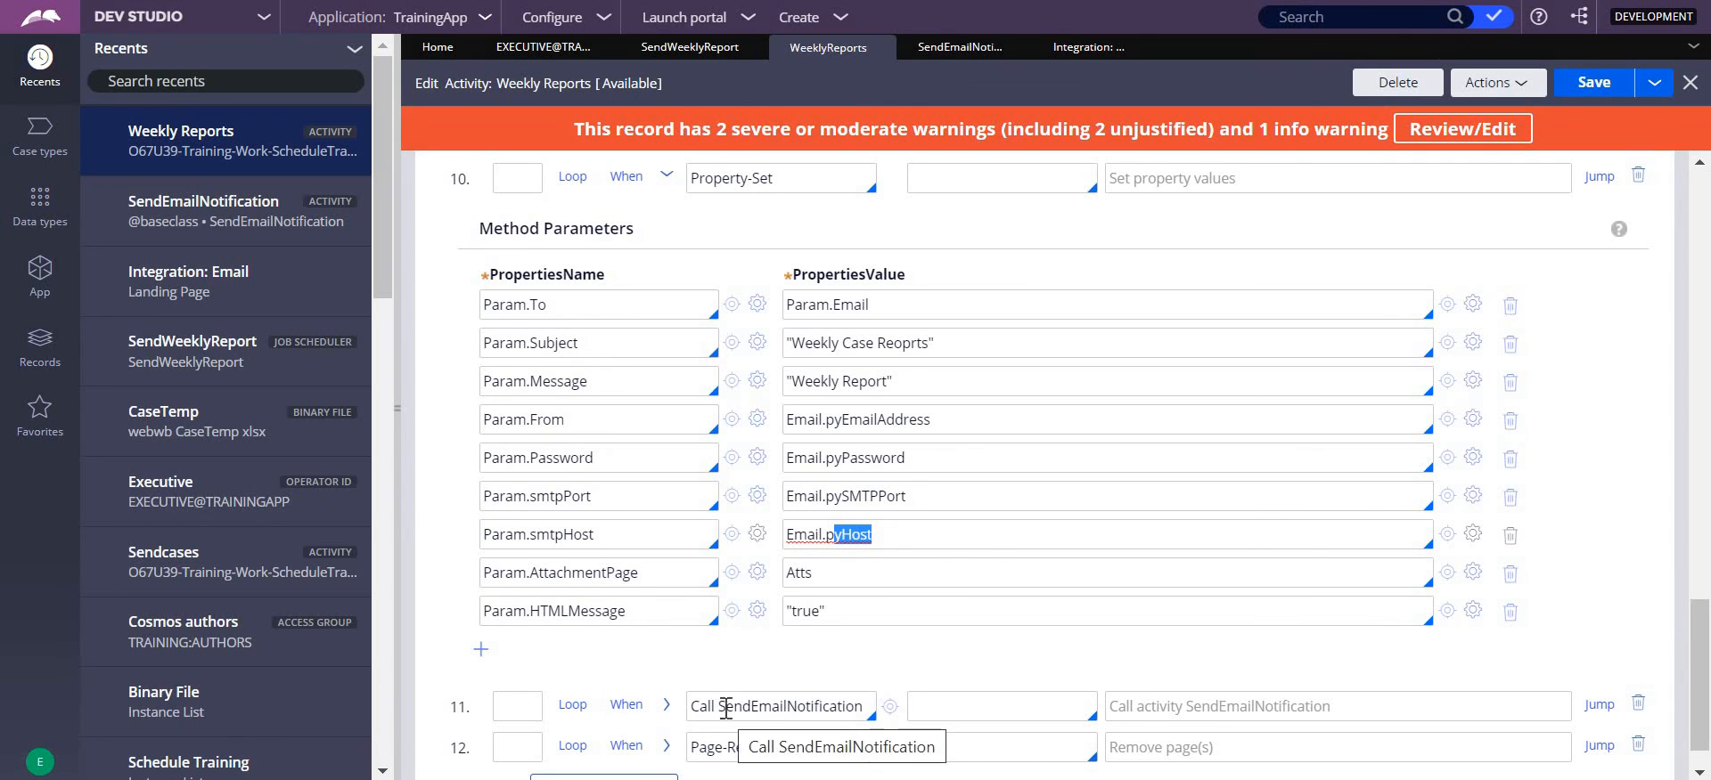
{"action": "left_click_drag", "start_coordinate": [718, 706], "coordinate": [864, 708]}
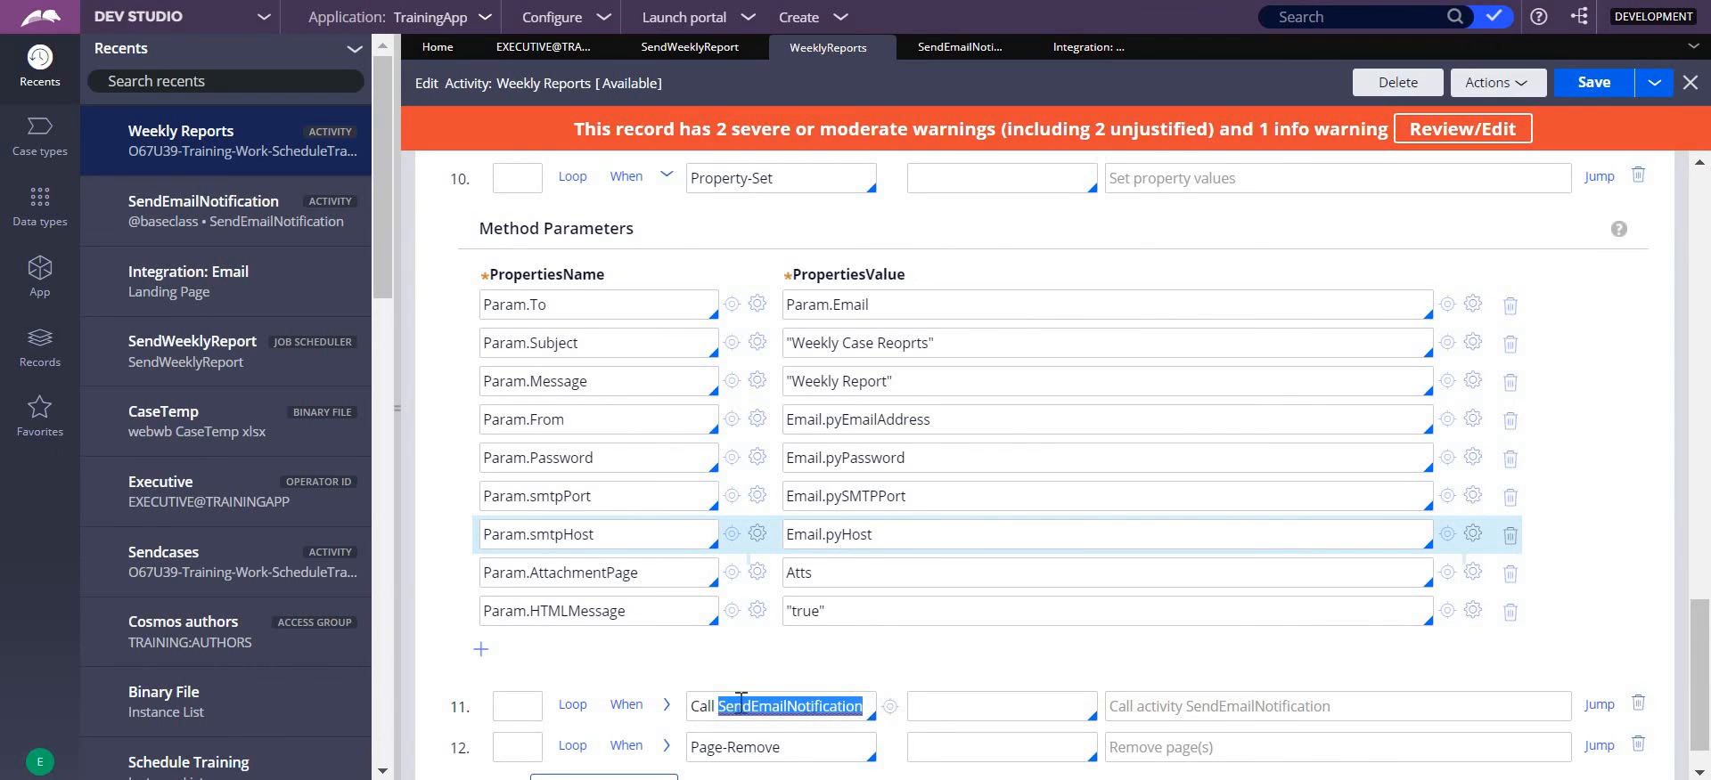
{"action": "left_click", "coordinate": [666, 706]}
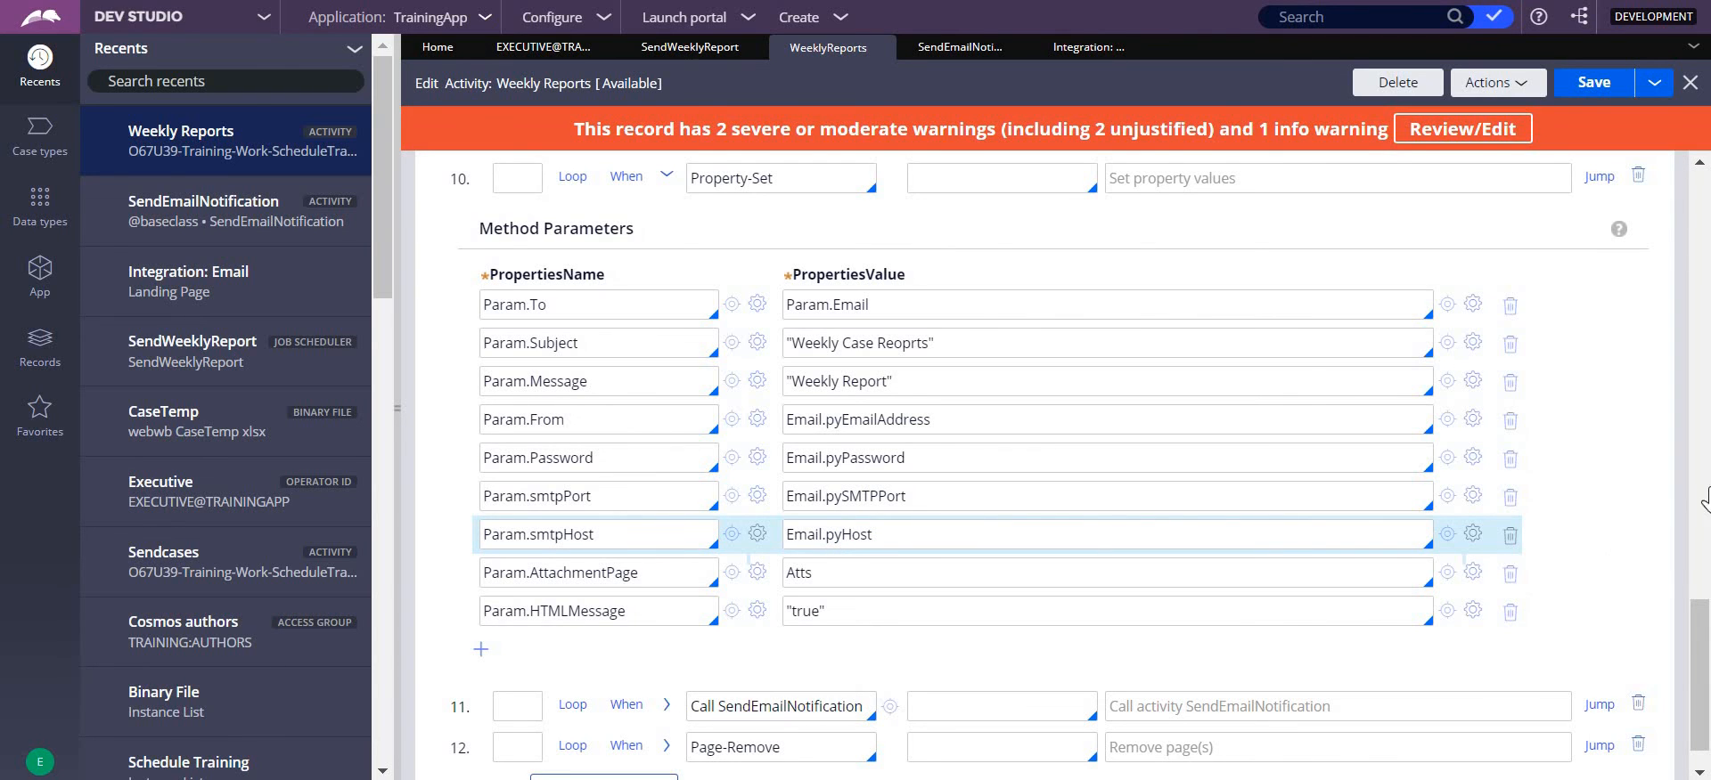
{"action": "left_click_drag", "start_coordinate": [1701, 556], "coordinate": [1705, 668]}
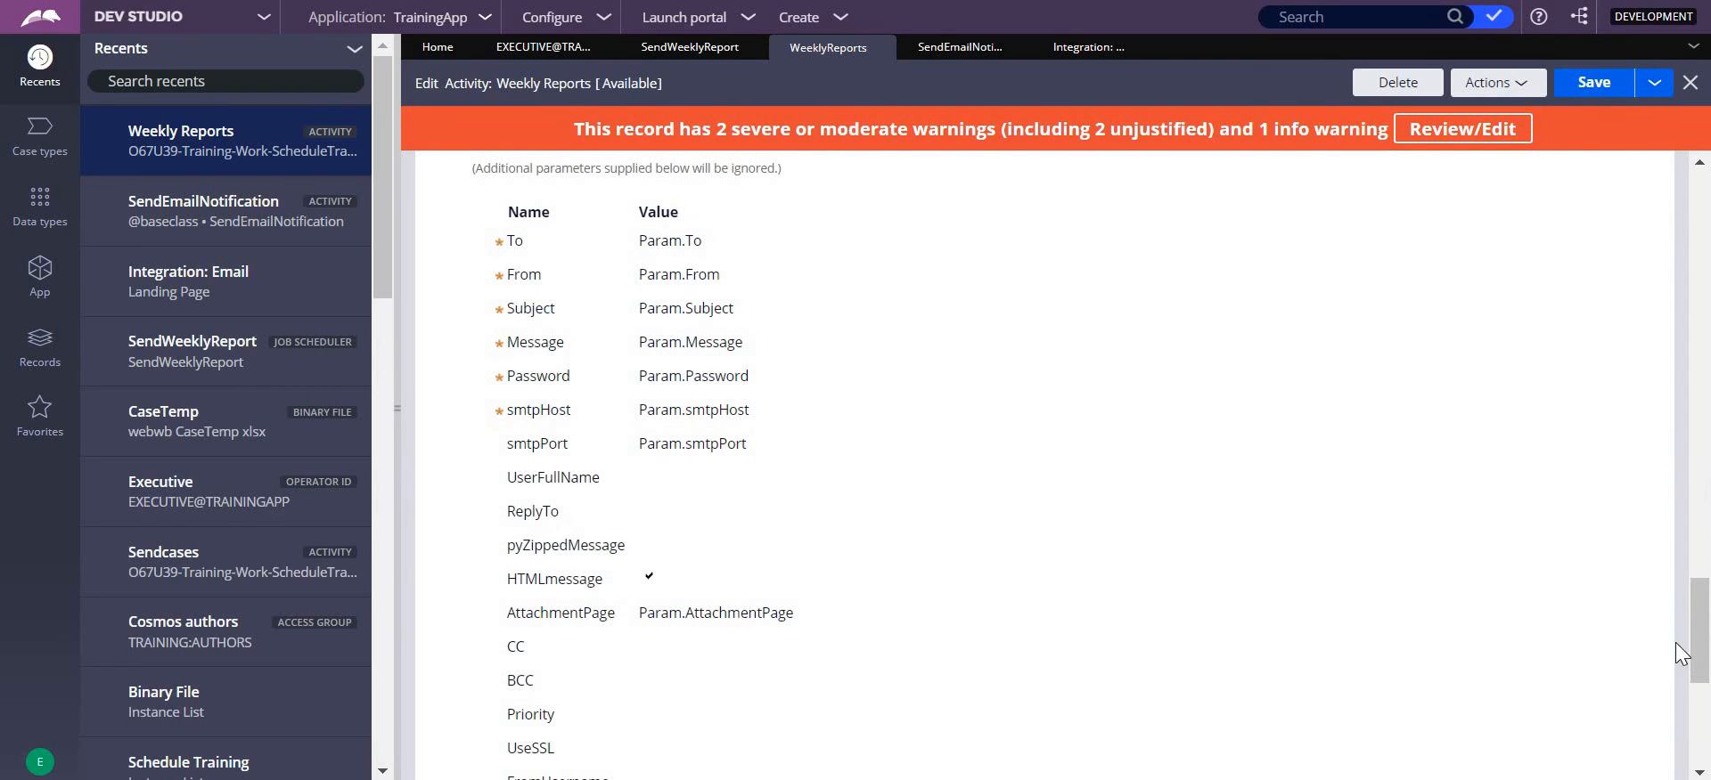
- Compare the step 11 parameters with the values set in steps 9 and 10, and collapse step 11
{"action": "left_click_drag", "start_coordinate": [1698, 637], "coordinate": [1698, 521]}
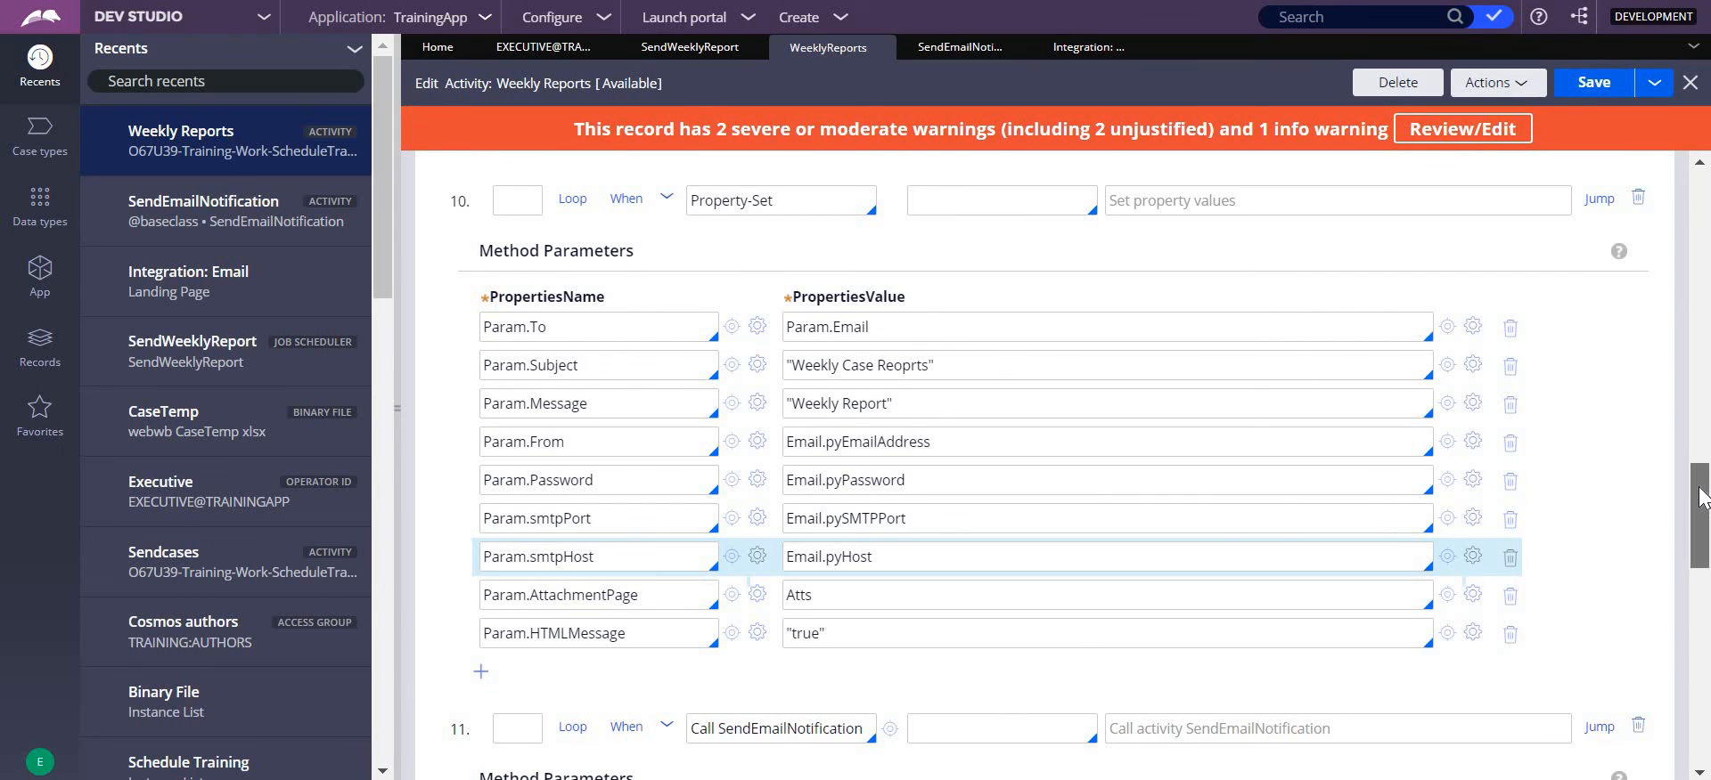
{"action": "left_click_drag", "start_coordinate": [1701, 537], "coordinate": [1702, 497]}
{"action": "scroll", "coordinate": [1701, 472], "scroll_direction": "up", "scroll_amount": 2}
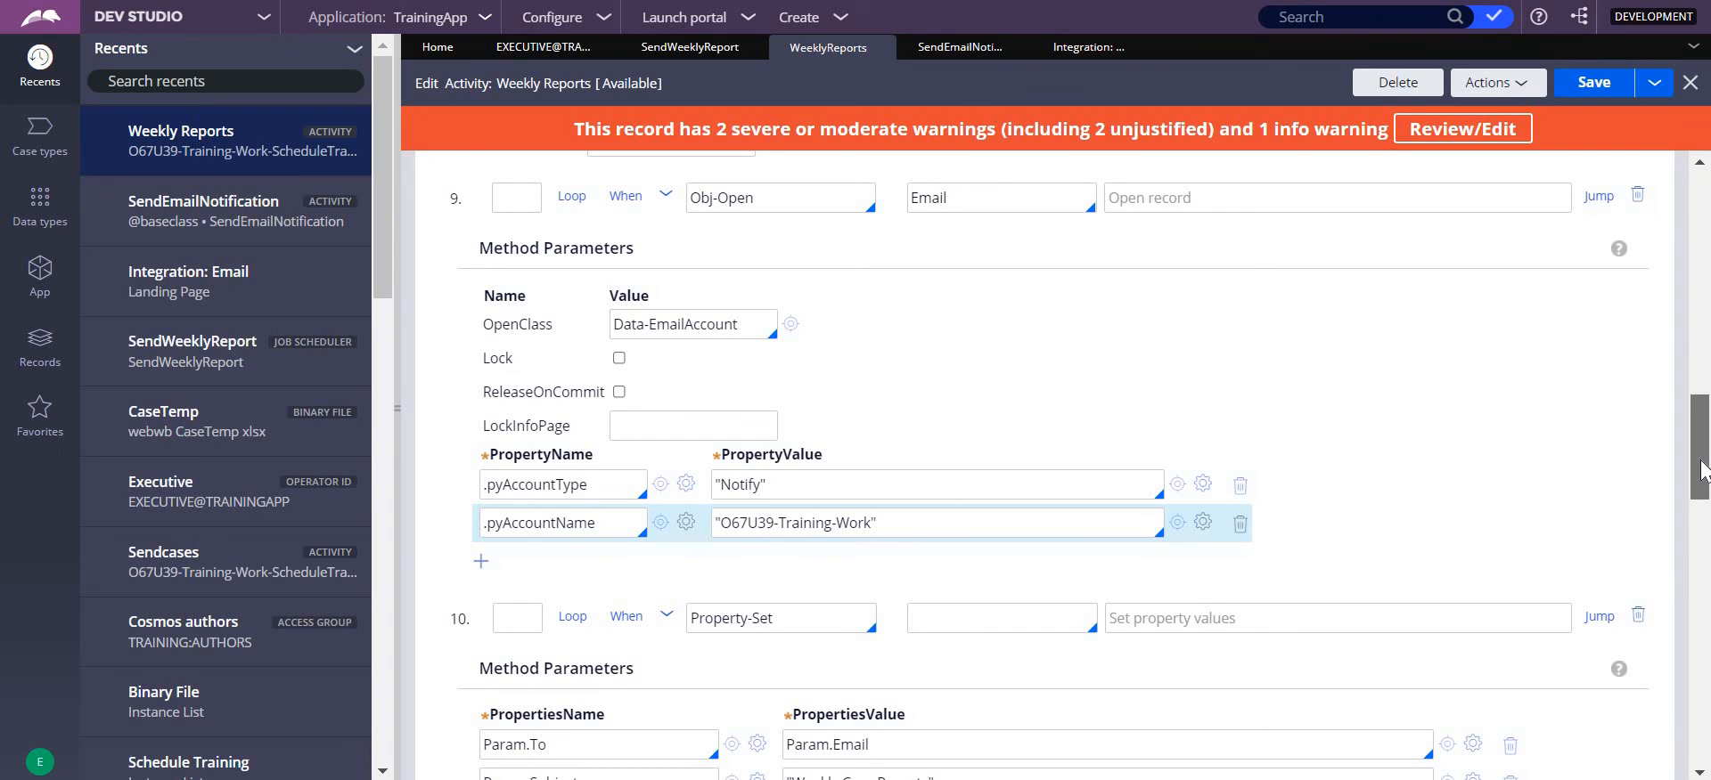
{"action": "scroll", "coordinate": [1706, 499], "scroll_direction": "down", "scroll_amount": 6}
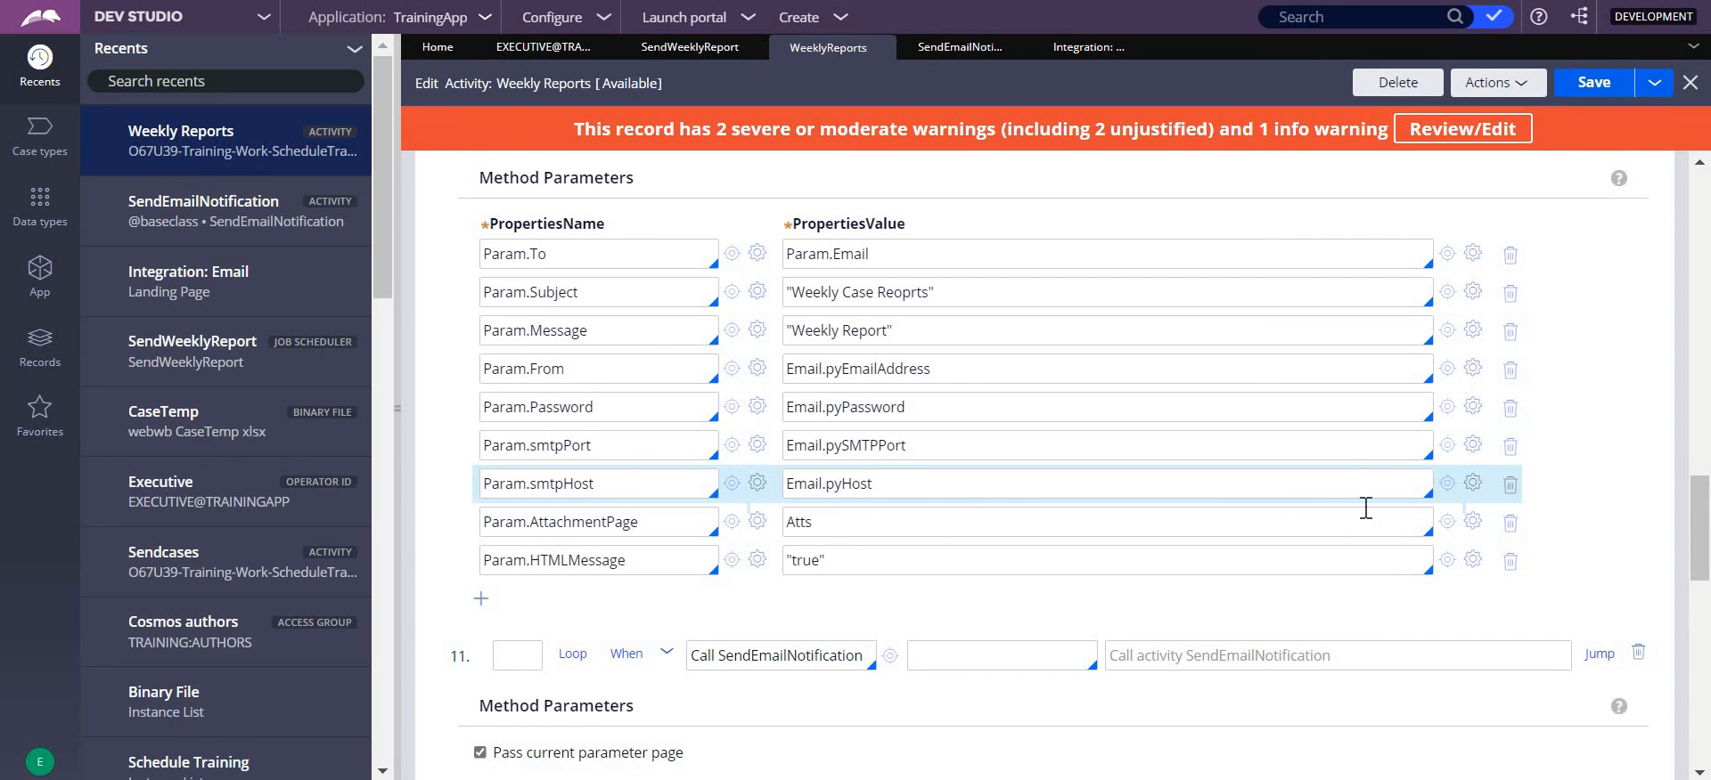
{"action": "left_click_drag", "start_coordinate": [1708, 503], "coordinate": [1708, 632]}
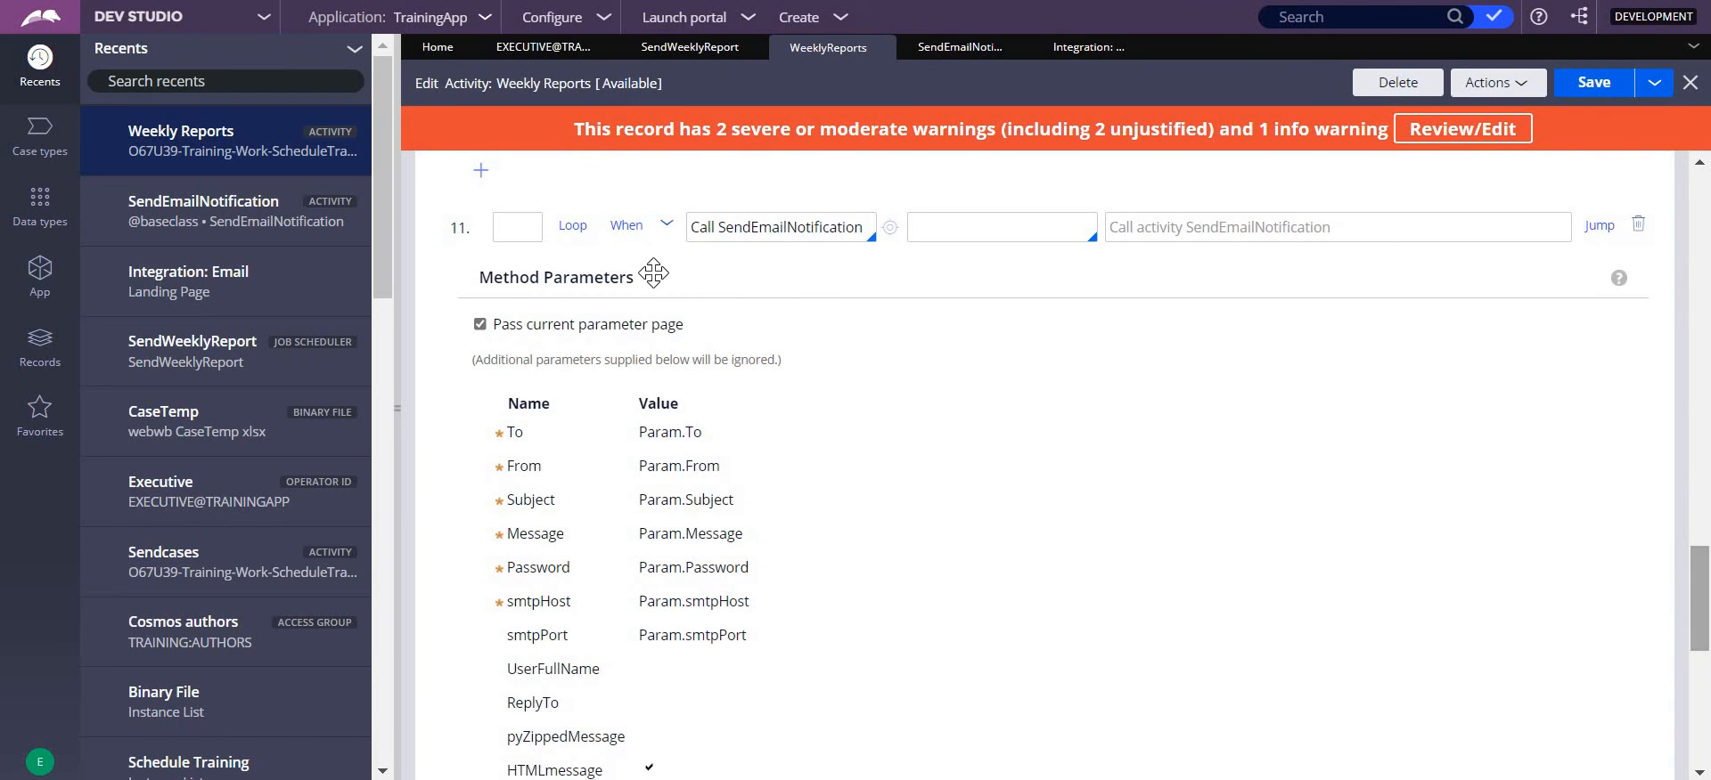
{"action": "left_click", "coordinate": [666, 228]}
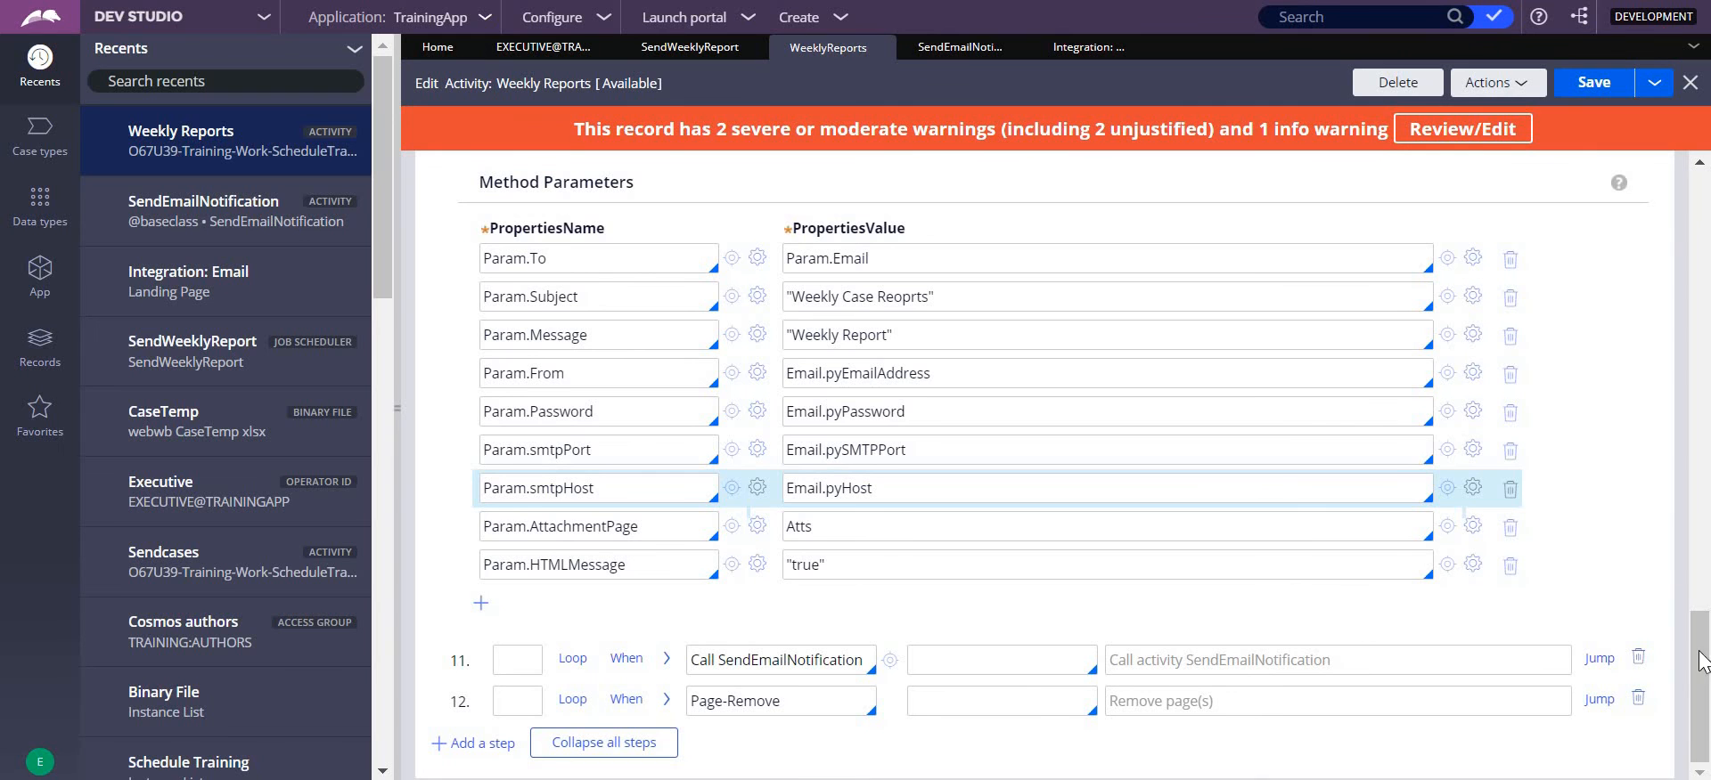
- Collapse the expanded steps 1, 3, 6, 8 and 9, and go to the activity's last steps
{"action": "left_click_drag", "start_coordinate": [1703, 663], "coordinate": [1705, 178]}
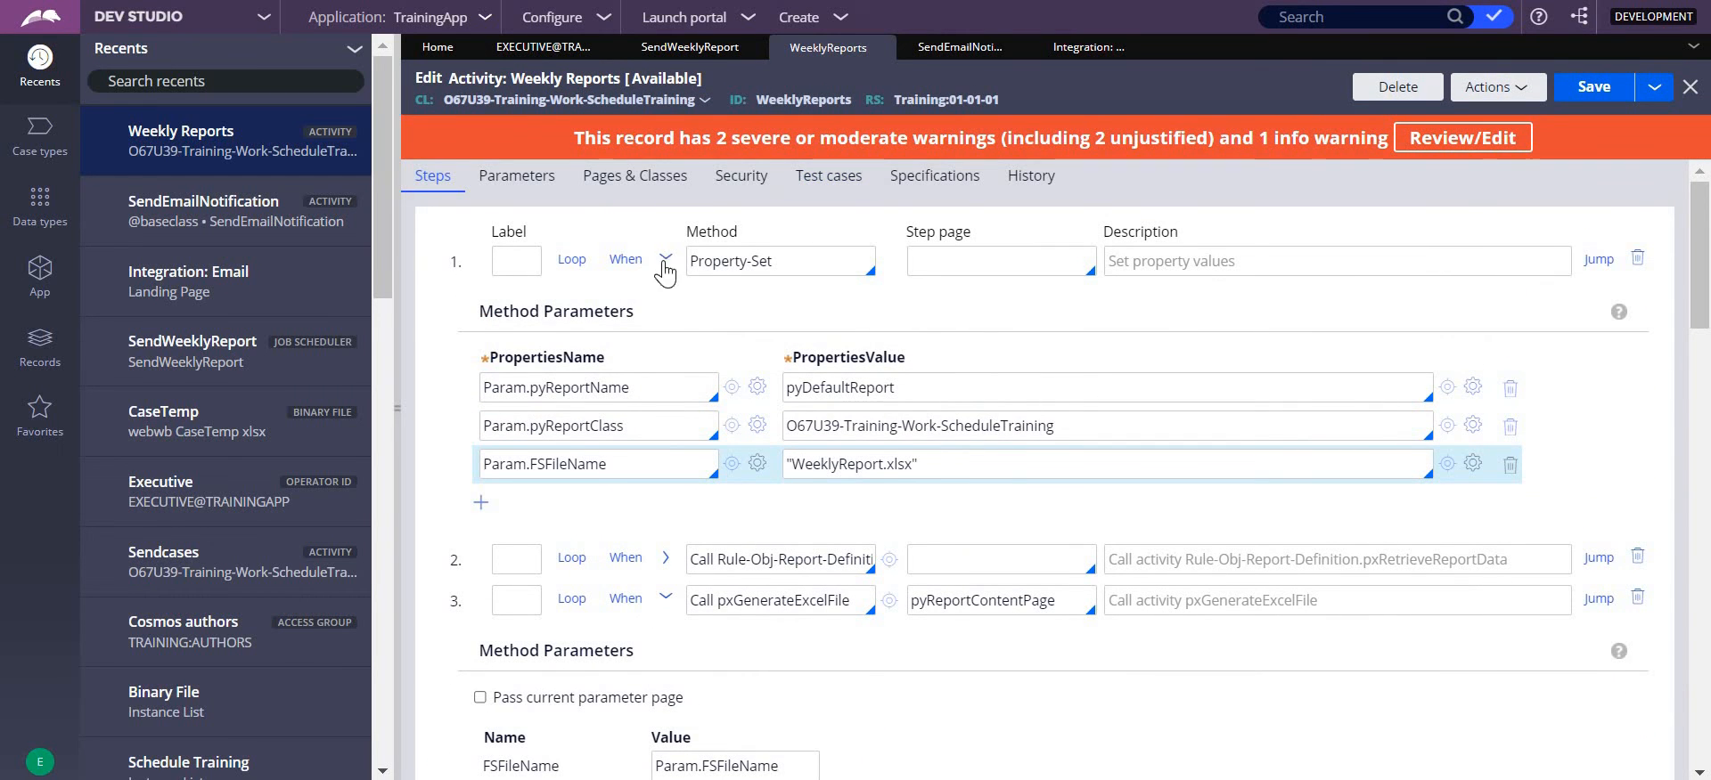
{"action": "left_click", "coordinate": [664, 260]}
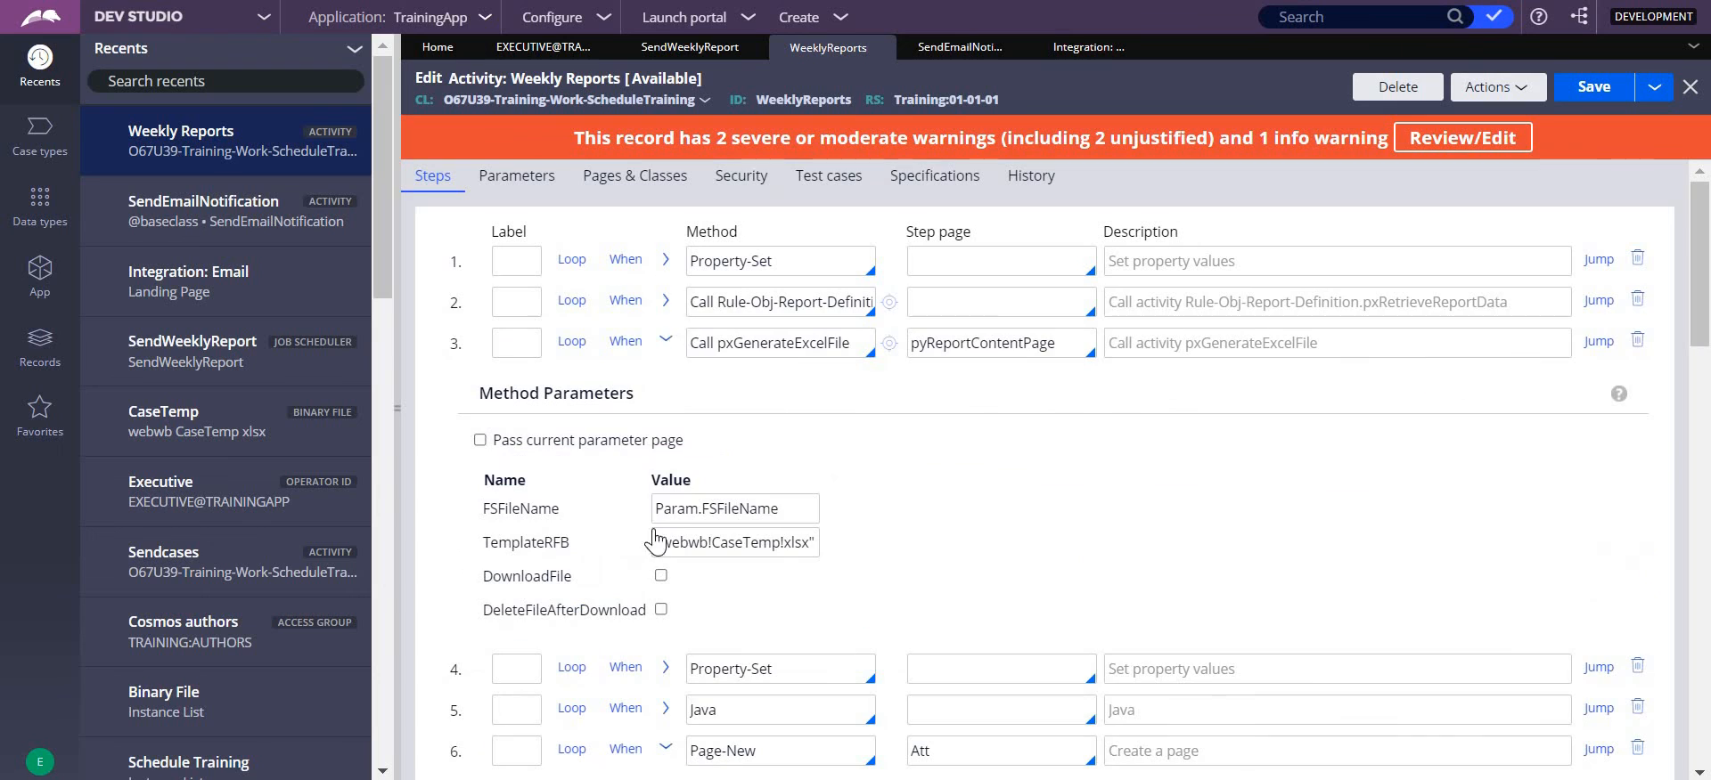
{"action": "left_click", "coordinate": [666, 343]}
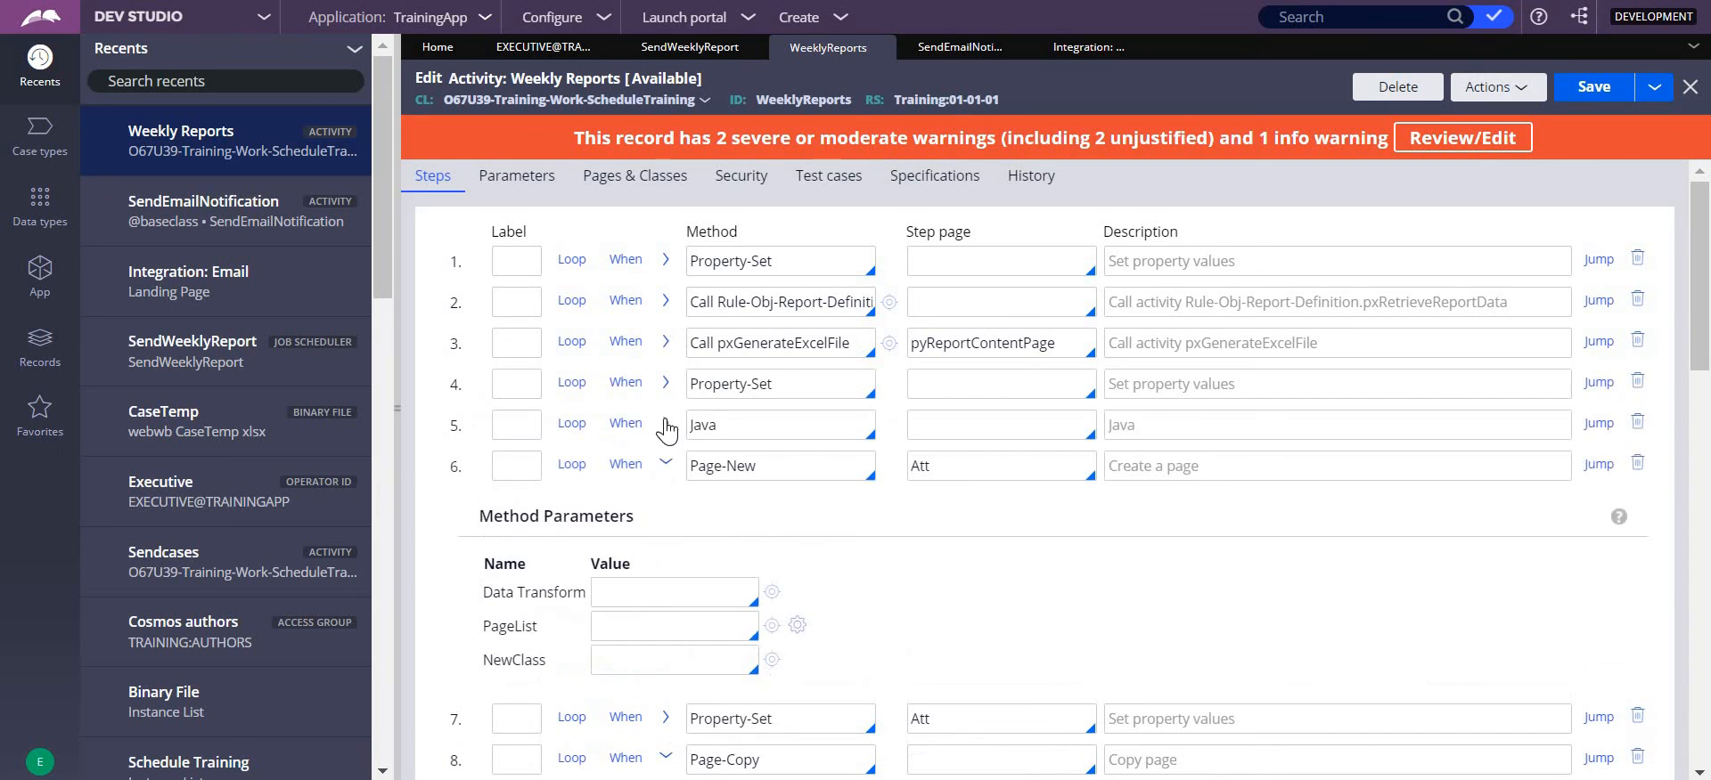
{"action": "left_click", "coordinate": [665, 465]}
{"action": "left_click", "coordinate": [666, 548]}
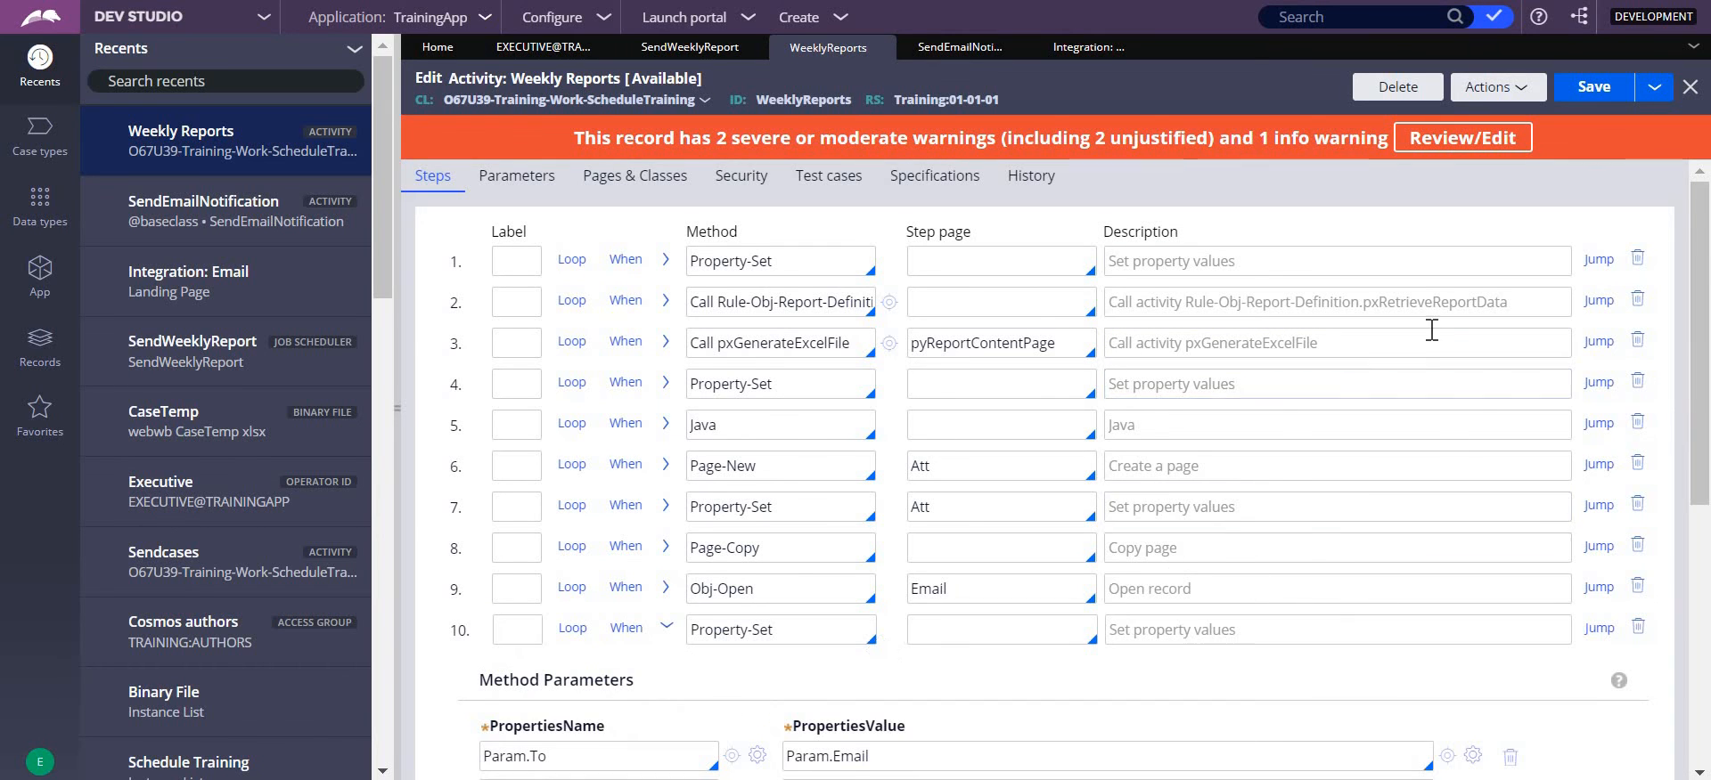
{"action": "left_click_drag", "start_coordinate": [1705, 352], "coordinate": [1708, 757]}
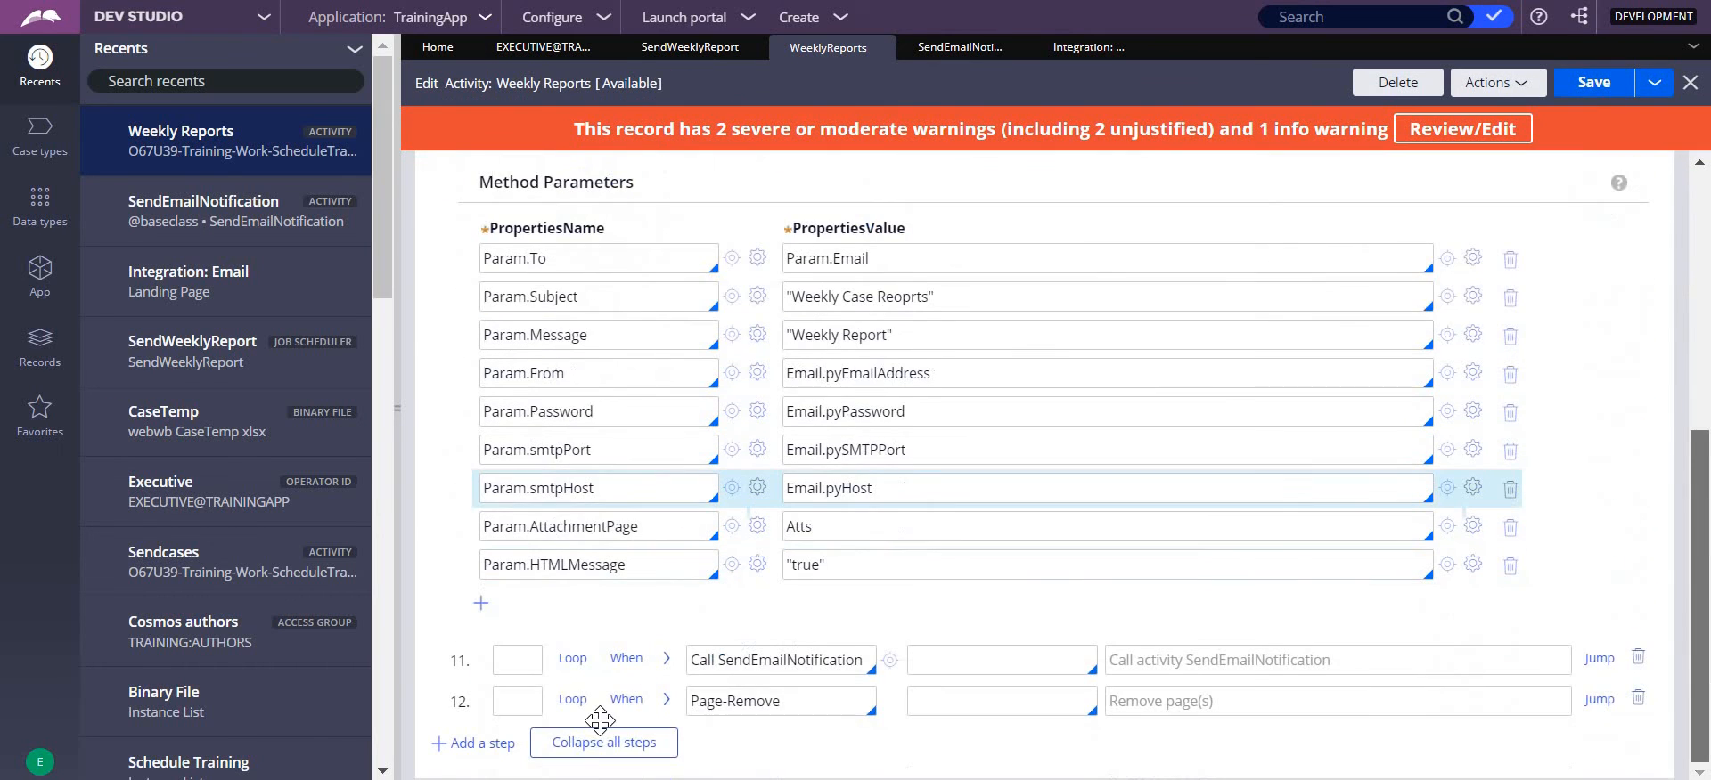
- Collapse all steps of the WeeklyReports activity and open its run window
{"action": "left_click", "coordinate": [613, 745]}
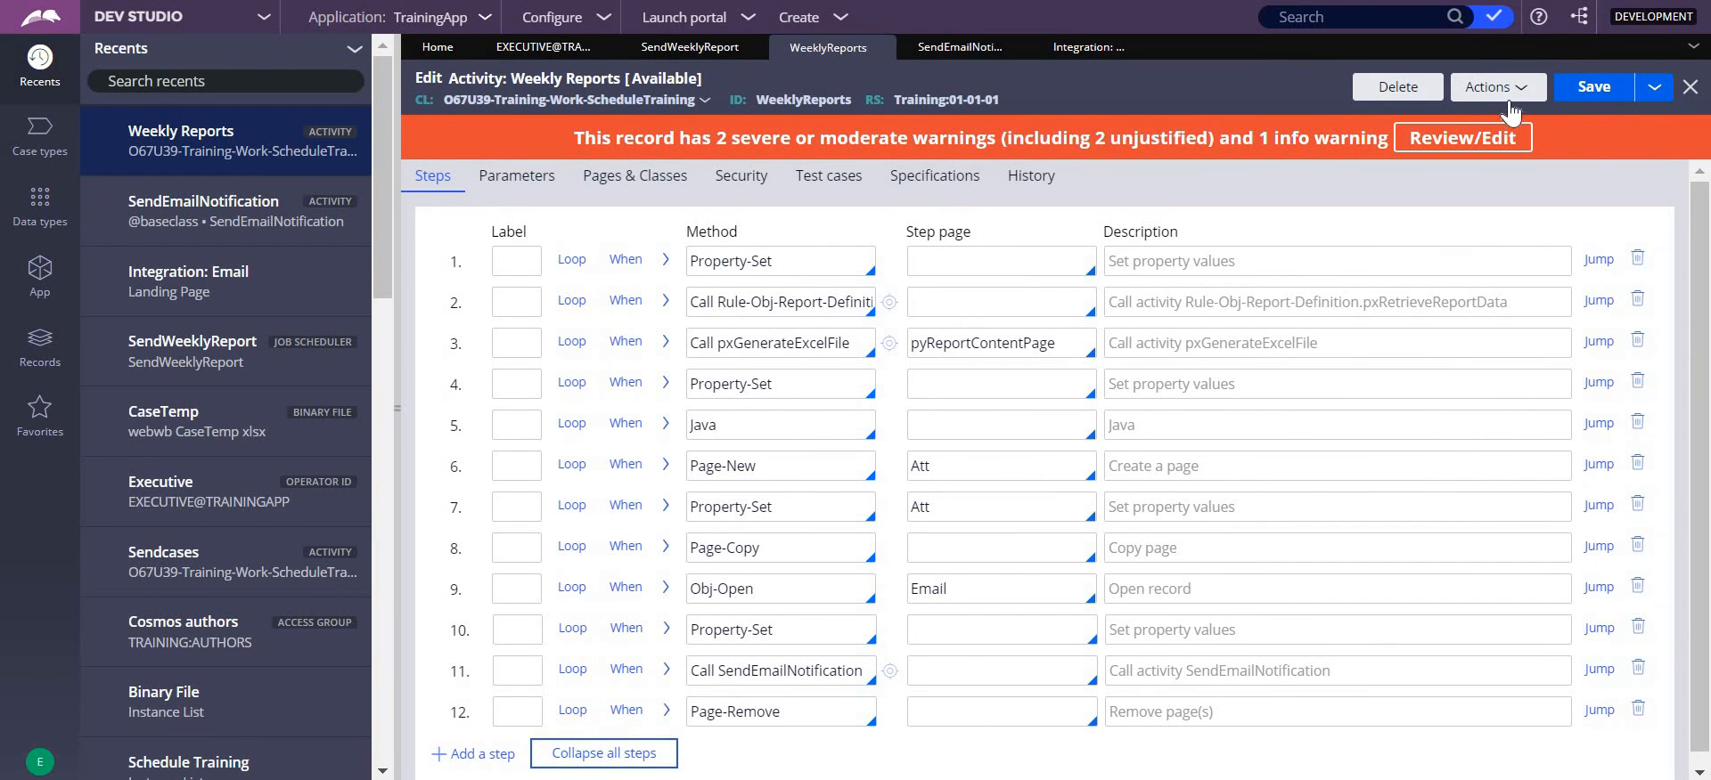
{"action": "left_click", "coordinate": [1488, 87]}
{"action": "left_click", "coordinate": [1448, 122]}
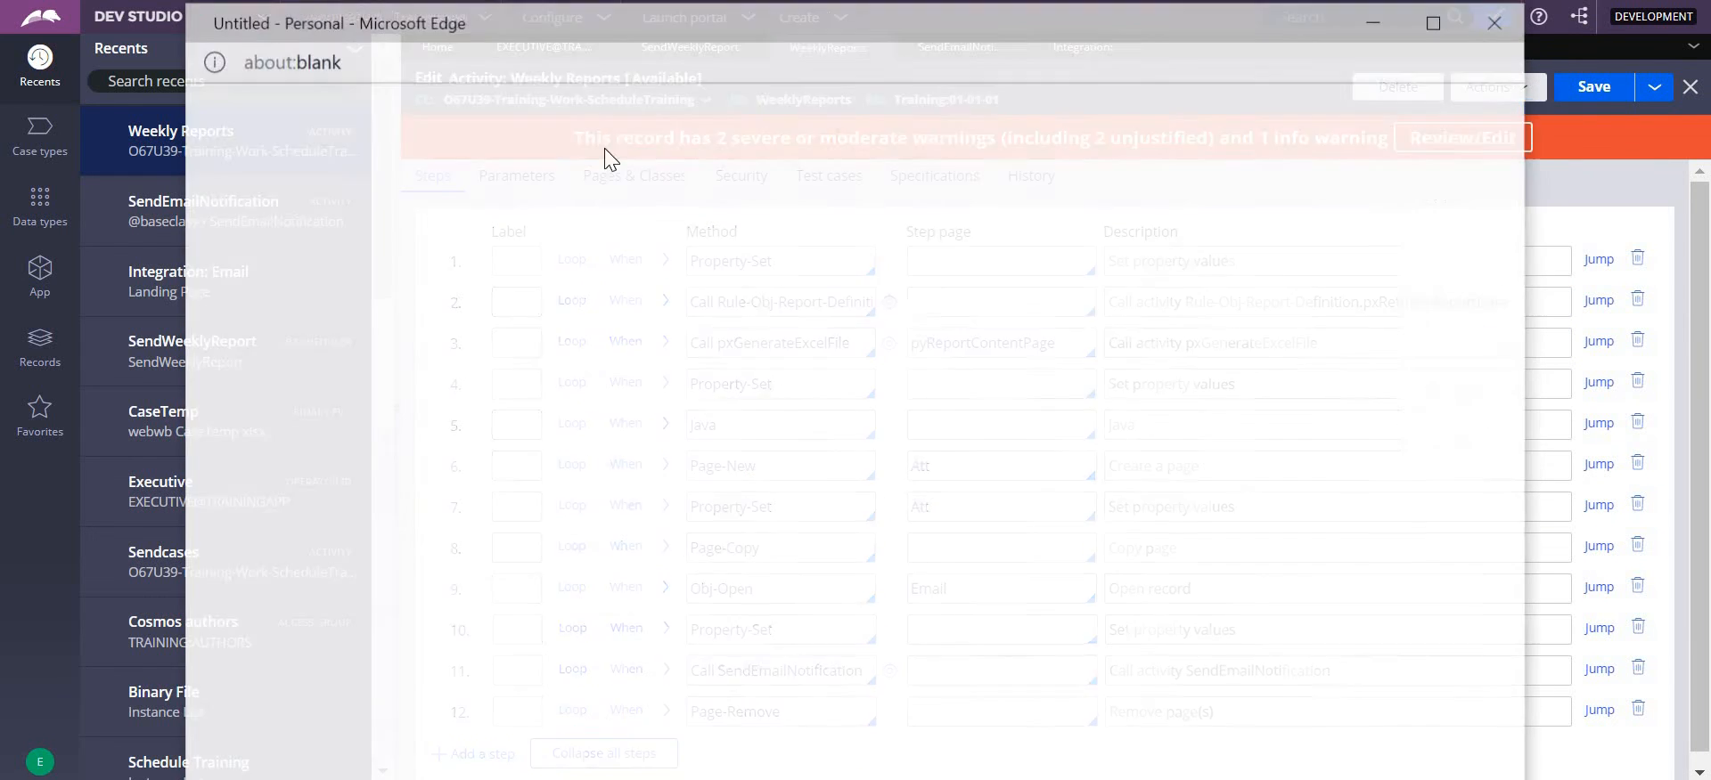
- Enter the executive's operator ID as the Email parameter for the test run
{"action": "left_click_drag", "start_coordinate": [614, 257], "coordinate": [678, 256]}
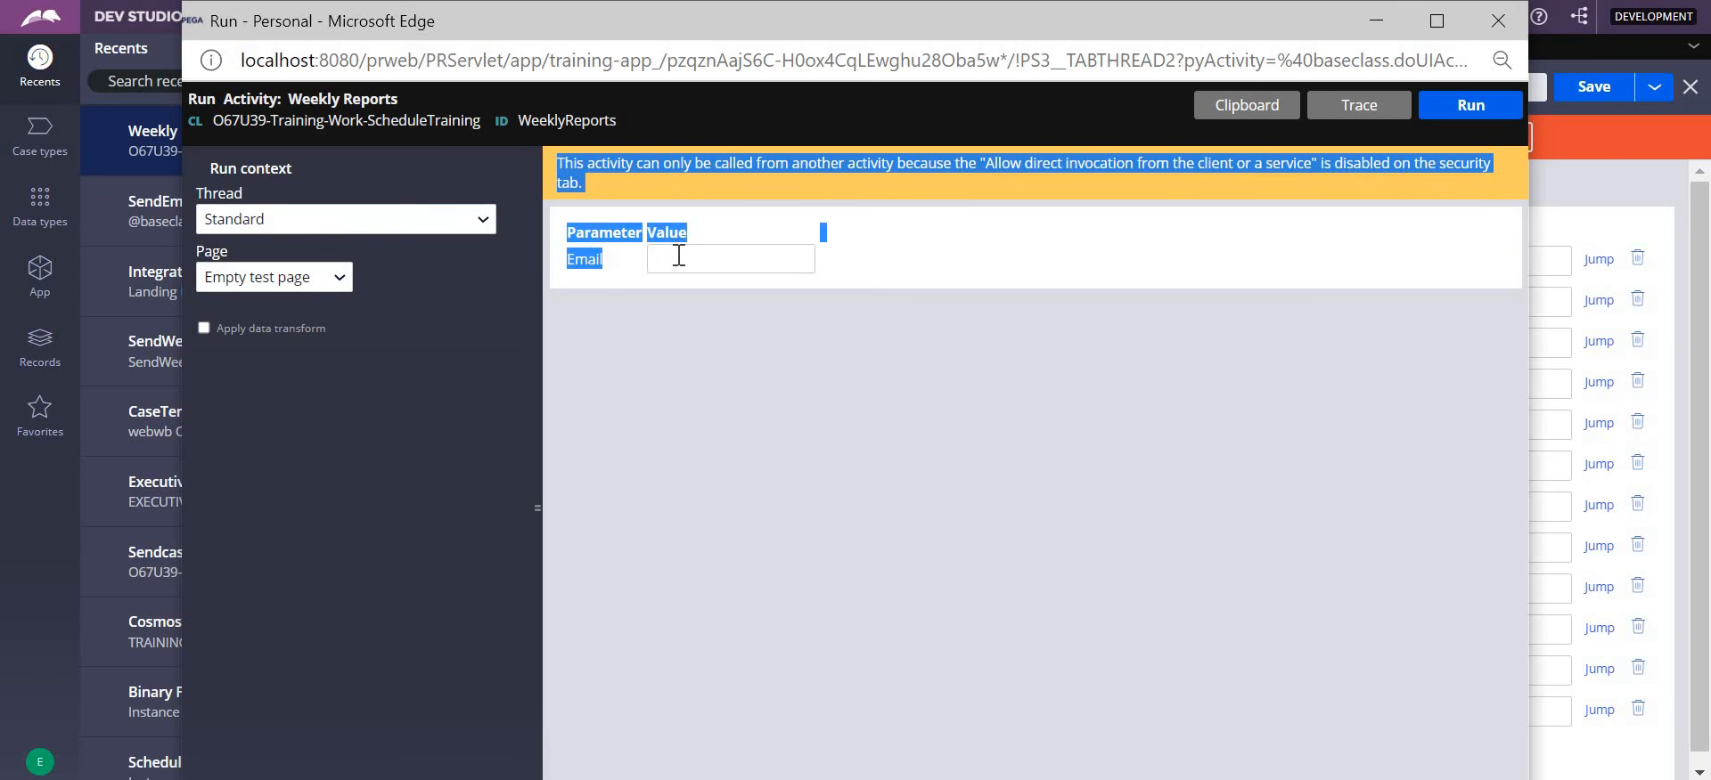
{"action": "left_click", "coordinate": [679, 256]}
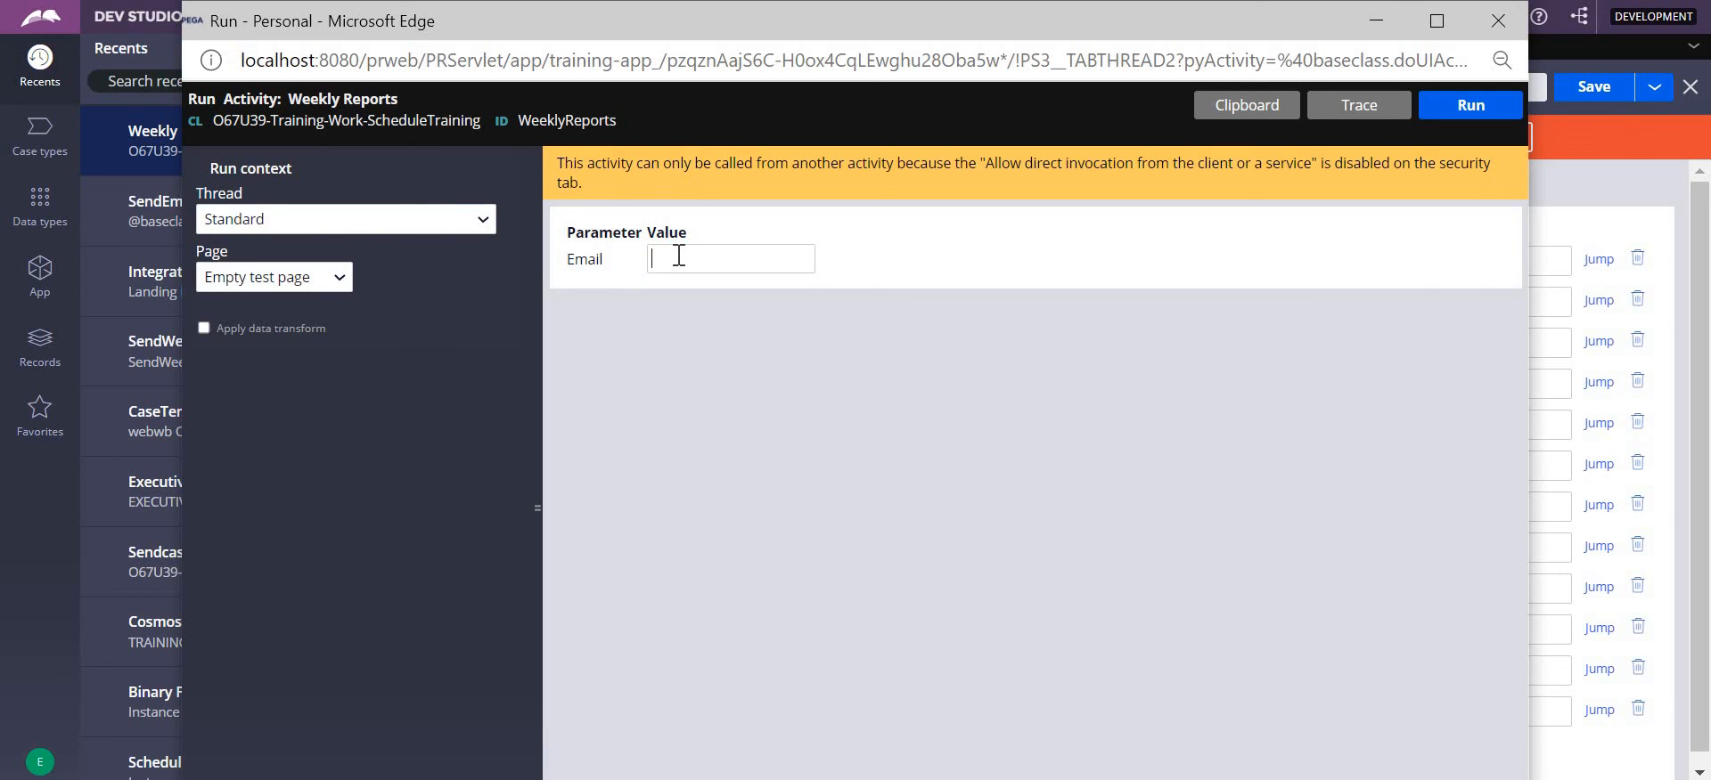
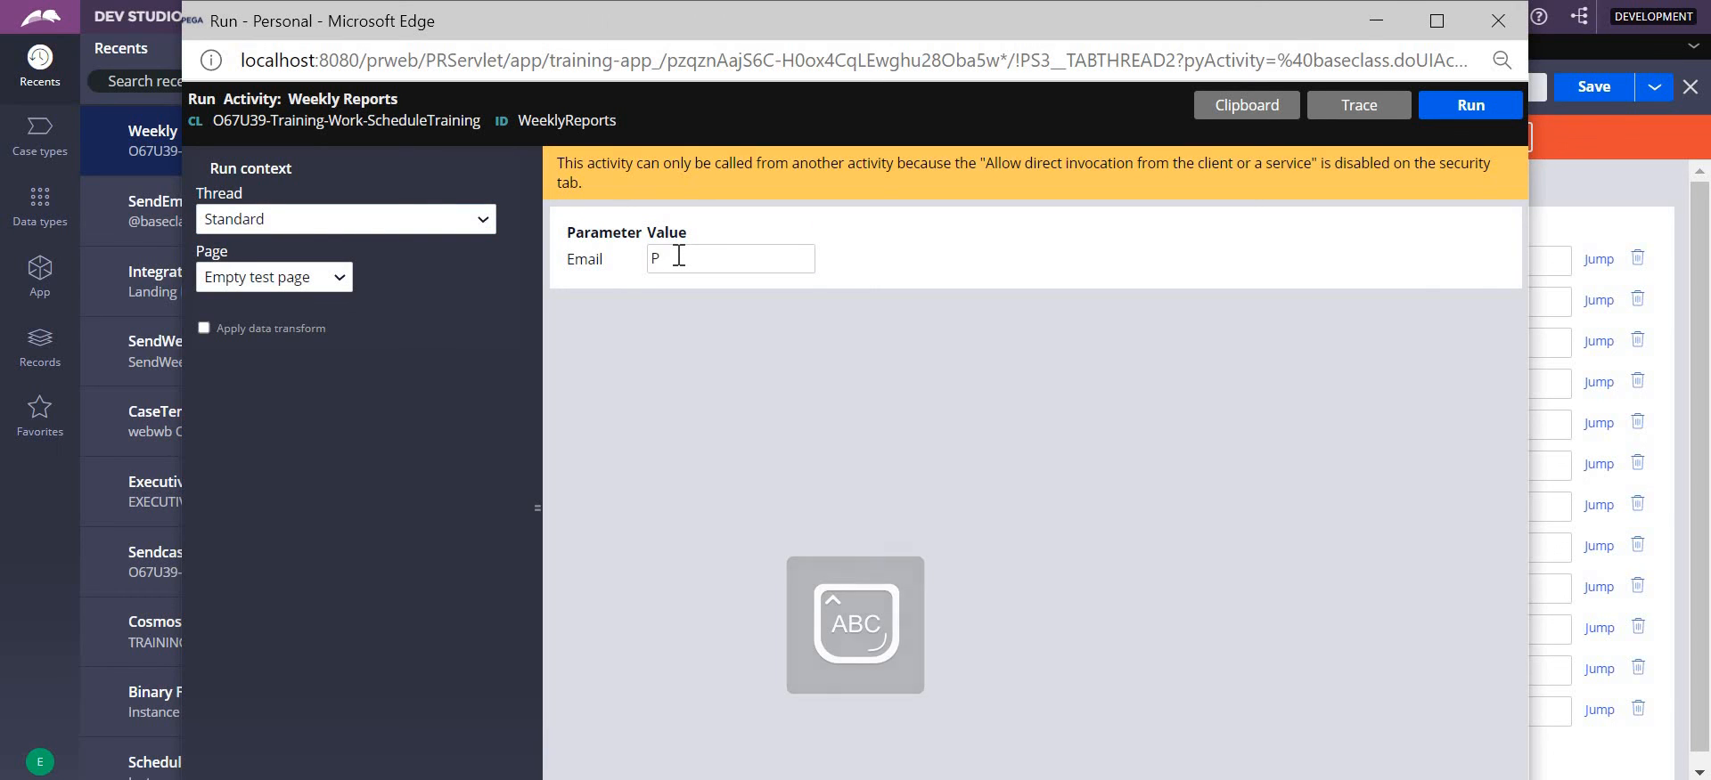
{"action": "key", "text": "BackSpace"}
{"action": "key", "text": "BackSpace"}
{"action": "key", "text": "Caps_Lock"}
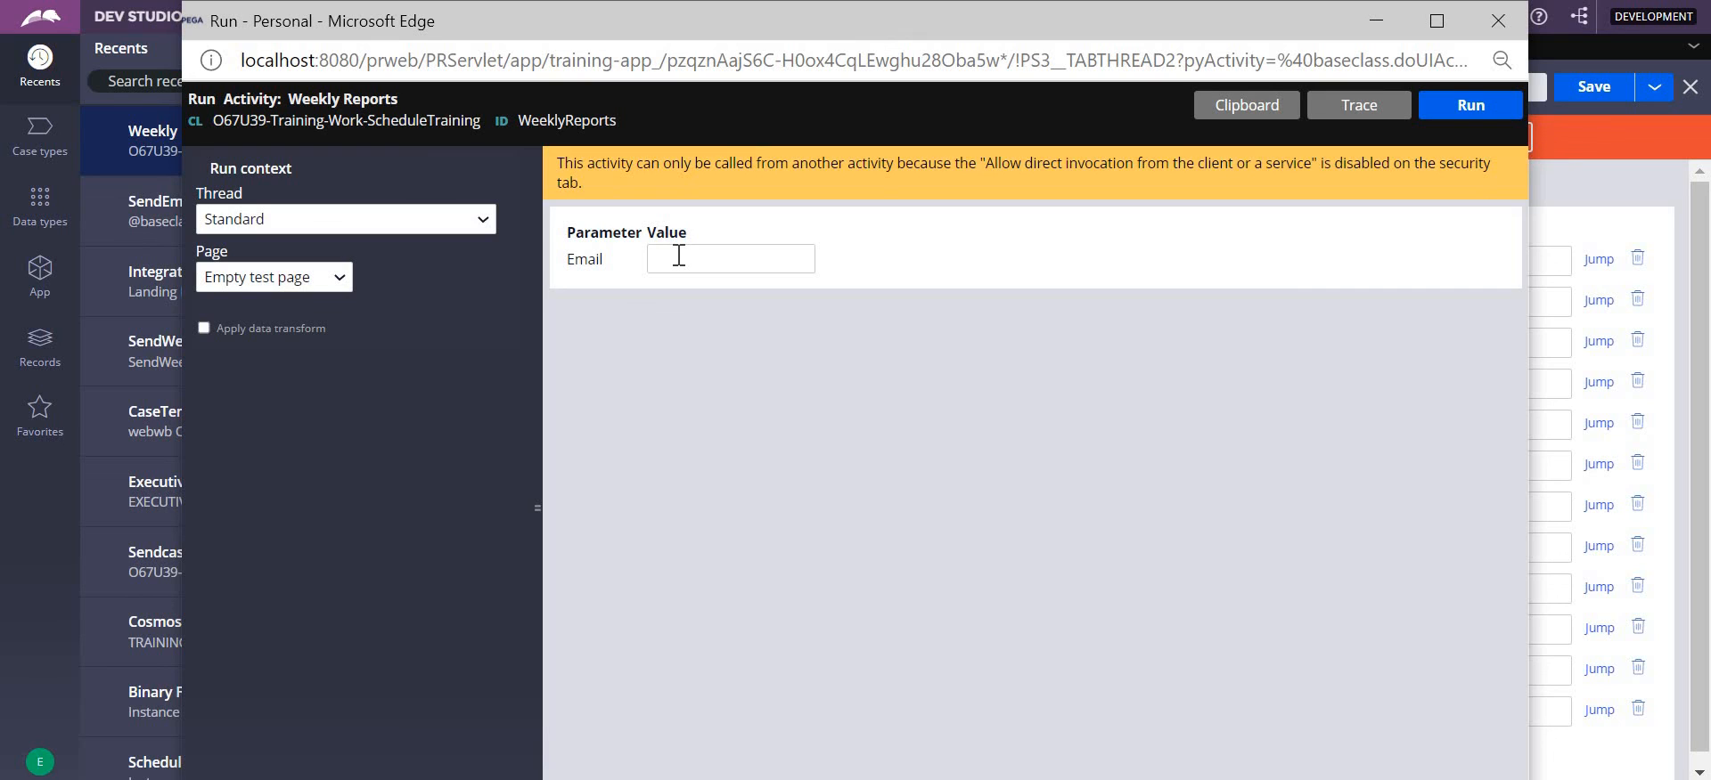
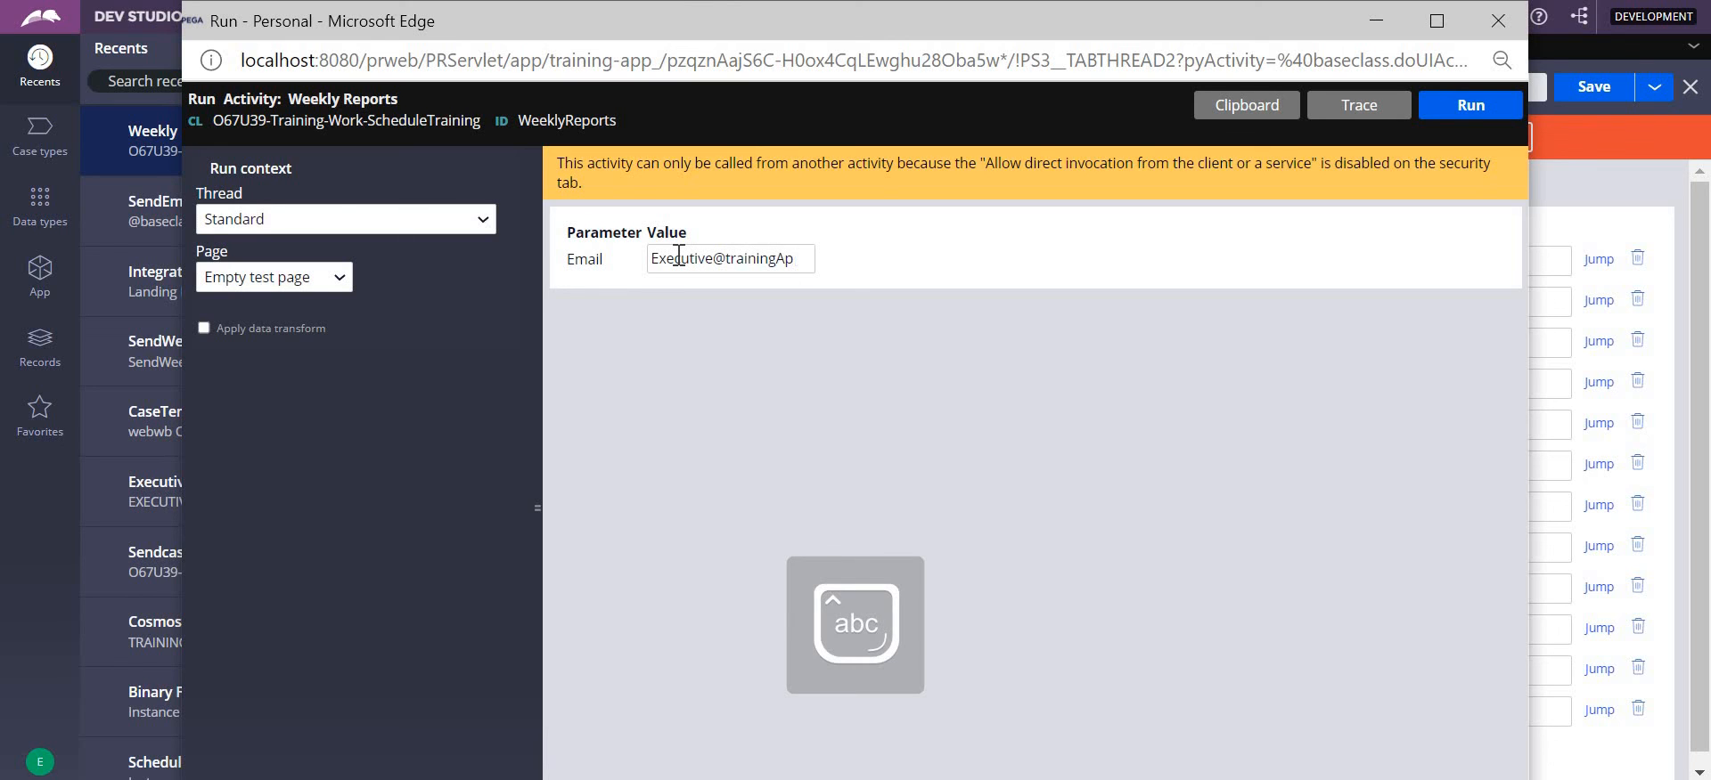
- Run the activity, close the resulting status page and select the Email parameter value
{"action": "left_click", "coordinate": [1450, 111]}
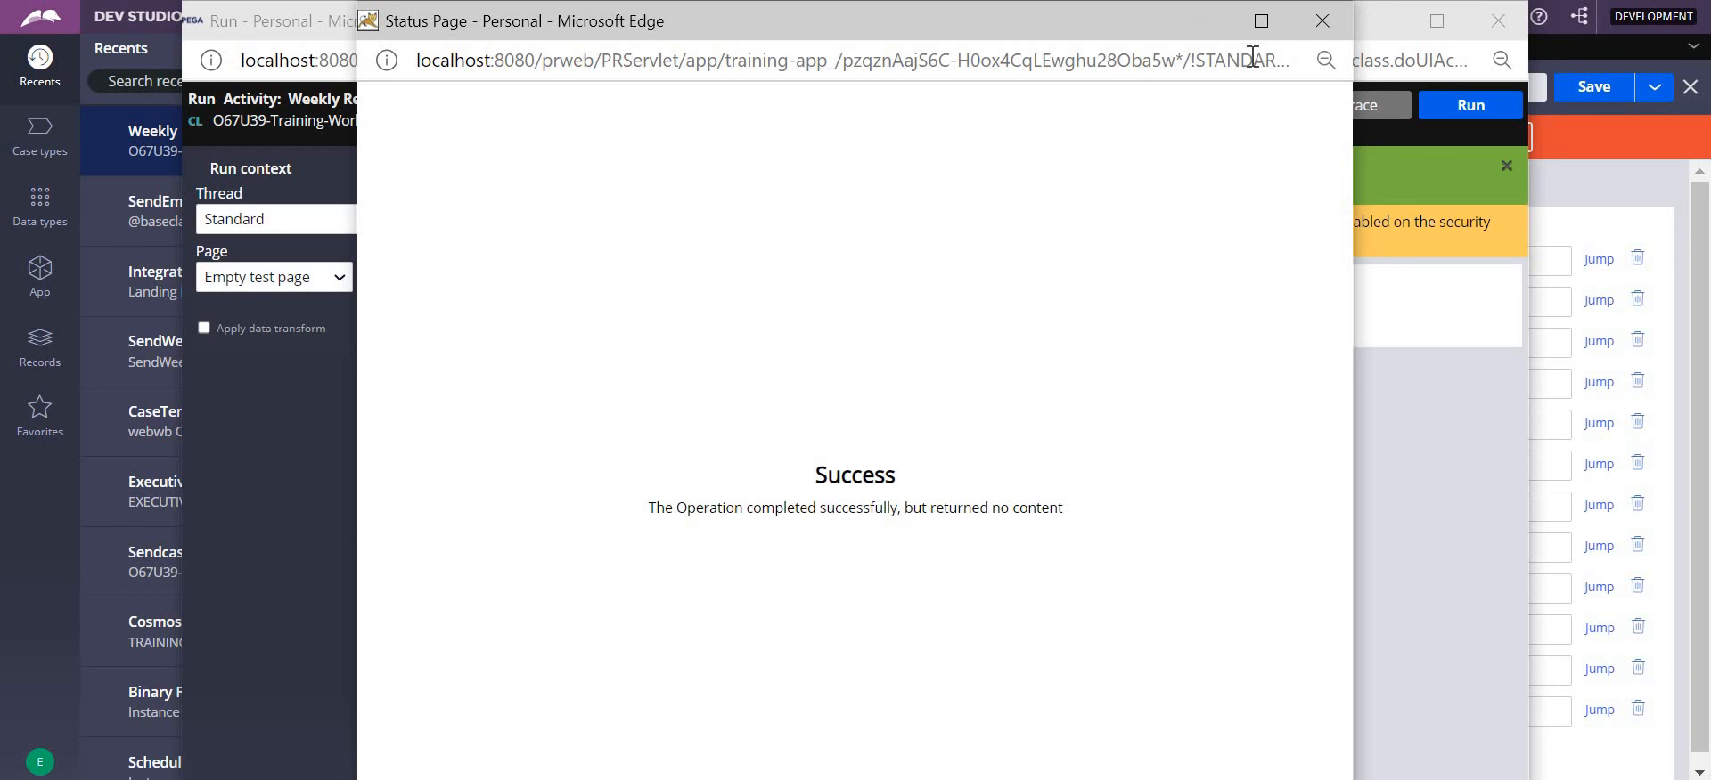
{"action": "left_click", "coordinate": [1317, 22]}
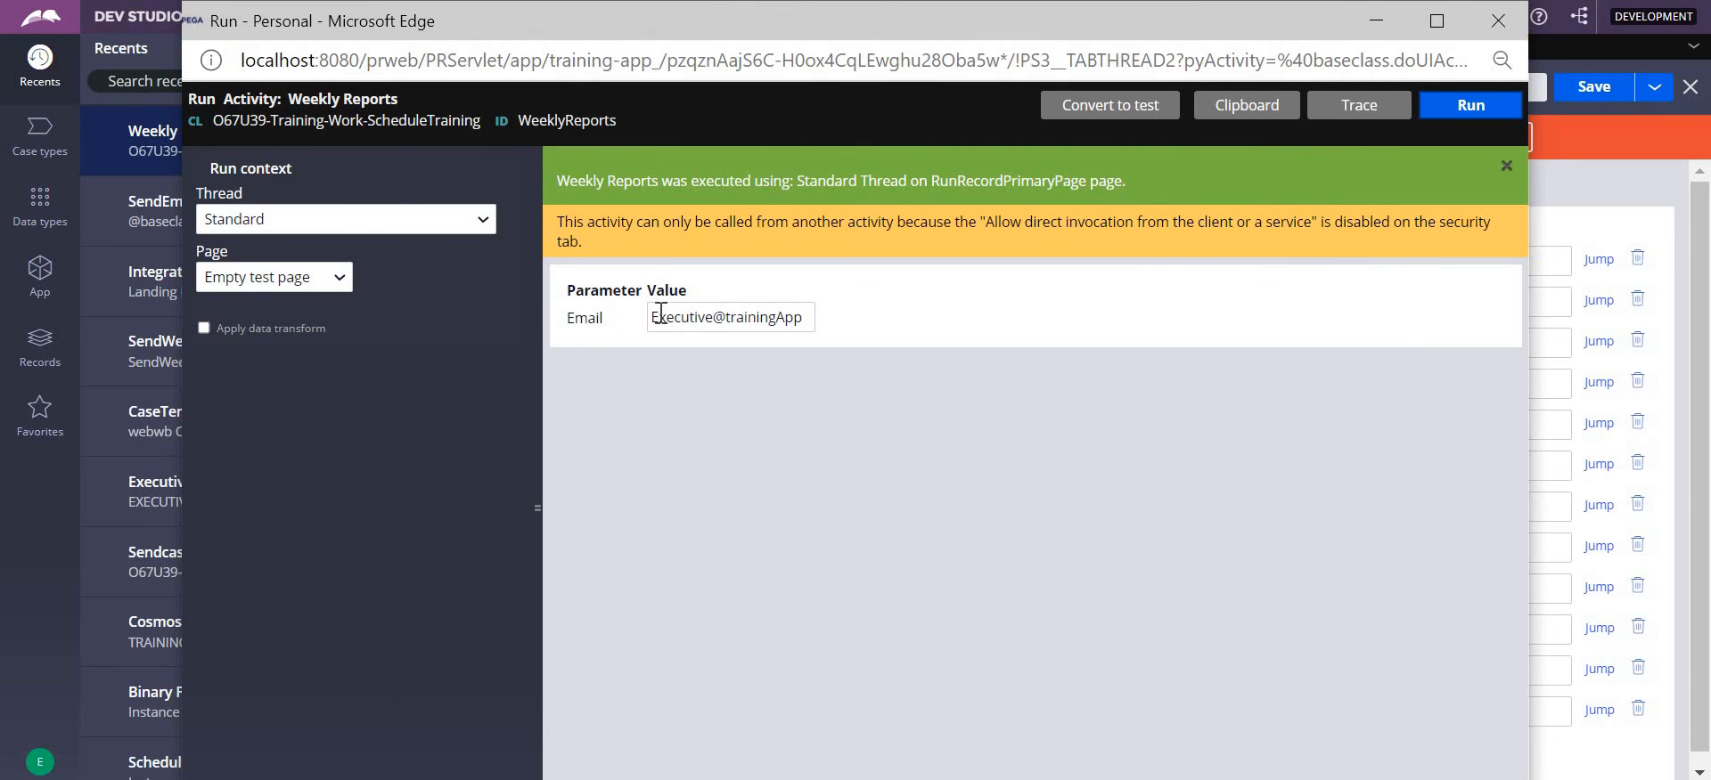
{"action": "left_click_drag", "start_coordinate": [814, 314], "coordinate": [638, 311]}
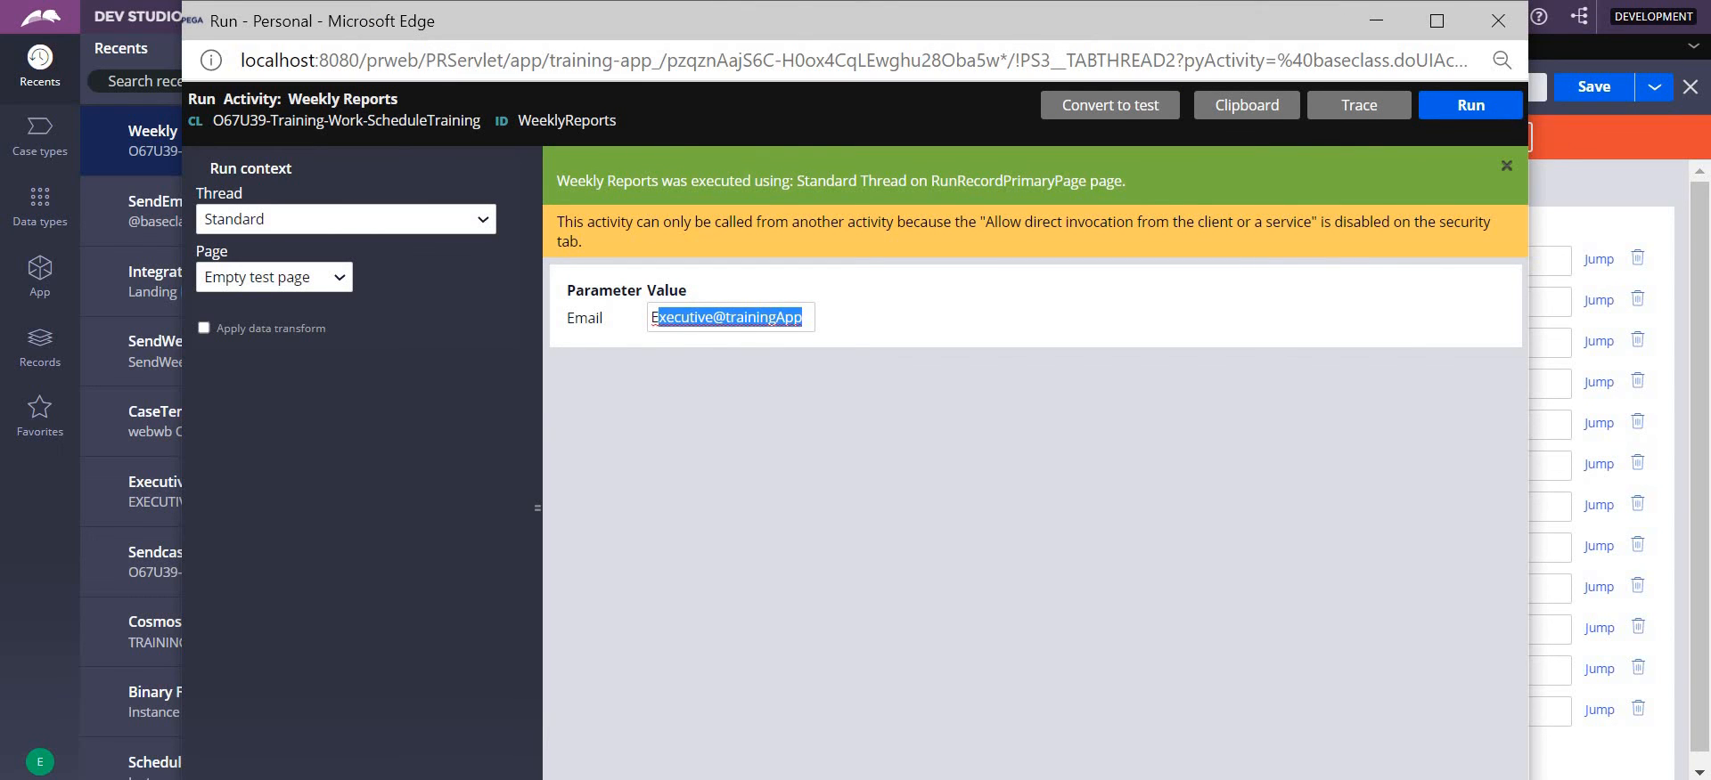
- Switch to Gmail, open the newest Weekly Case Reoprts conversation and examine its arrival time and delivery notice
{"action": "key", "text": "alt+Tab"}
{"action": "key", "text": "alt+Tab"}
{"action": "left_click", "coordinate": [192, 221]}
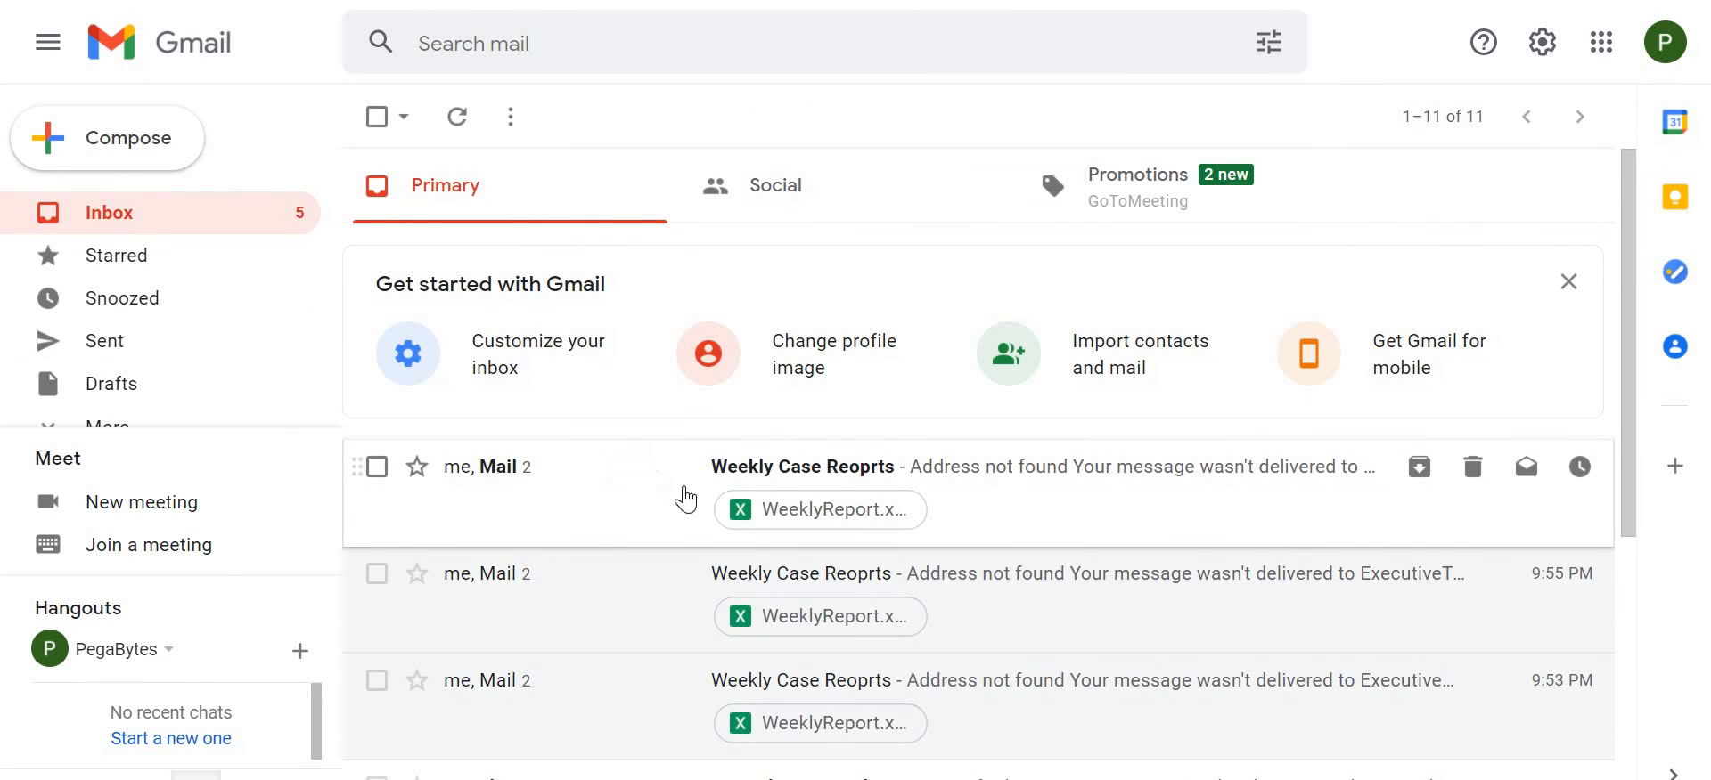
{"action": "left_click", "coordinate": [1024, 459]}
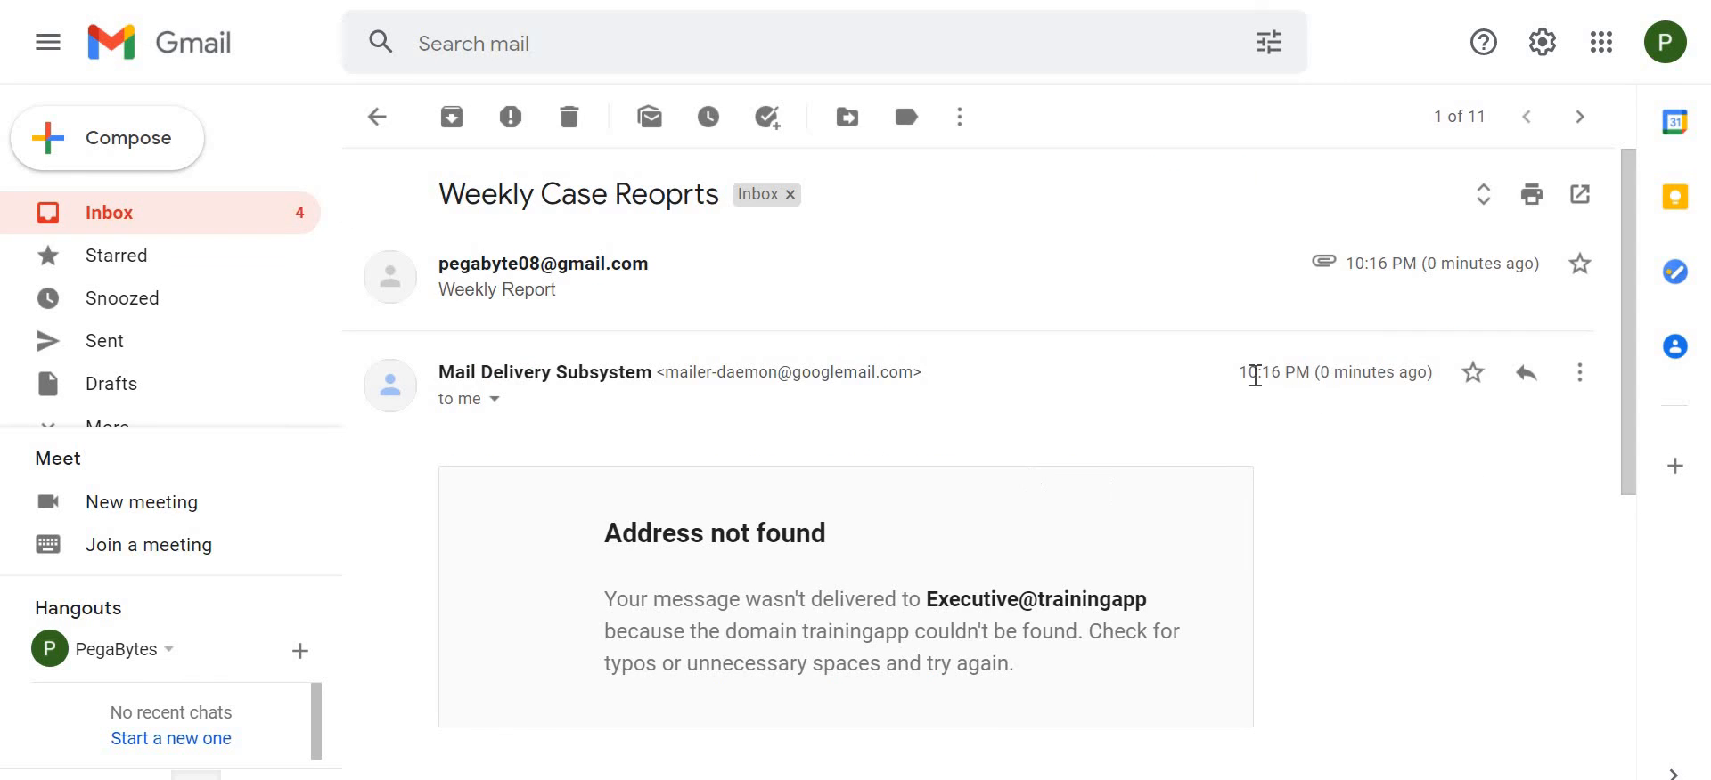
{"action": "left_click_drag", "start_coordinate": [1238, 373], "coordinate": [1416, 373]}
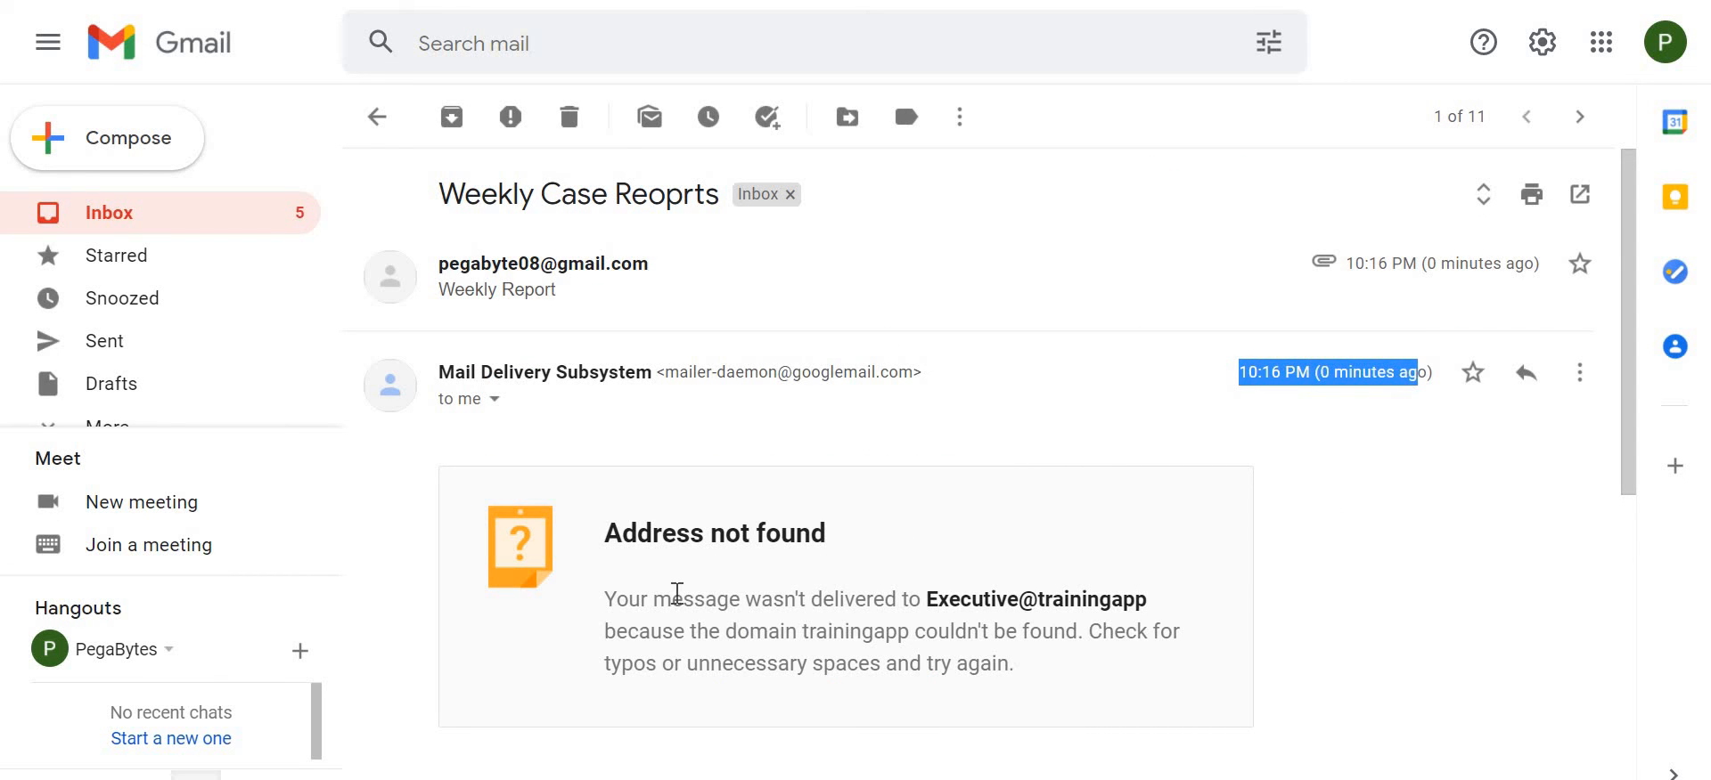
{"action": "left_click_drag", "start_coordinate": [615, 602], "coordinate": [1052, 677]}
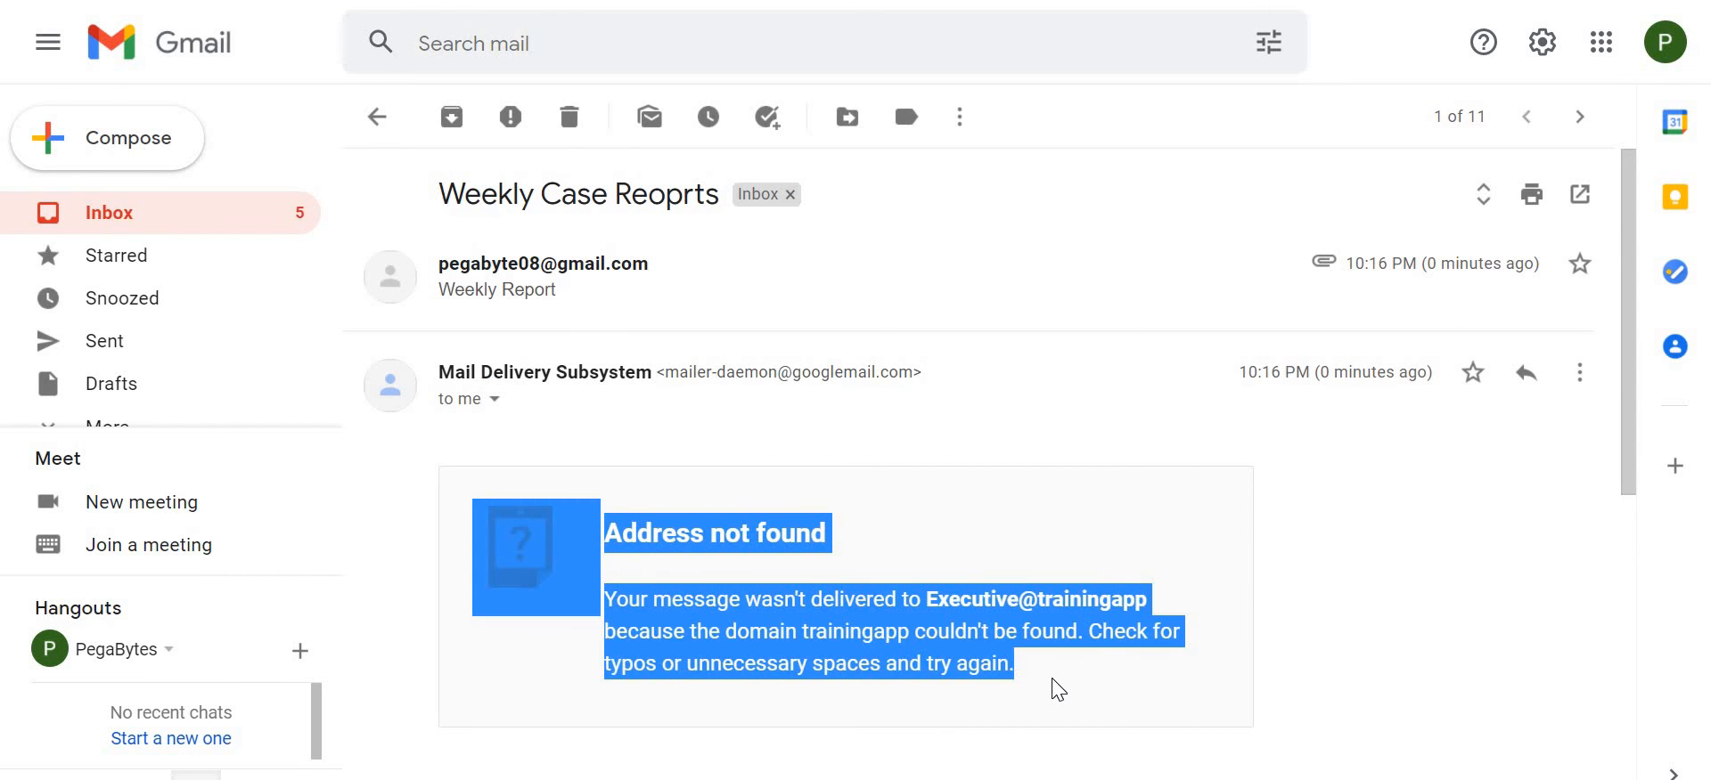
{"action": "left_click", "coordinate": [1440, 652]}
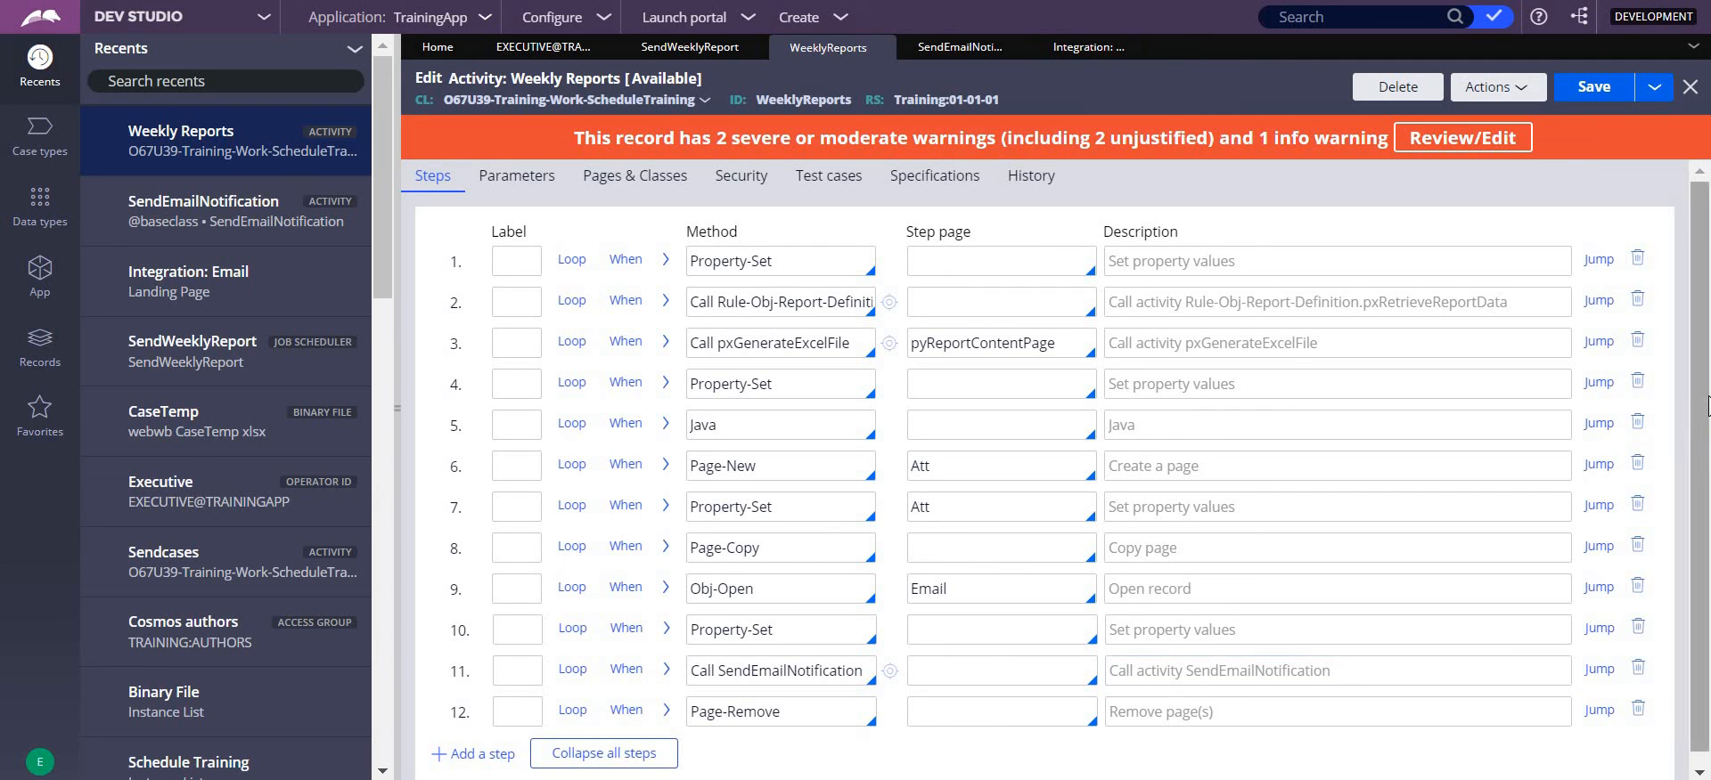
- Return to the WeeklyReports activity, expand step 10 and examine the value assigned to Param.To
{"action": "scroll", "coordinate": [1709, 522], "scroll_direction": "down", "scroll_amount": 1}
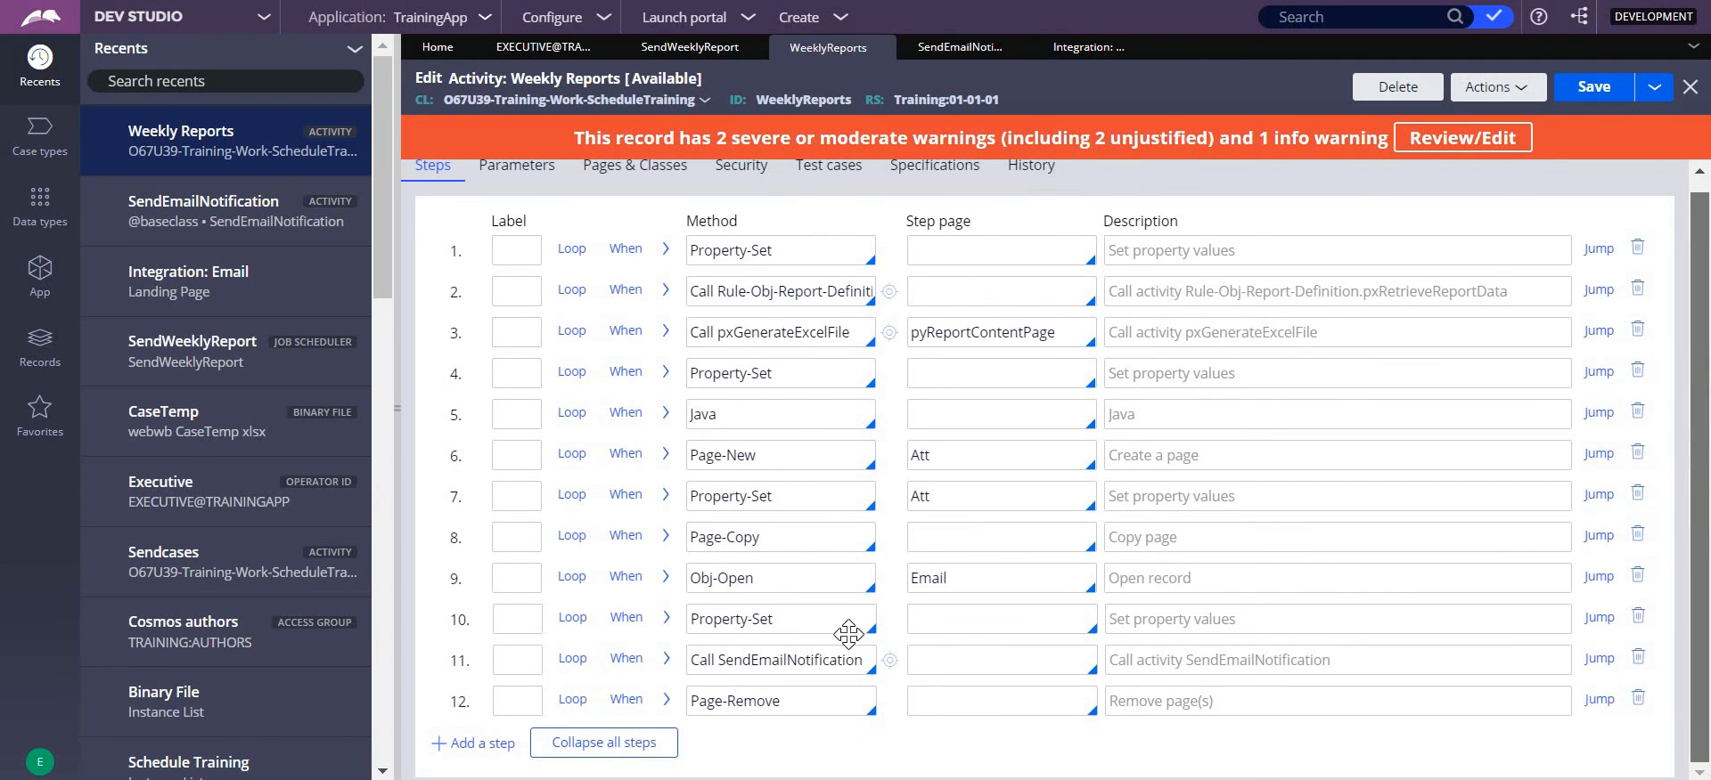
{"action": "left_click", "coordinate": [667, 622]}
{"action": "scroll", "coordinate": [1054, 668], "scroll_direction": "down", "scroll_amount": 2}
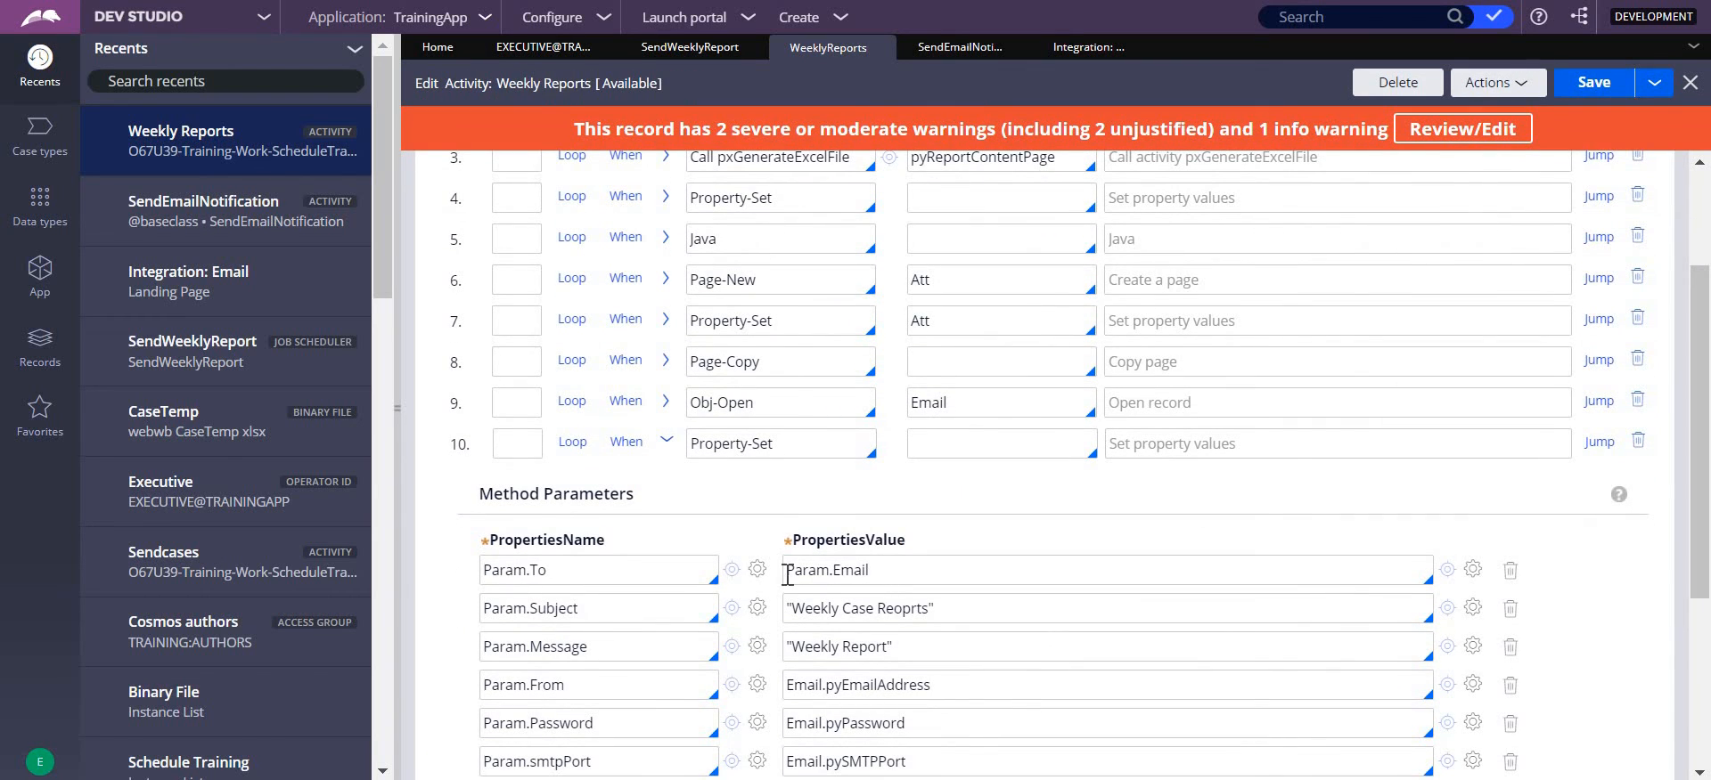
{"action": "double_click", "coordinate": [786, 574]}
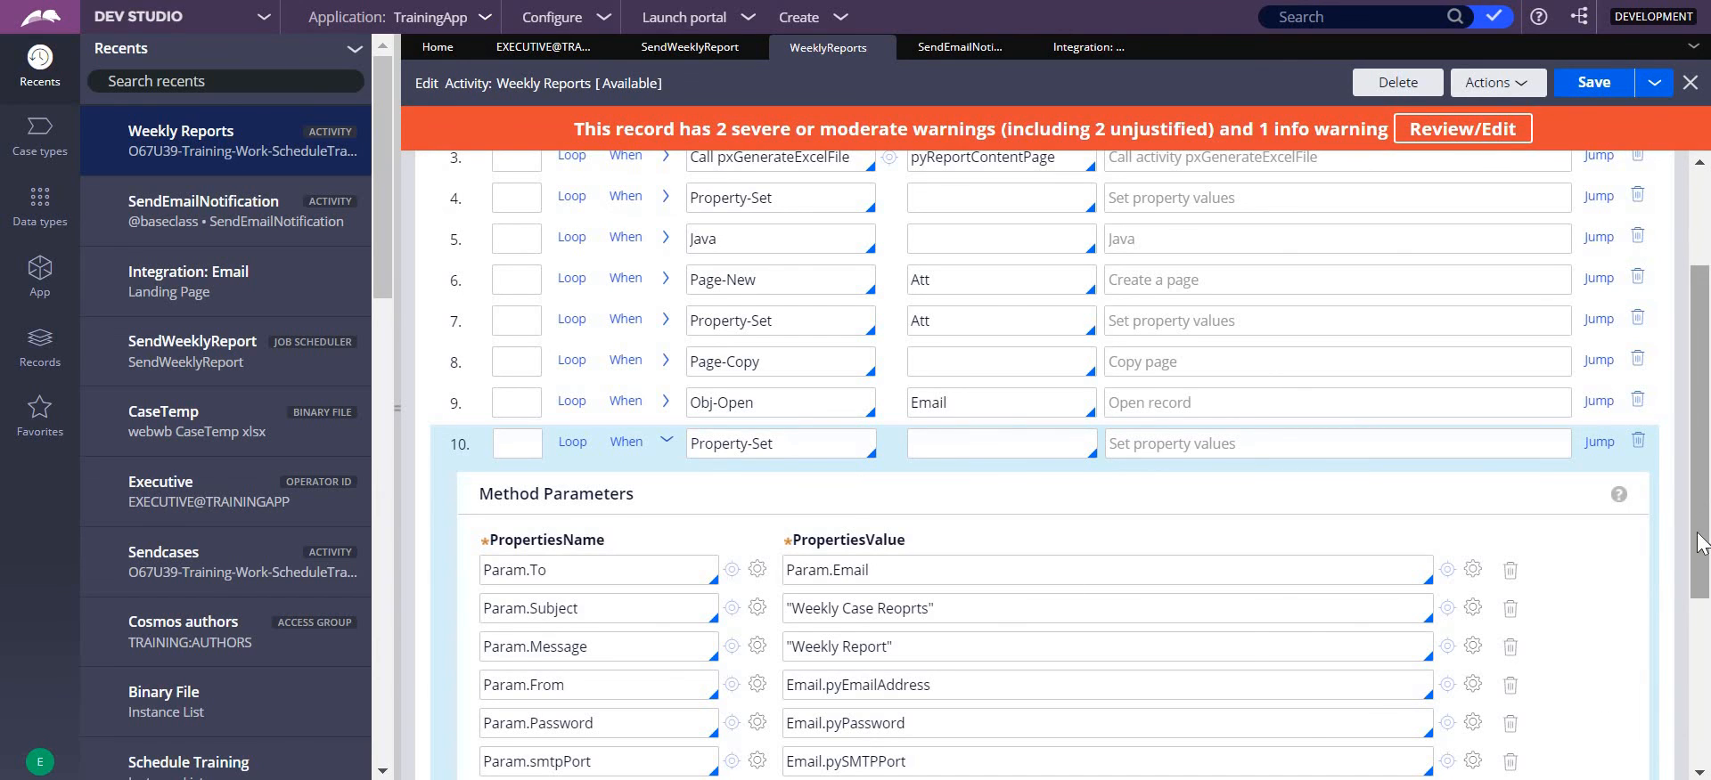
{"action": "scroll", "coordinate": [1016, 390], "scroll_direction": "up", "scroll_amount": 2}
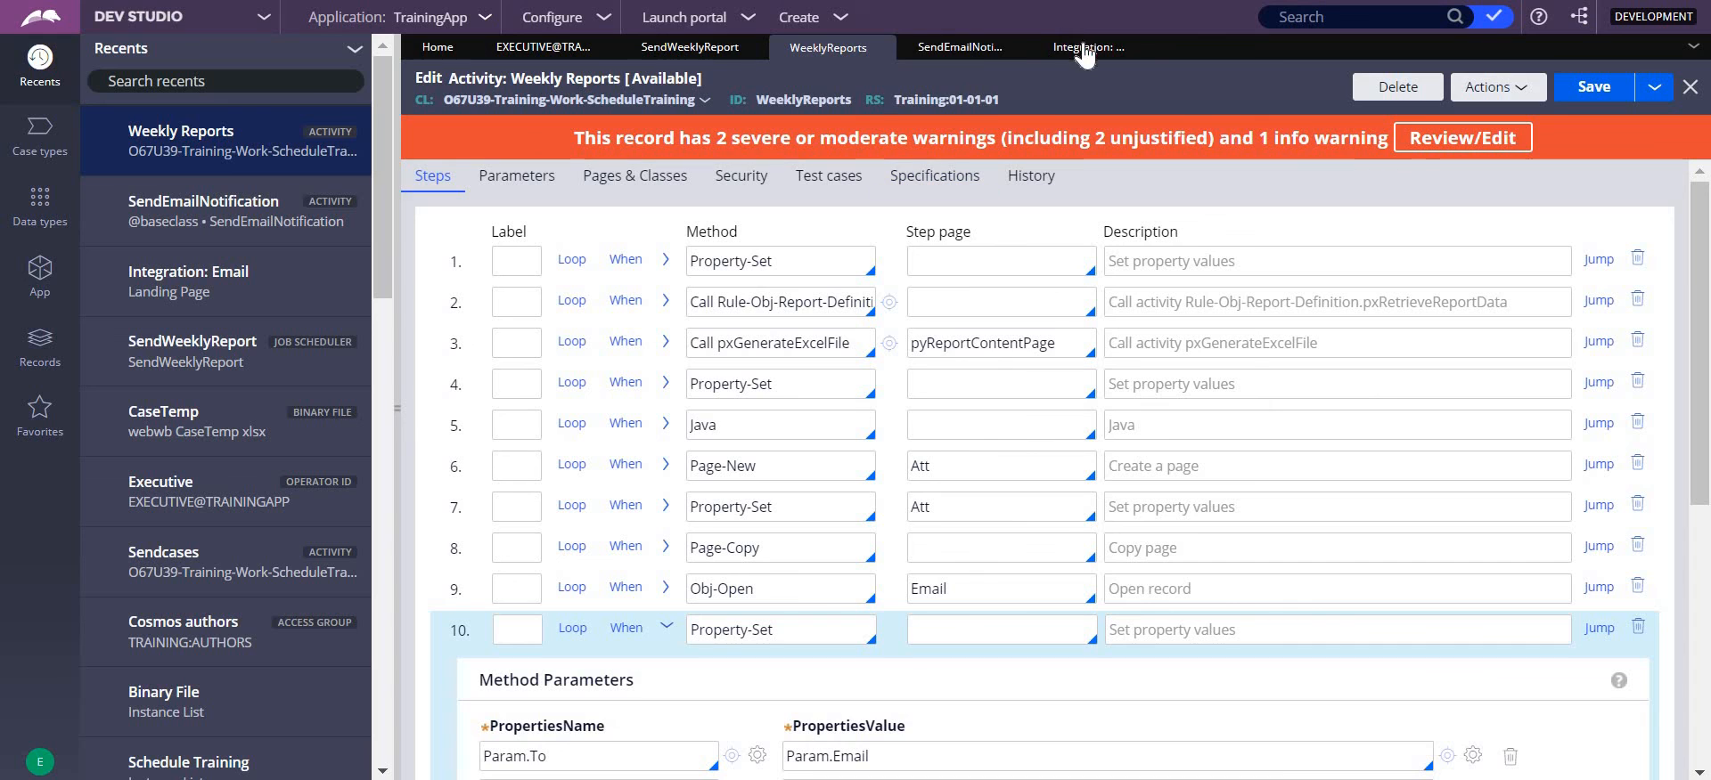
- Review the recipient address in the SendWeeklyReport job scheduler's activity parameters, submit them and save the scheduler
{"action": "left_click", "coordinate": [691, 52]}
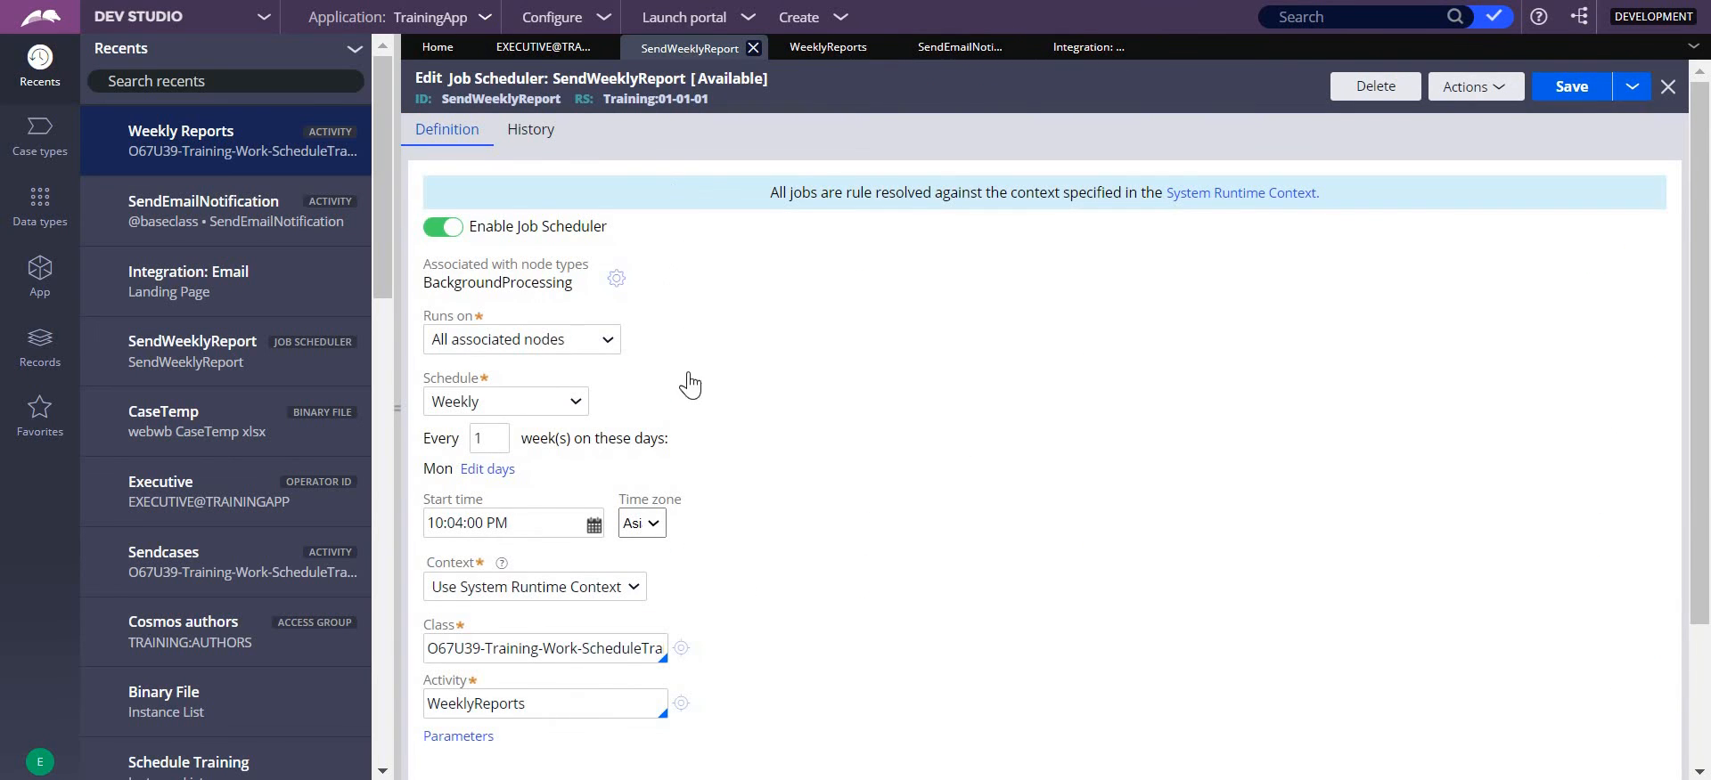
{"action": "left_click", "coordinate": [455, 740]}
{"action": "left_click", "coordinate": [1211, 471]}
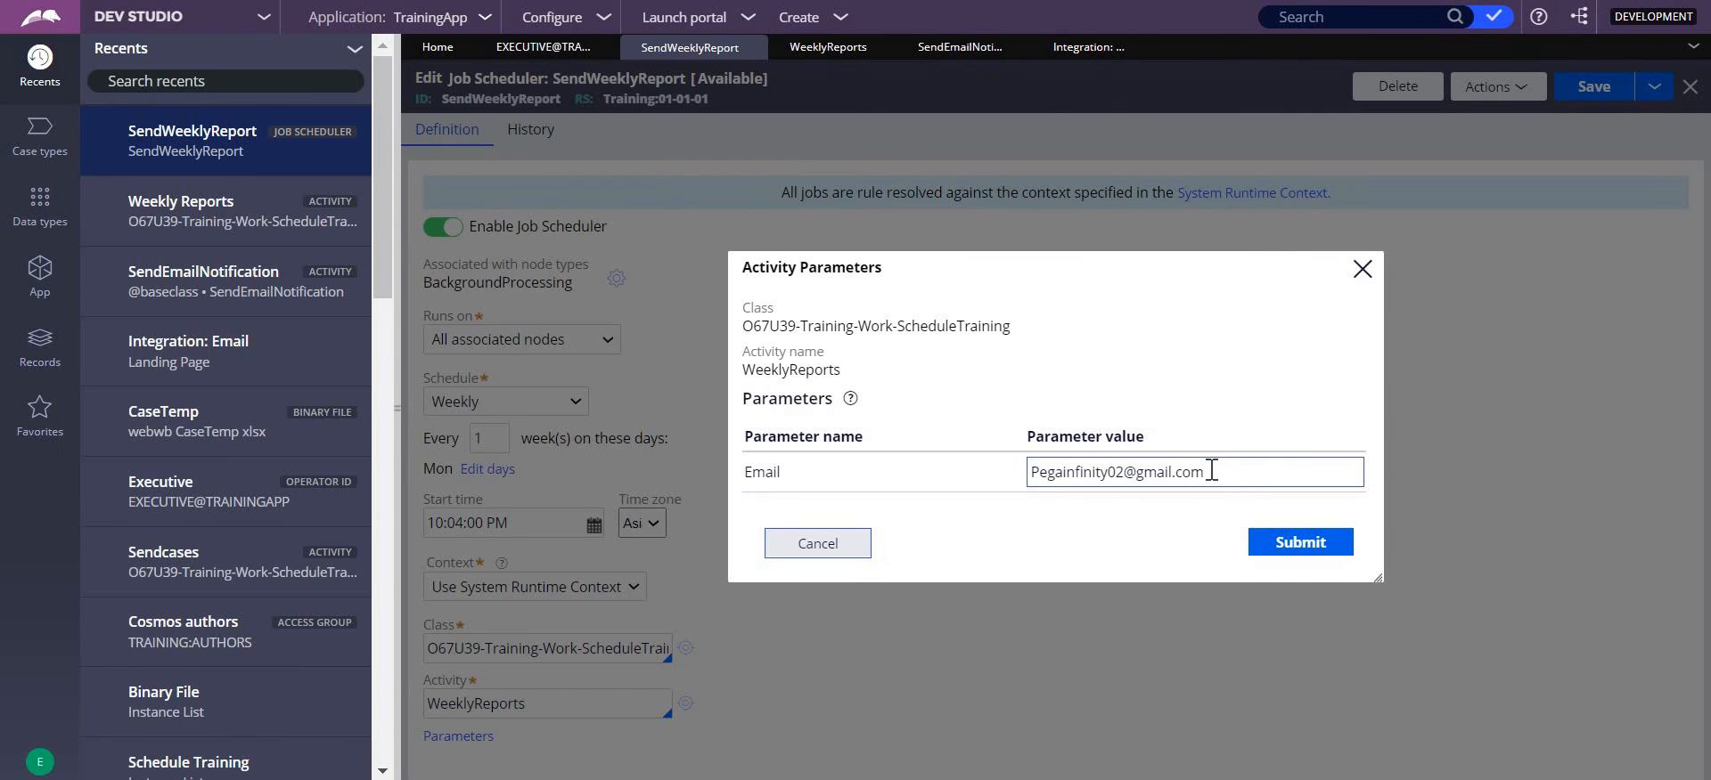
{"action": "triple_click", "coordinate": [1032, 470]}
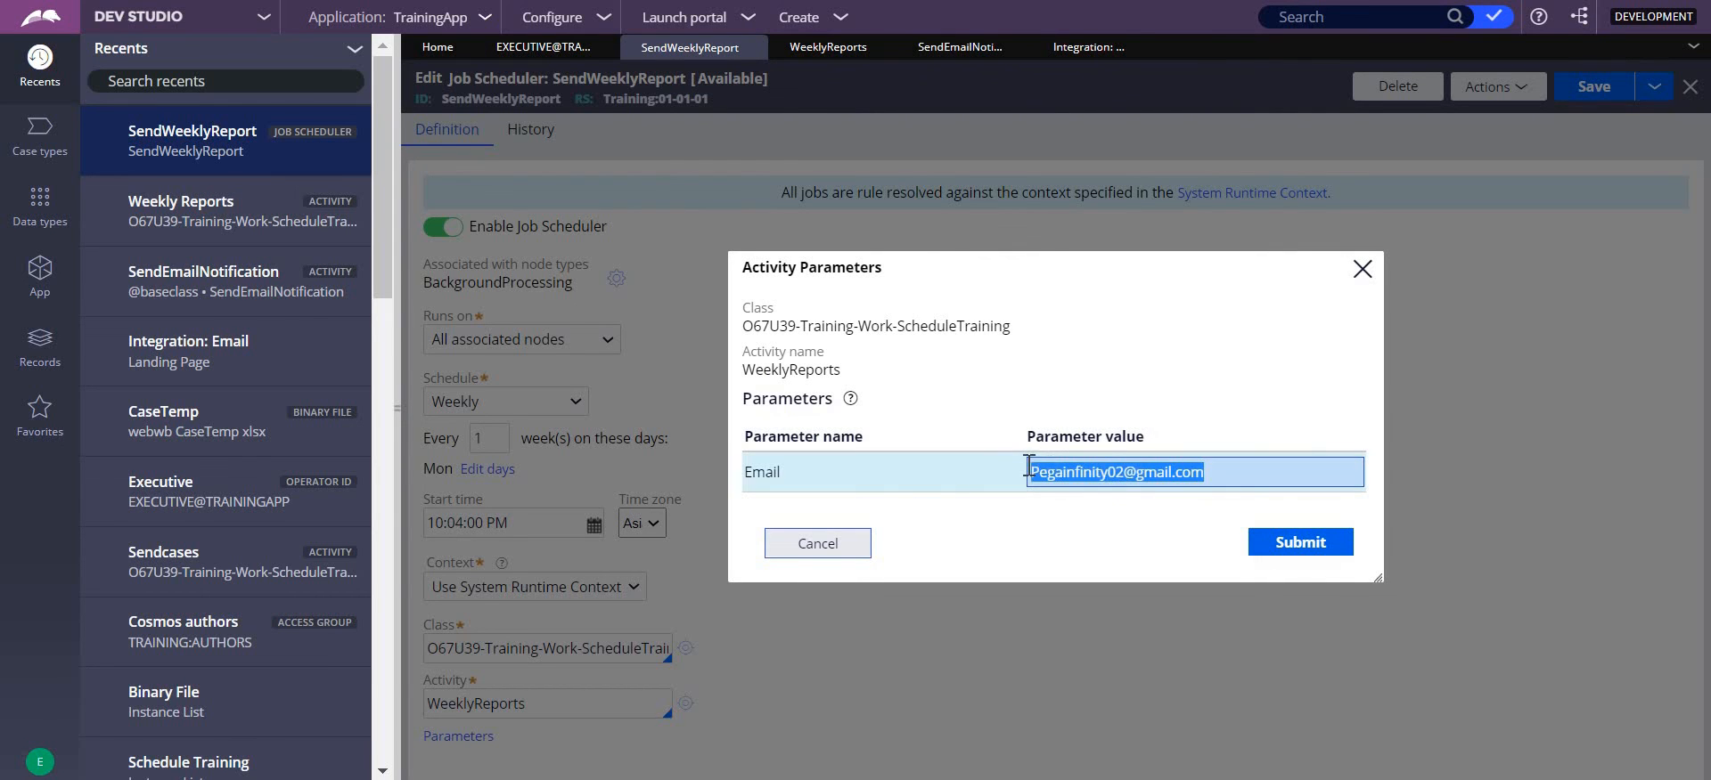
{"action": "left_click", "coordinate": [1124, 519]}
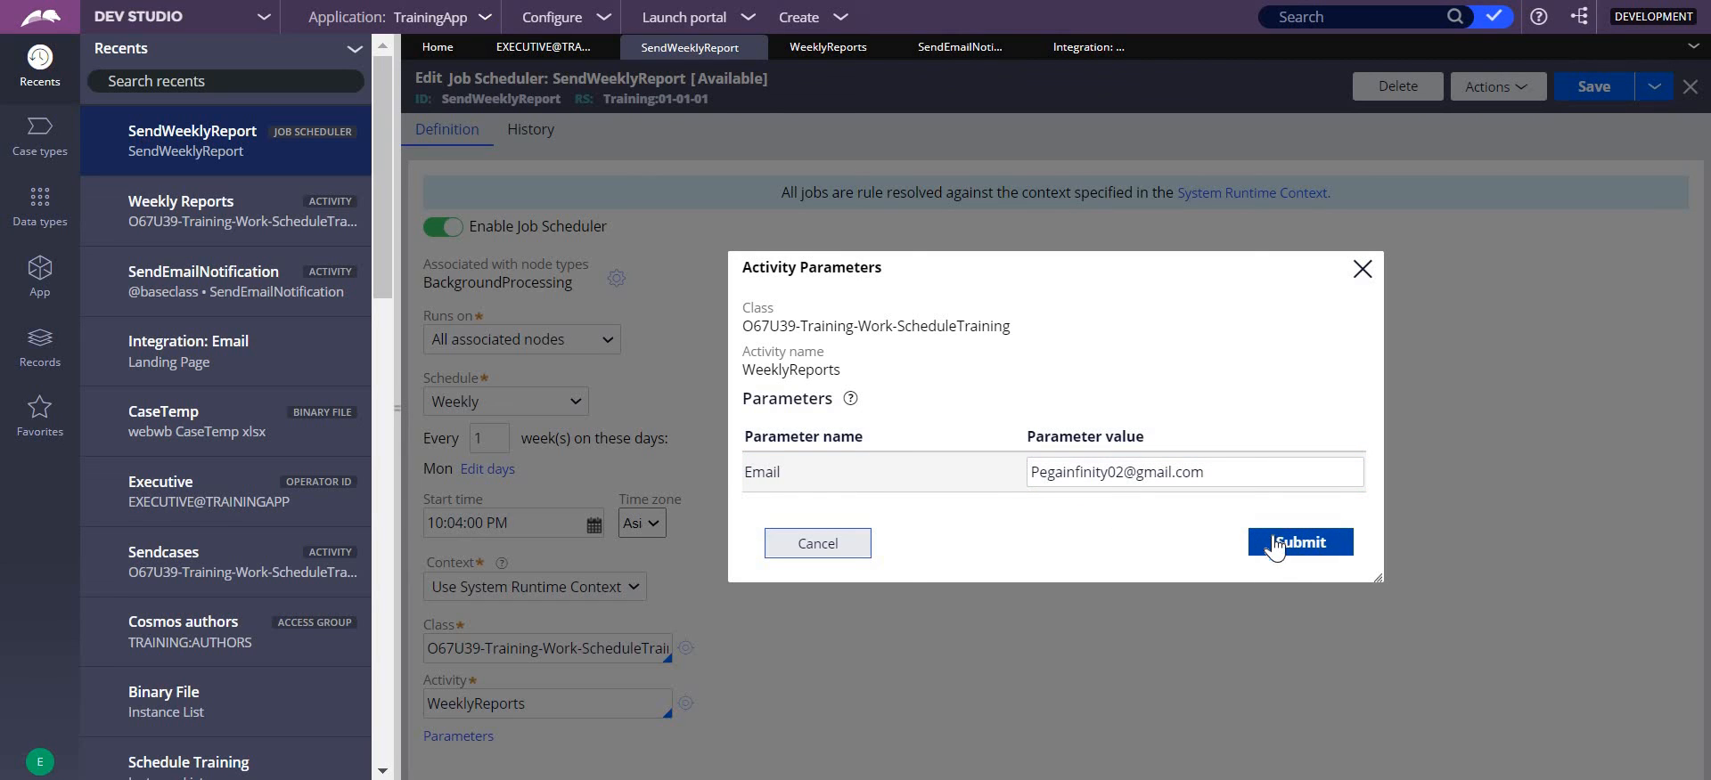
{"action": "left_click", "coordinate": [1041, 479]}
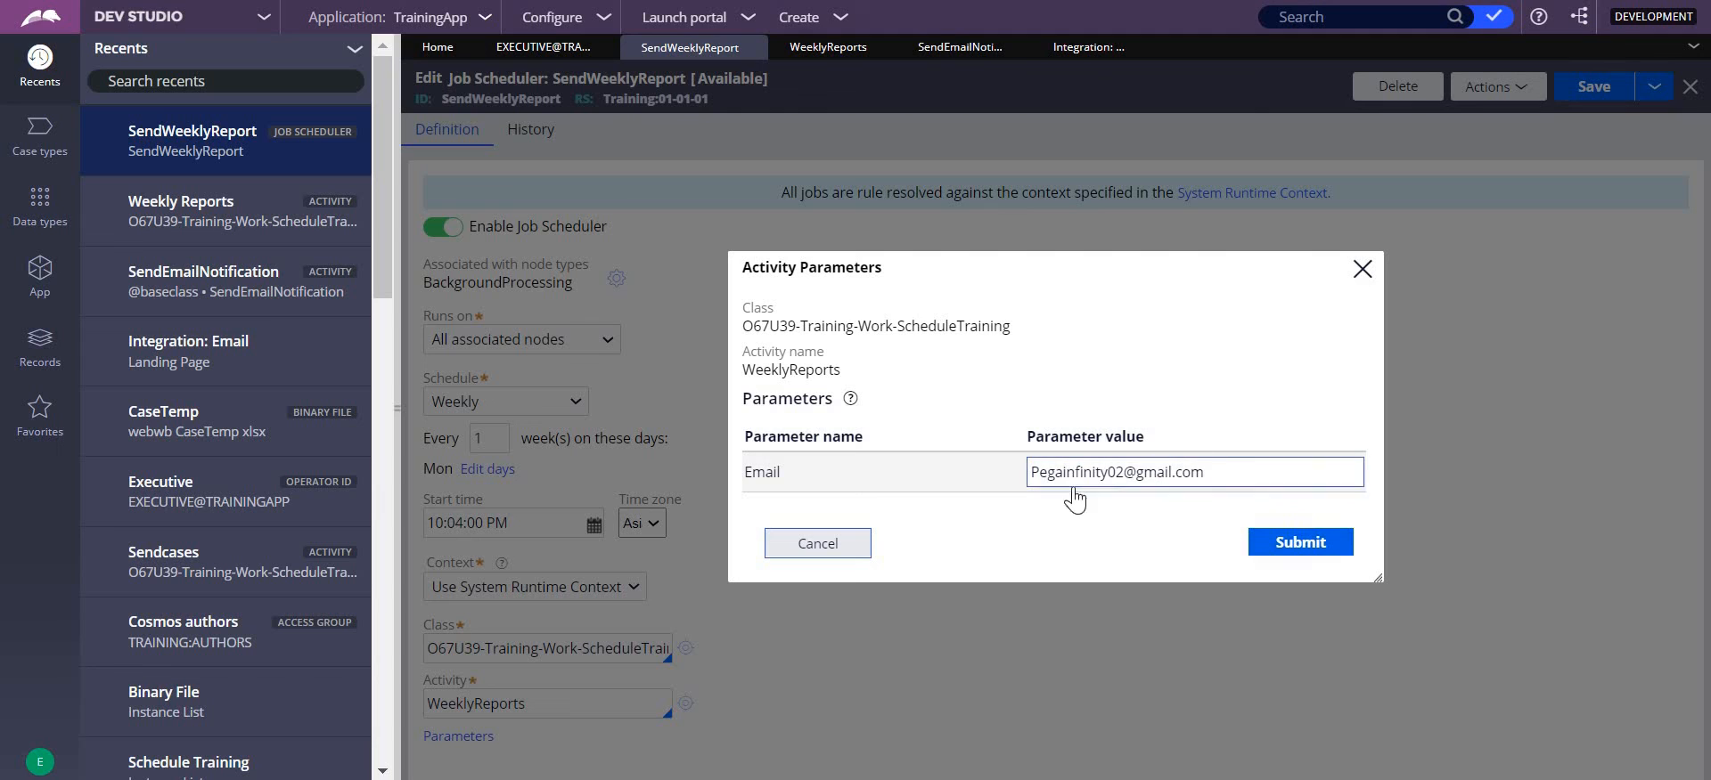
{"action": "left_click", "coordinate": [1289, 542]}
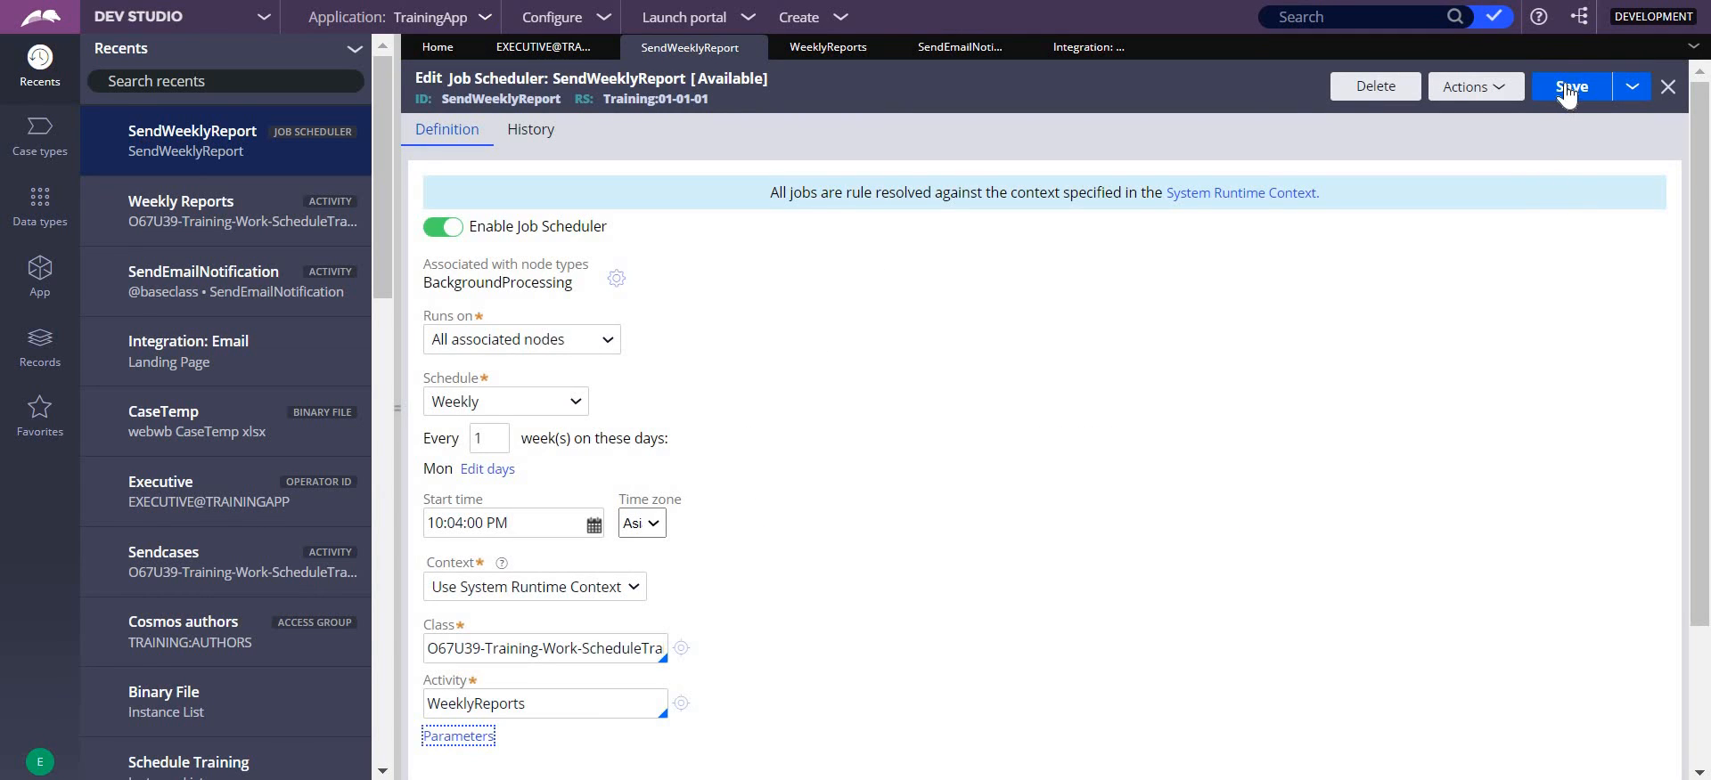
{"action": "left_click", "coordinate": [1570, 86]}
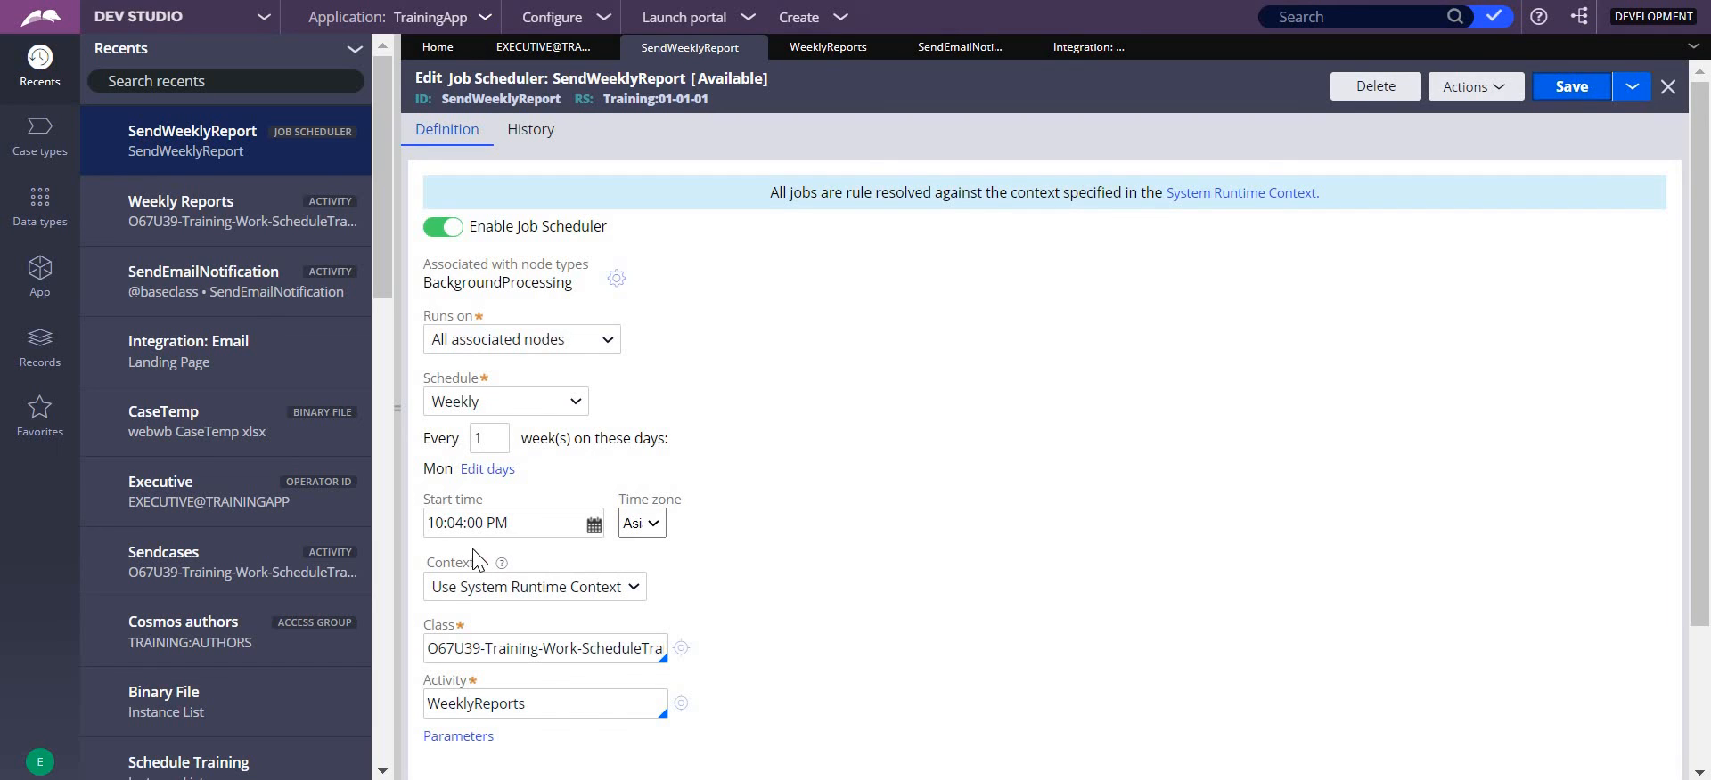
- Set the job scheduler's start time to 10:18:00 PM and save it
{"action": "left_click", "coordinate": [462, 524]}
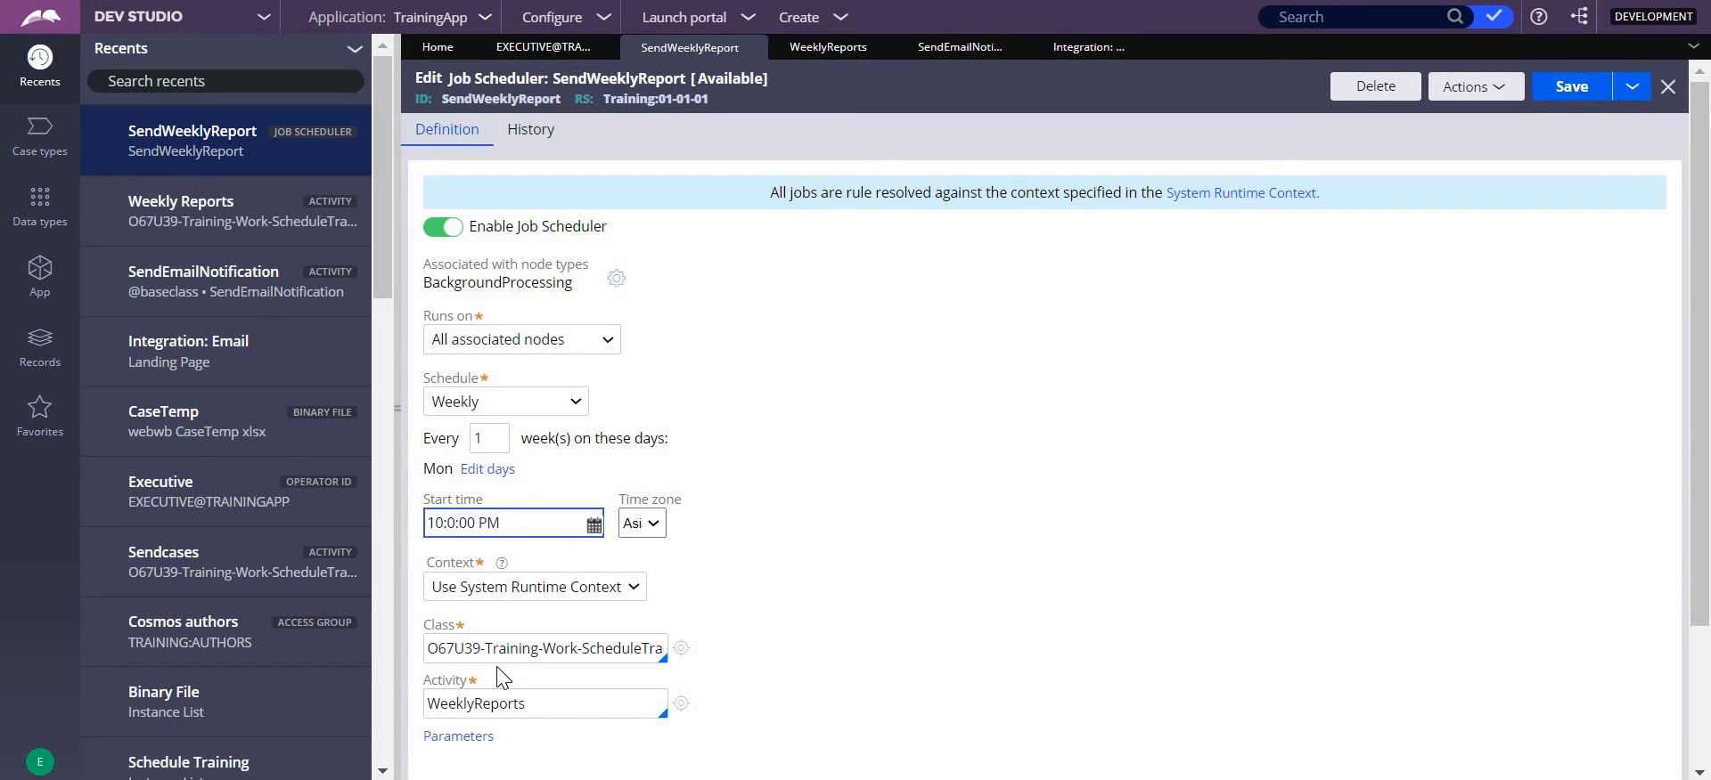
{"action": "key", "text": "BackSpace"}
{"action": "key", "text": "BackSpace"}
{"action": "type", "text": ":18"}
{"action": "left_click", "coordinate": [1570, 85]}
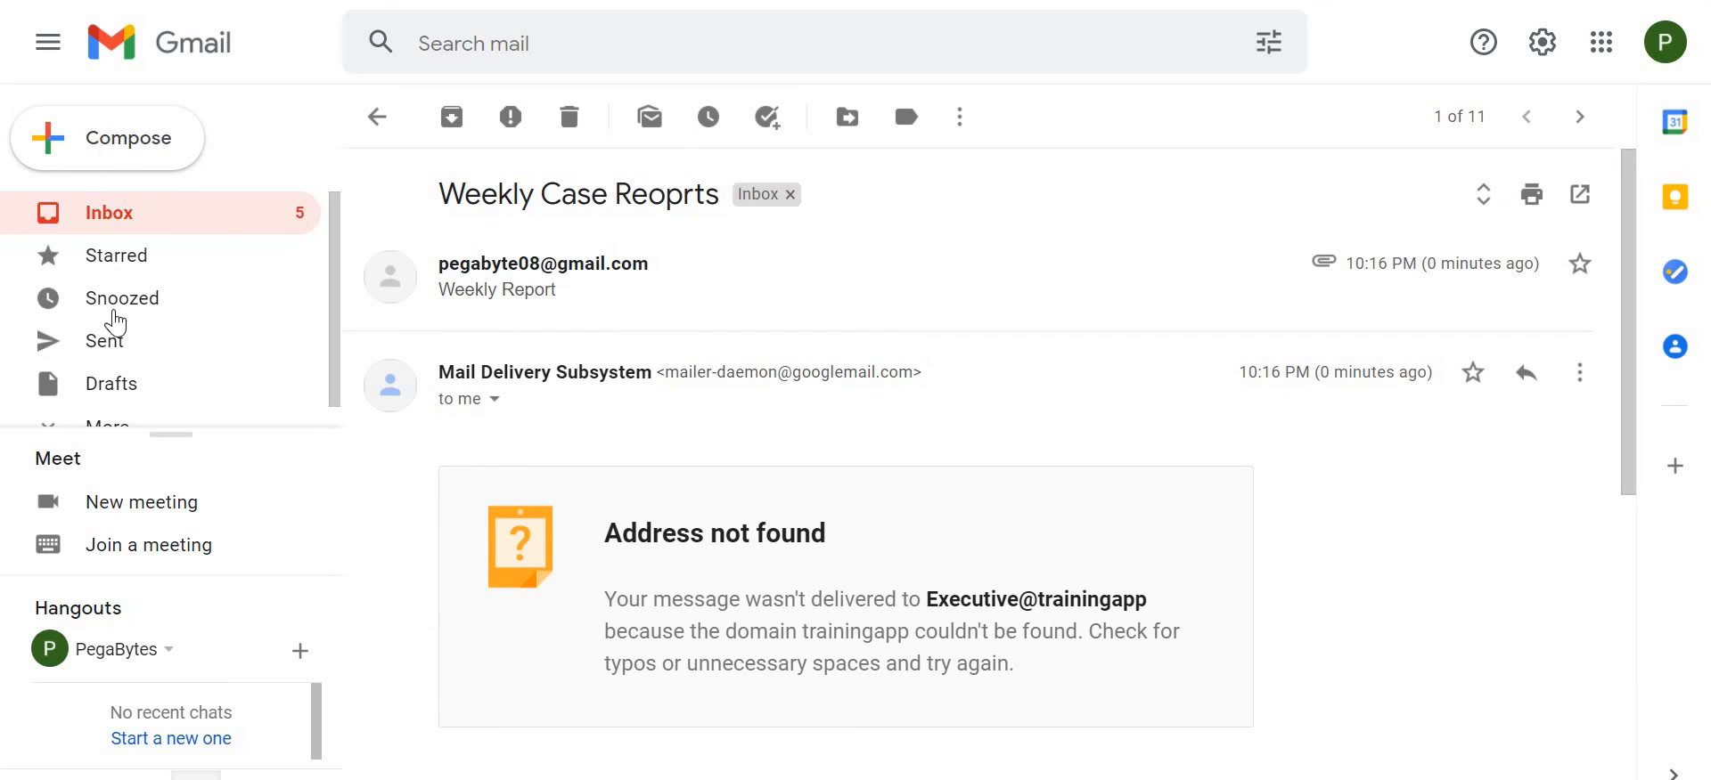
- Switch to Gmail's sent mail, refresh it and delete the conversations older than the 10:16 PM report
{"action": "left_click", "coordinate": [111, 356]}
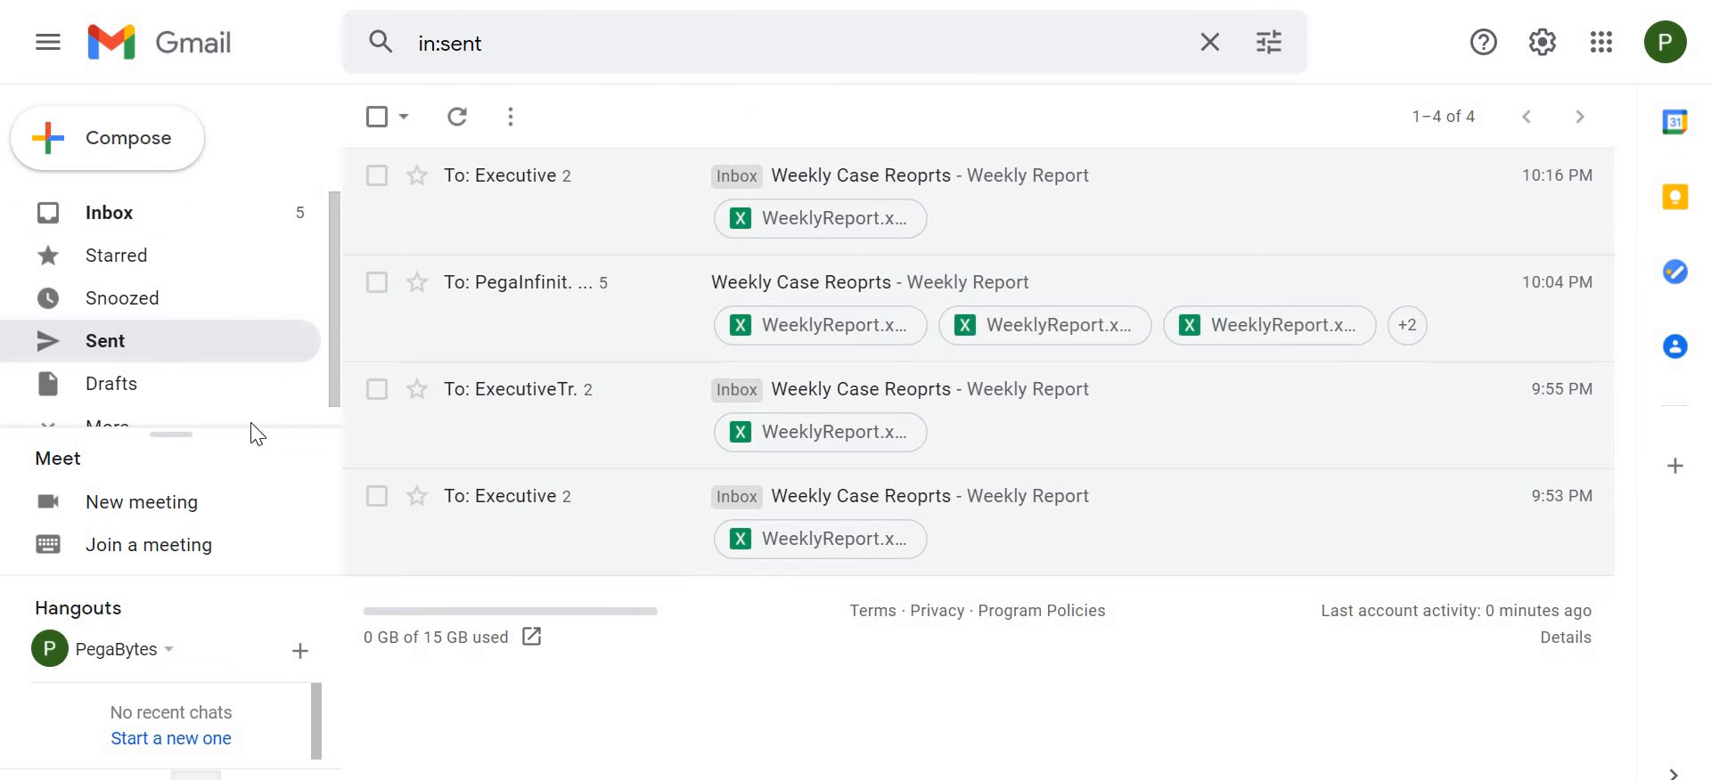
{"action": "left_click", "coordinate": [471, 119]}
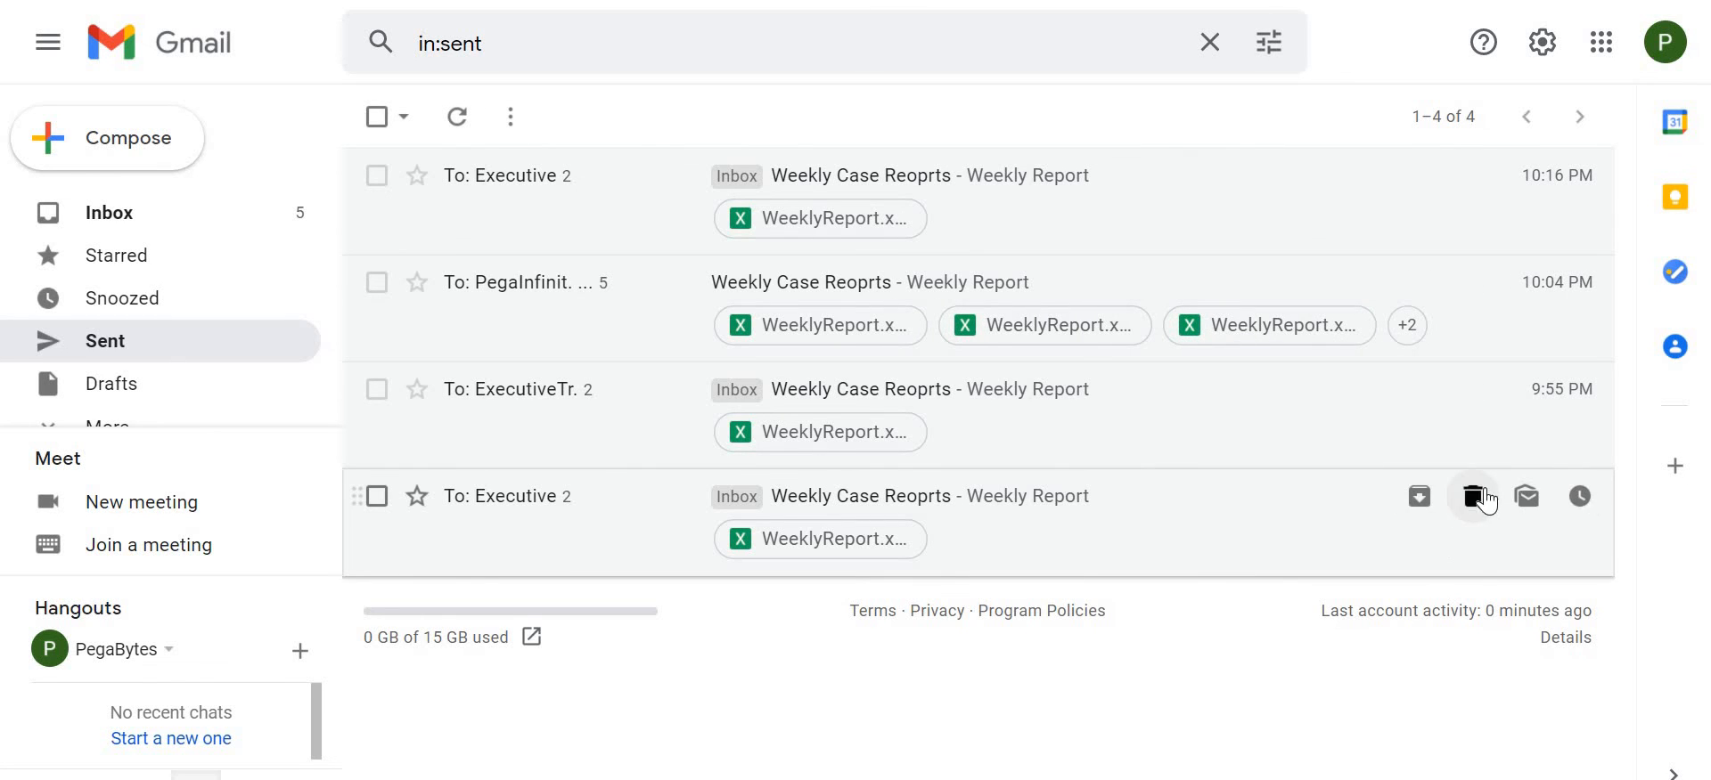
{"action": "left_click", "coordinate": [1490, 499]}
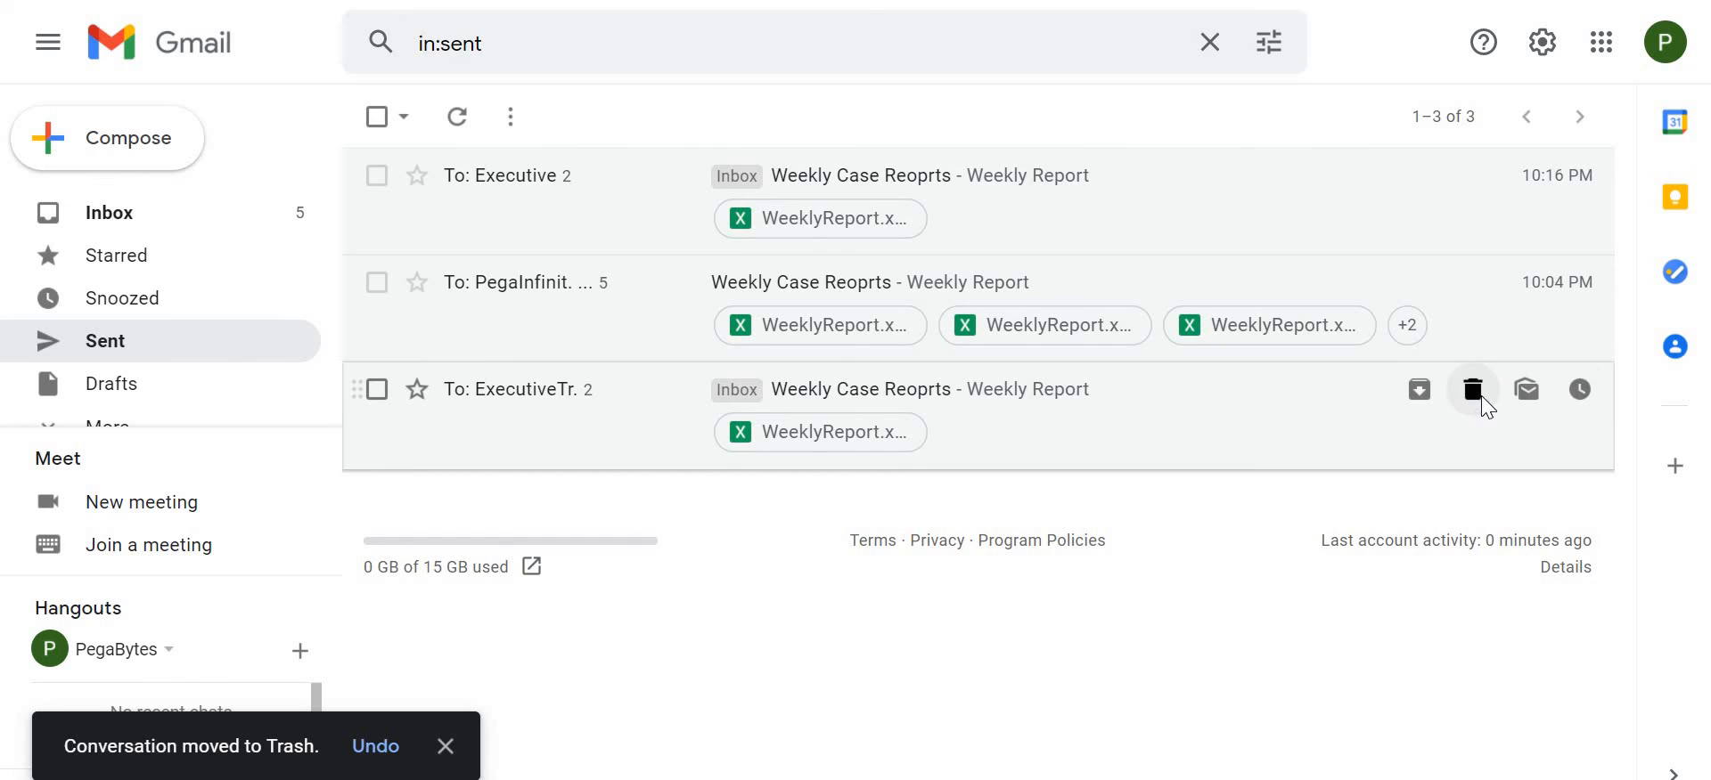
{"action": "left_click", "coordinate": [1479, 396]}
{"action": "left_click", "coordinate": [1479, 285]}
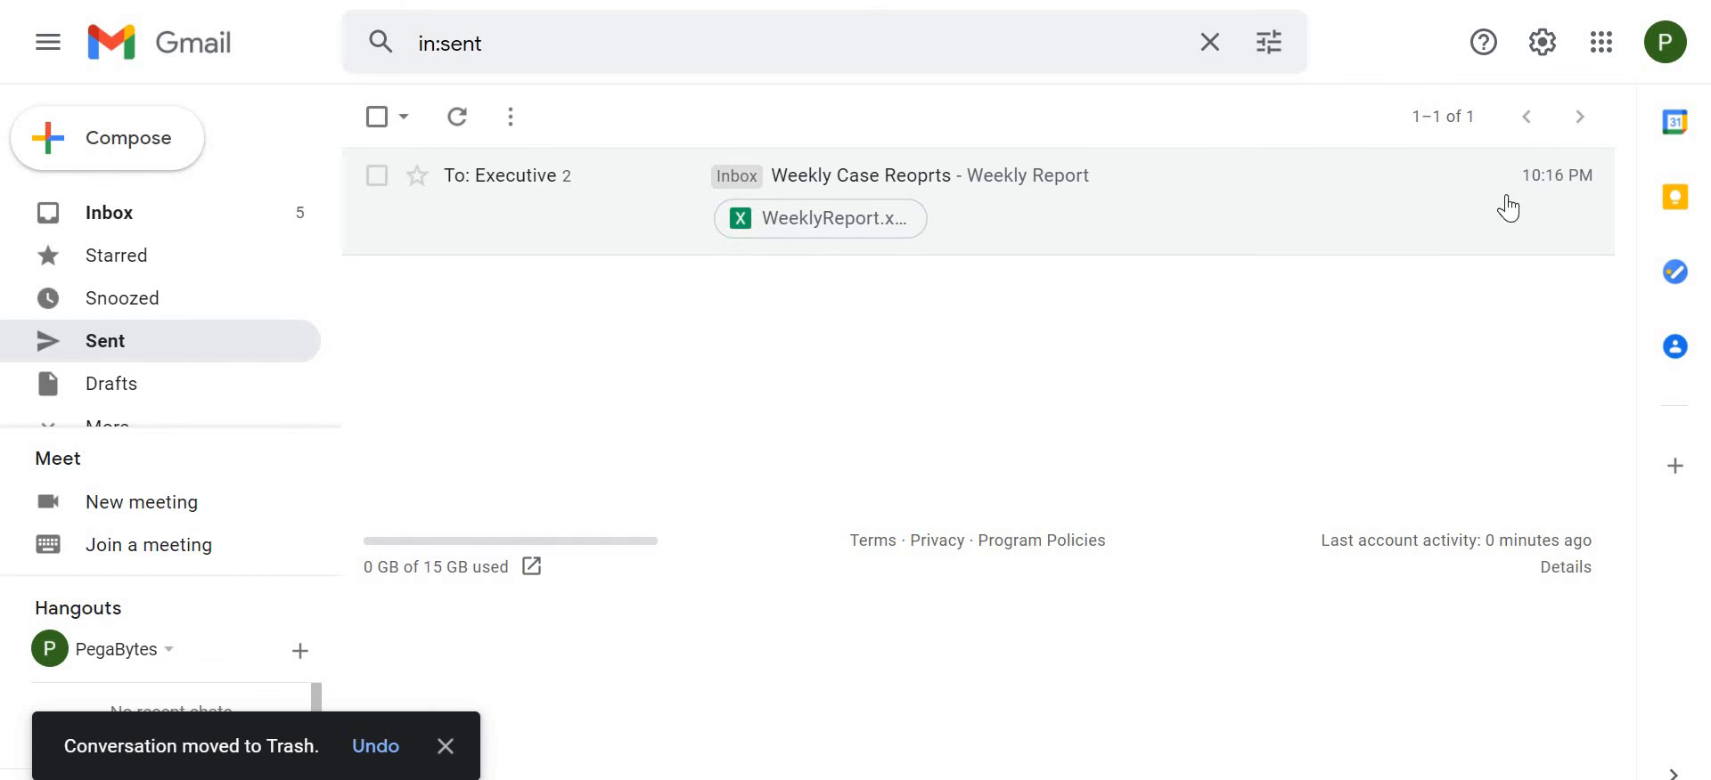
- Refresh the sent mail, open the newest Weekly Case Reoprts message, preview WeeklyReport.xlsx and close the preview
{"action": "left_click", "coordinate": [470, 146]}
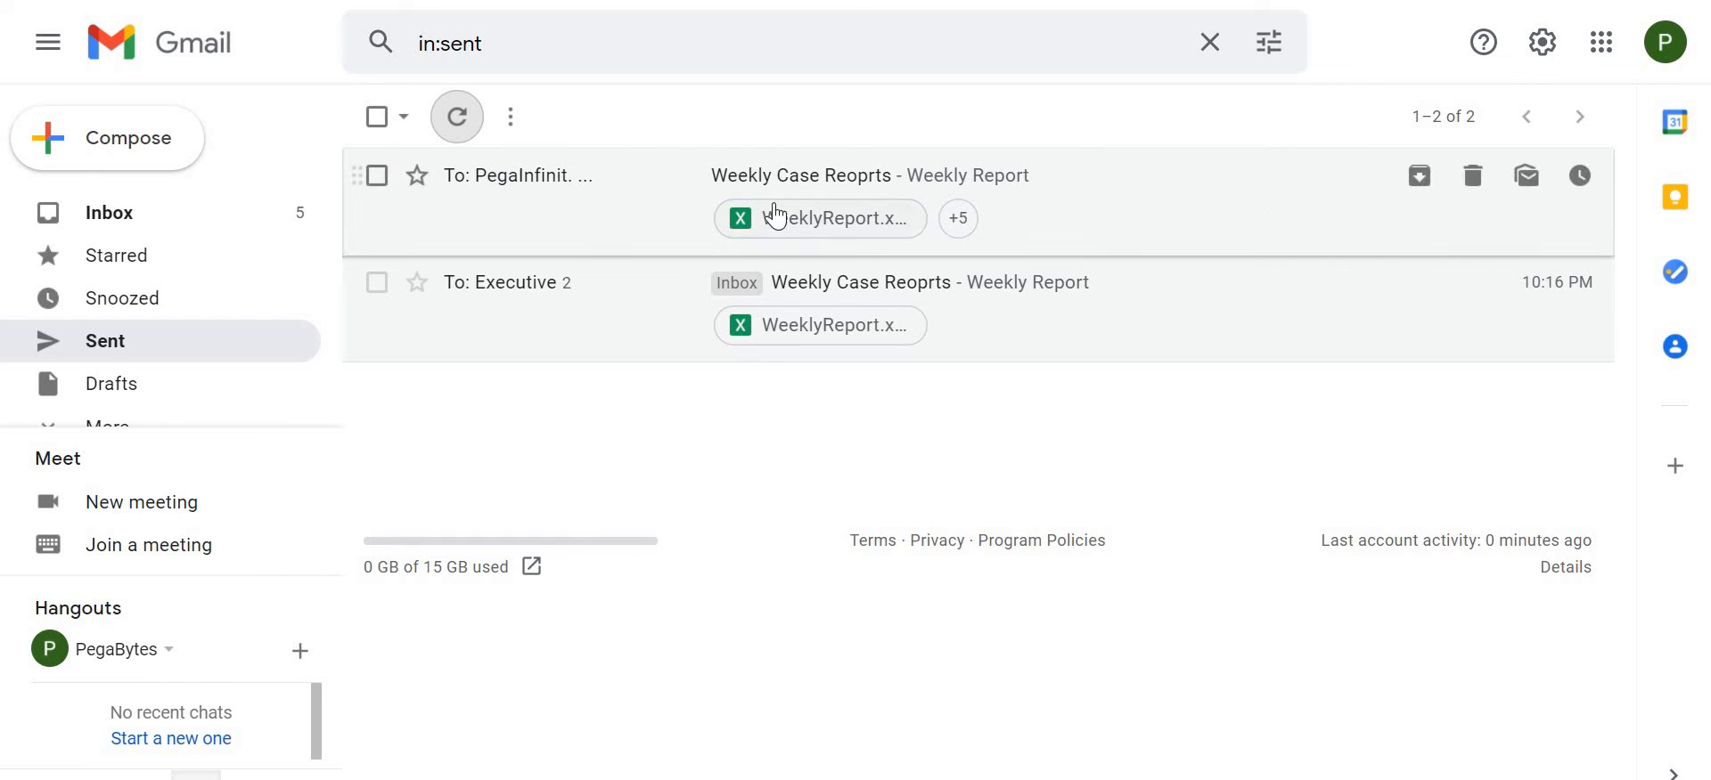
{"action": "left_click", "coordinate": [700, 197]}
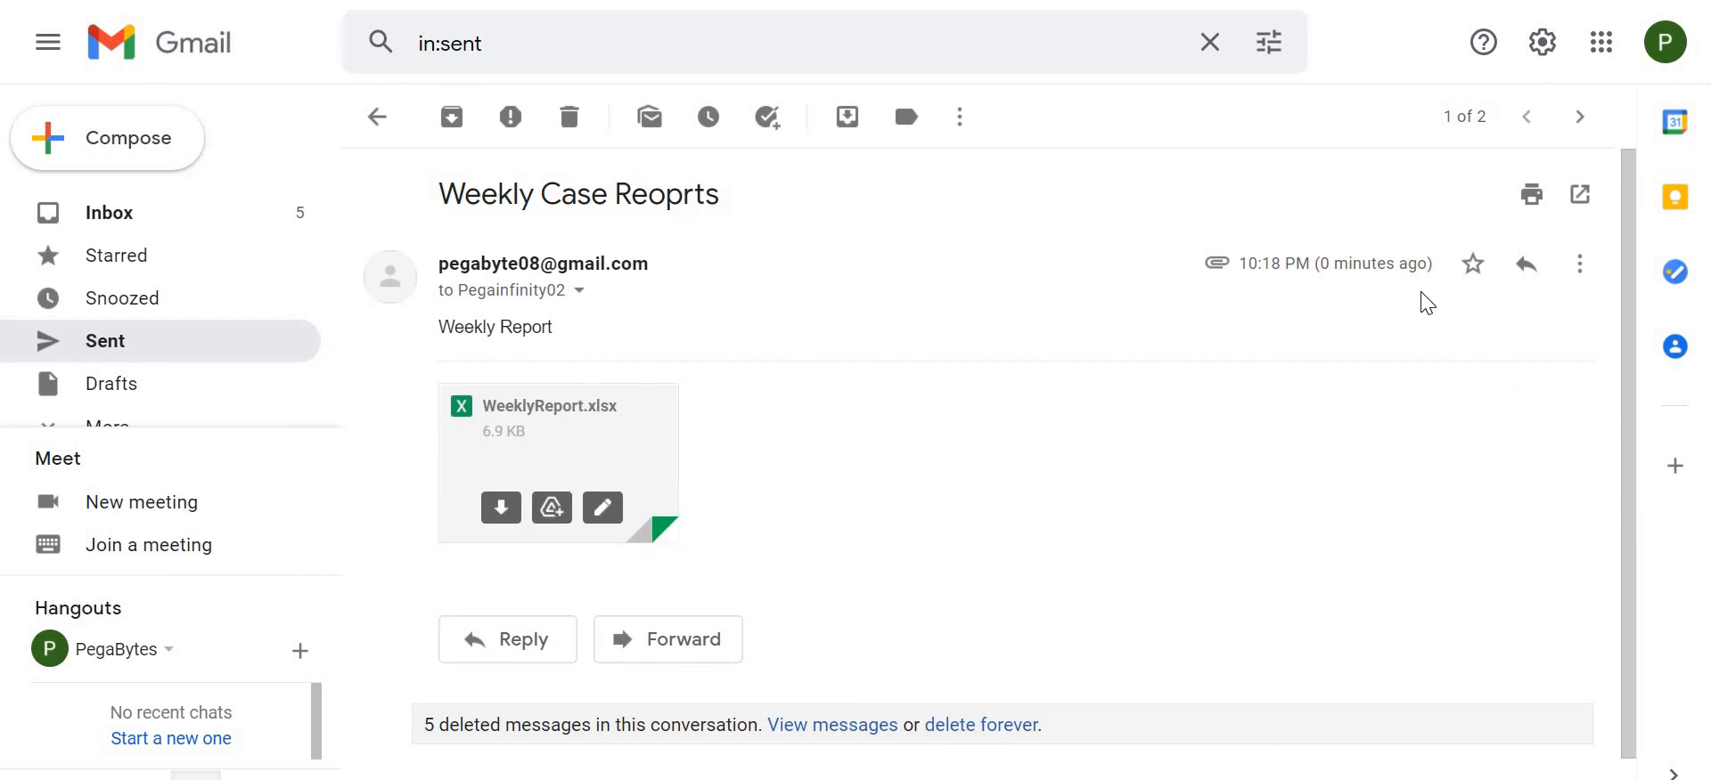
{"action": "left_click", "coordinate": [575, 437]}
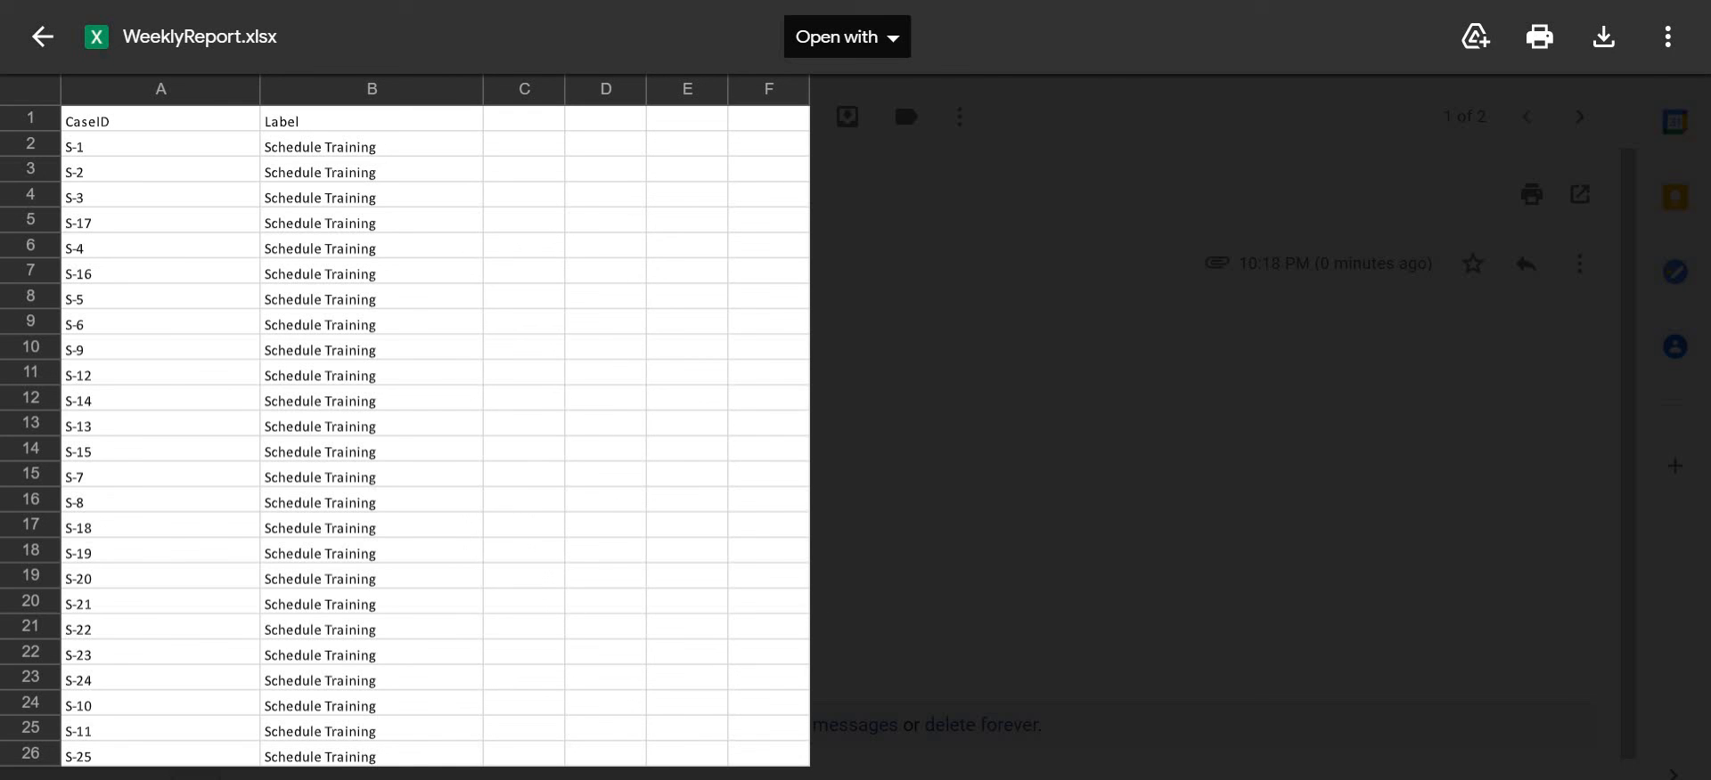
{"action": "left_click", "coordinate": [42, 45]}
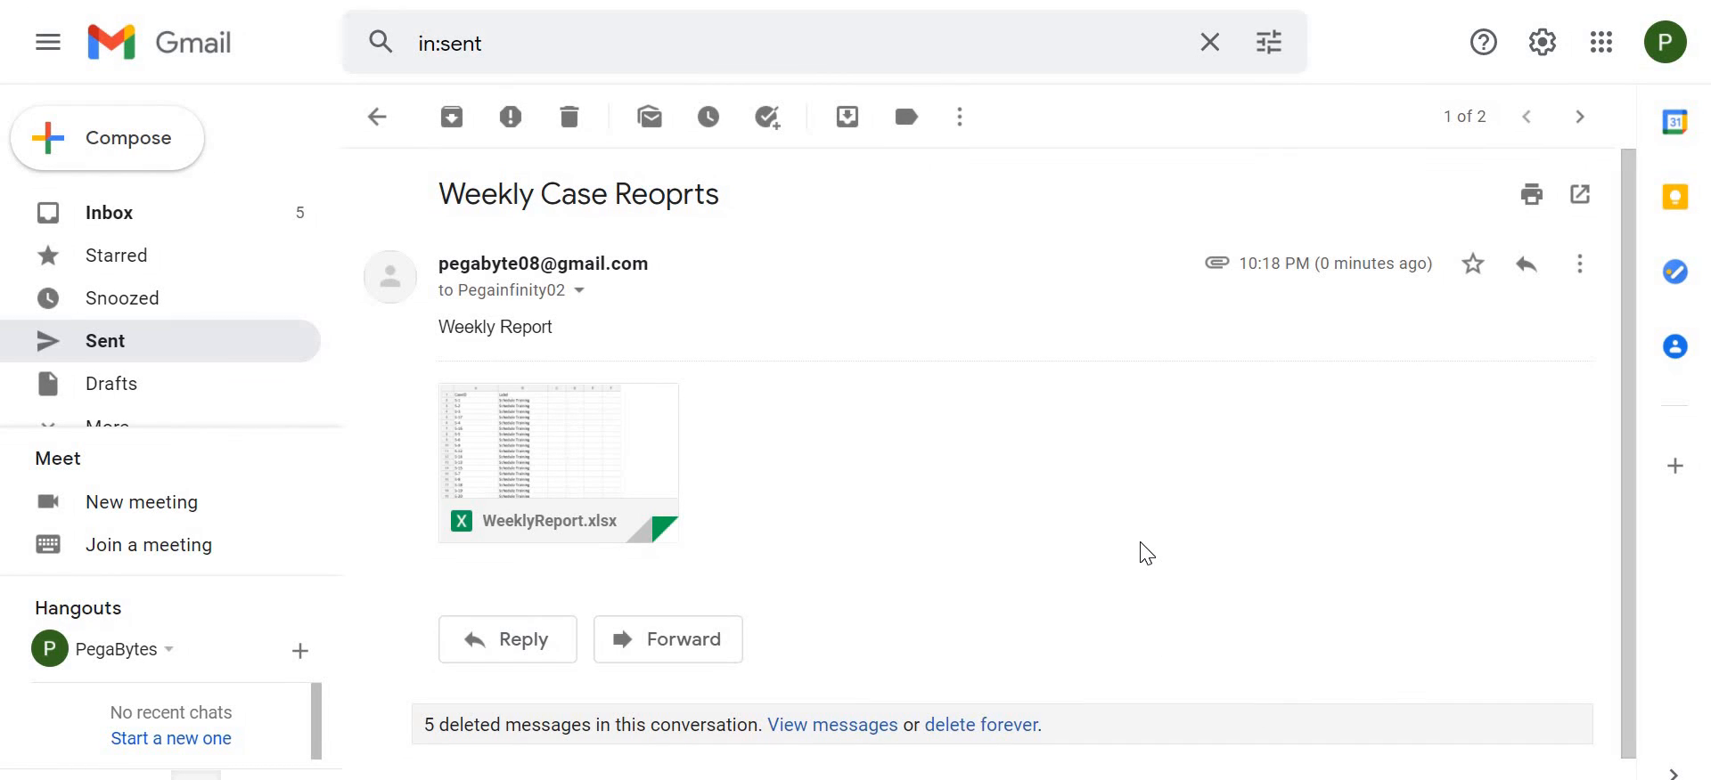